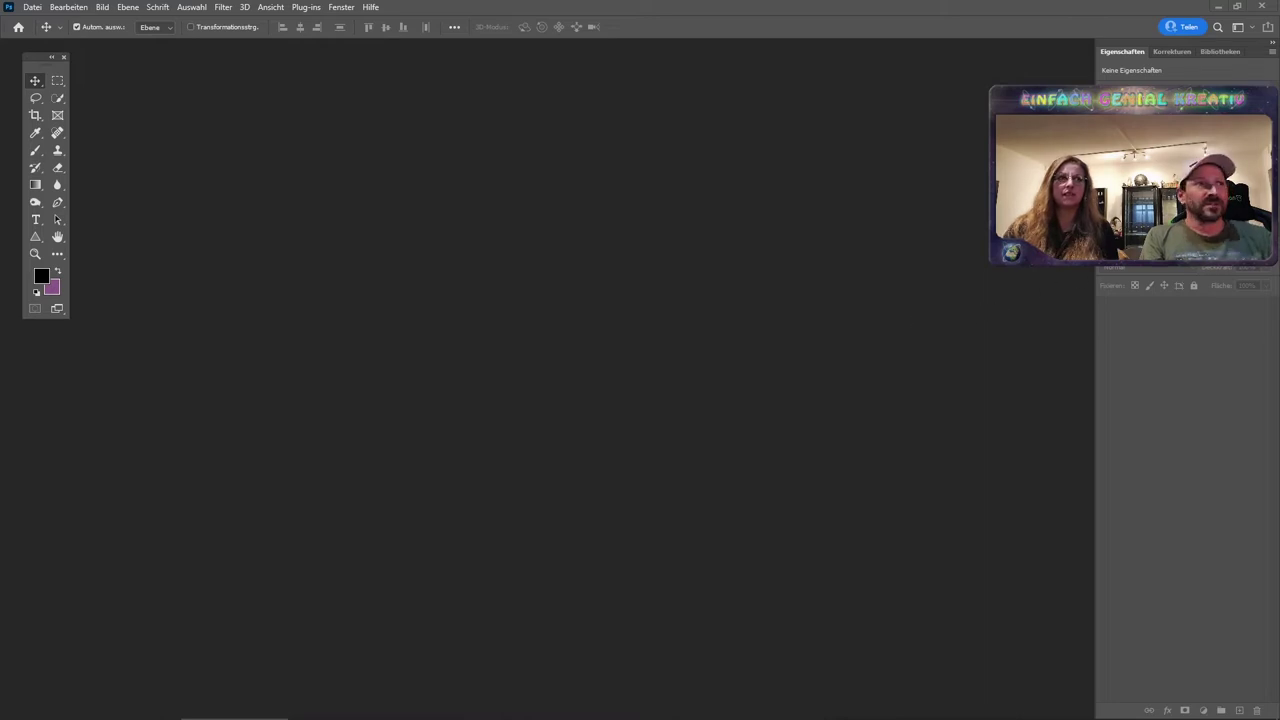
Browse the Instagram profile in a maximised browser window, then minimise the browser.
{"action": "key", "text": "alt+Tab"}
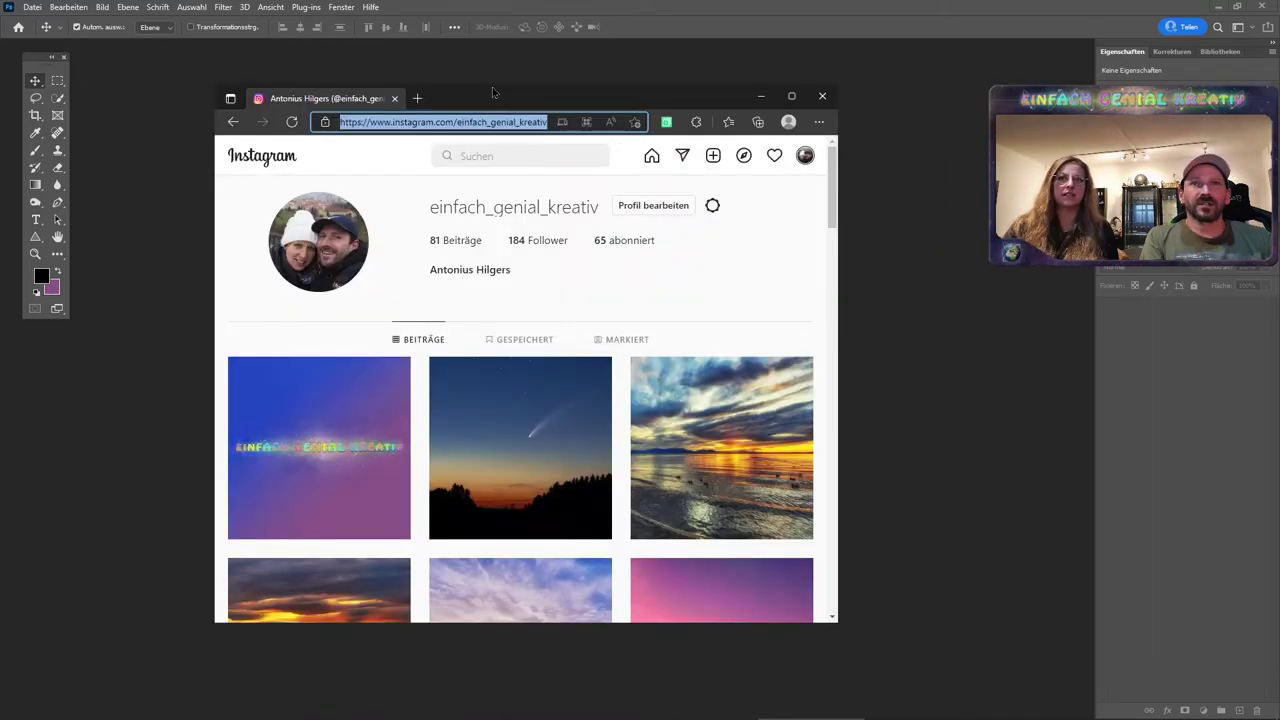
{"action": "double_click", "coordinate": [492, 87]}
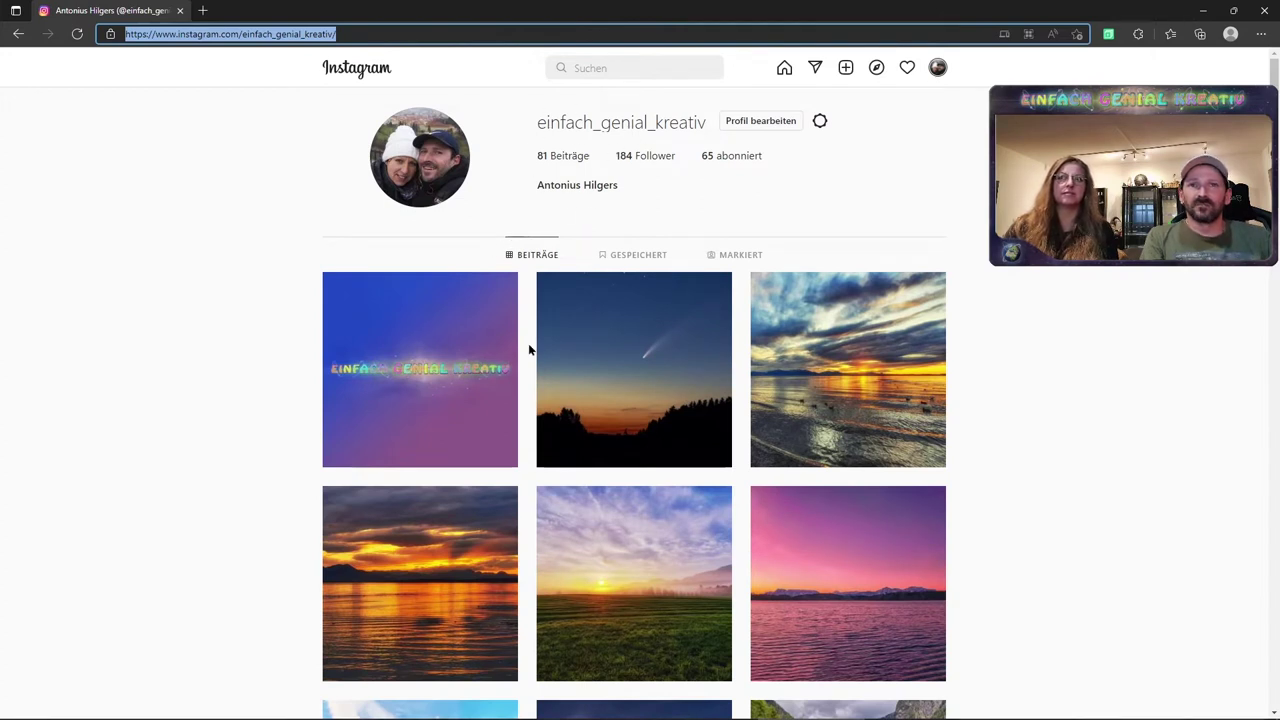
{"action": "scroll", "coordinate": [529, 349], "scroll_direction": "down", "scroll_amount": 1}
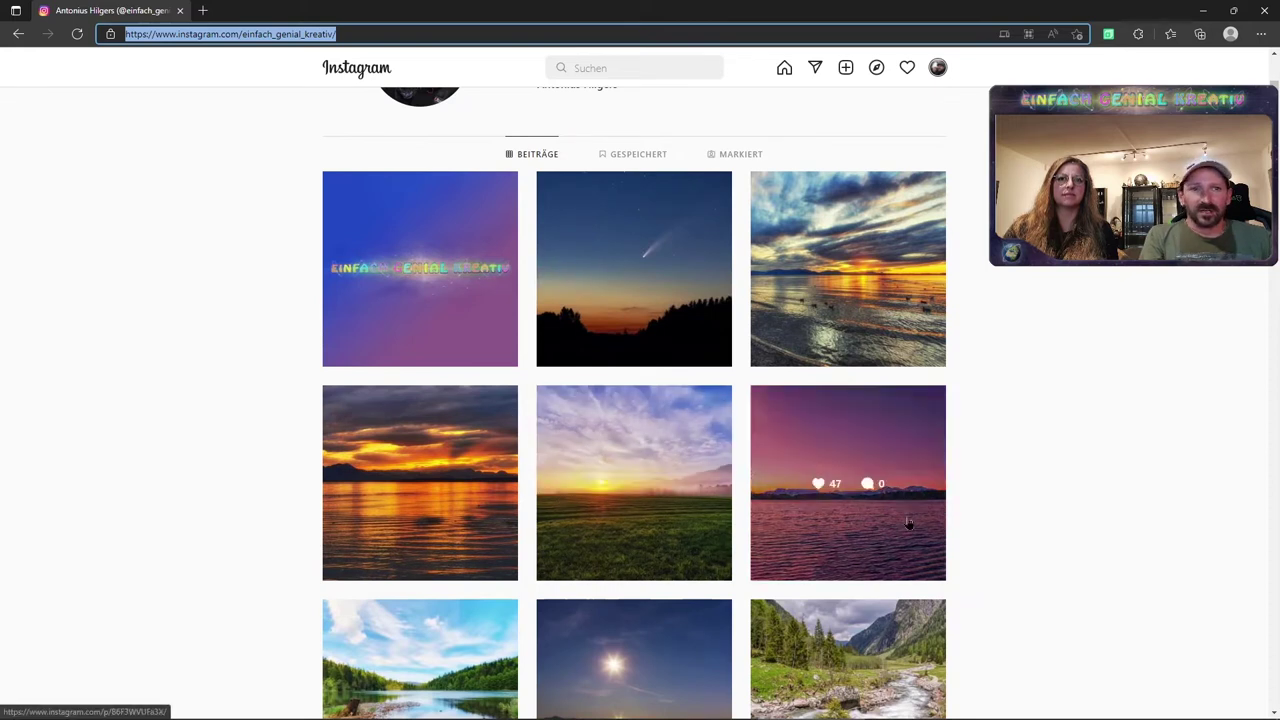
{"action": "scroll", "coordinate": [983, 519], "scroll_direction": "down", "scroll_amount": 2}
{"action": "scroll", "coordinate": [983, 519], "scroll_direction": "down", "scroll_amount": 2}
{"action": "scroll", "coordinate": [983, 519], "scroll_direction": "down", "scroll_amount": 1}
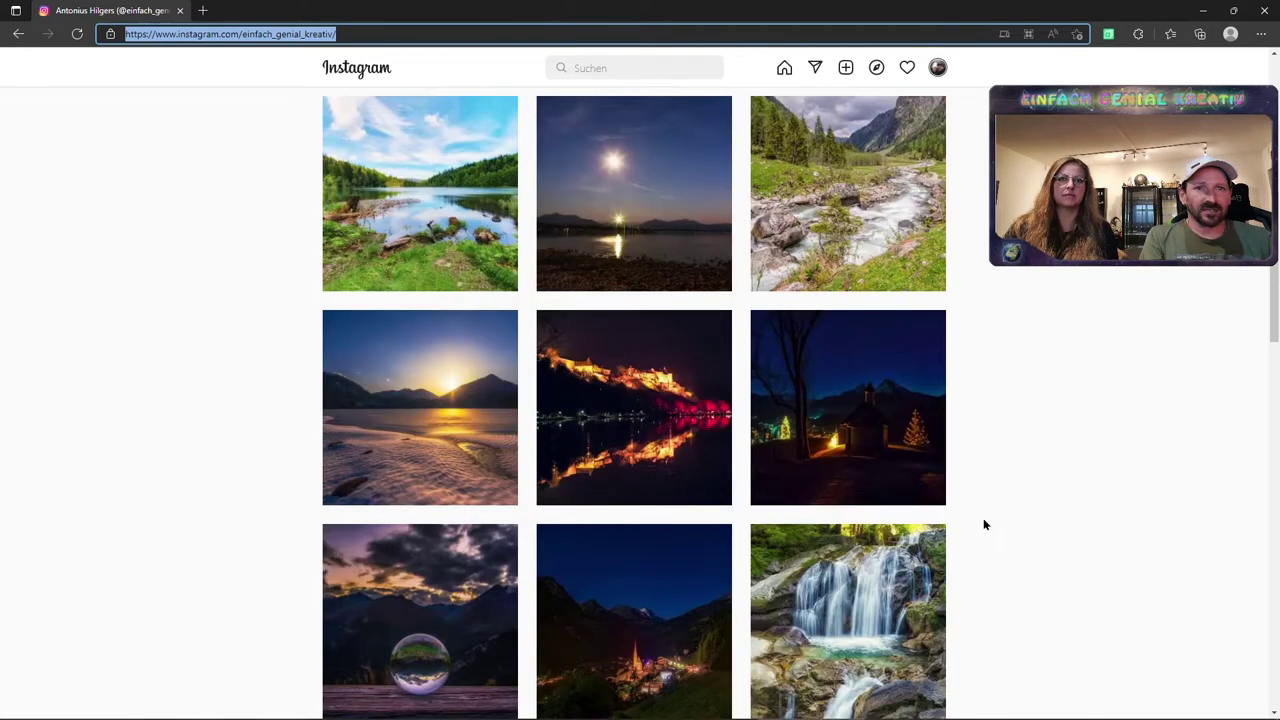
{"action": "scroll", "coordinate": [983, 519], "scroll_direction": "down", "scroll_amount": 1}
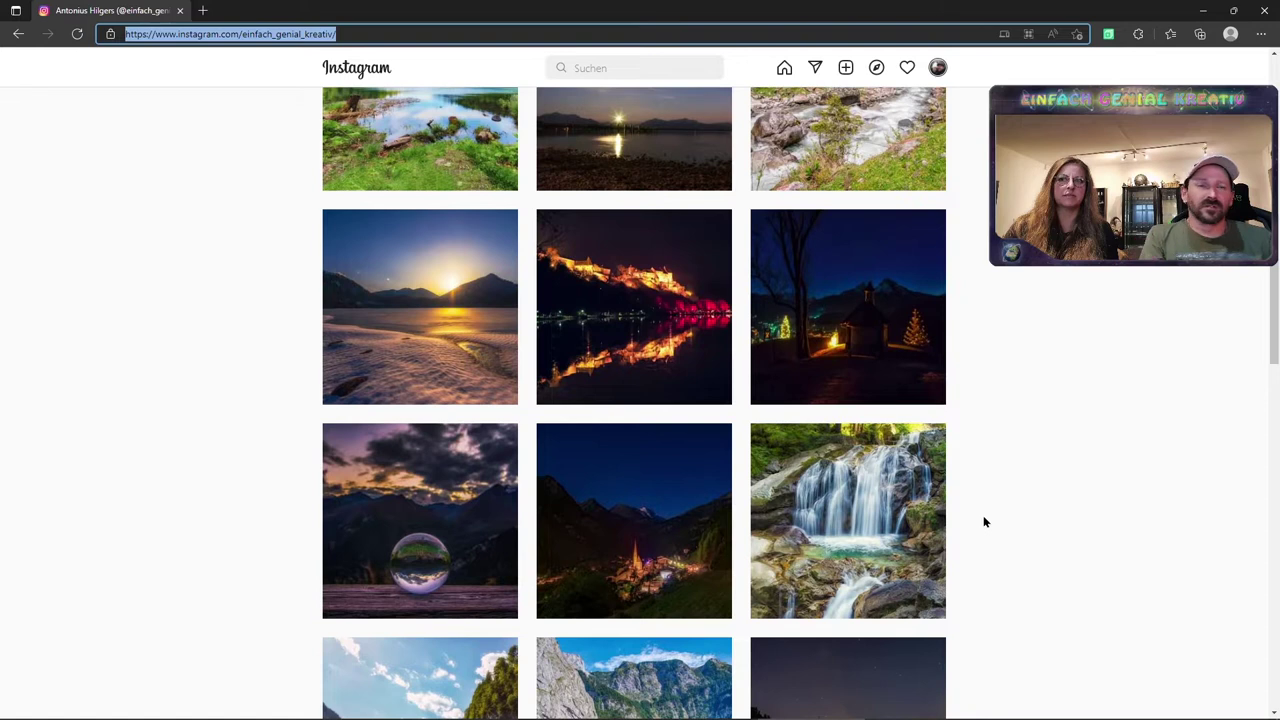
{"action": "scroll", "coordinate": [983, 521], "scroll_direction": "down", "scroll_amount": 1}
{"action": "scroll", "coordinate": [983, 521], "scroll_direction": "down", "scroll_amount": 1}
{"action": "scroll", "coordinate": [983, 521], "scroll_direction": "up", "scroll_amount": 1}
{"action": "scroll", "coordinate": [983, 521], "scroll_direction": "up", "scroll_amount": 5}
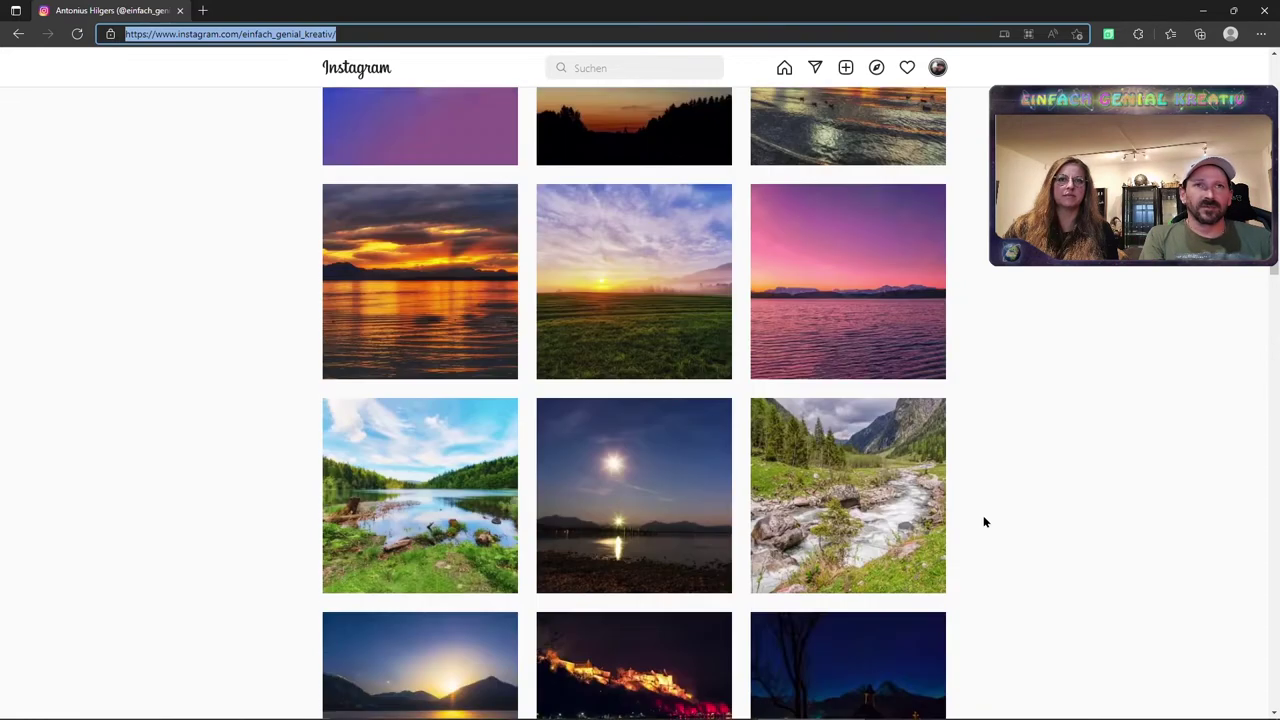
{"action": "scroll", "coordinate": [983, 521], "scroll_direction": "up", "scroll_amount": 3}
{"action": "left_click", "coordinate": [1203, 10]}
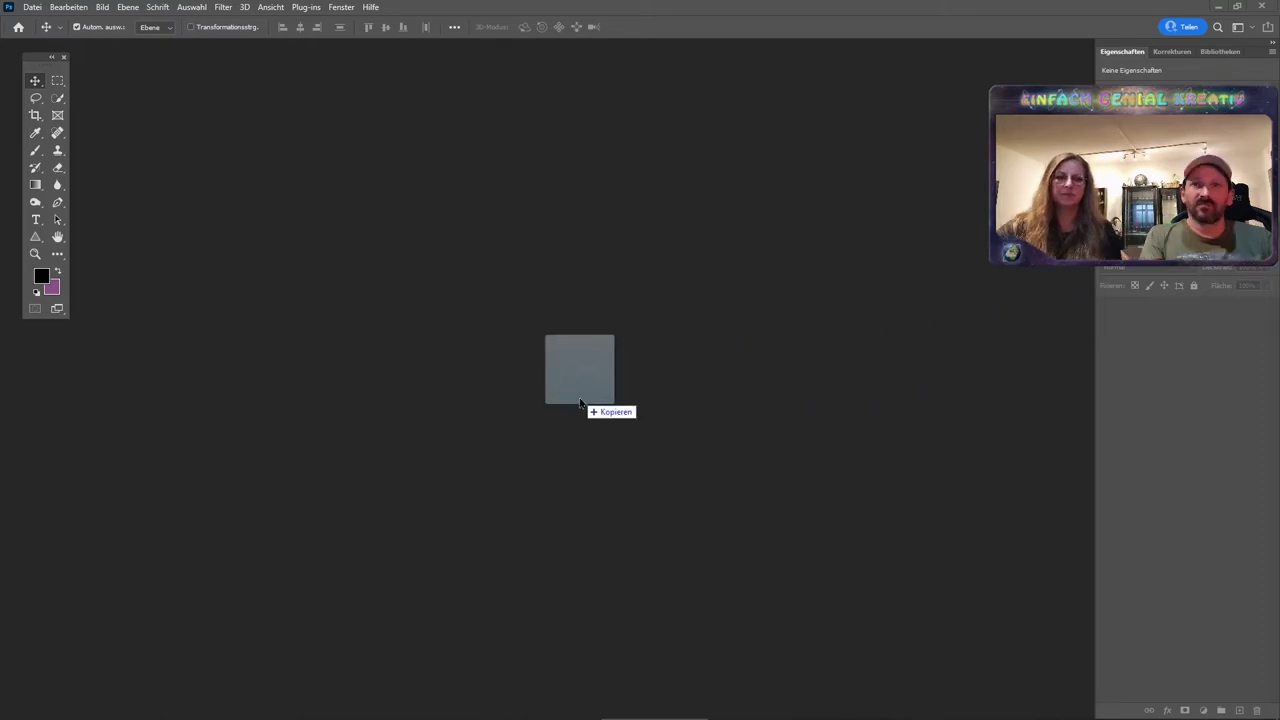
Open Gollinger Wasserfall.DNG in Camera Raw after one cancelled attempt, and set exposure to -0.10.
{"action": "left_click_drag", "start_coordinate": [1270, 265], "coordinate": [575, 403]}
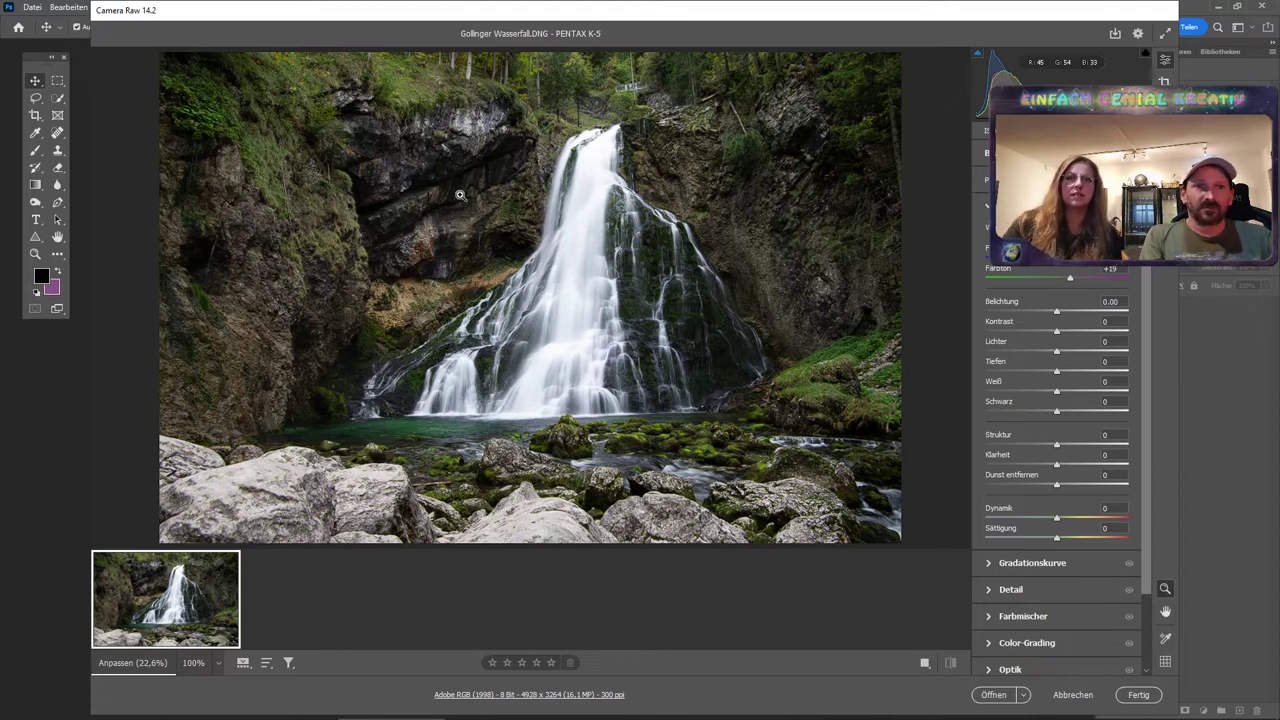
{"action": "left_click", "coordinate": [1073, 694]}
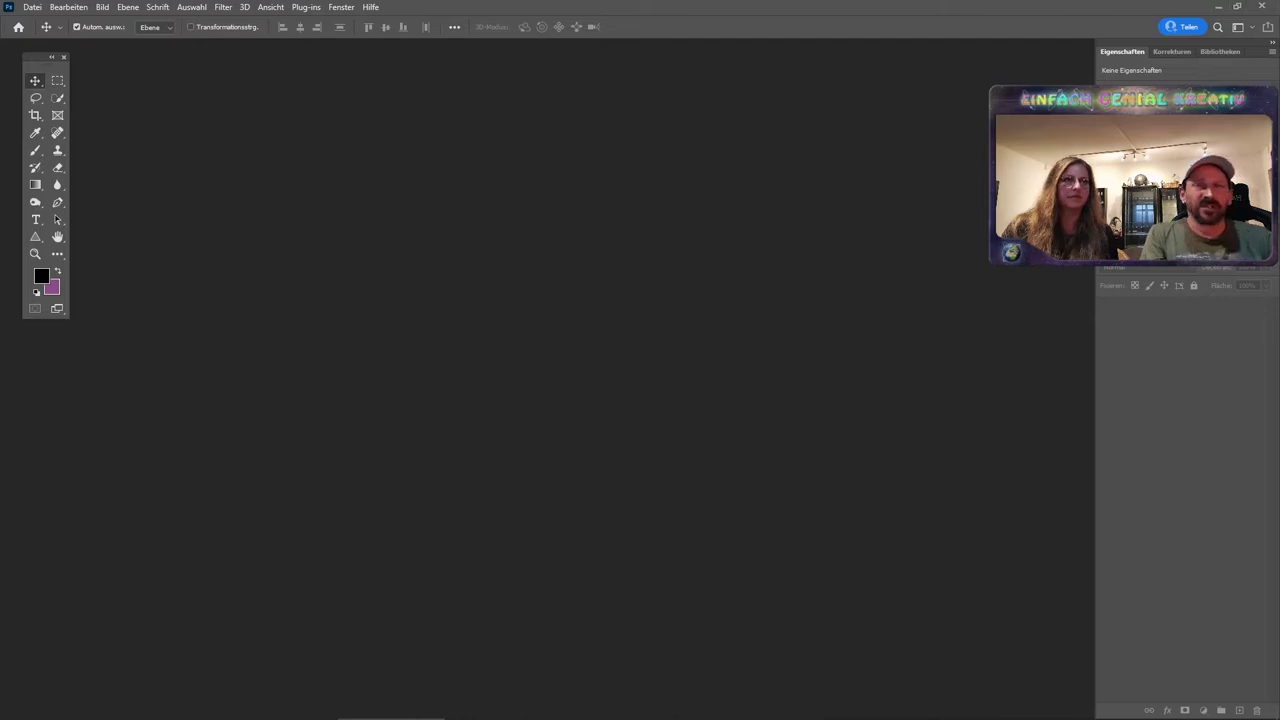
{"action": "left_click_drag", "start_coordinate": [988, 300], "coordinate": [510, 313]}
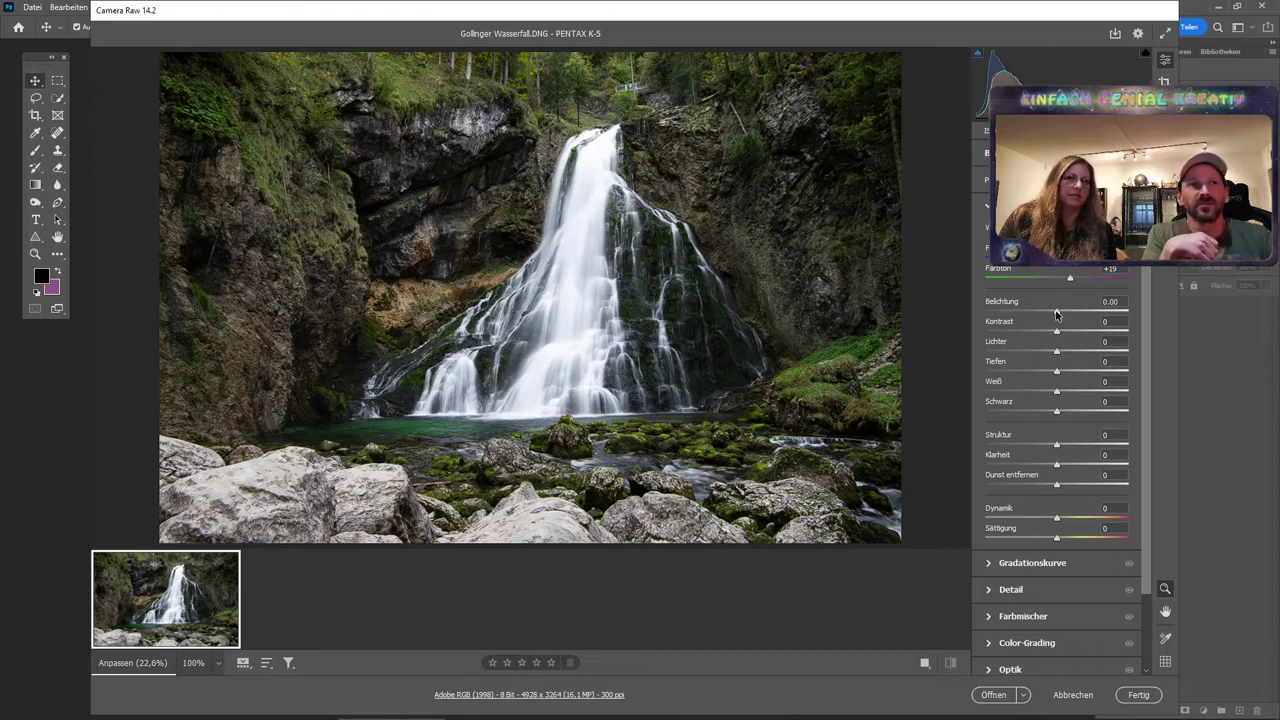
{"action": "mouse_move", "coordinate": [1056, 312]}
{"action": "left_mouse_down"}
{"action": "mouse_move", "coordinate": [1119, 318]}
{"action": "mouse_move", "coordinate": [1029, 320]}
{"action": "mouse_move", "coordinate": [1052, 318]}
{"action": "left_mouse_up"}
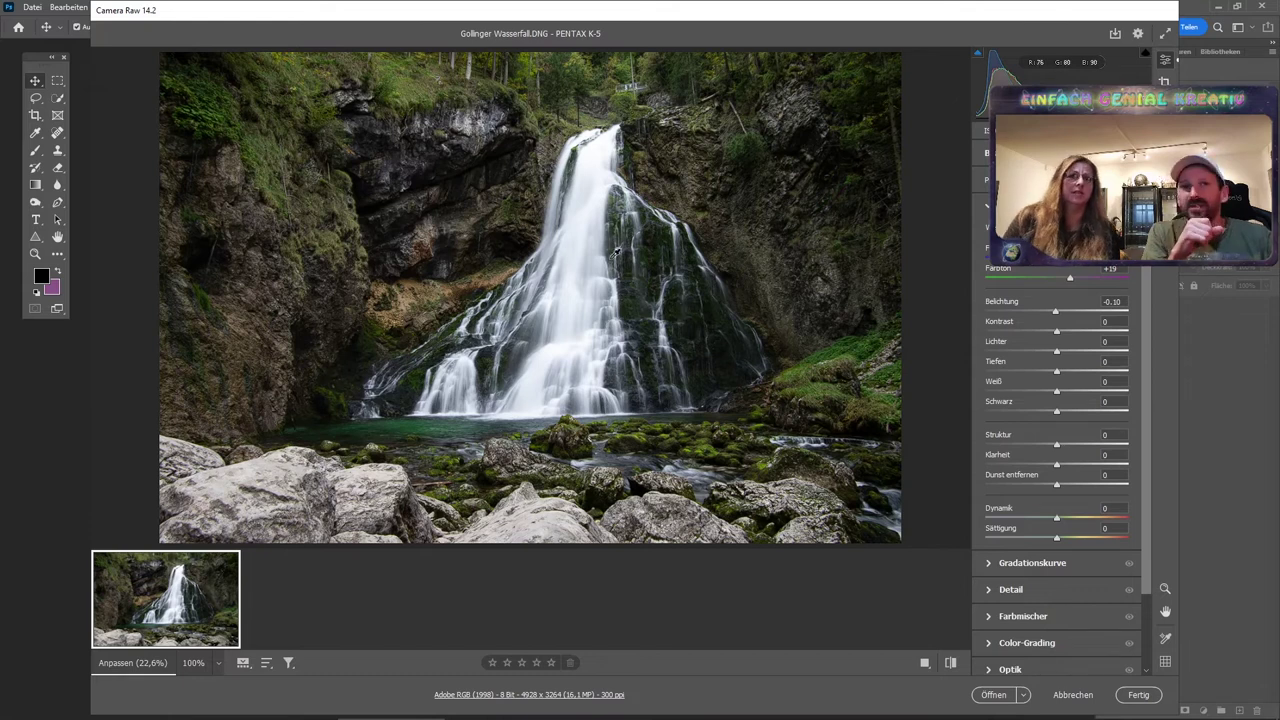
Sample white balance on the waterfall, dismiss the too-bright error, then resample grey rocks for tint +26.
{"action": "left_click", "coordinate": [605, 172]}
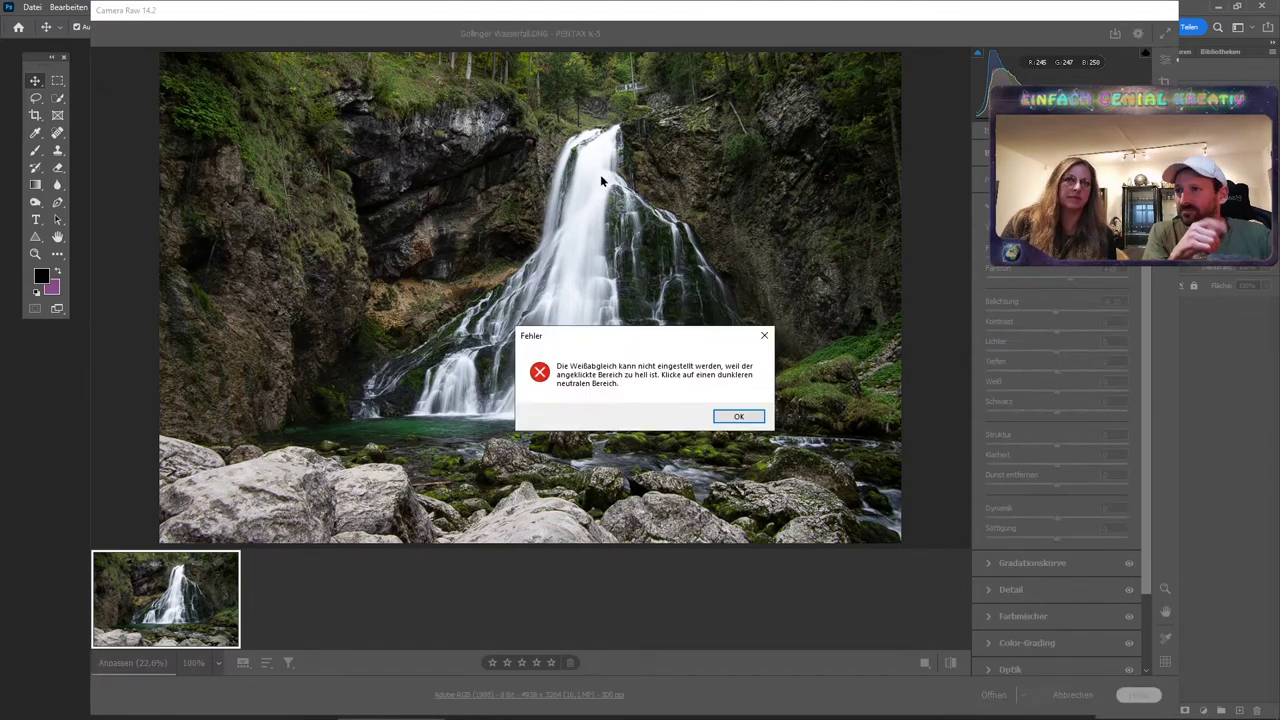
{"action": "left_click", "coordinate": [737, 415]}
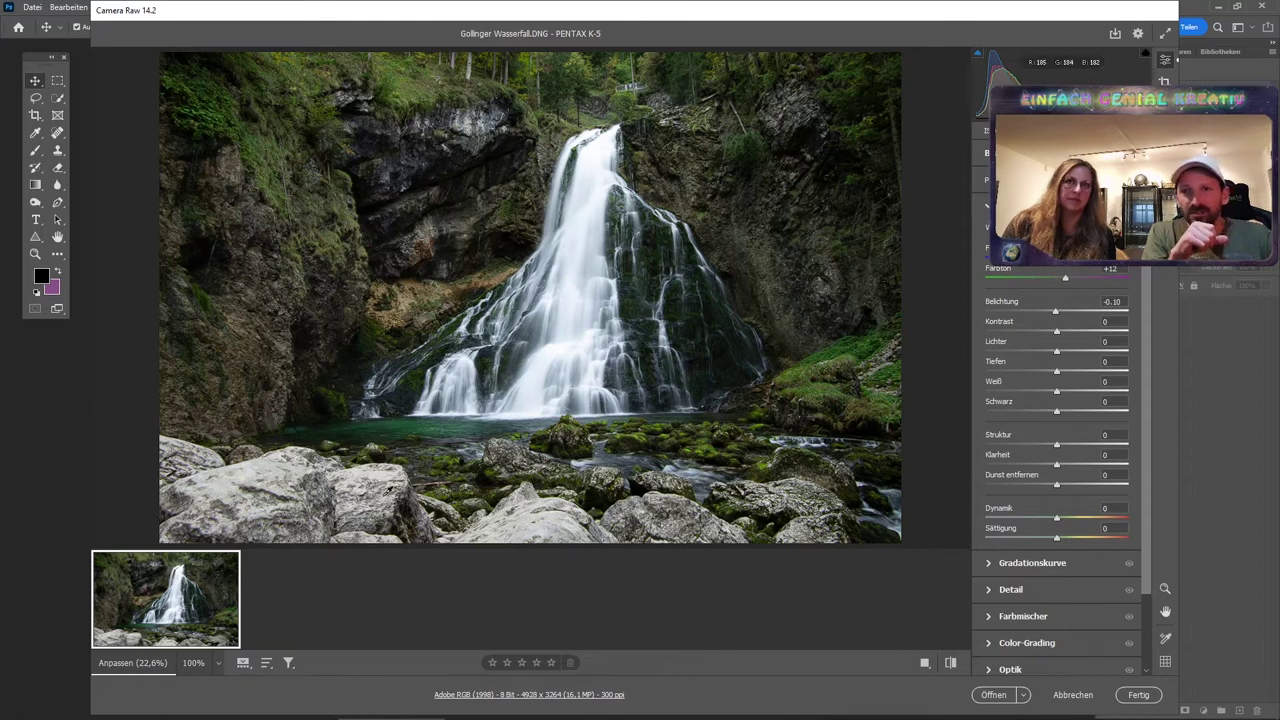
{"action": "left_click", "coordinate": [322, 479]}
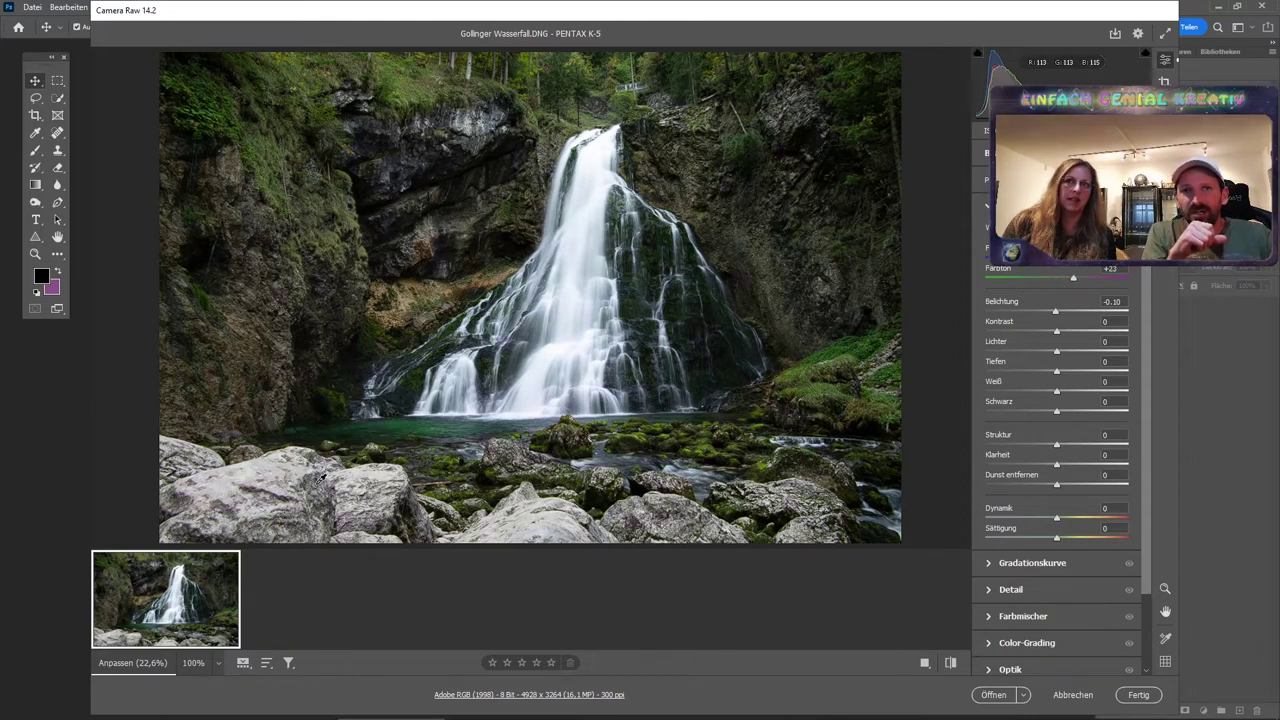
{"action": "left_click", "coordinate": [294, 484]}
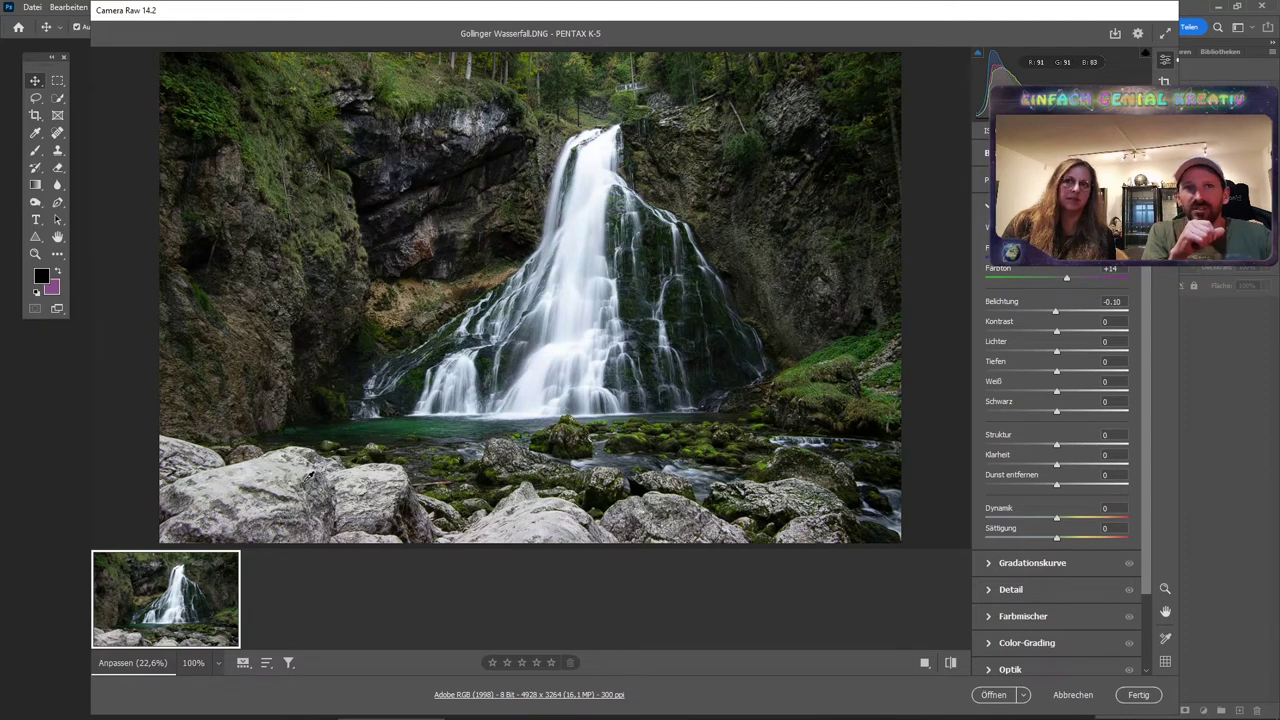
{"action": "left_click", "coordinate": [310, 477]}
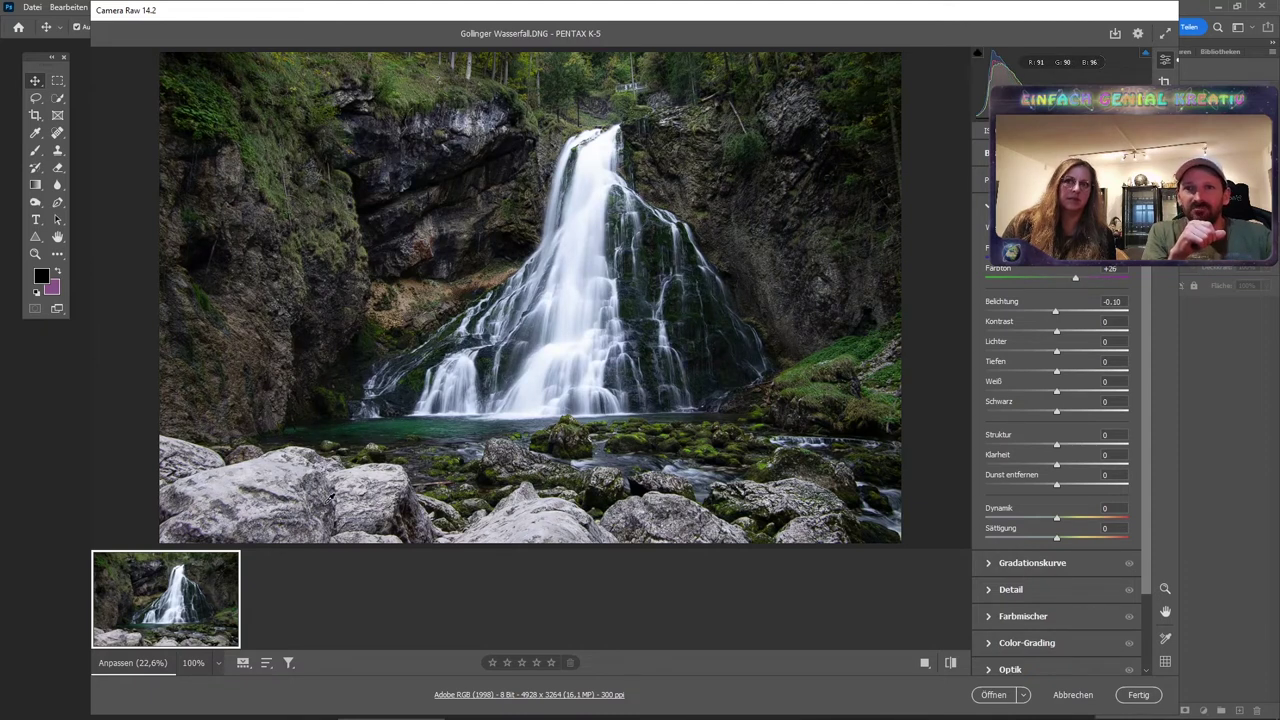
Resample white balance on another grey rock spot, bringing the tint to +12.
{"action": "left_click", "coordinate": [365, 485]}
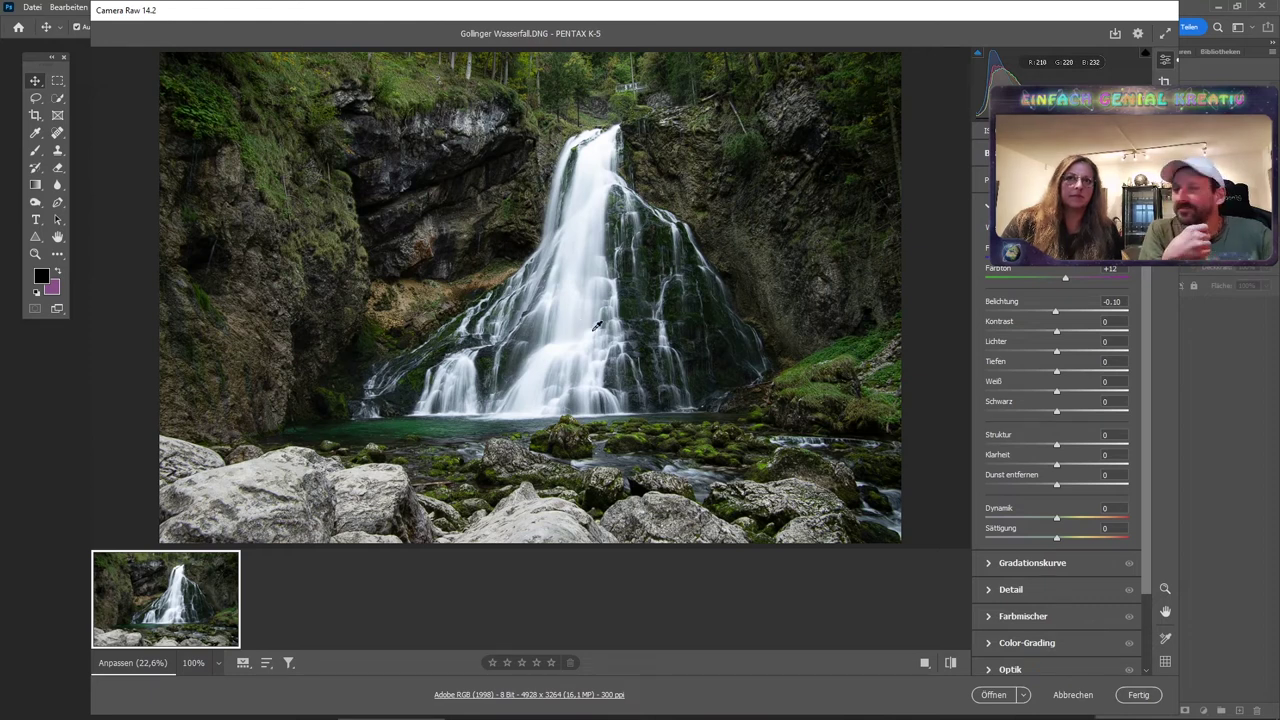
Reset exposure to 0.00, raise it, then fine-tune it to +0.35.
{"action": "double_click", "coordinate": [1056, 310]}
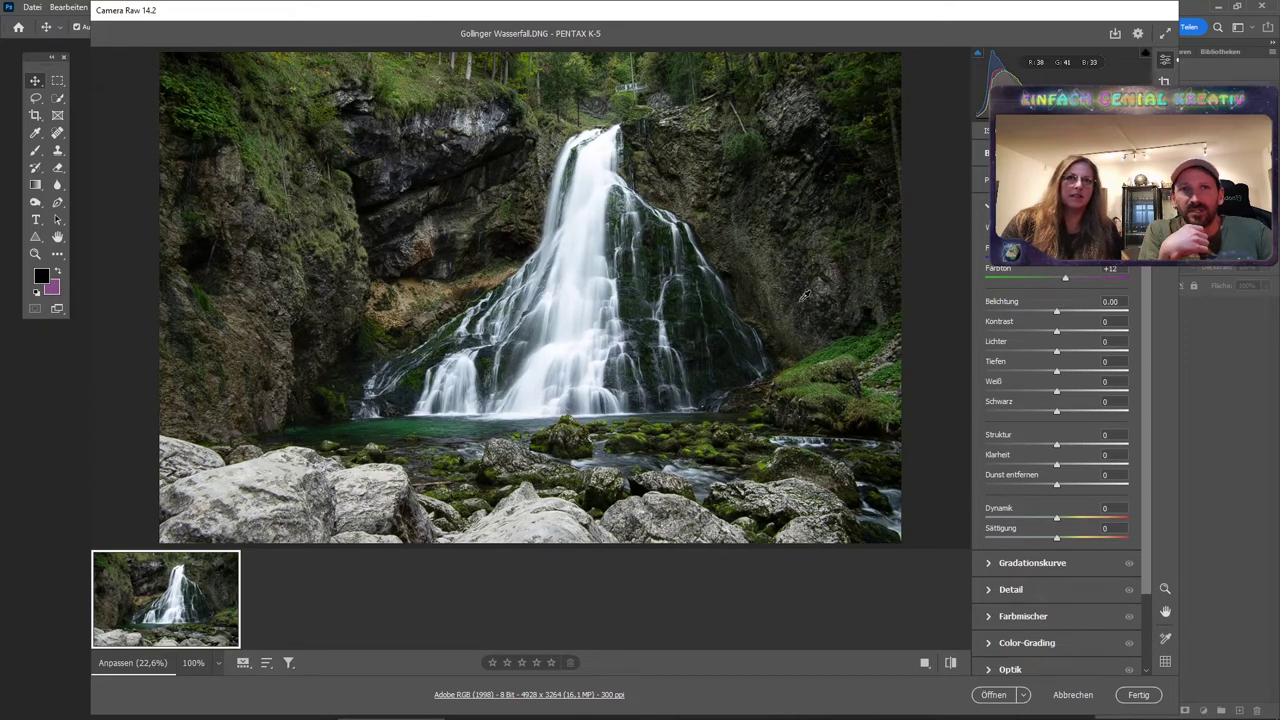
{"action": "left_click_drag", "start_coordinate": [1056, 311], "coordinate": [1068, 314]}
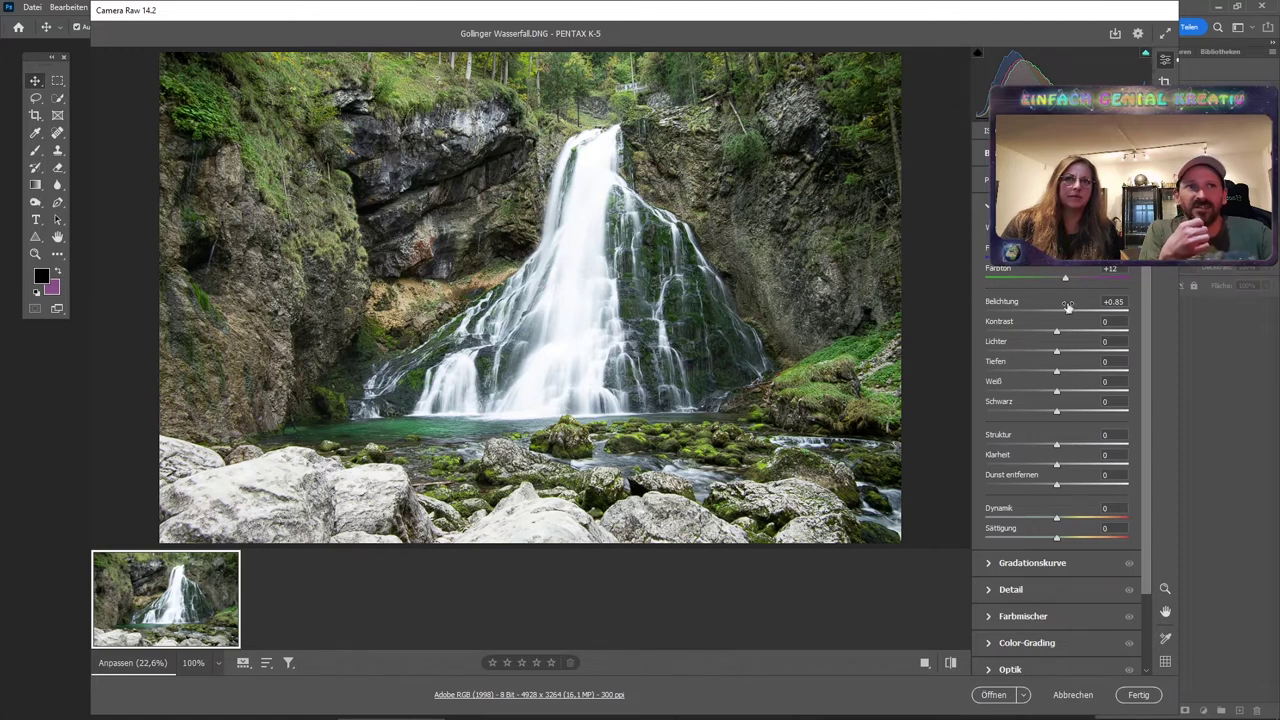
{"action": "left_click_drag", "start_coordinate": [1067, 314], "coordinate": [1061, 314]}
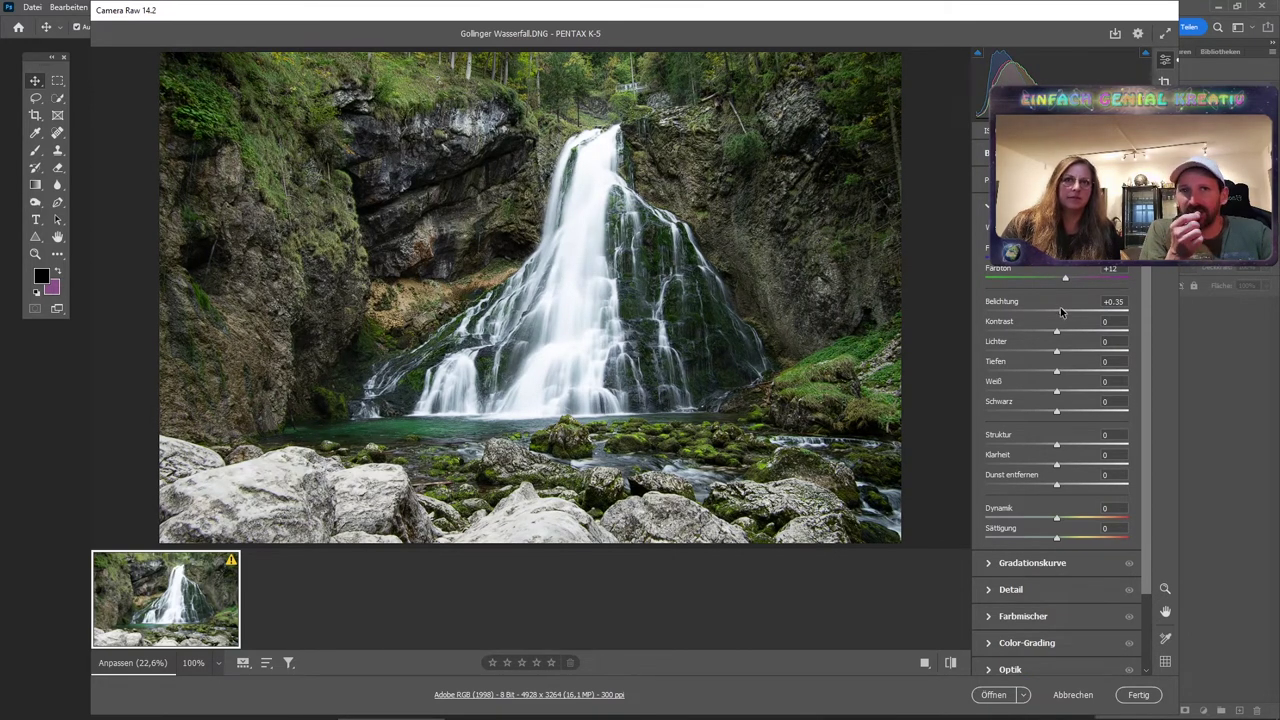
{"action": "left_click", "coordinate": [1062, 311]}
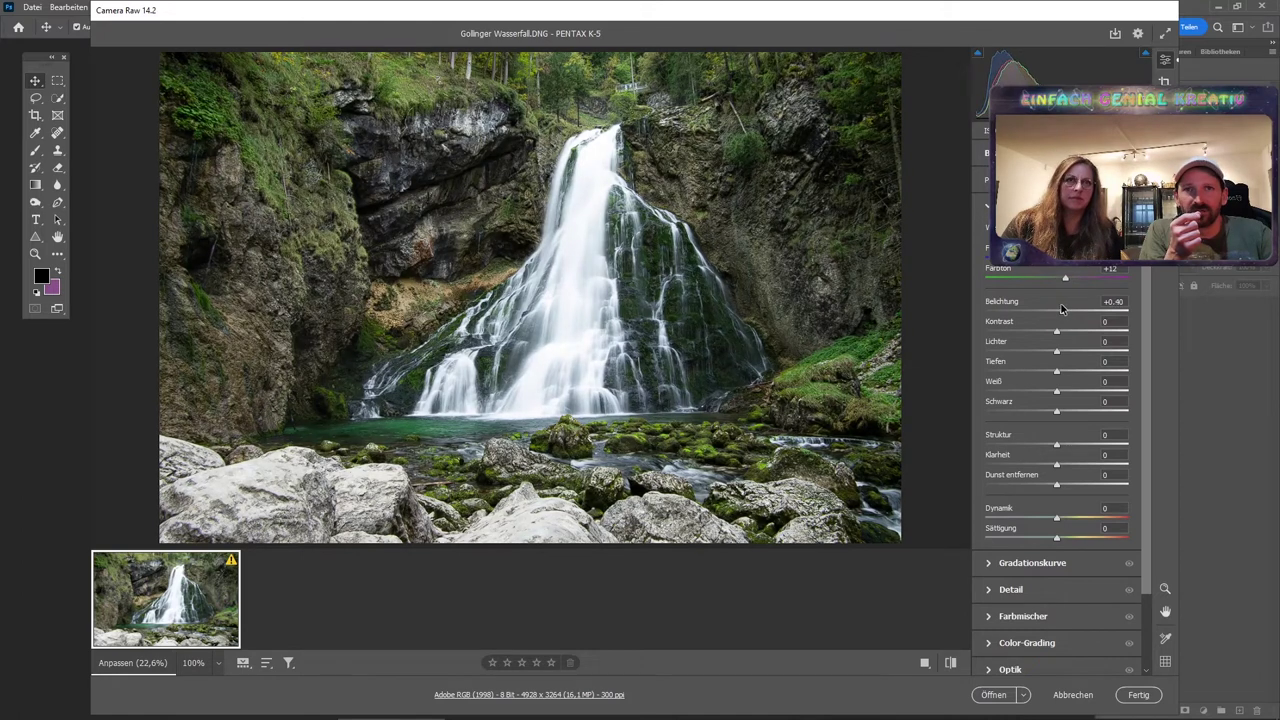
{"action": "key", "text": "Left"}
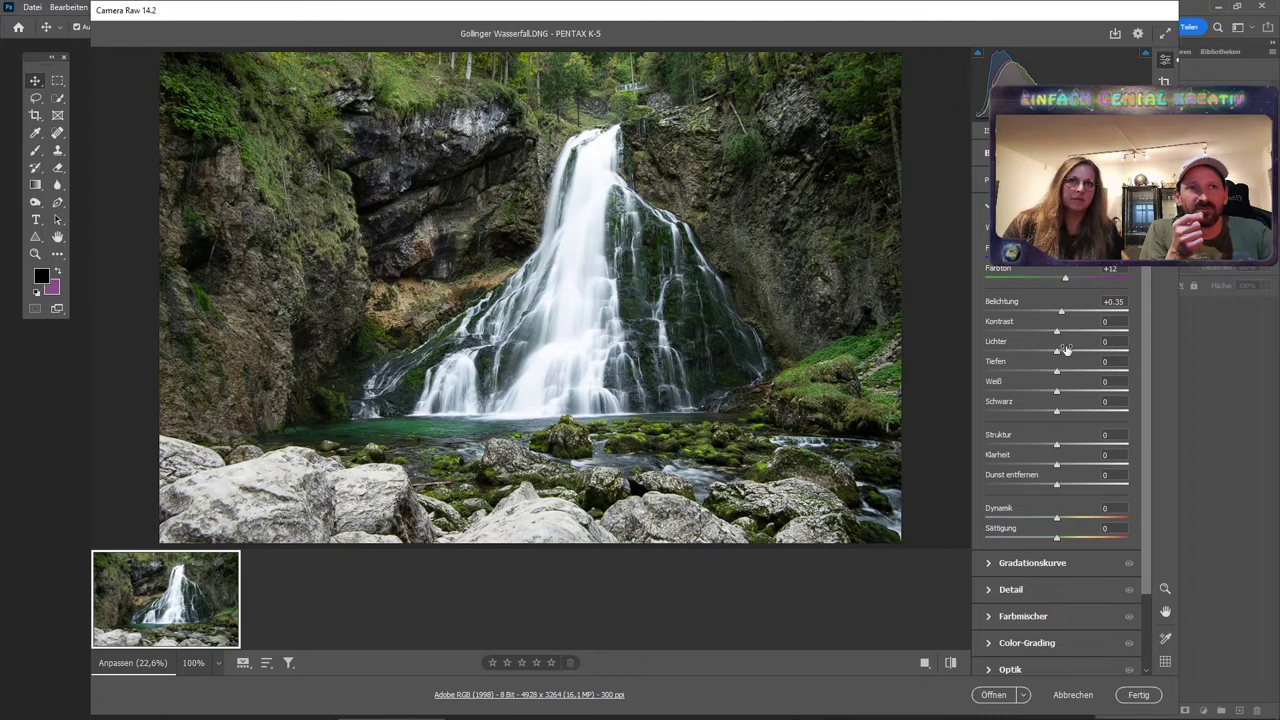
Lower highlights to -48, briefly test exposure at +0.75, then return it to +0.35.
{"action": "left_click_drag", "start_coordinate": [1057, 354], "coordinate": [1042, 352]}
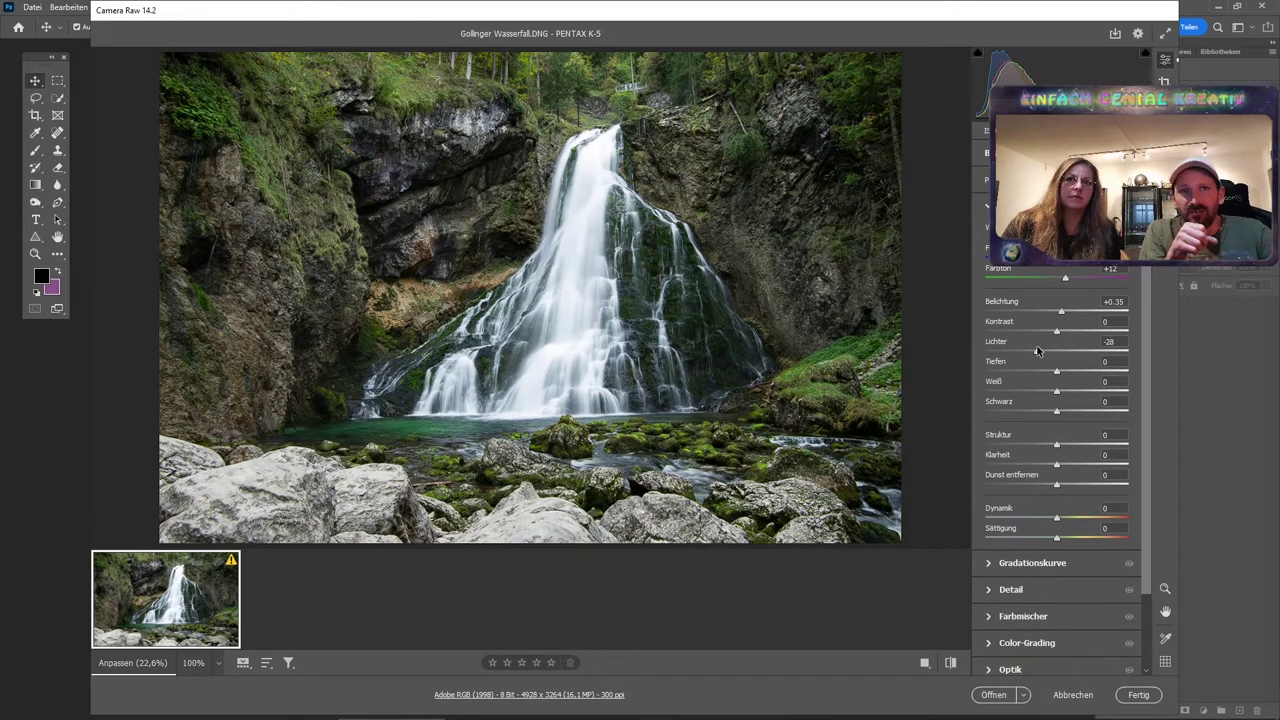
{"action": "mouse_move", "coordinate": [1041, 350]}
{"action": "left_mouse_down"}
{"action": "mouse_move", "coordinate": [1022, 351]}
{"action": "mouse_move", "coordinate": [1045, 355]}
{"action": "mouse_move", "coordinate": [1032, 354]}
{"action": "left_mouse_up"}
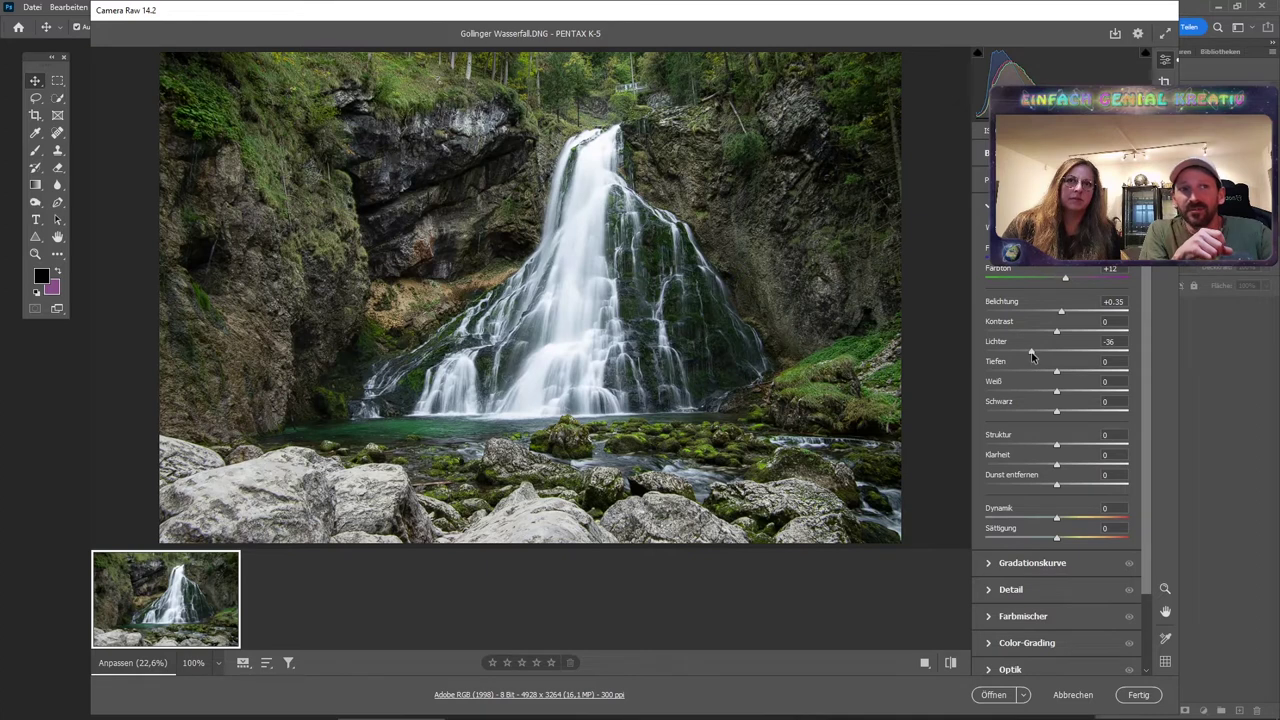
{"action": "left_click_drag", "start_coordinate": [1032, 356], "coordinate": [1022, 352]}
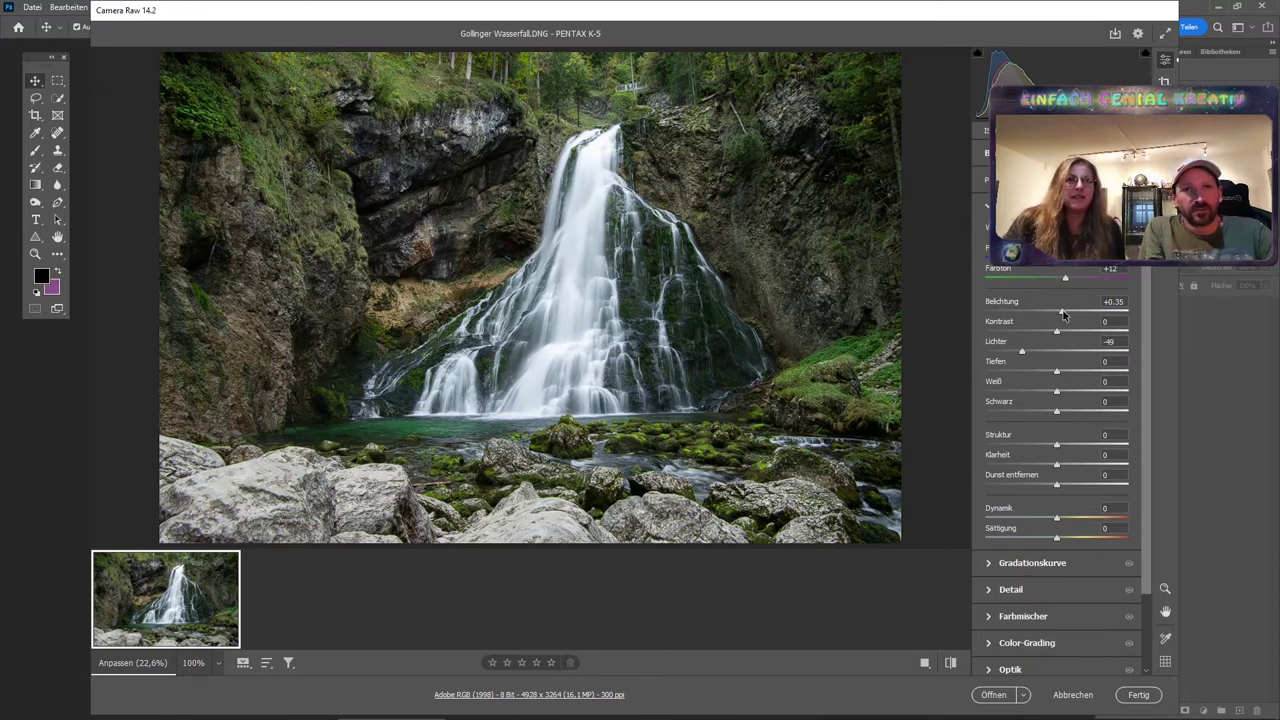
{"action": "left_click_drag", "start_coordinate": [1063, 314], "coordinate": [1068, 314]}
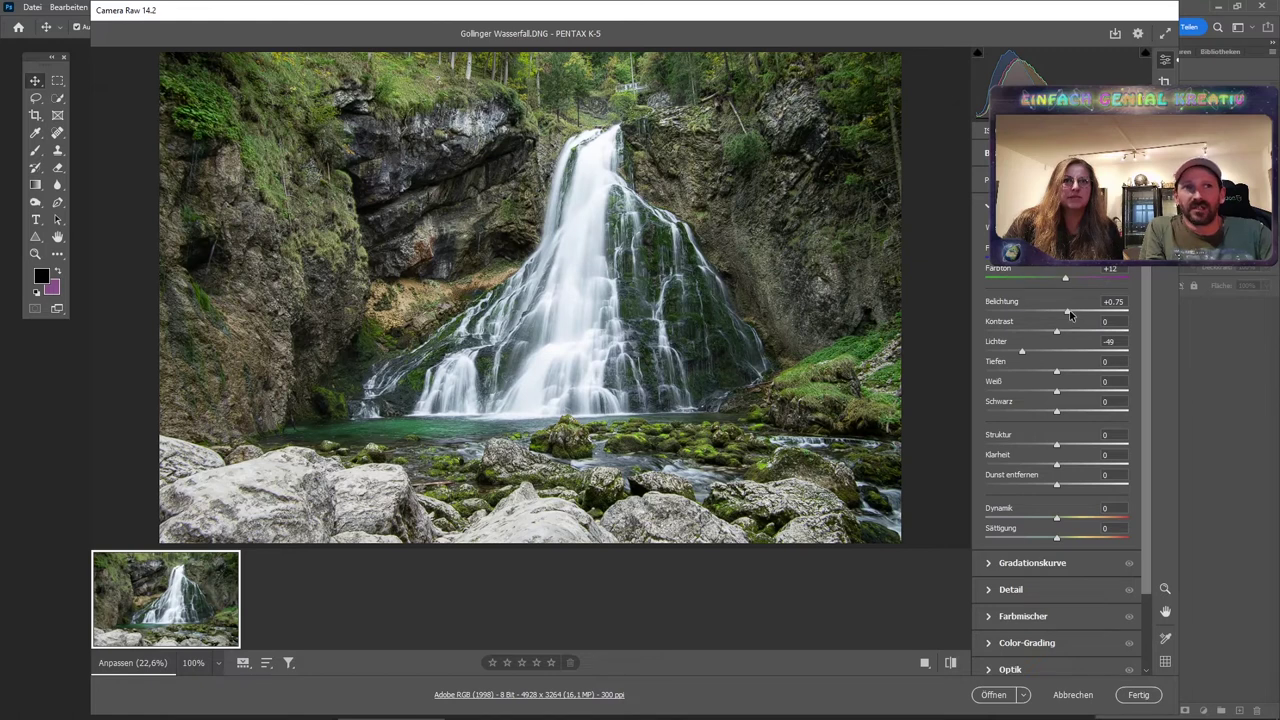
{"action": "left_click_drag", "start_coordinate": [1067, 314], "coordinate": [1062, 314]}
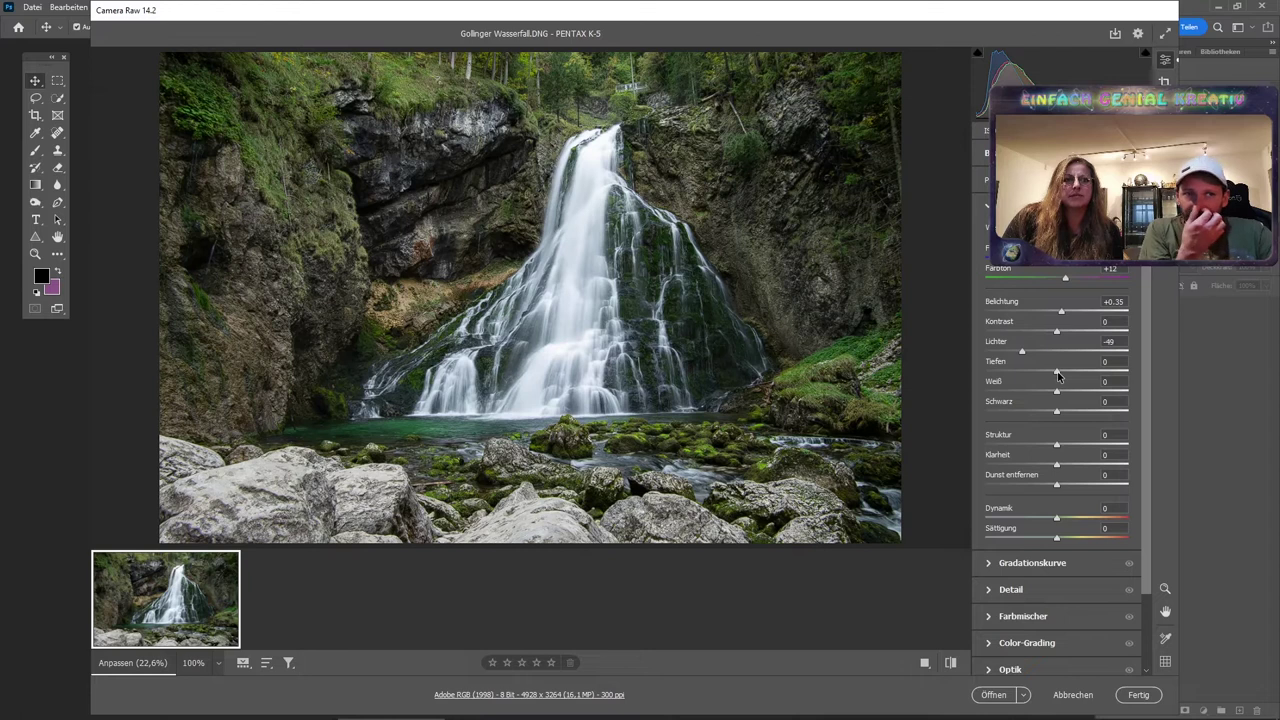
Sweep the shadows slider between -100 and positive values, settling at +28.
{"action": "left_click_drag", "start_coordinate": [1057, 371], "coordinate": [1173, 375]}
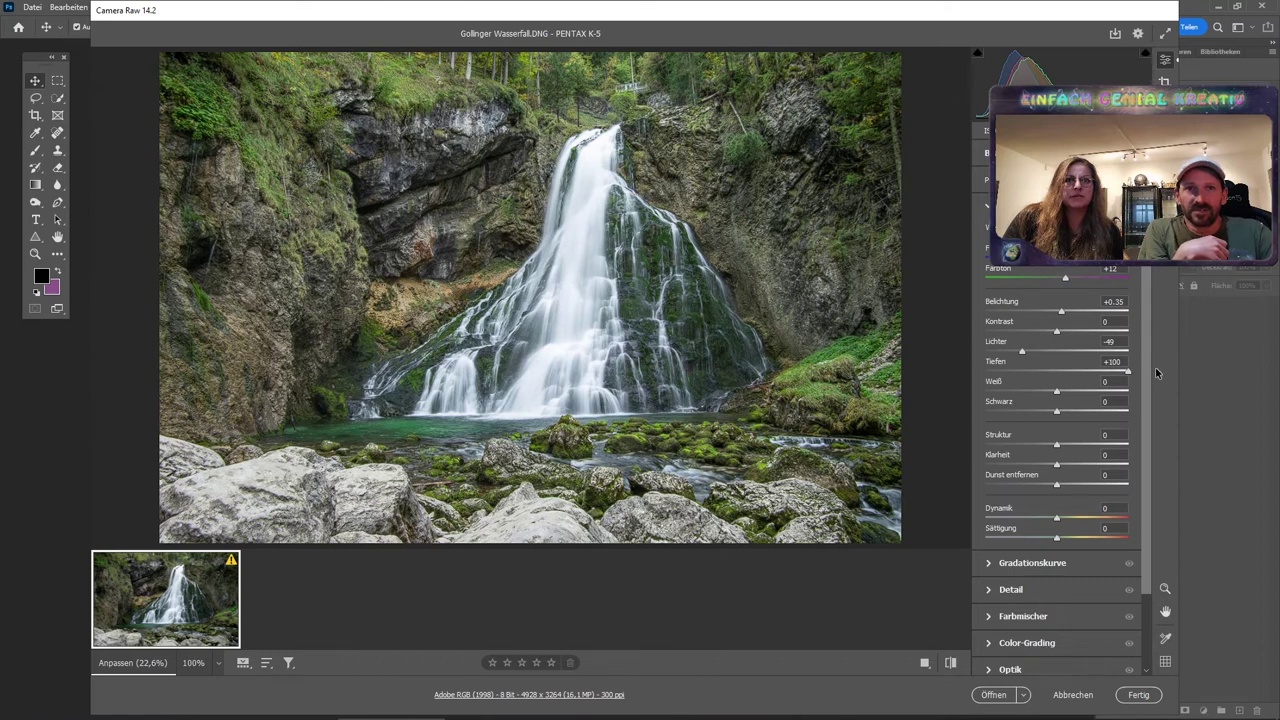
{"action": "left_click_drag", "start_coordinate": [1128, 371], "coordinate": [999, 367]}
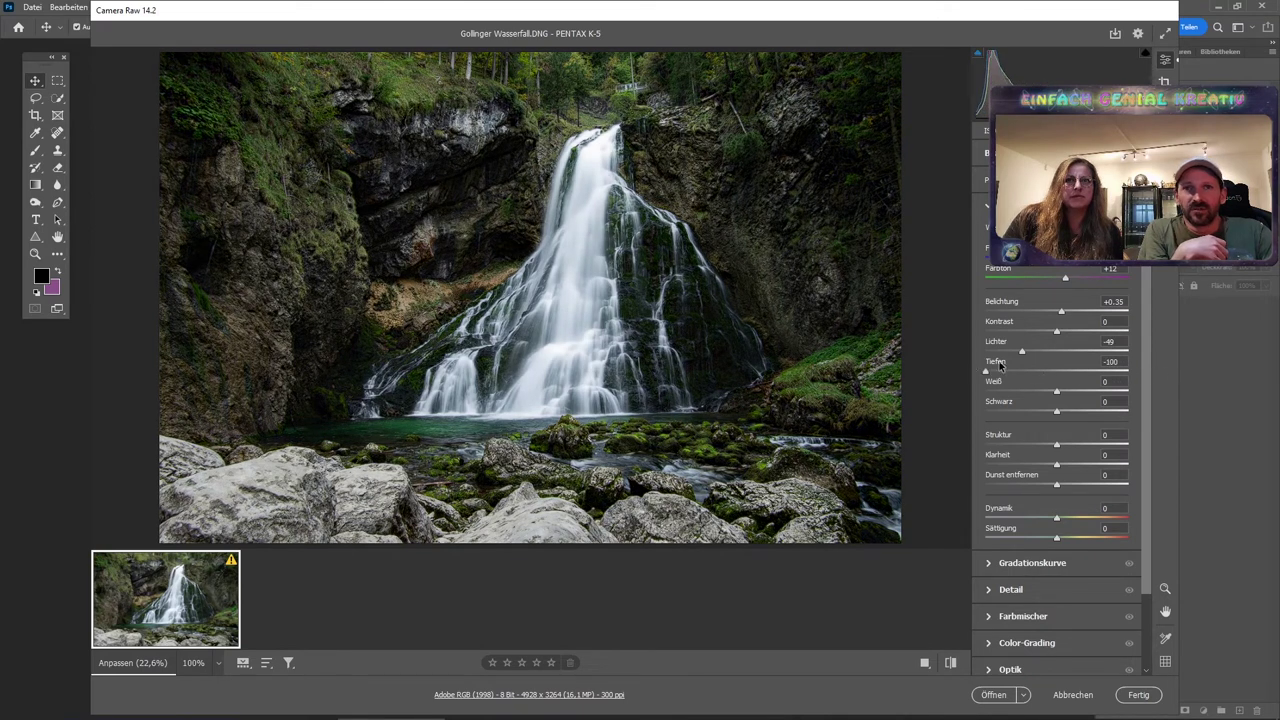
{"action": "left_click_drag", "start_coordinate": [999, 367], "coordinate": [1041, 373]}
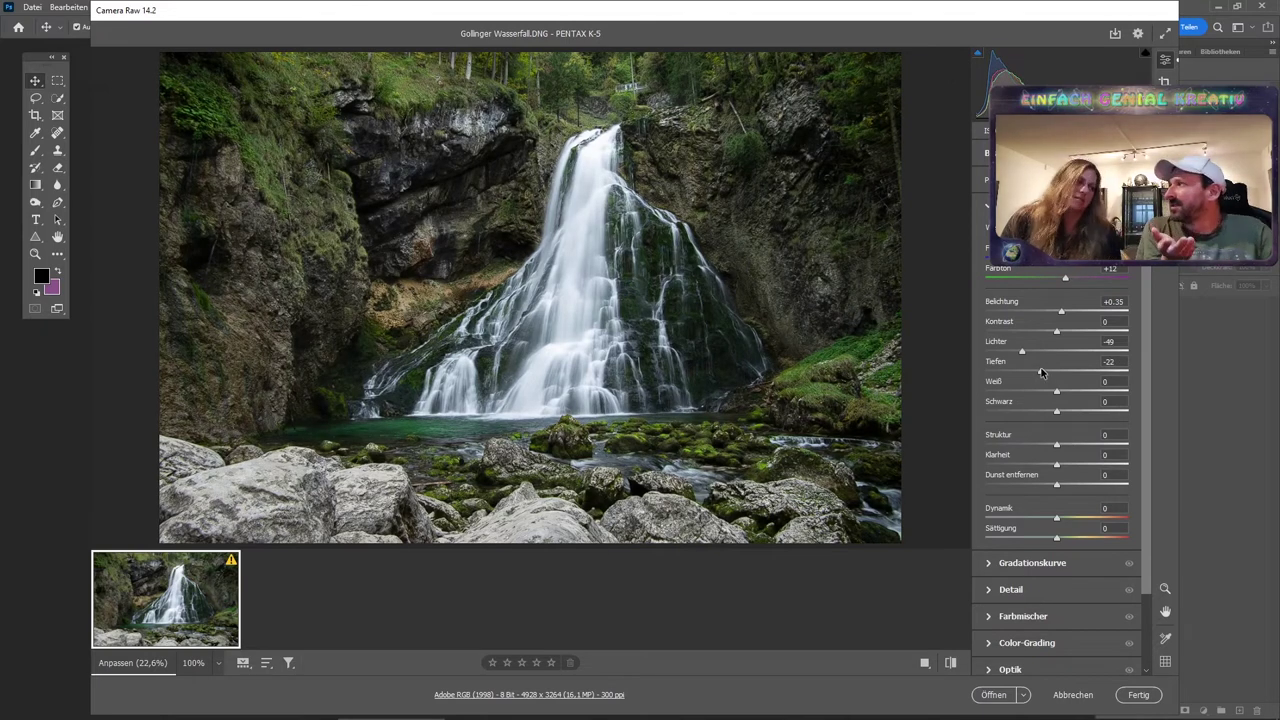
{"action": "left_click_drag", "start_coordinate": [1041, 373], "coordinate": [1034, 369]}
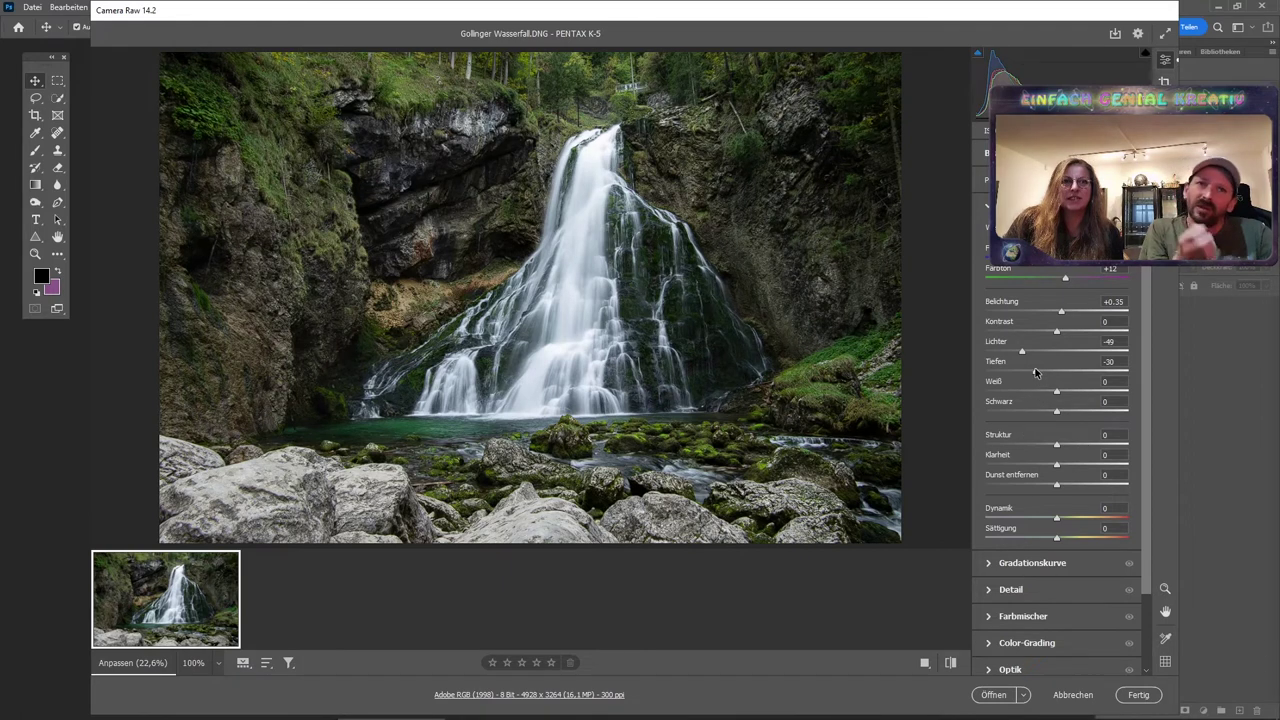
{"action": "left_click_drag", "start_coordinate": [1036, 371], "coordinate": [1088, 376]}
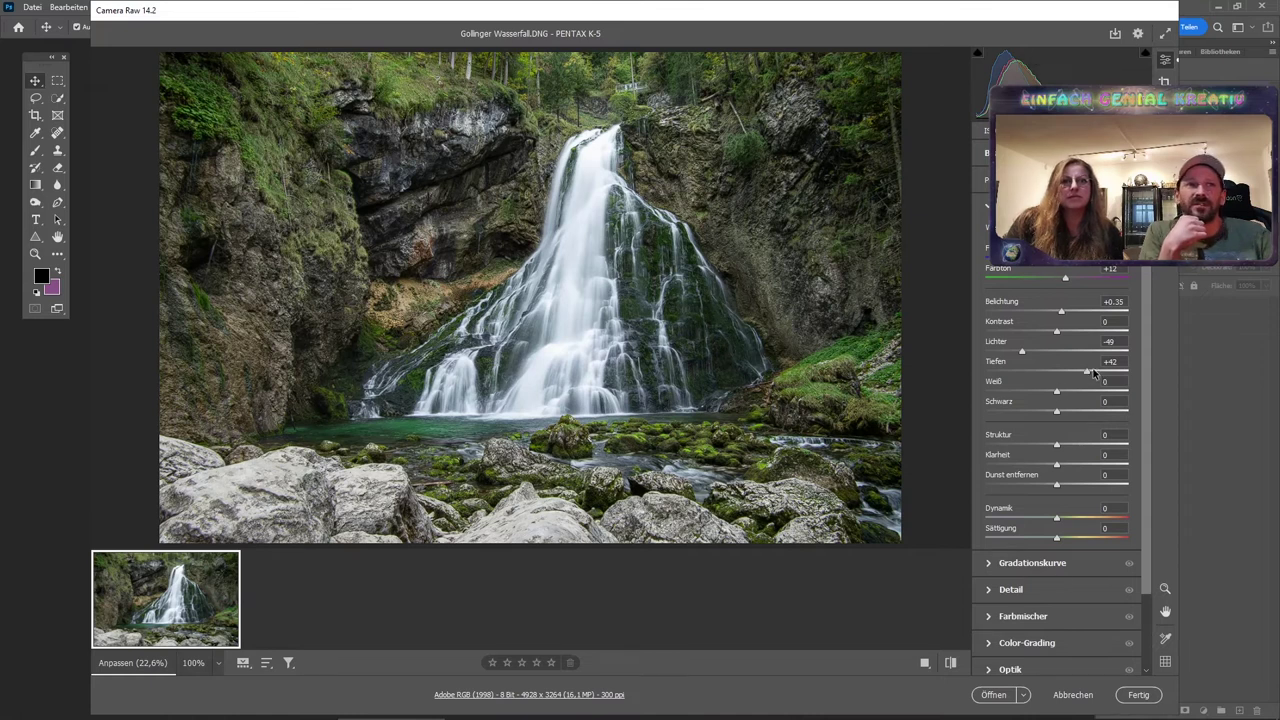
{"action": "left_click_drag", "start_coordinate": [1085, 372], "coordinate": [1012, 372]}
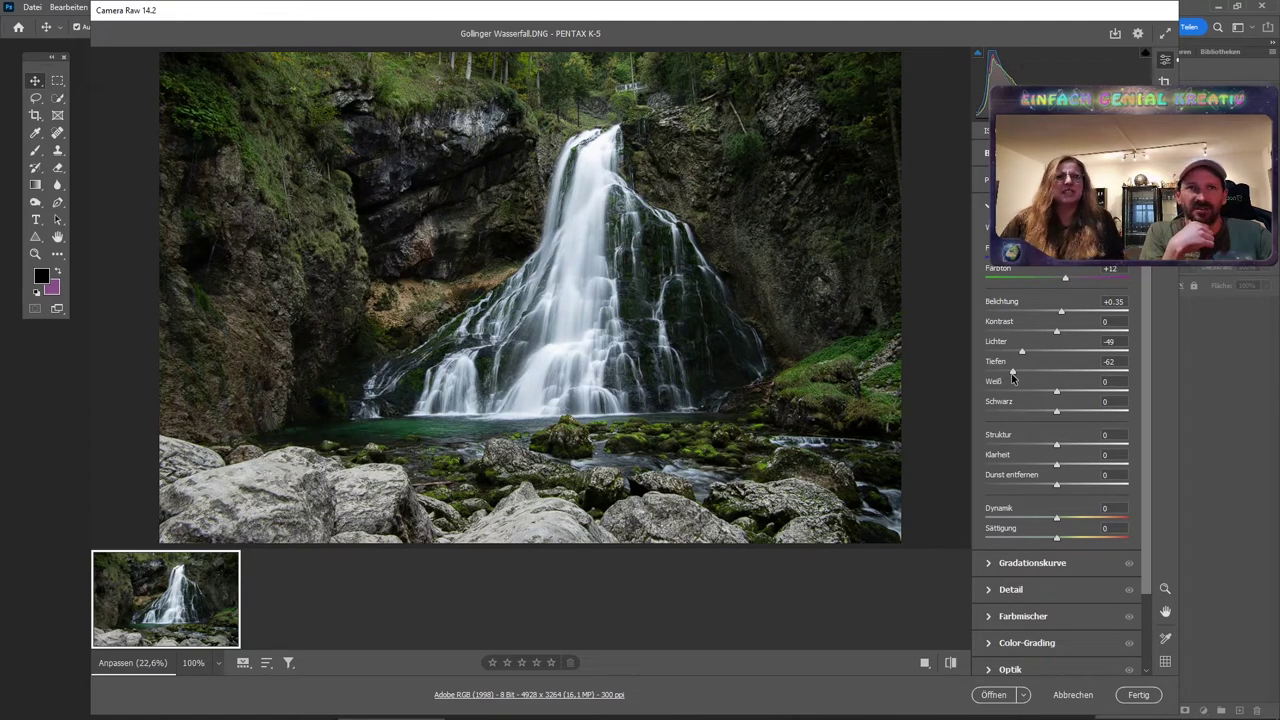
{"action": "left_click_drag", "start_coordinate": [1012, 374], "coordinate": [1074, 375]}
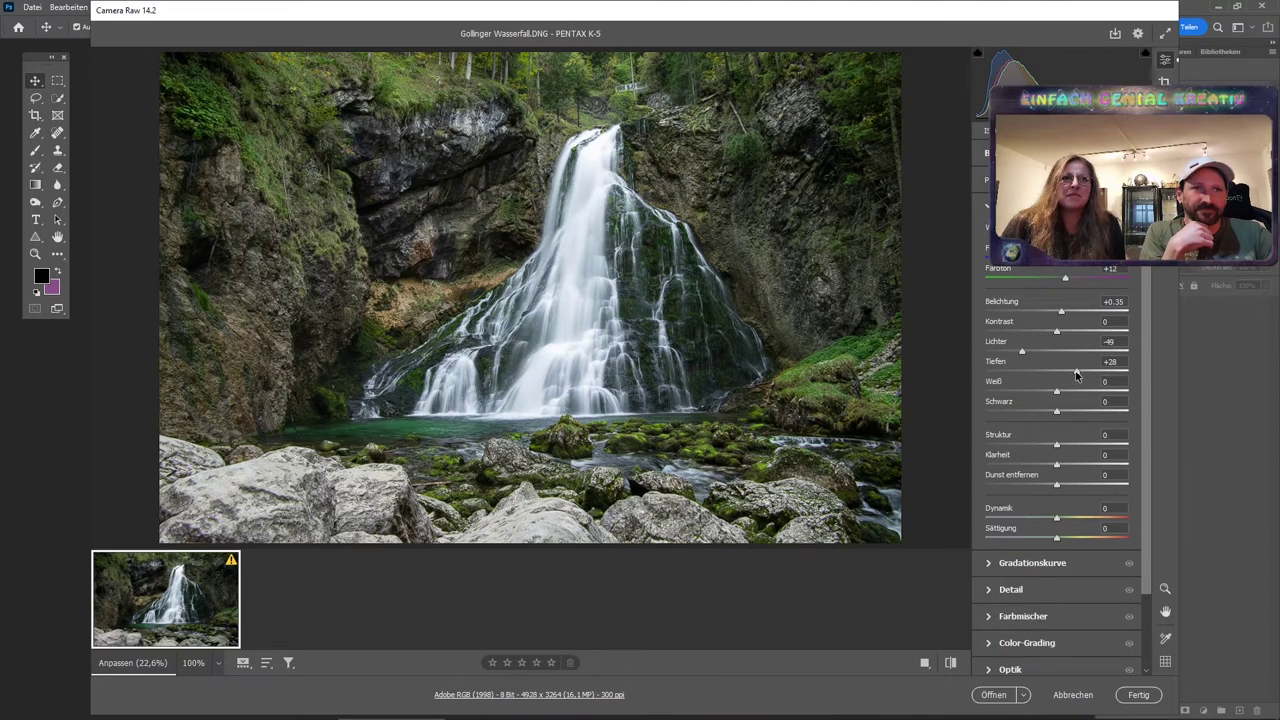
Set exposure to +0.45 and highlights to -59, then open the photo as a Photoshop document.
{"action": "left_click_drag", "start_coordinate": [1064, 315], "coordinate": [1066, 315]}
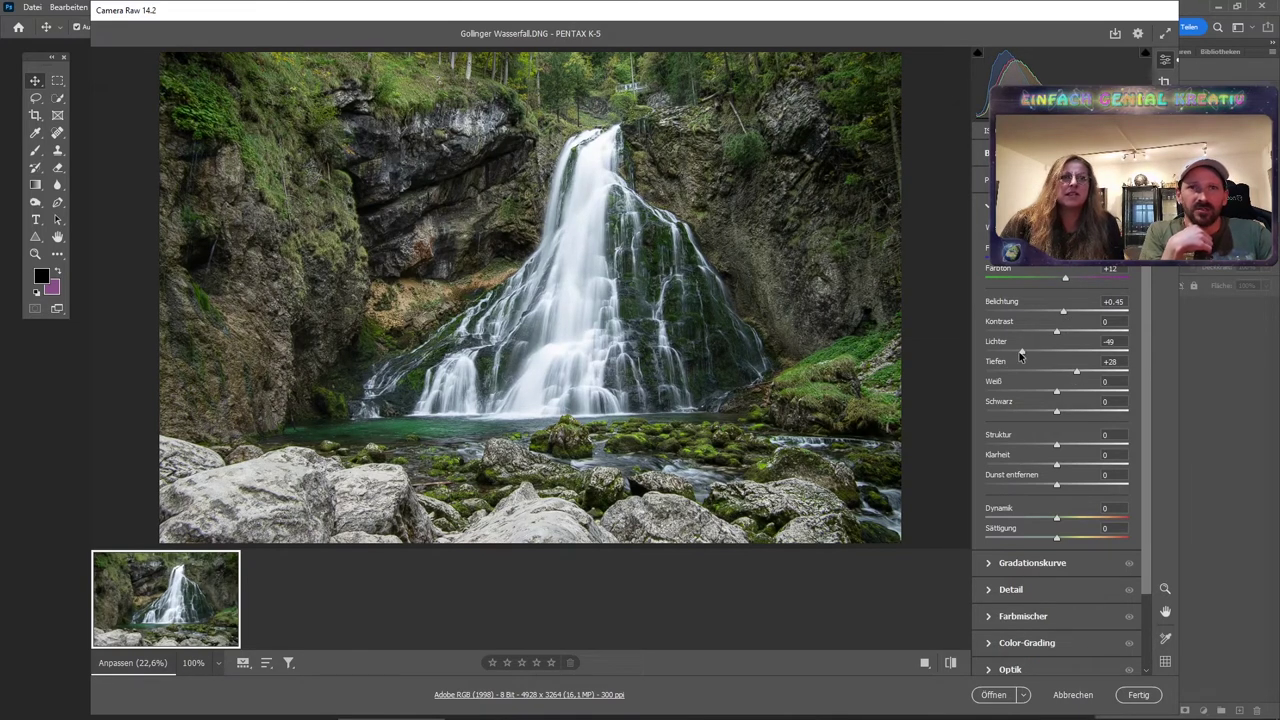
{"action": "left_click_drag", "start_coordinate": [1014, 354], "coordinate": [1012, 354]}
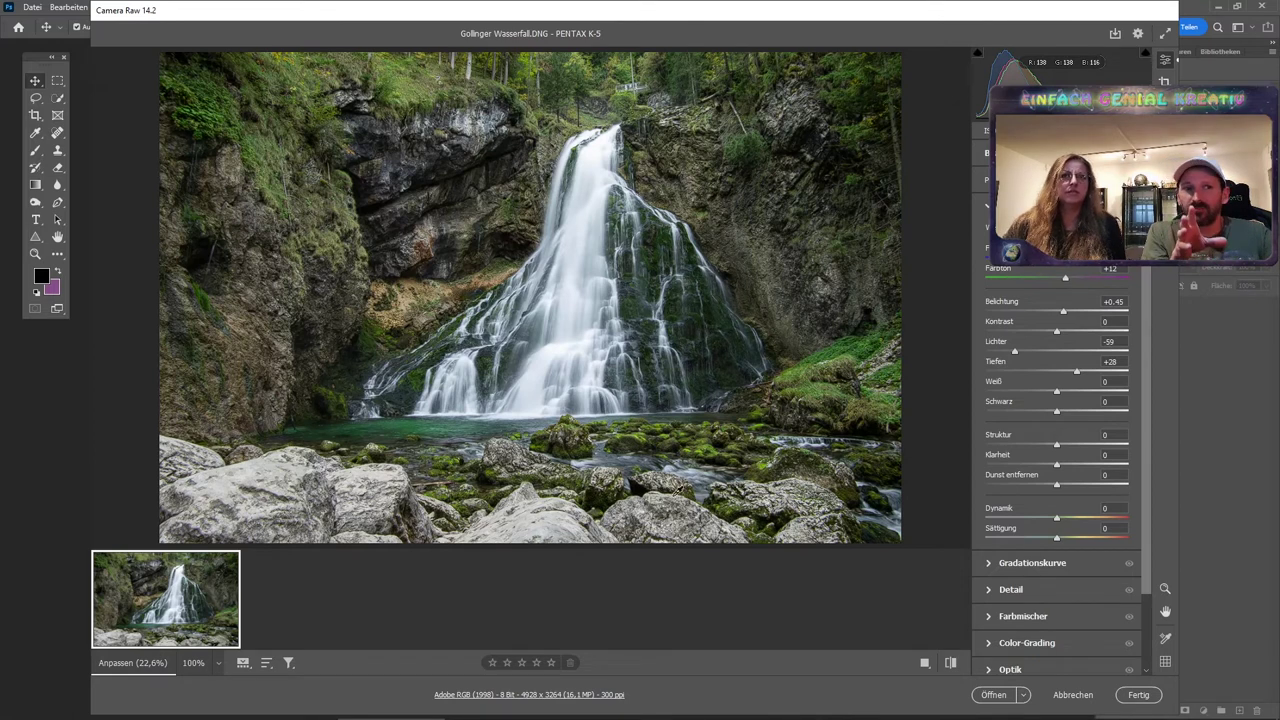
{"action": "left_click", "coordinate": [1001, 699]}
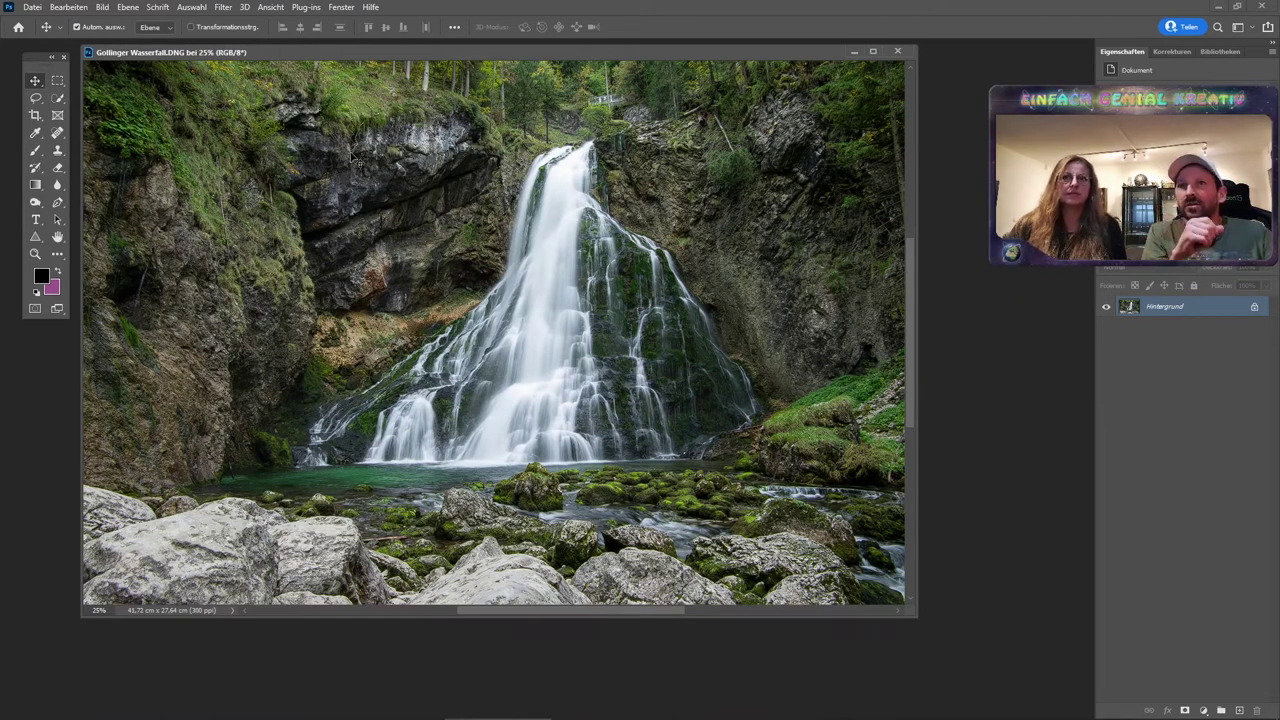
Apply Filter > Camera Raw-Filter to the waterfall image.
{"action": "left_click", "coordinate": [223, 7]}
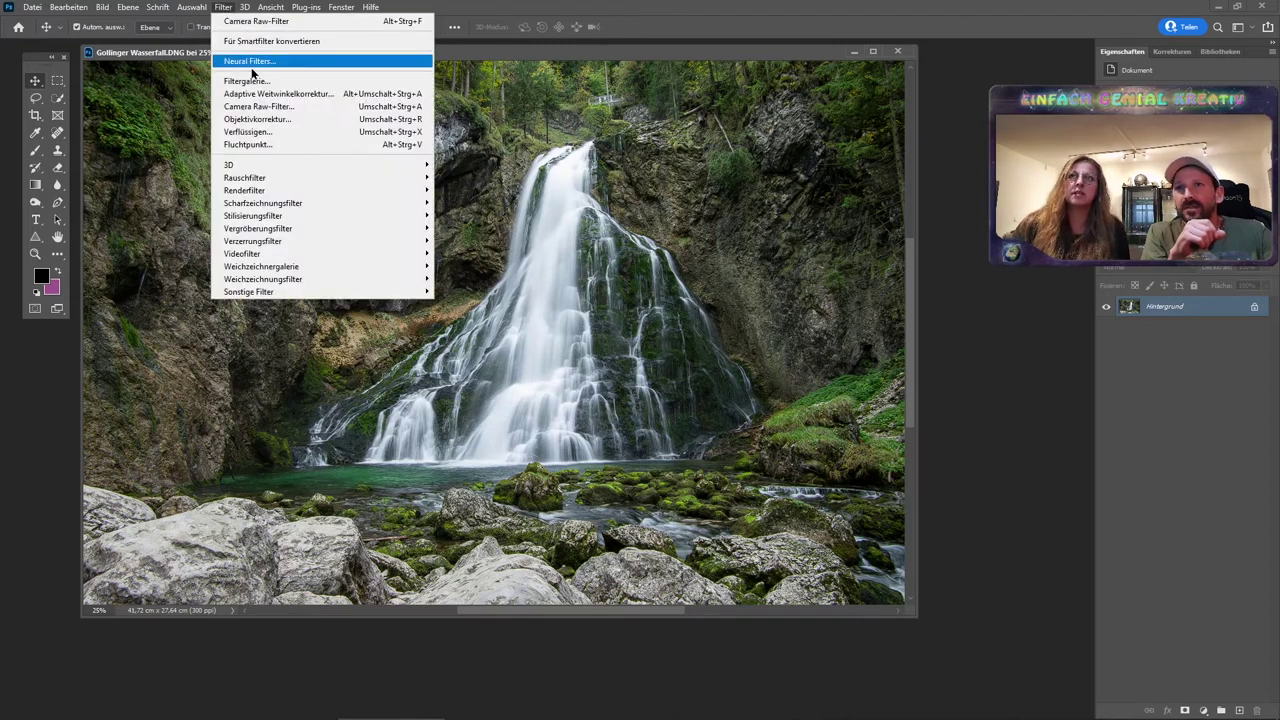
{"action": "left_click", "coordinate": [278, 109]}
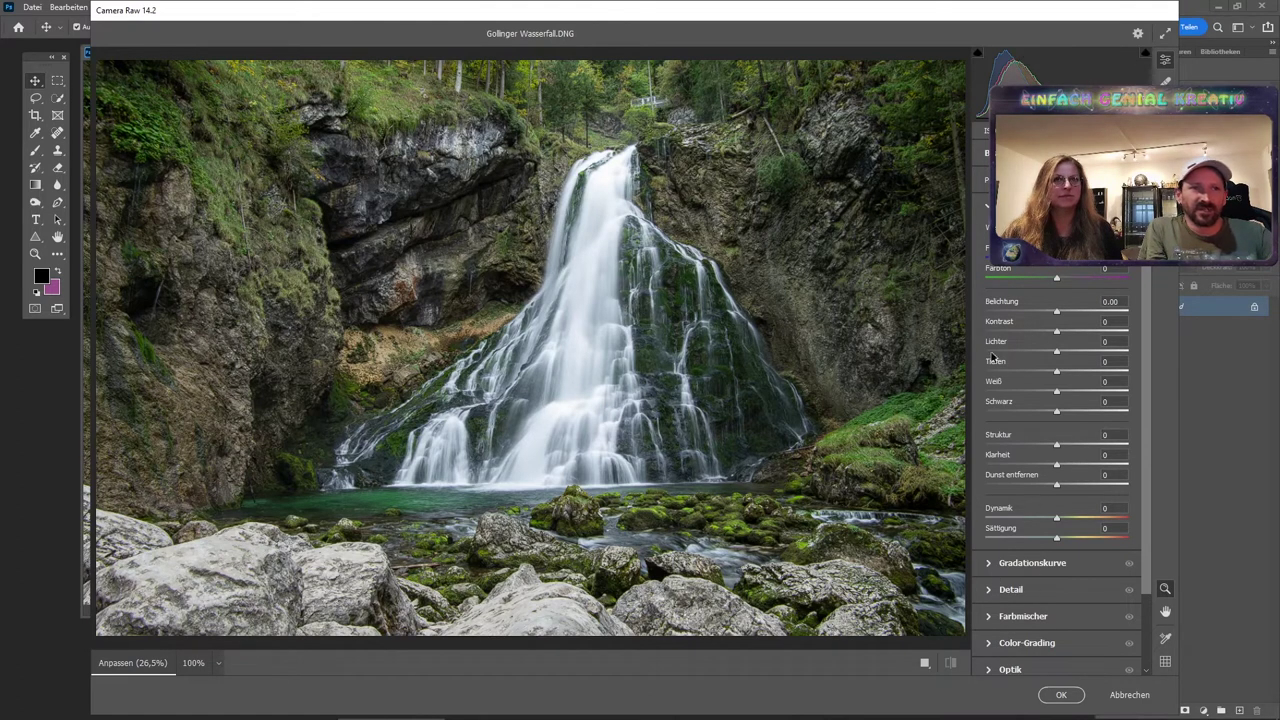
Apply the filter with exposure at +5.00, then close the overexposed document without saving.
{"action": "left_click_drag", "start_coordinate": [1056, 311], "coordinate": [1173, 313]}
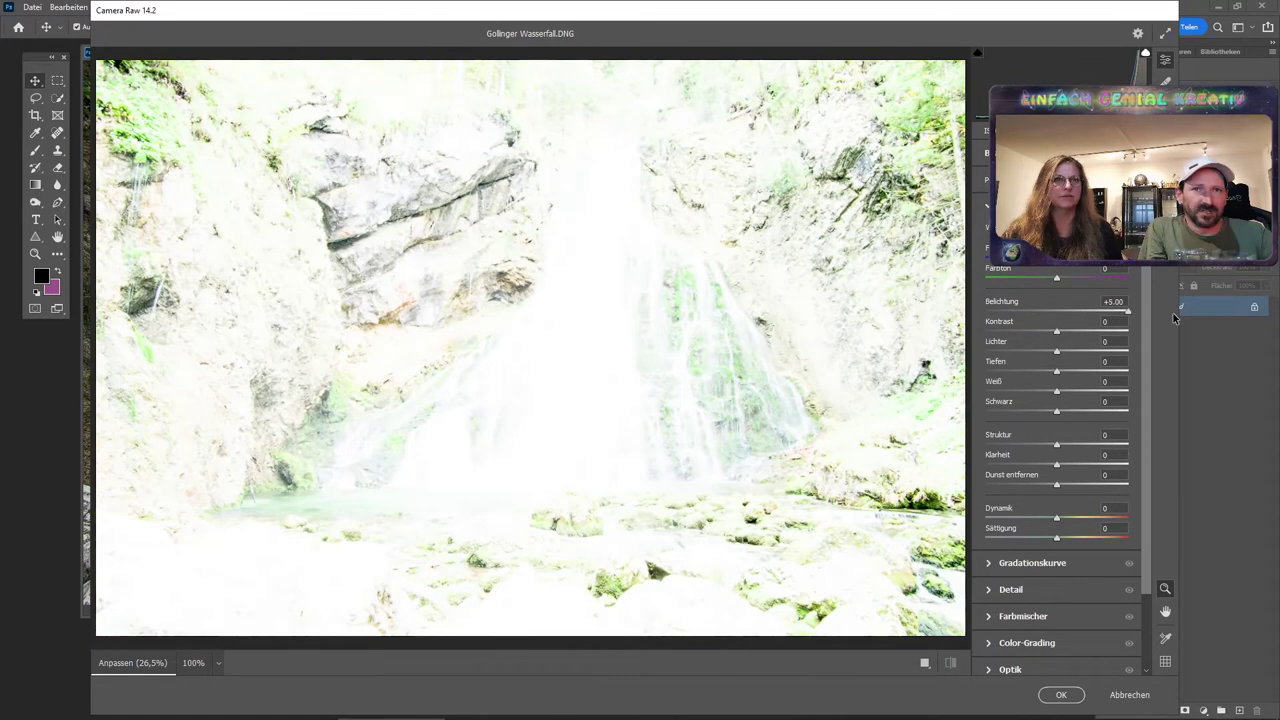
{"action": "left_click", "coordinate": [1061, 693]}
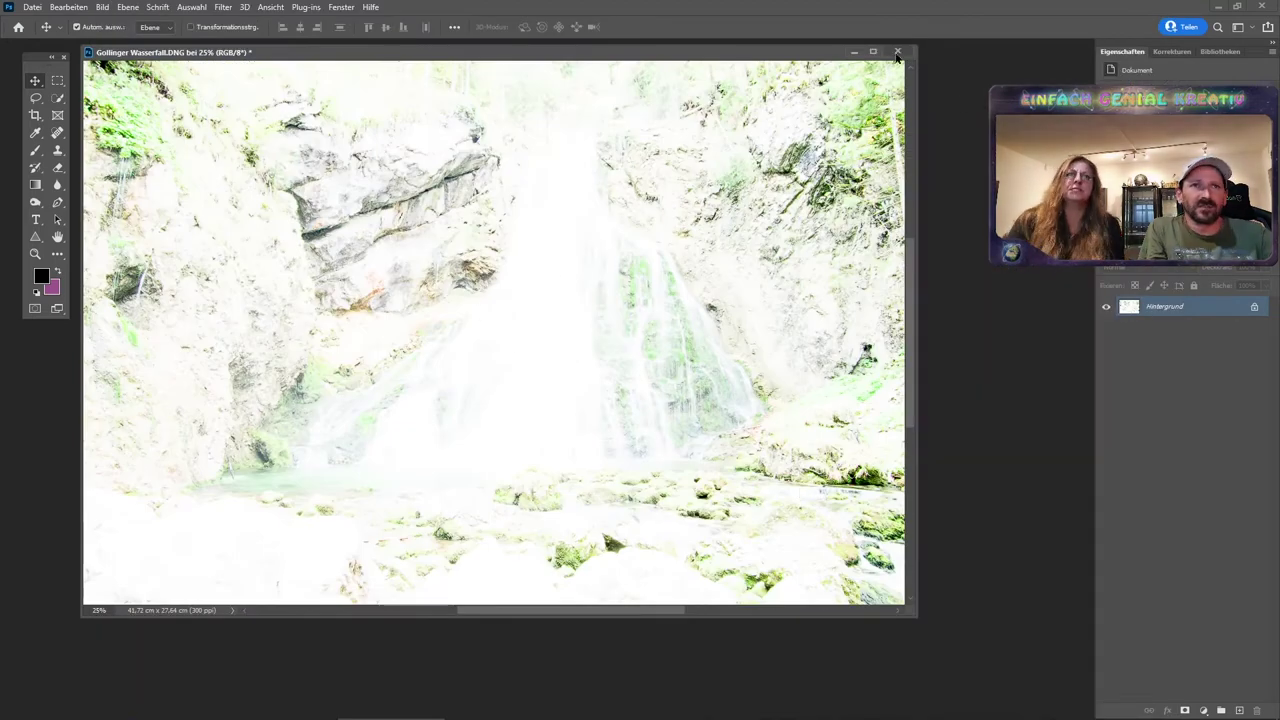
{"action": "left_click", "coordinate": [897, 51]}
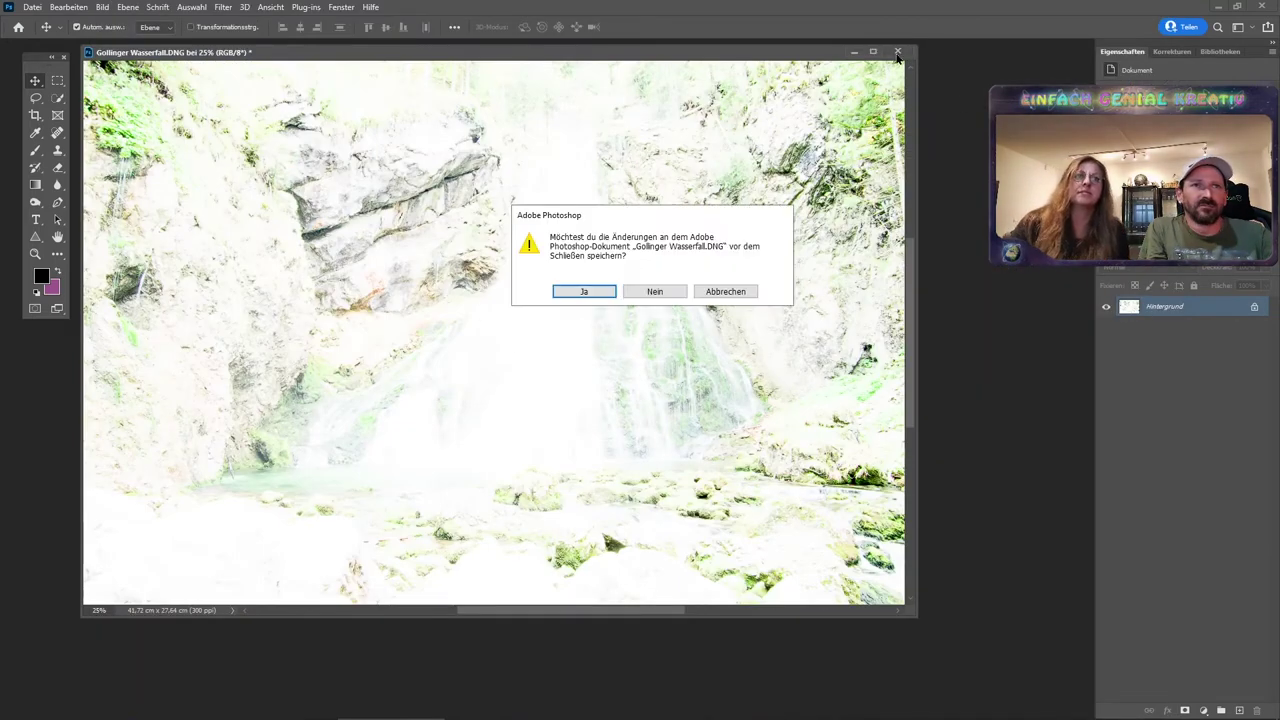
{"action": "left_click", "coordinate": [655, 291]}
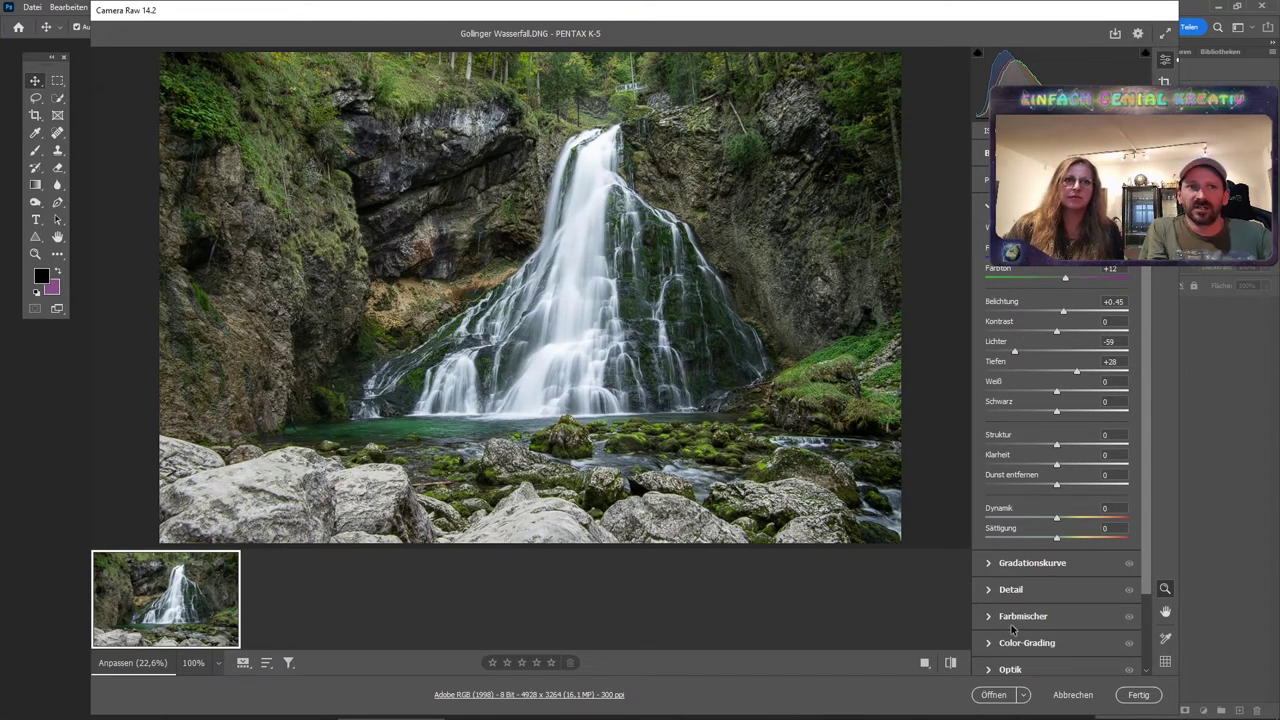
Reopen the waterfall DNG, rerun the Camera Raw filter, then close without saving.
{"action": "left_click", "coordinate": [993, 694]}
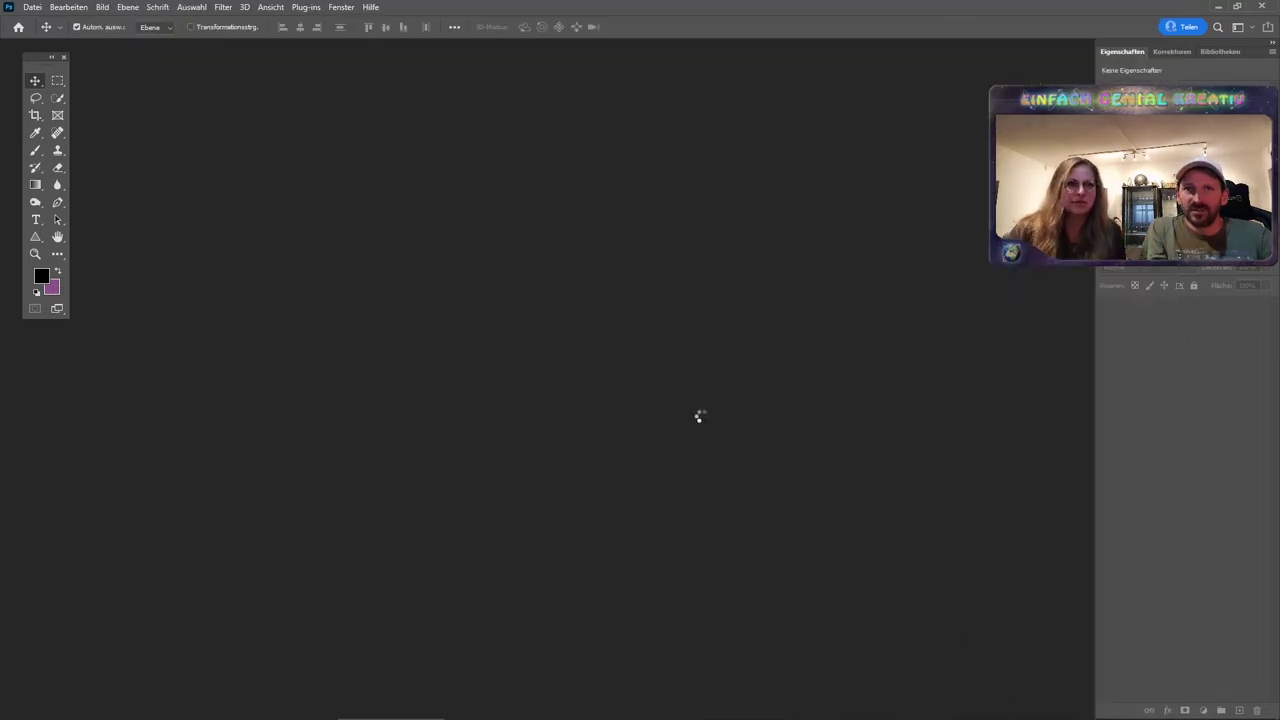
{"action": "left_click", "coordinate": [223, 7]}
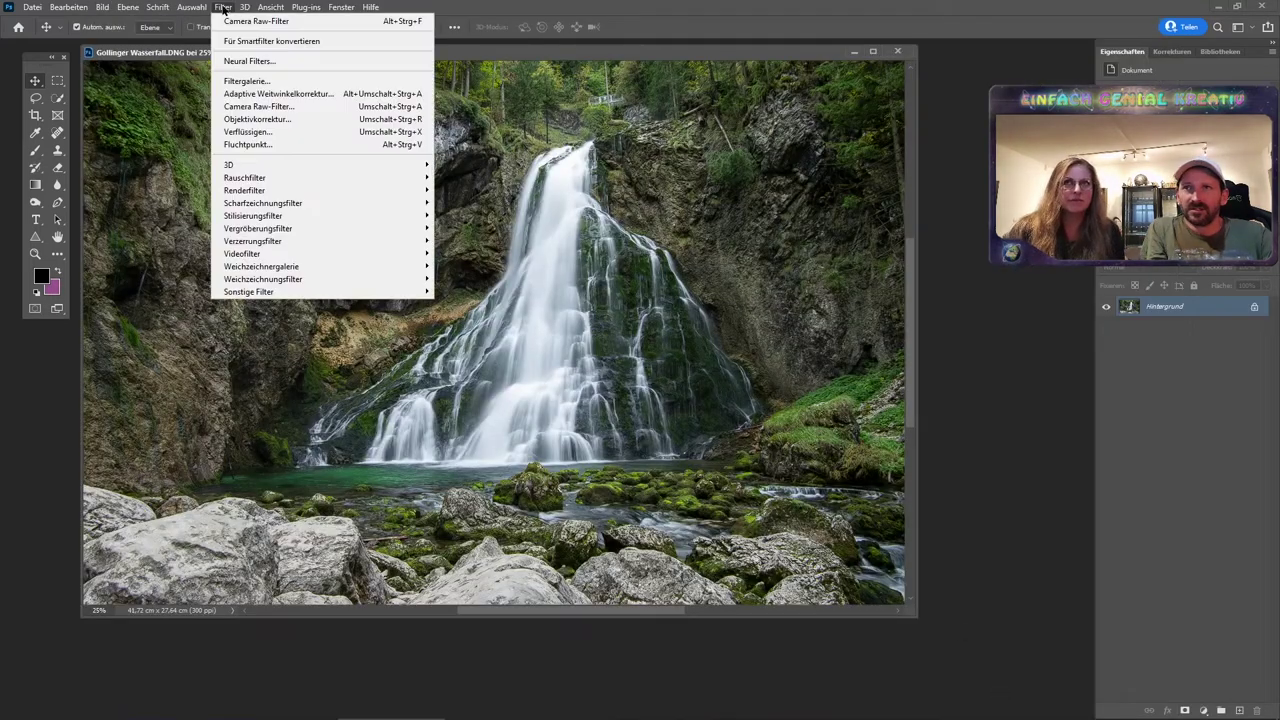
{"action": "left_click", "coordinate": [232, 107]}
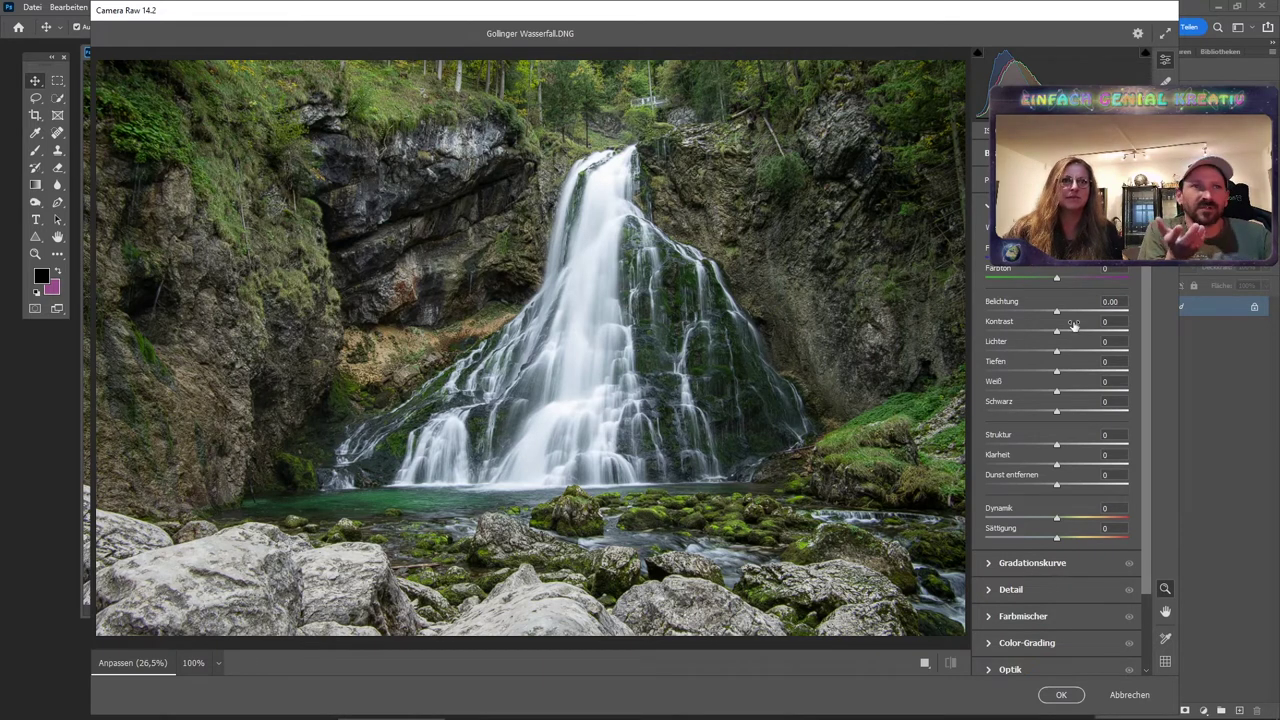
{"action": "left_click", "coordinate": [1128, 694]}
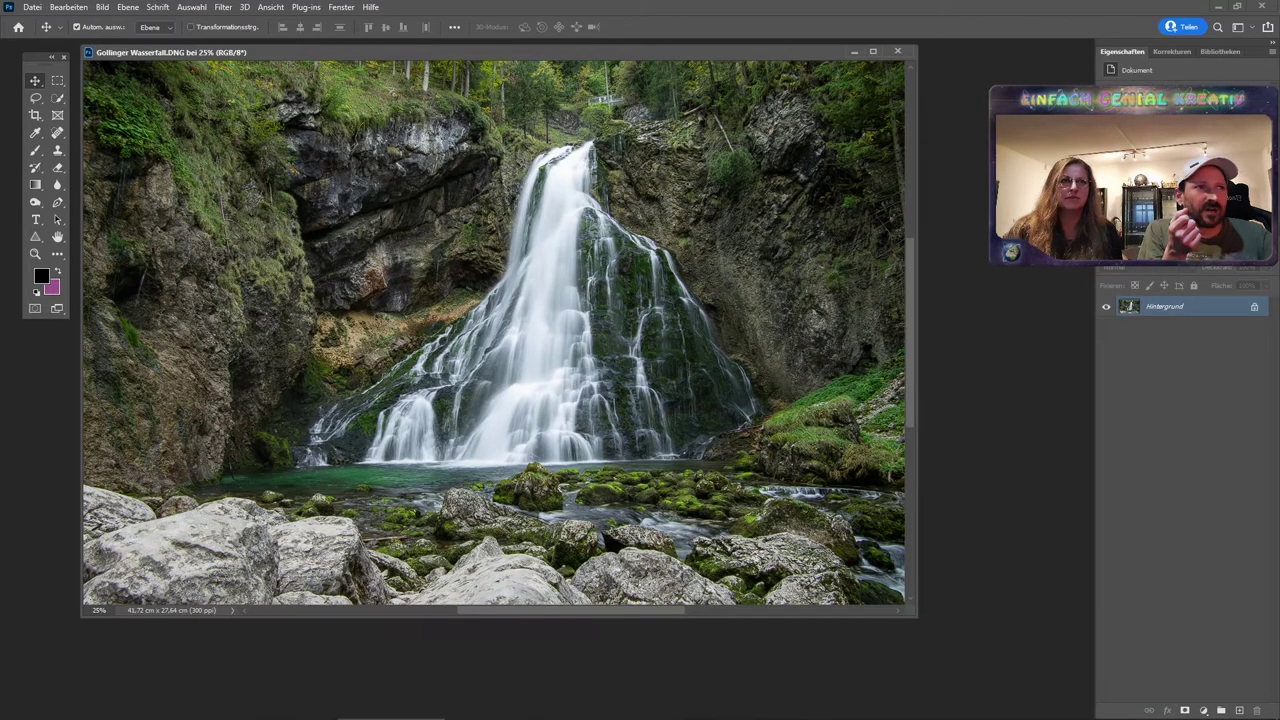
{"action": "left_click", "coordinate": [897, 51]}
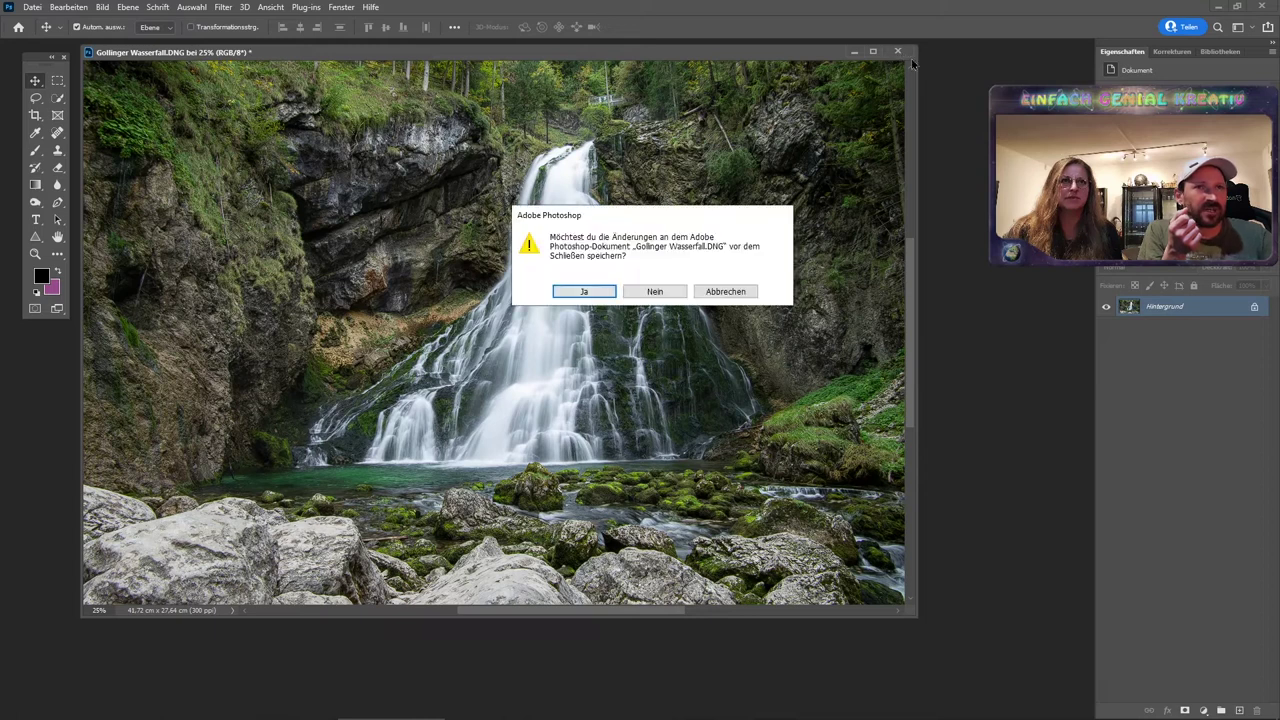
{"action": "left_click", "coordinate": [683, 291]}
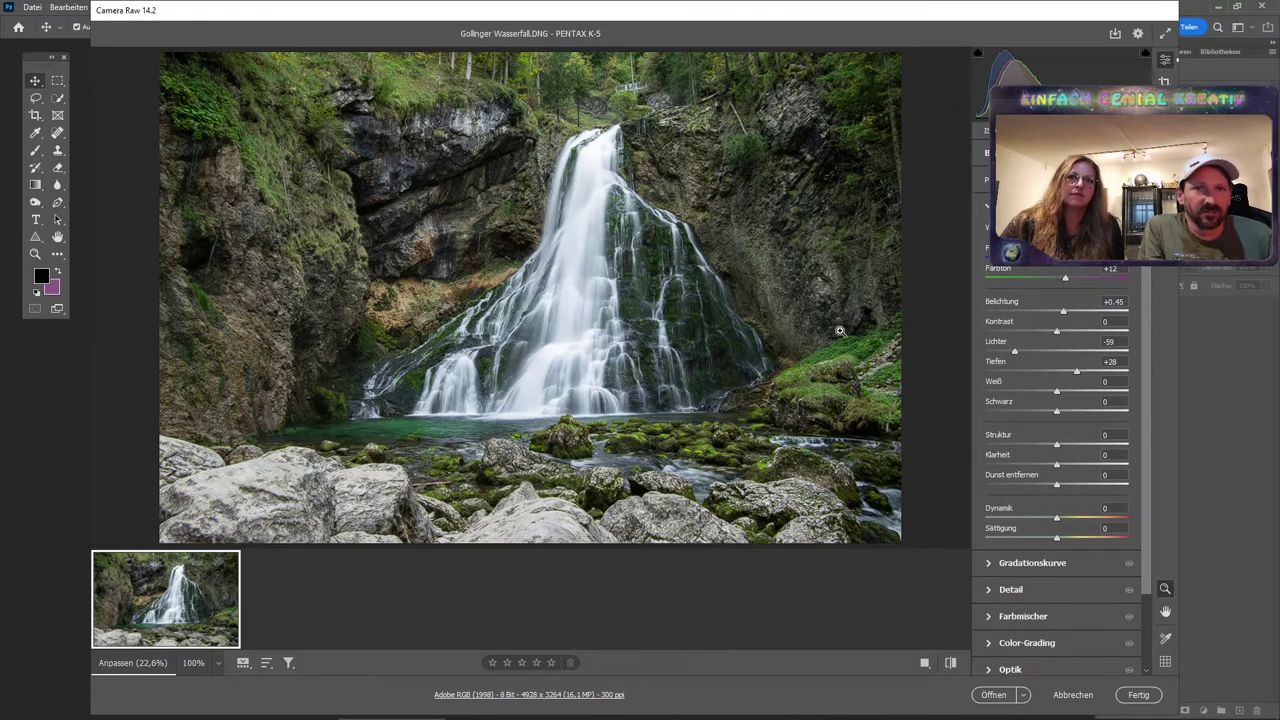
Nudge the Belichtung slider from +0.45 to +0.60.
{"action": "left_click_drag", "start_coordinate": [1063, 312], "coordinate": [1066, 312]}
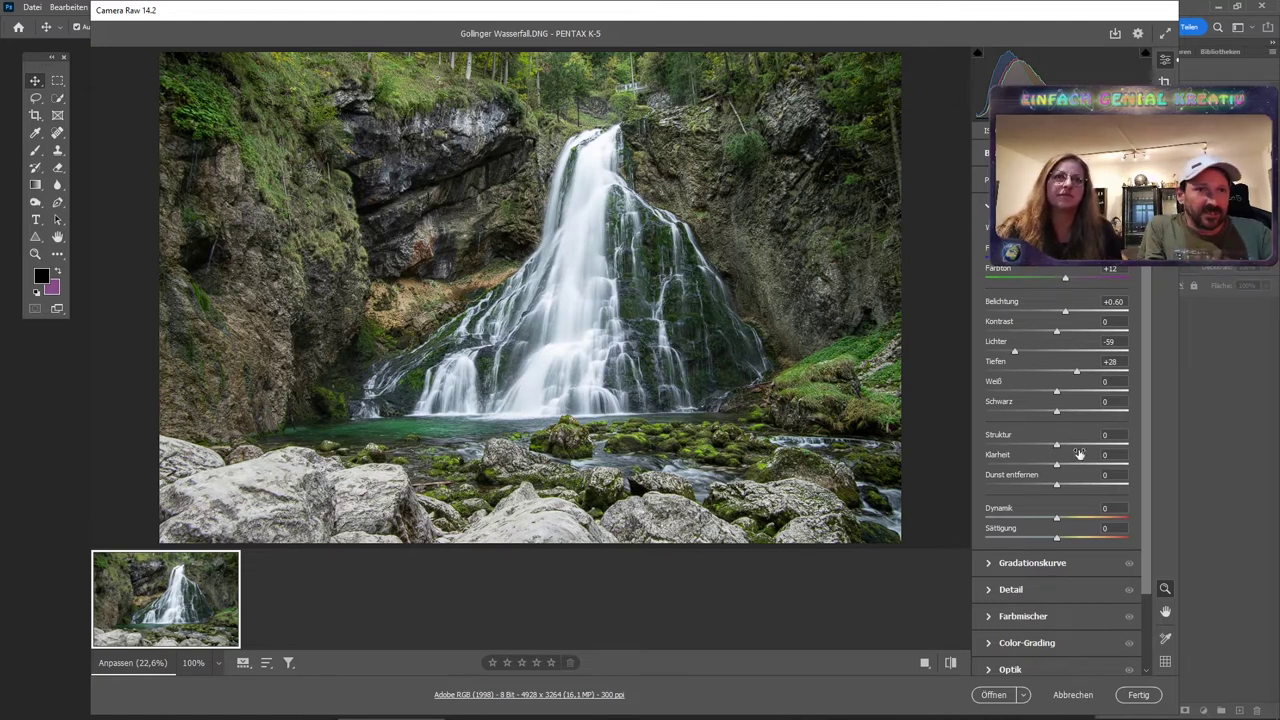
At 100% zoom on the waterfall, sweep Struktur from minimum to maximum and leave it at -1.
{"action": "left_click", "coordinate": [635, 317]}
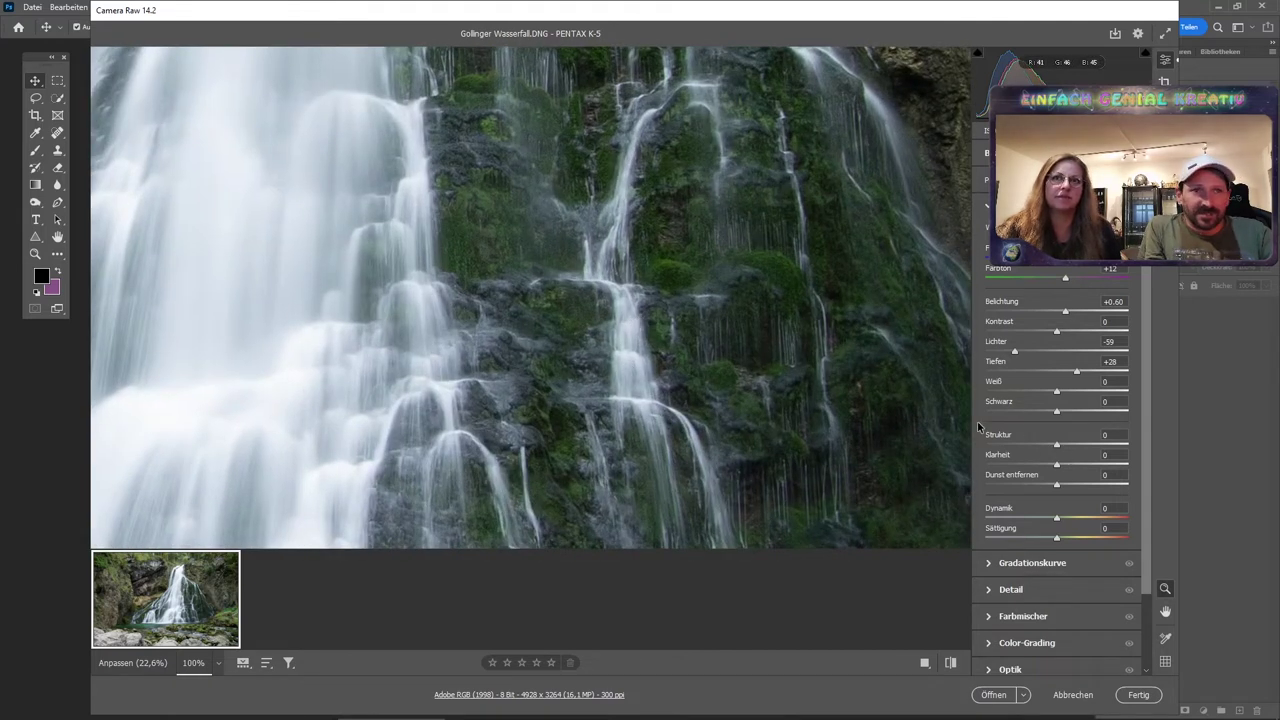
{"action": "left_click_drag", "start_coordinate": [1059, 448], "coordinate": [1043, 452]}
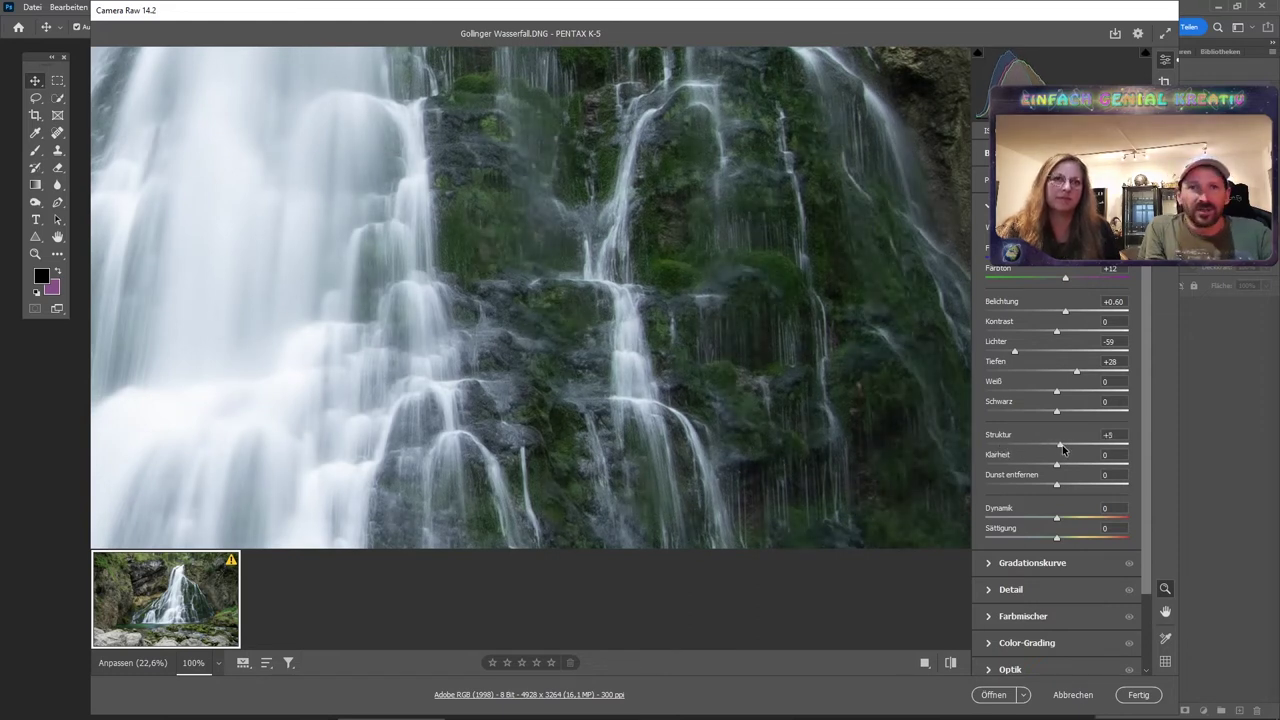
{"action": "mouse_move", "coordinate": [1003, 449]}
{"action": "left_mouse_down"}
{"action": "mouse_move", "coordinate": [1124, 450]}
{"action": "mouse_move", "coordinate": [1063, 443]}
{"action": "left_mouse_up"}
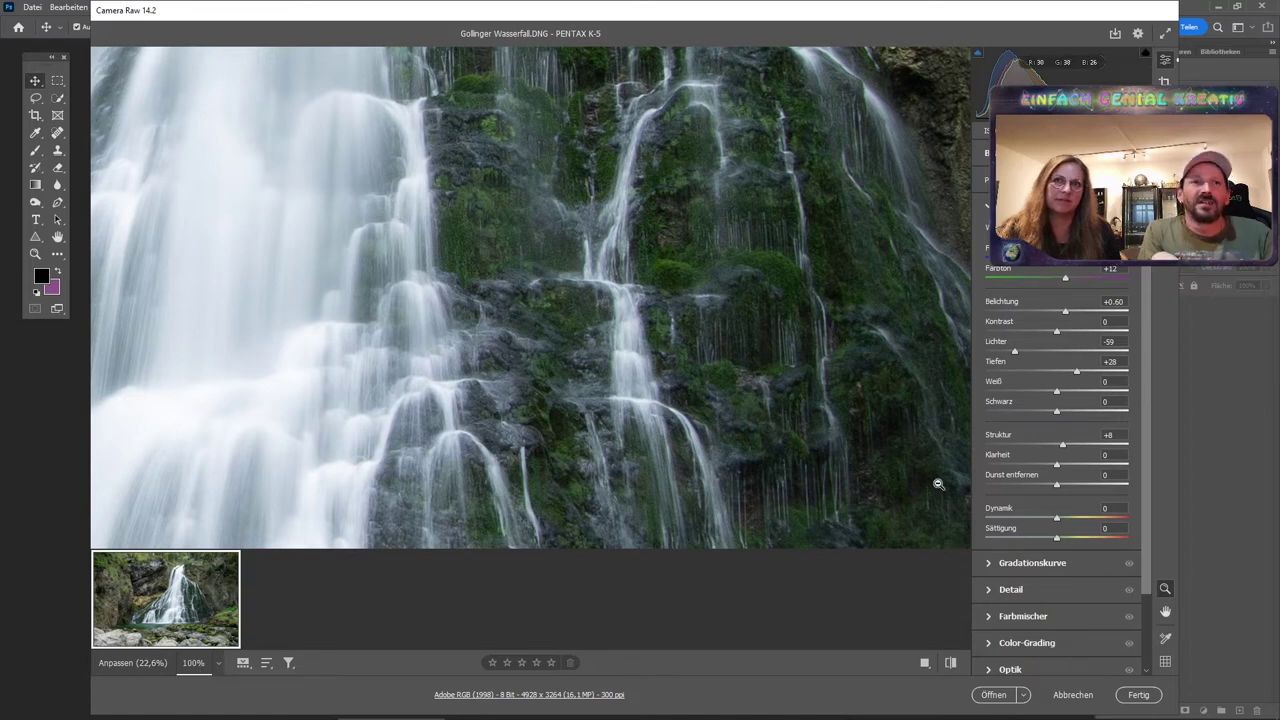
{"action": "left_click_drag", "start_coordinate": [1059, 453], "coordinate": [1054, 453]}
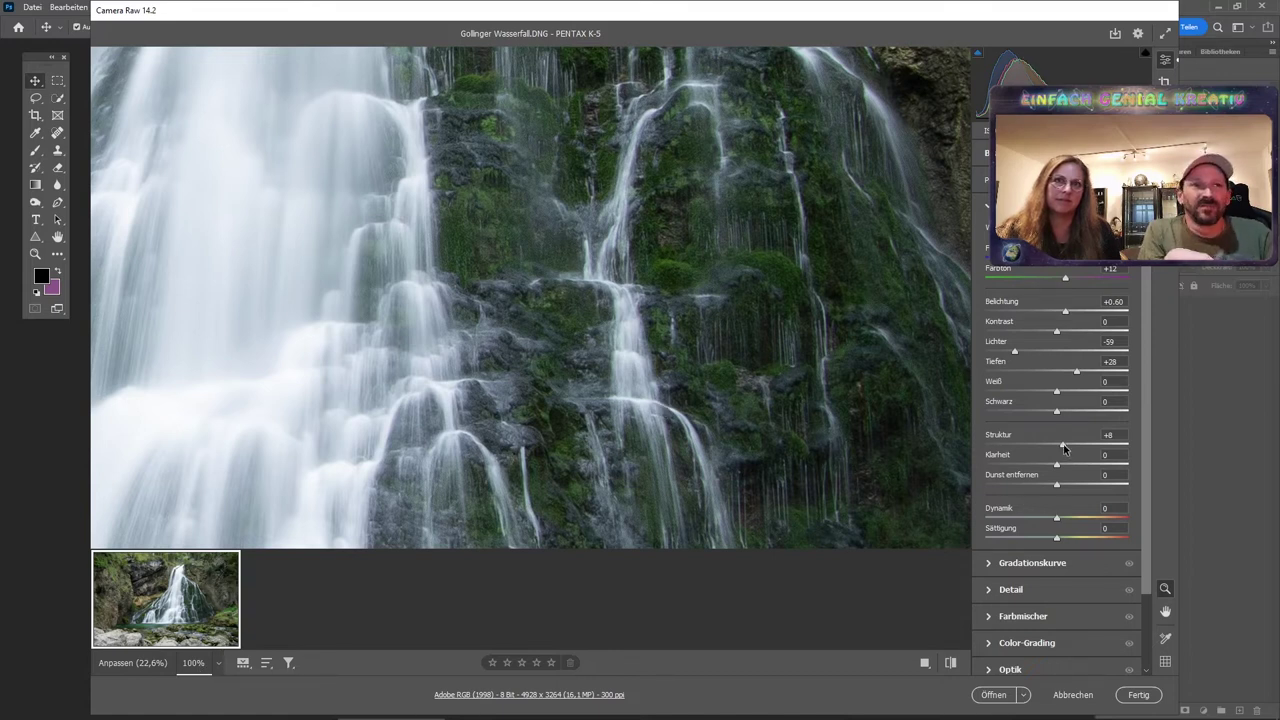
At 33% zoom, test Struktur at -18, -100 and +13 on the whole waterfall.
{"action": "left_click", "coordinate": [218, 663]}
{"action": "left_click", "coordinate": [262, 477]}
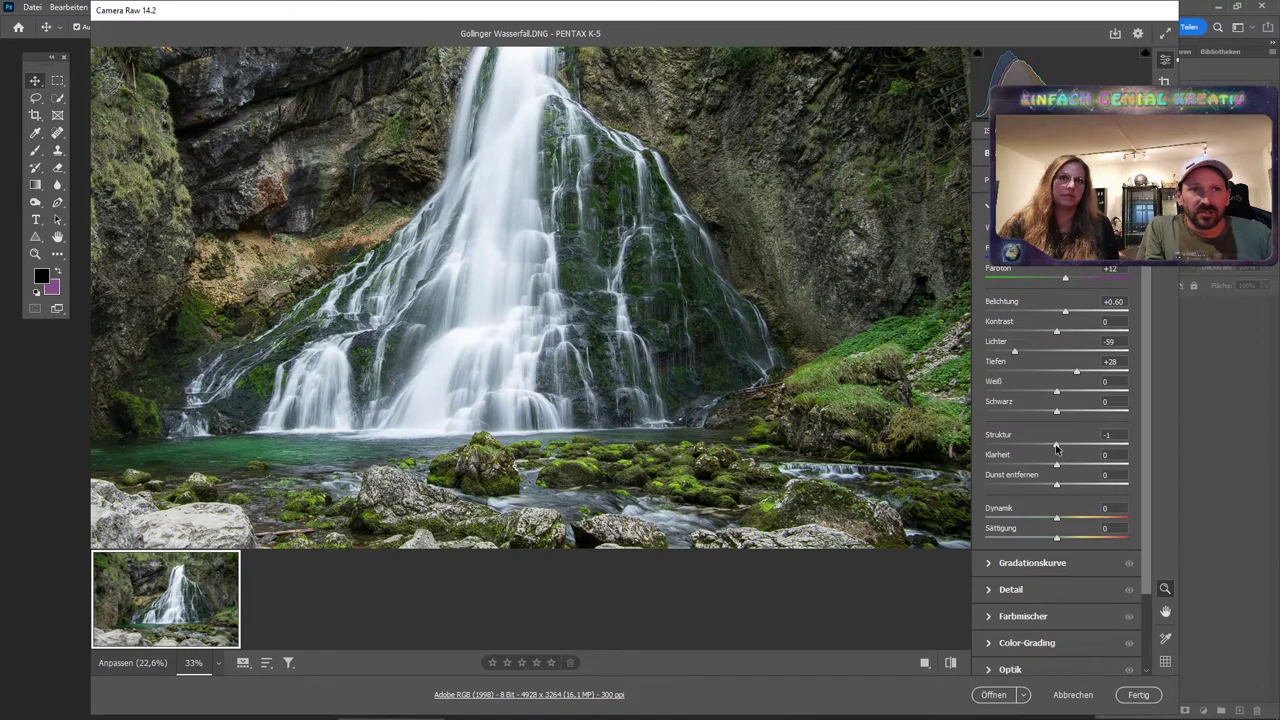
{"action": "left_click_drag", "start_coordinate": [1056, 446], "coordinate": [1003, 454]}
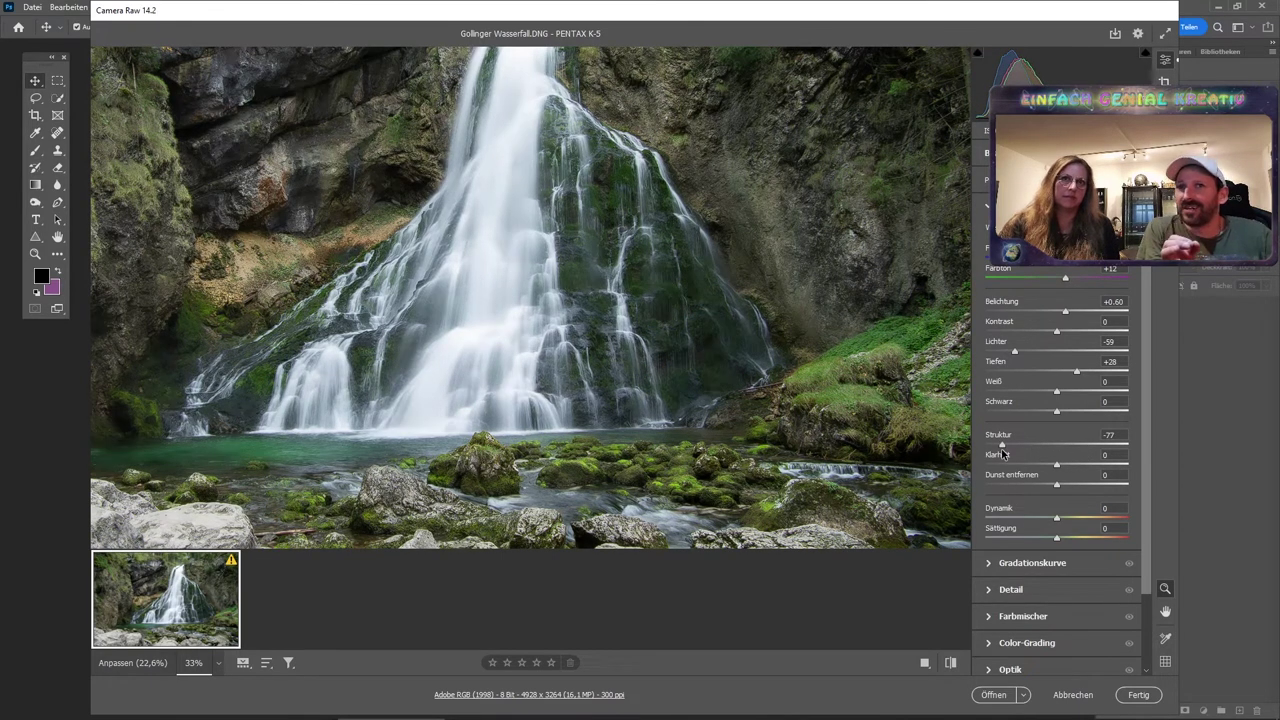
{"action": "left_click_drag", "start_coordinate": [991, 453], "coordinate": [1080, 458]}
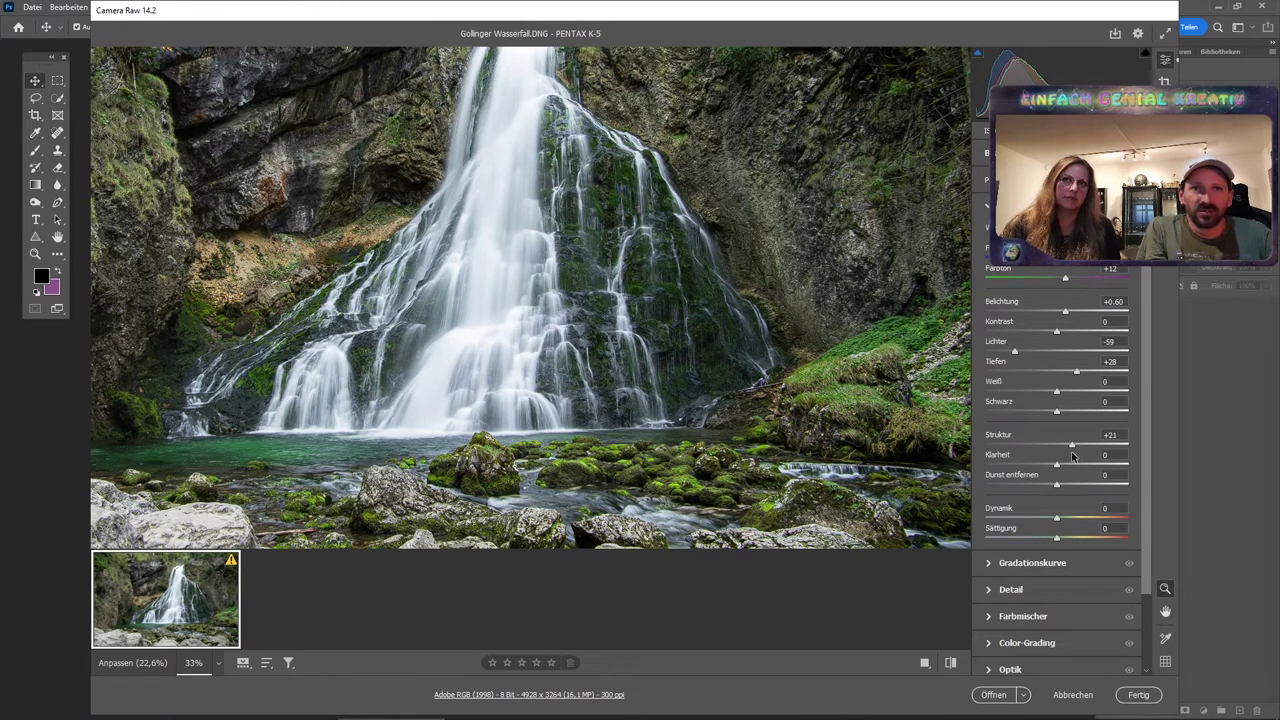
{"action": "left_click_drag", "start_coordinate": [1072, 456], "coordinate": [1066, 455]}
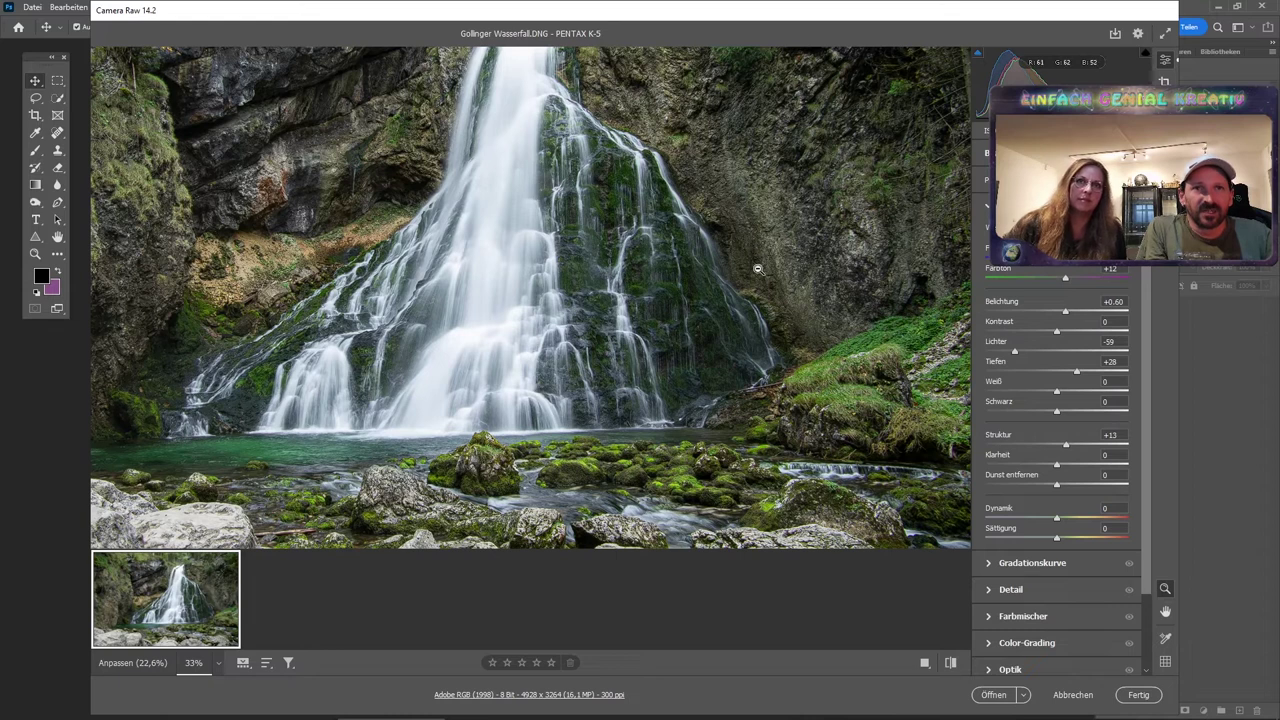
Push Struktur to +93 on a close-up of the mossy base, then settle it at +24 and zoom out.
{"action": "scroll", "coordinate": [748, 234], "scroll_direction": "up", "scroll_amount": 1}
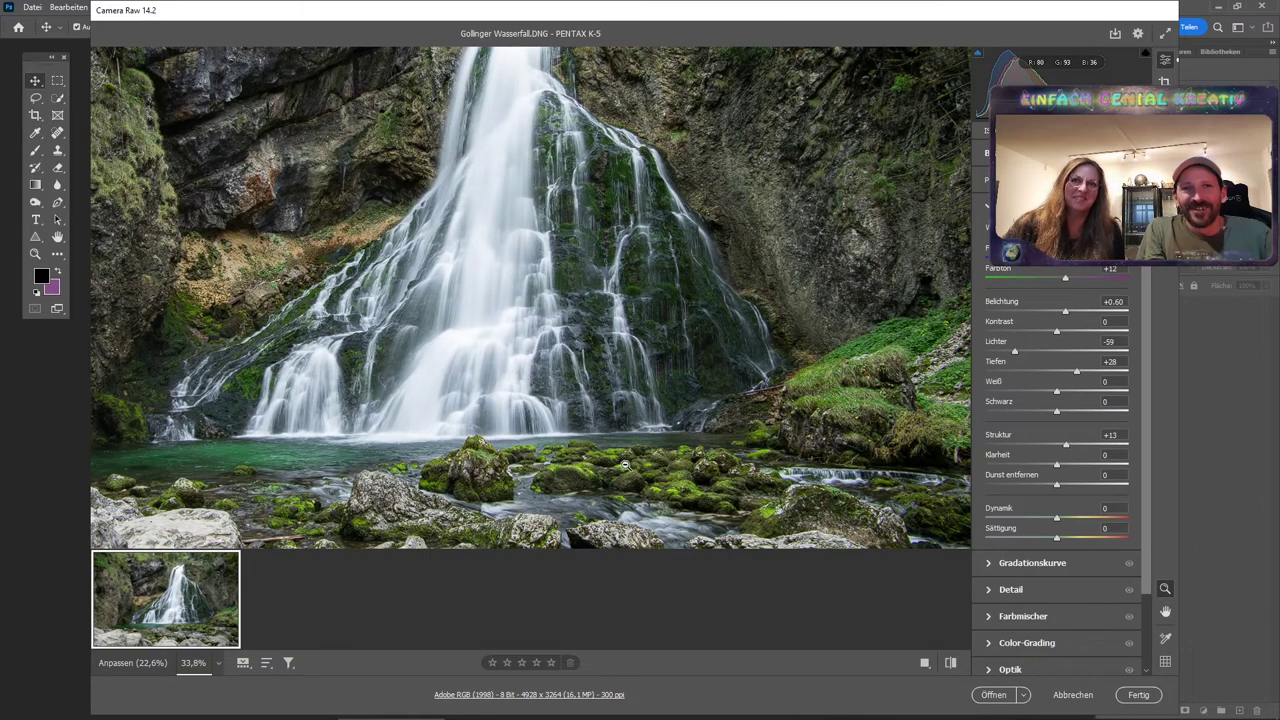
{"action": "scroll", "coordinate": [650, 468], "scroll_direction": "down", "scroll_amount": 1}
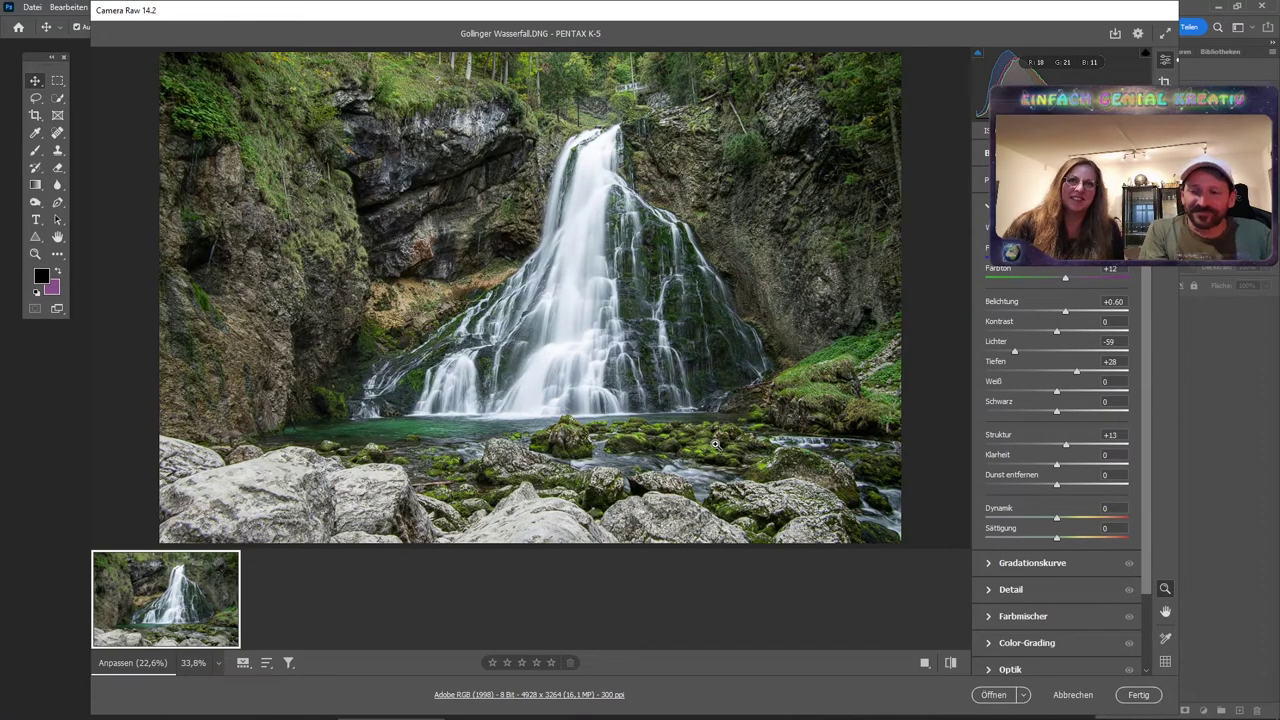
{"action": "key", "text": "alt"}
{"action": "scroll", "coordinate": [664, 428], "scroll_direction": "up", "scroll_amount": 1}
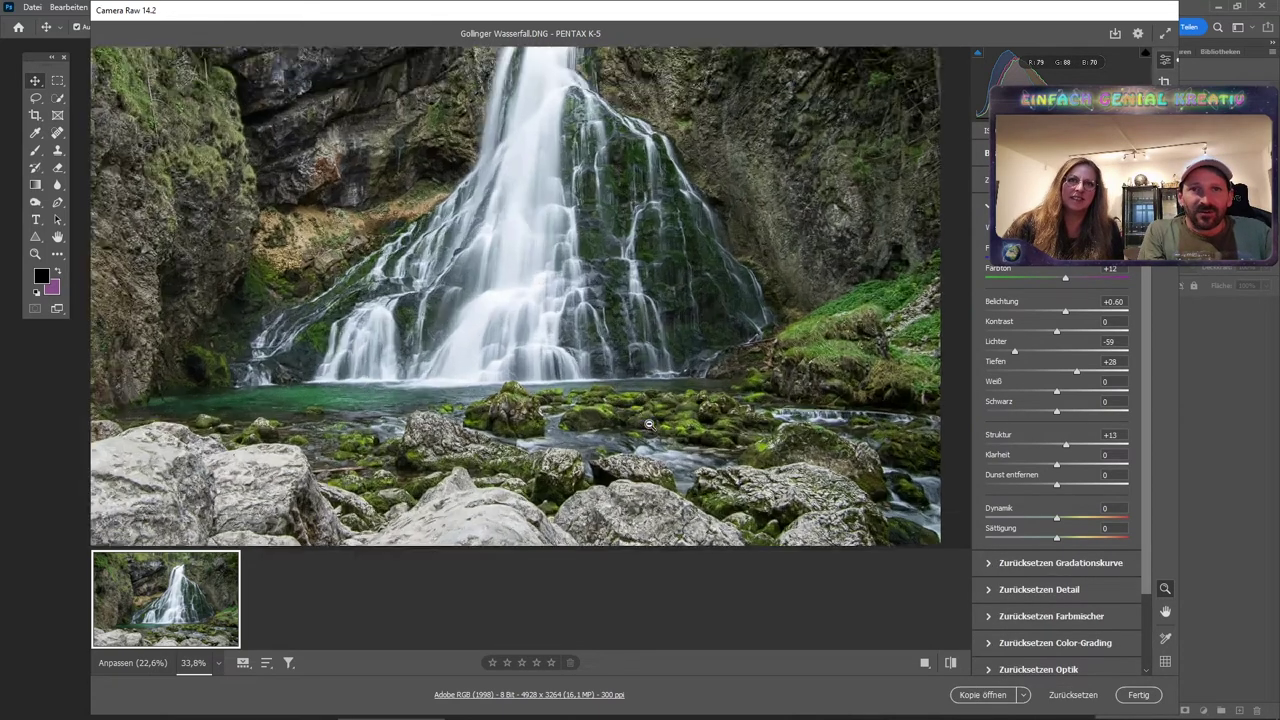
{"action": "scroll", "coordinate": [638, 392], "scroll_direction": "up", "scroll_amount": 3}
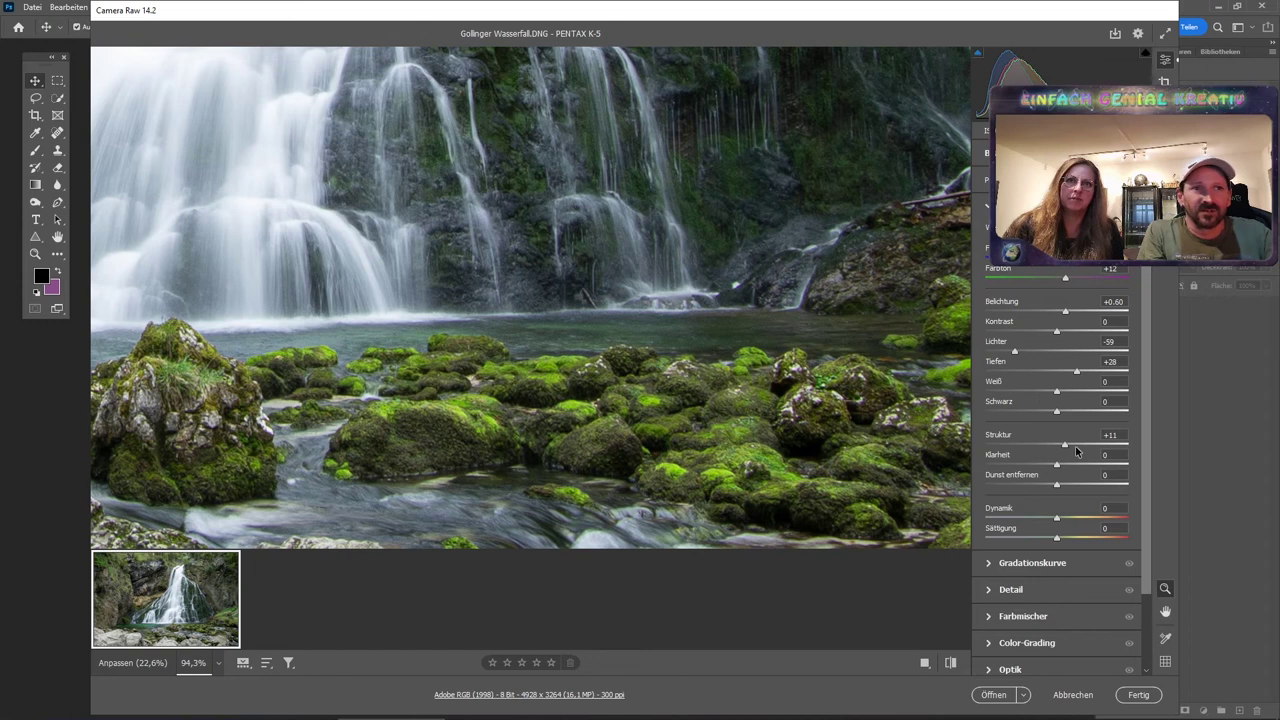
{"action": "left_click_drag", "start_coordinate": [1066, 446], "coordinate": [1124, 446]}
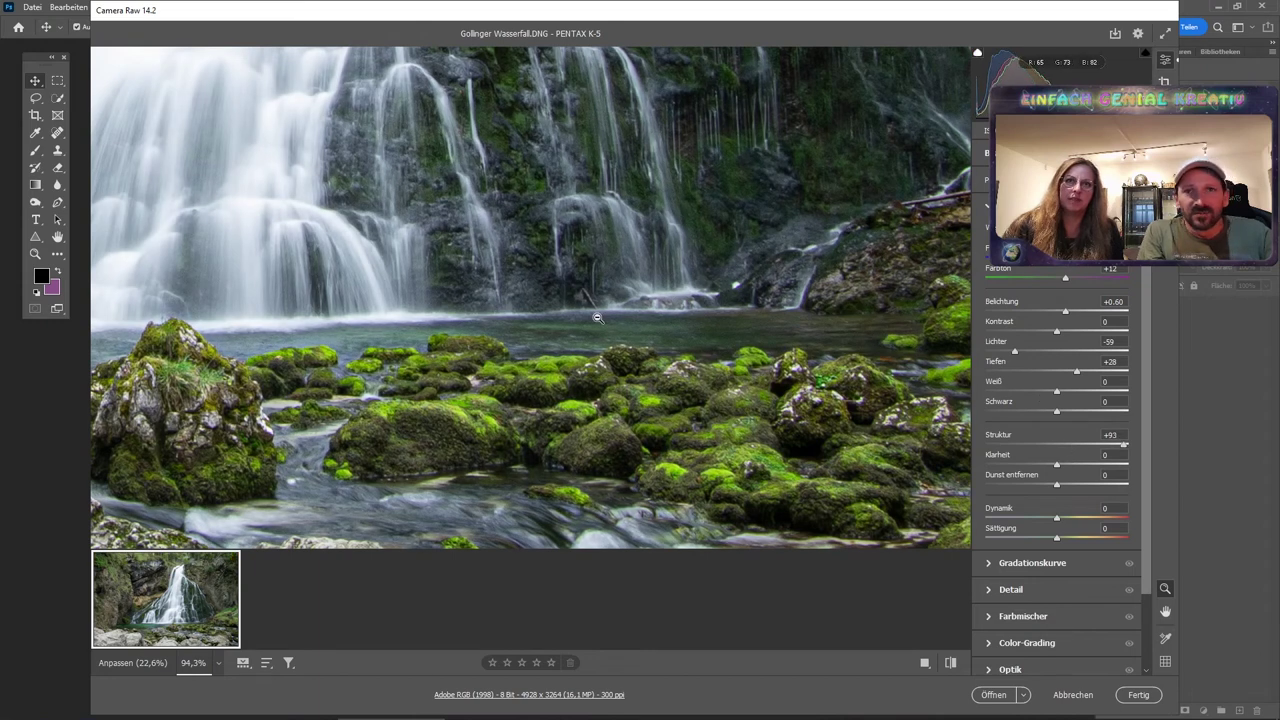
{"action": "key", "text": "alt"}
{"action": "left_click_drag", "start_coordinate": [560, 313], "coordinate": [628, 315]}
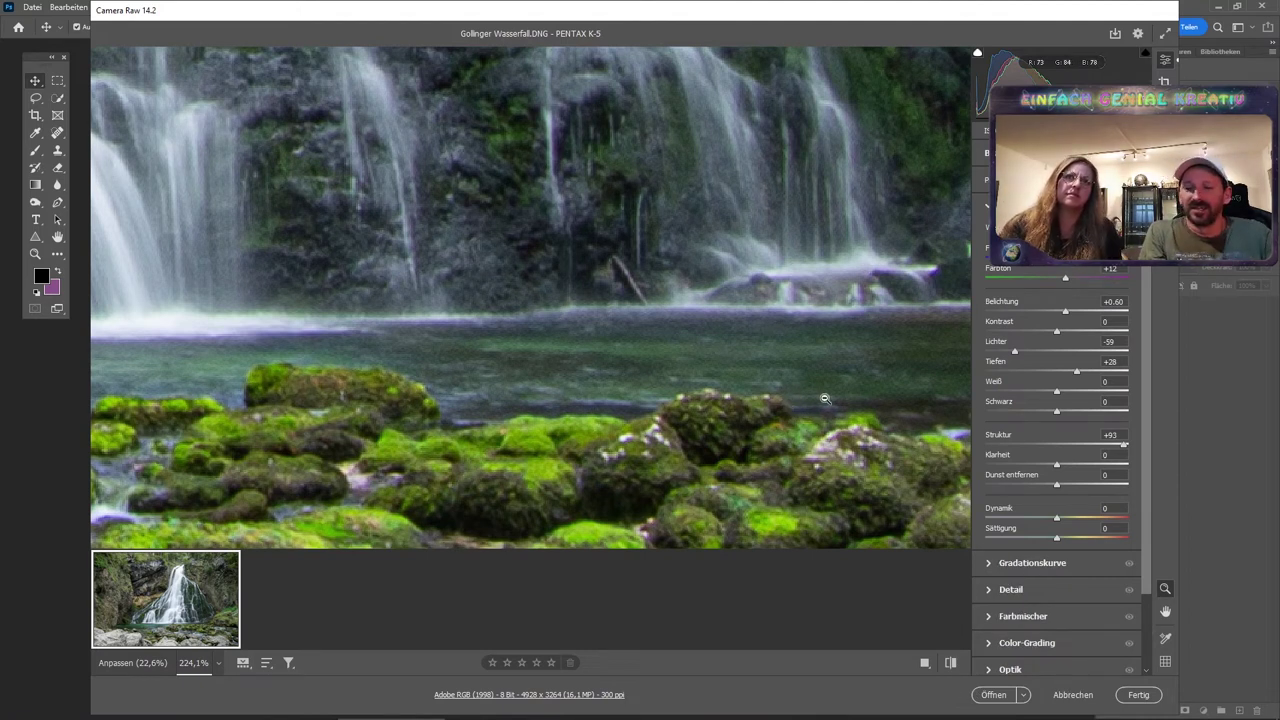
{"action": "left_click_drag", "start_coordinate": [1124, 445], "coordinate": [1090, 455]}
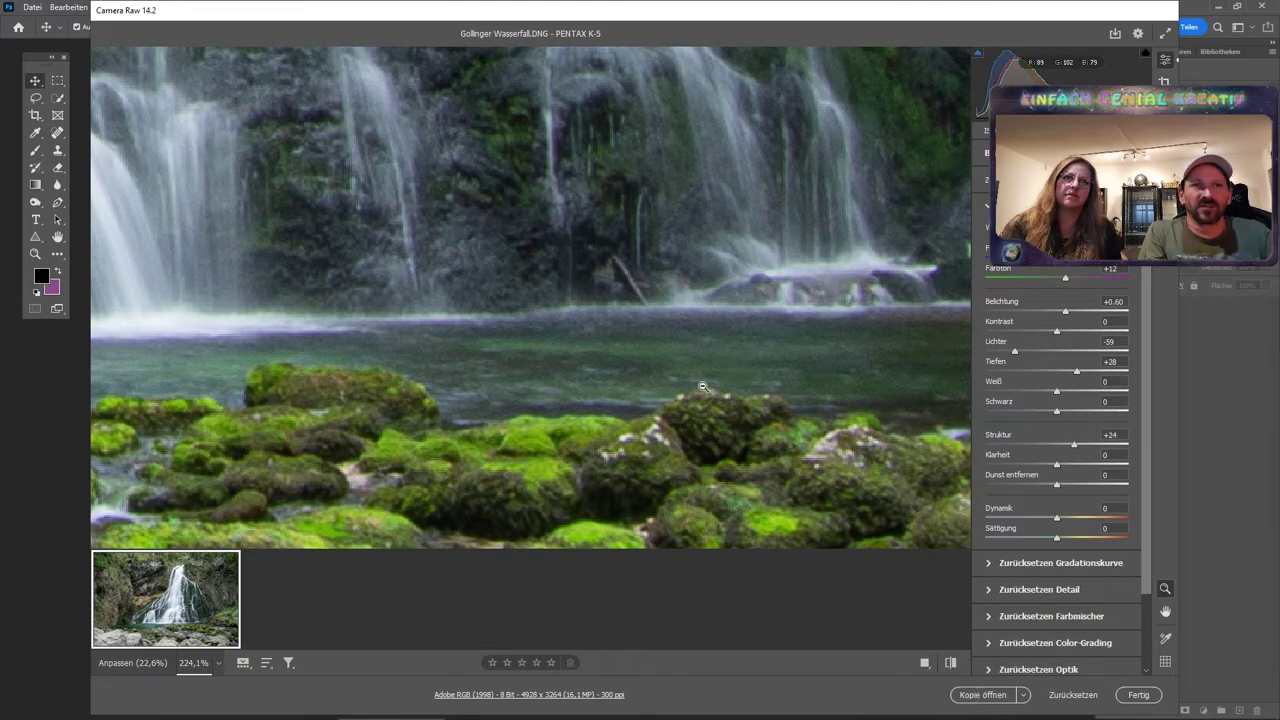
{"action": "scroll", "coordinate": [614, 381], "scroll_direction": "down", "scroll_amount": 5}
{"action": "scroll", "coordinate": [614, 381], "scroll_direction": "down", "scroll_amount": 1}
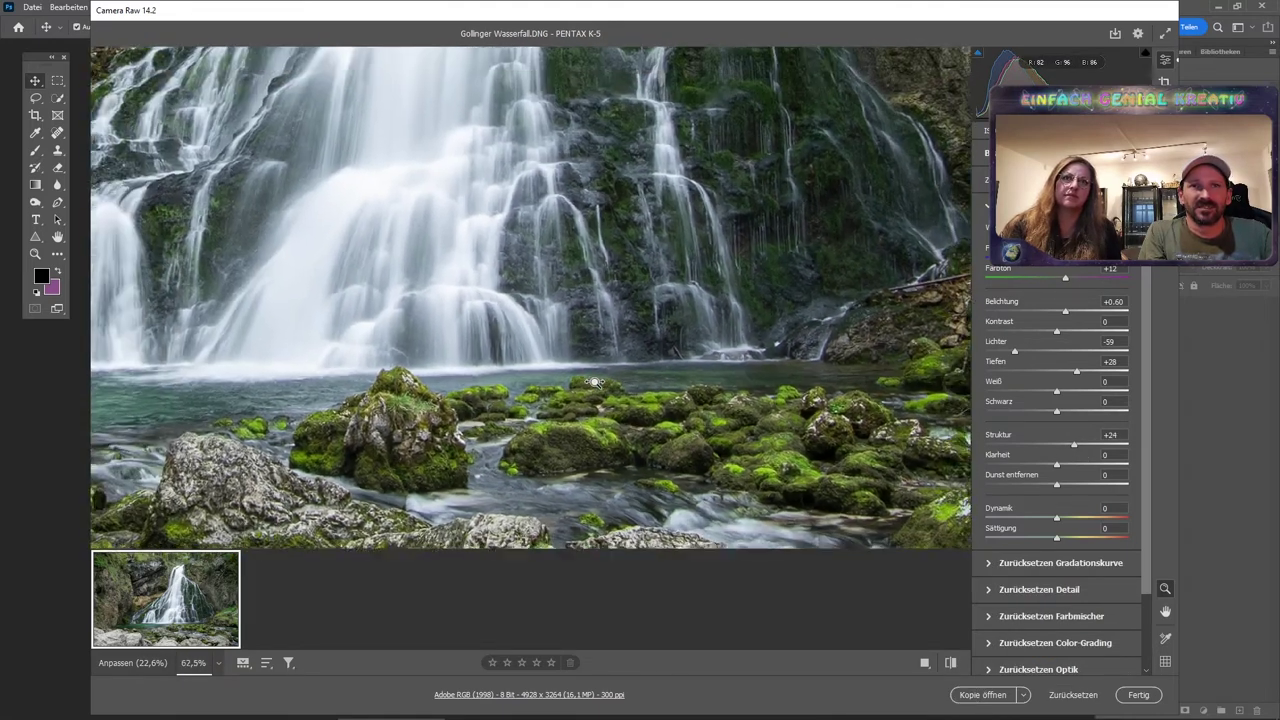
{"action": "scroll", "coordinate": [595, 381], "scroll_direction": "down", "scroll_amount": 1}
{"action": "scroll", "coordinate": [575, 380], "scroll_direction": "down", "scroll_amount": 1}
{"action": "scroll", "coordinate": [549, 380], "scroll_direction": "down", "scroll_amount": 1}
{"action": "scroll", "coordinate": [549, 380], "scroll_direction": "down", "scroll_amount": 1}
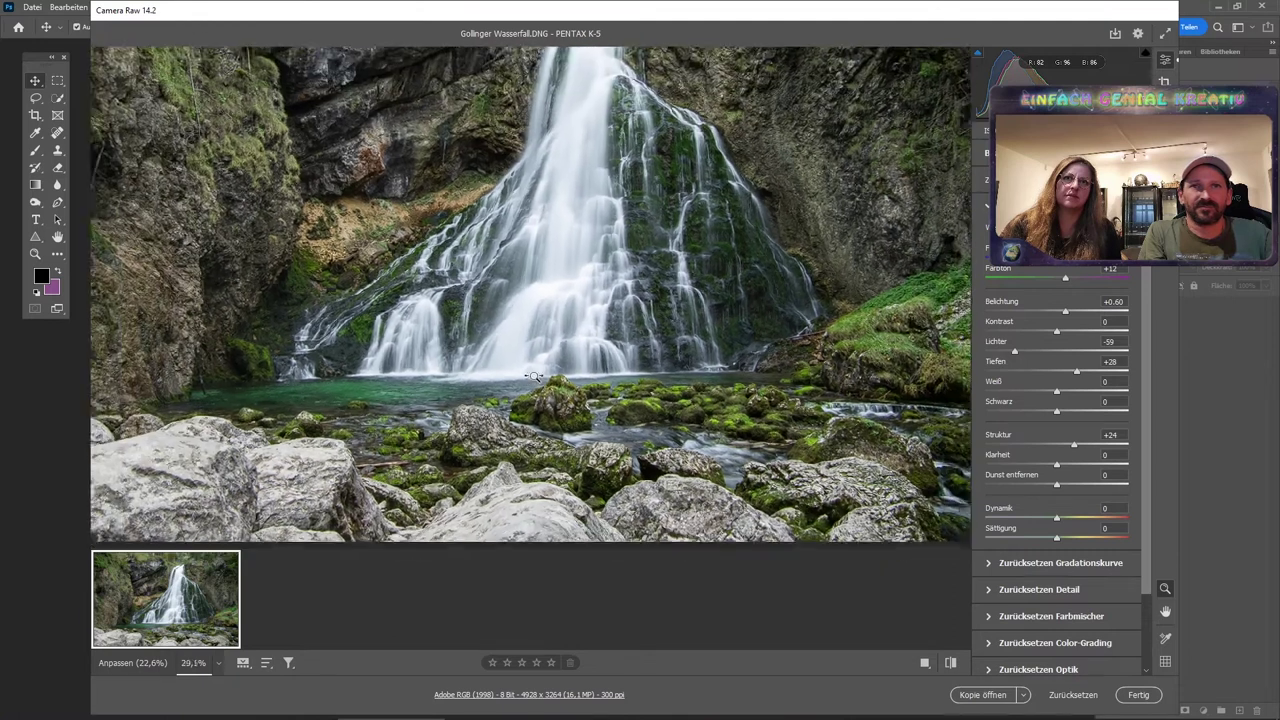
{"action": "scroll", "coordinate": [740, 350], "scroll_direction": "down", "scroll_amount": 1}
{"action": "scroll", "coordinate": [784, 390], "scroll_direction": "down", "scroll_amount": 1}
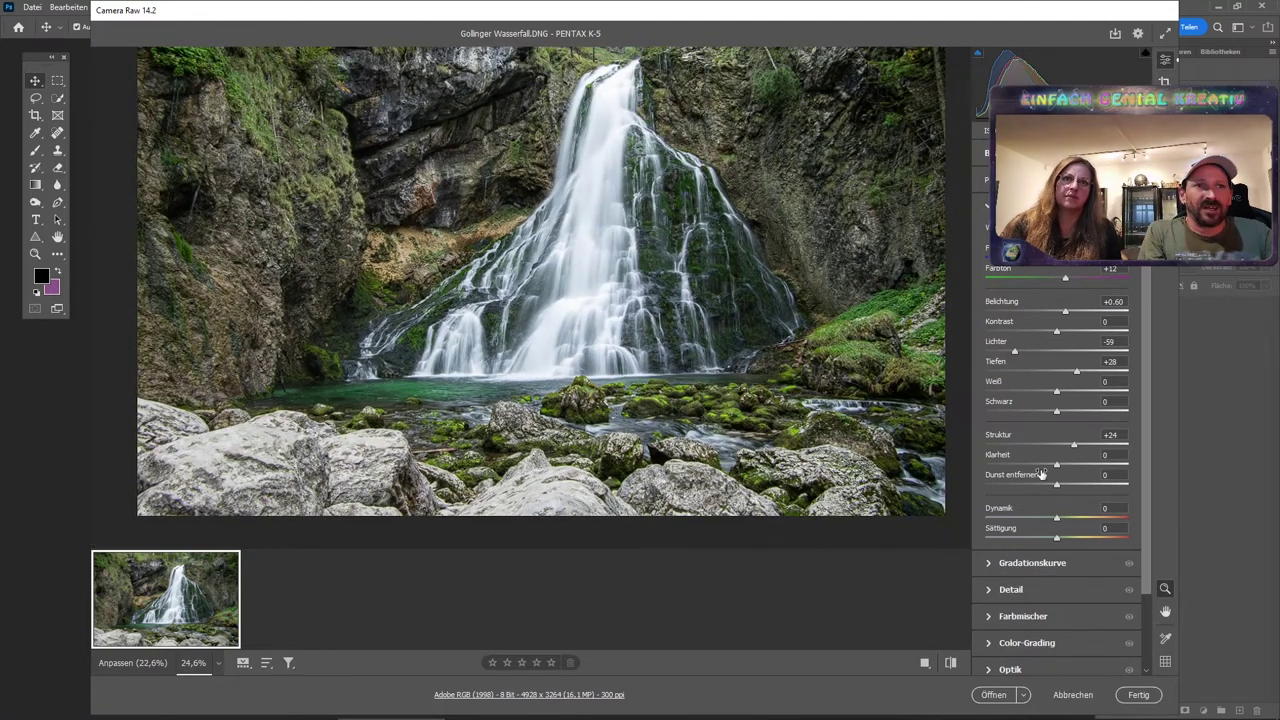
Set Klarheit to +8 and Kontrast to +6 after testing contrast up to +100.
{"action": "left_click_drag", "start_coordinate": [1058, 466], "coordinate": [1062, 466]}
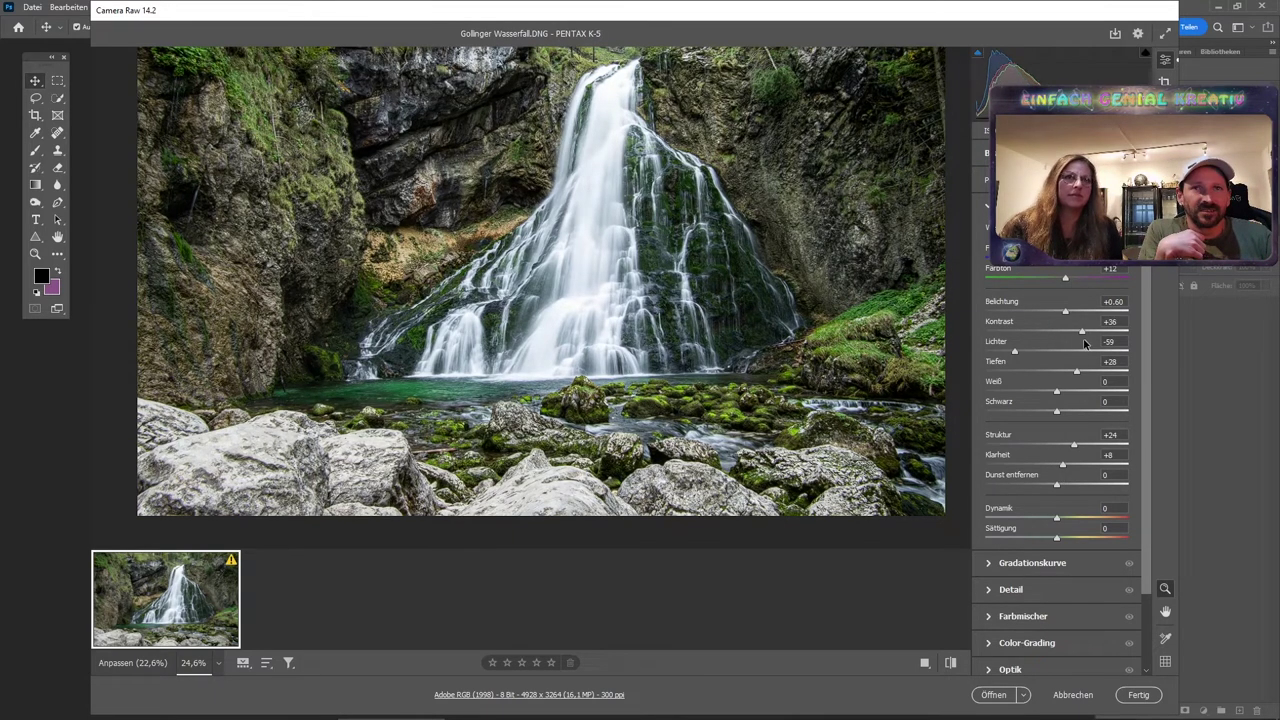
{"action": "left_click_drag", "start_coordinate": [1059, 332], "coordinate": [1084, 353]}
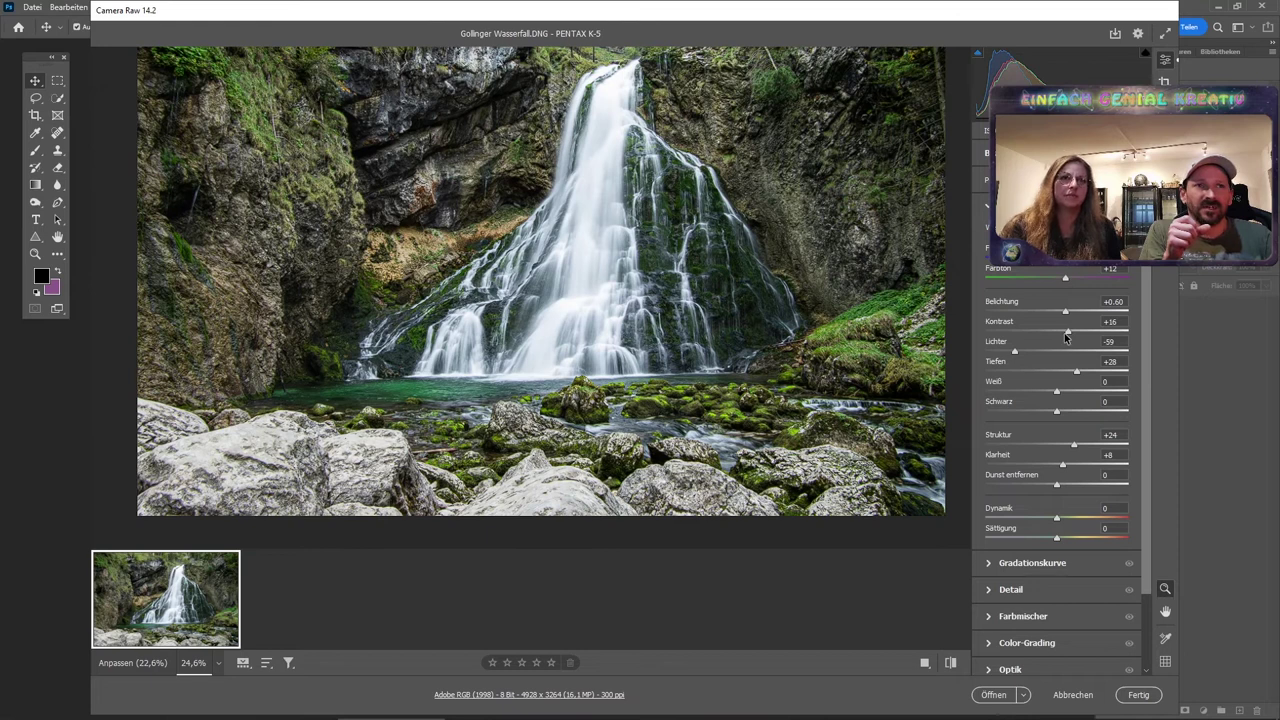
{"action": "left_click_drag", "start_coordinate": [1066, 338], "coordinate": [1056, 338]}
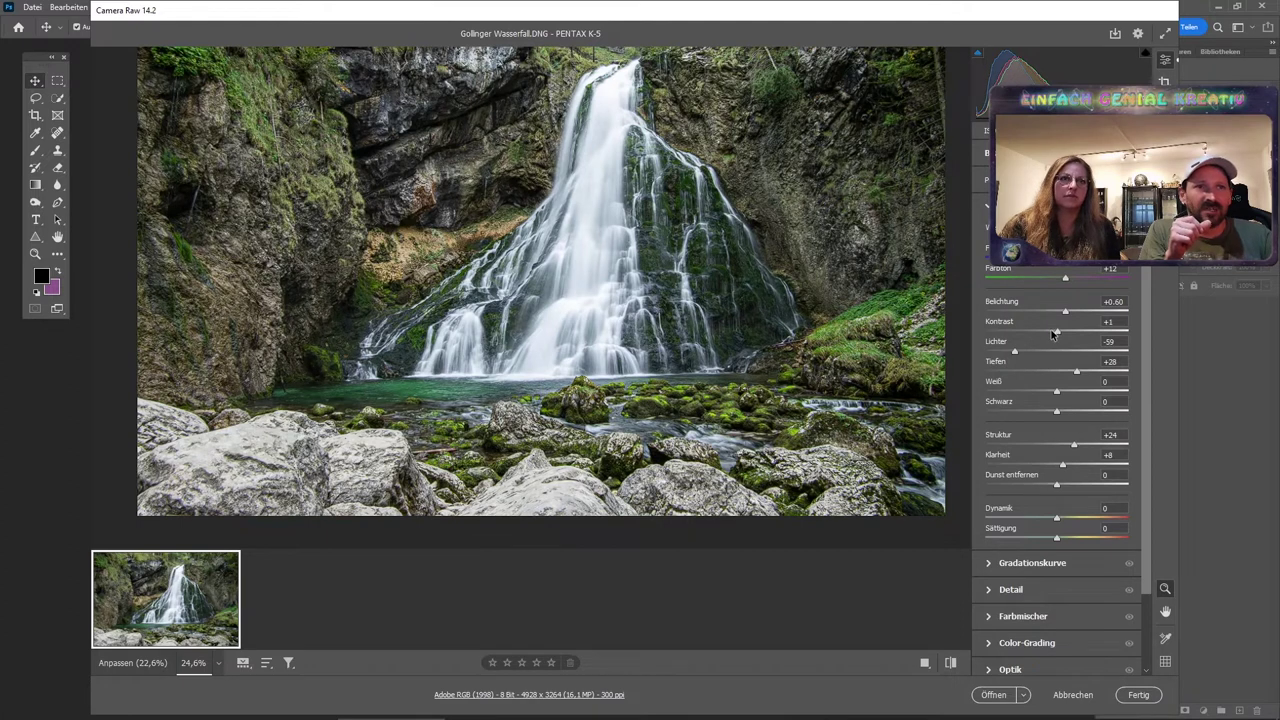
{"action": "left_click_drag", "start_coordinate": [1055, 335], "coordinate": [1048, 337]}
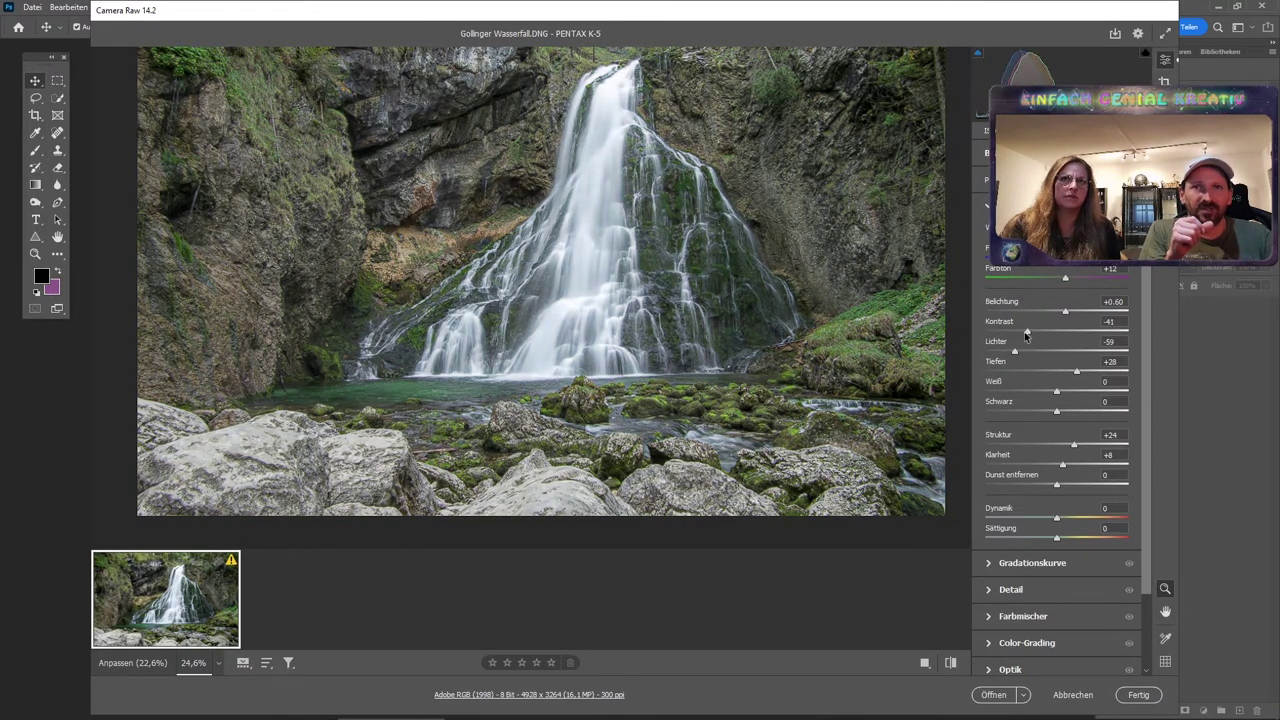
{"action": "left_click_drag", "start_coordinate": [1048, 337], "coordinate": [1062, 336]}
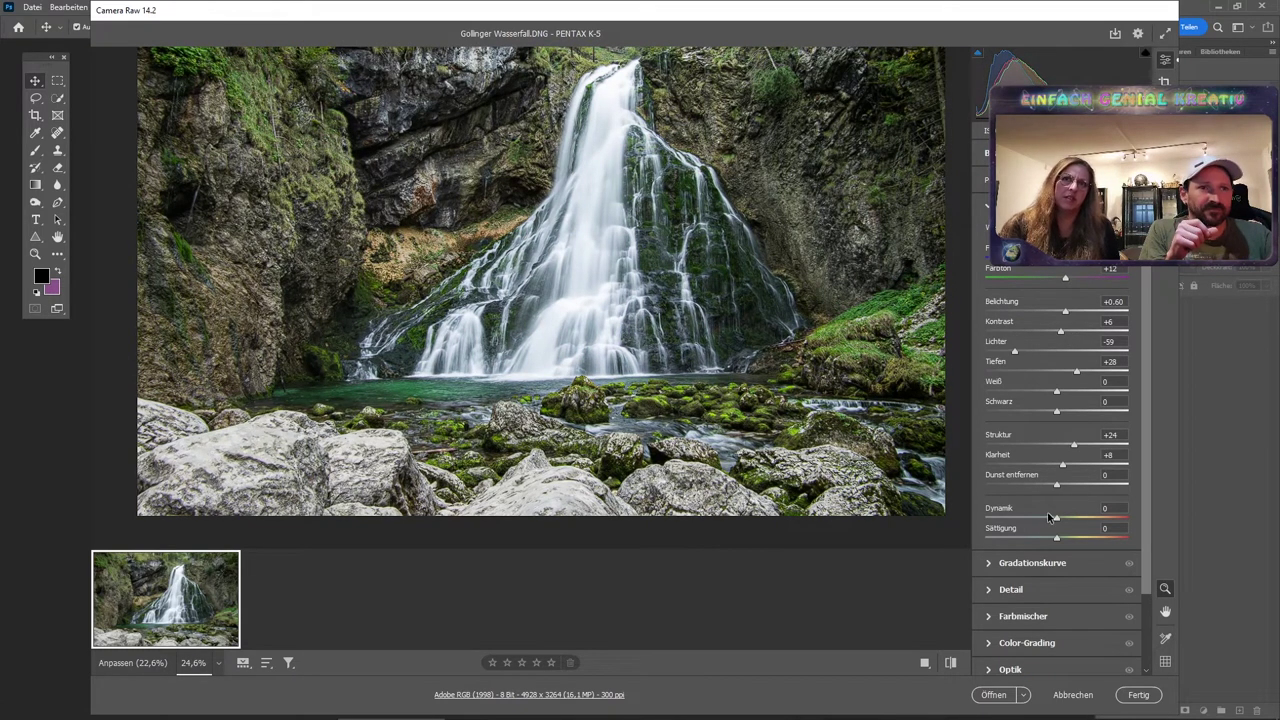
Compare Klarheit between -100 and high positive values, then settle it at +20.
{"action": "left_click_drag", "start_coordinate": [1063, 467], "coordinate": [1089, 470]}
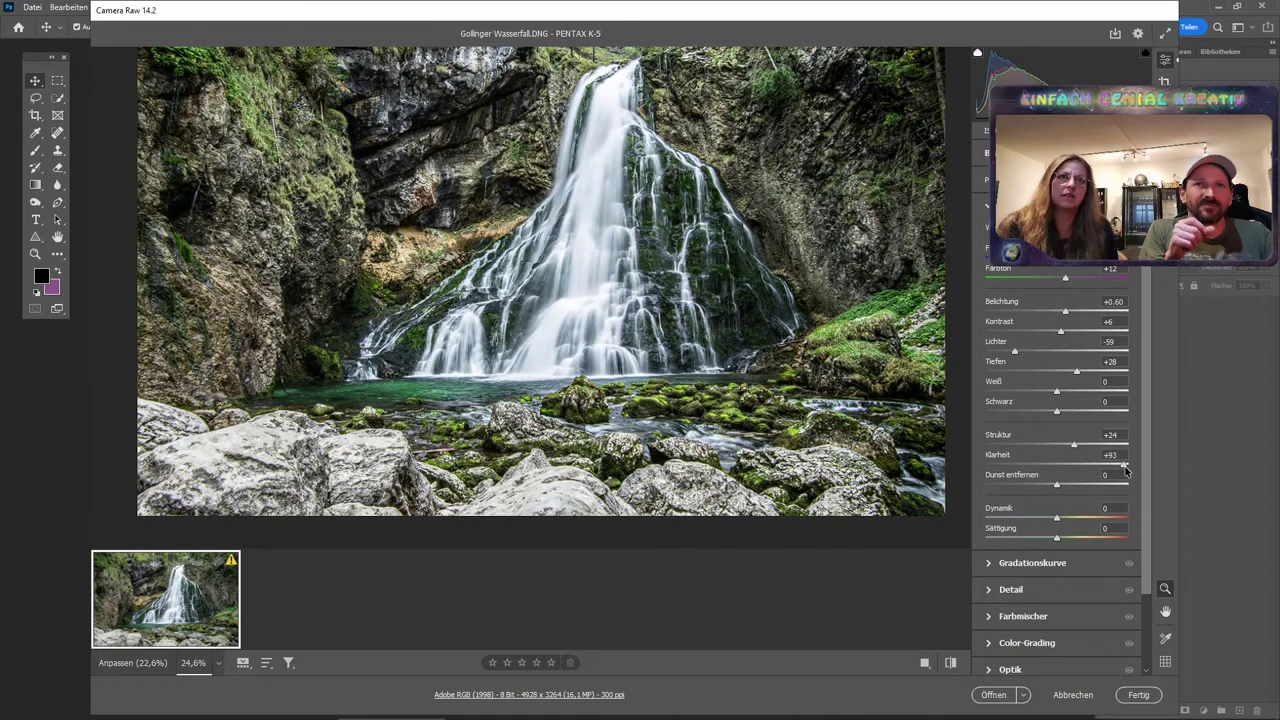
{"action": "mouse_move", "coordinate": [1089, 470]}
{"action": "left_mouse_down"}
{"action": "mouse_move", "coordinate": [974, 468]}
{"action": "mouse_move", "coordinate": [1006, 477]}
{"action": "left_mouse_up"}
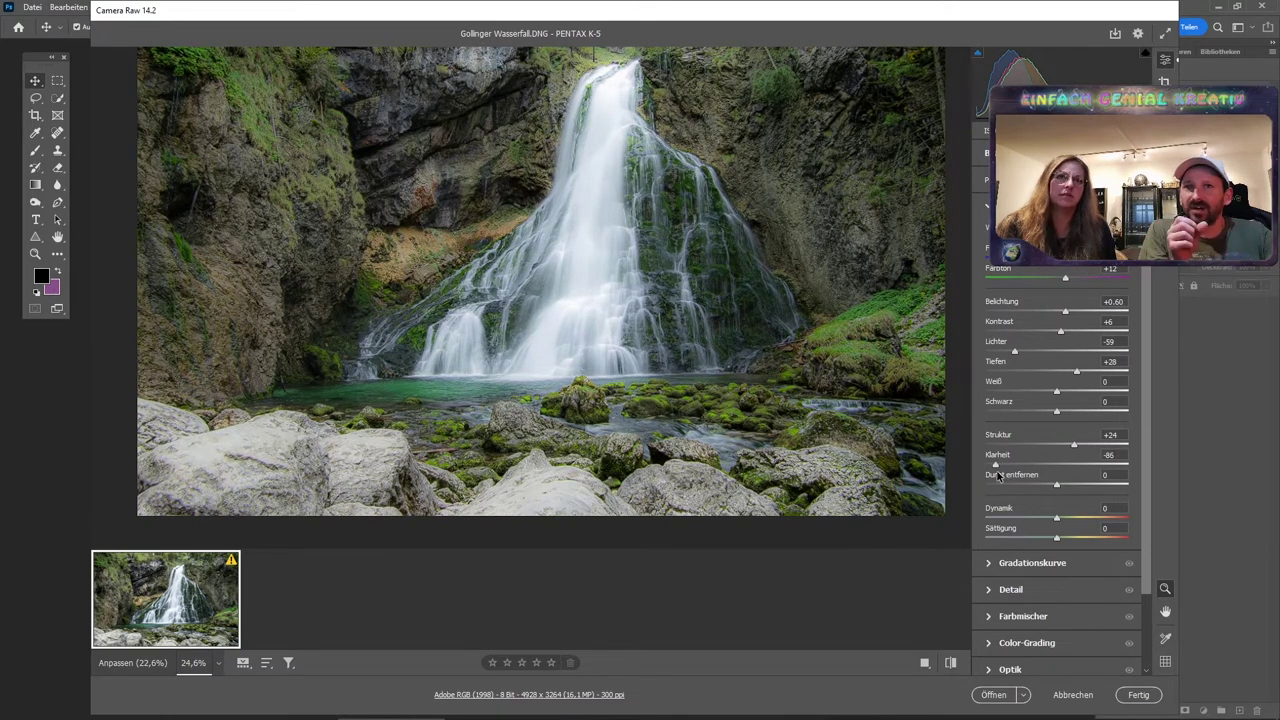
{"action": "mouse_move", "coordinate": [1000, 471]}
{"action": "left_mouse_down"}
{"action": "mouse_move", "coordinate": [1123, 477]}
{"action": "mouse_move", "coordinate": [1077, 477]}
{"action": "left_mouse_up"}
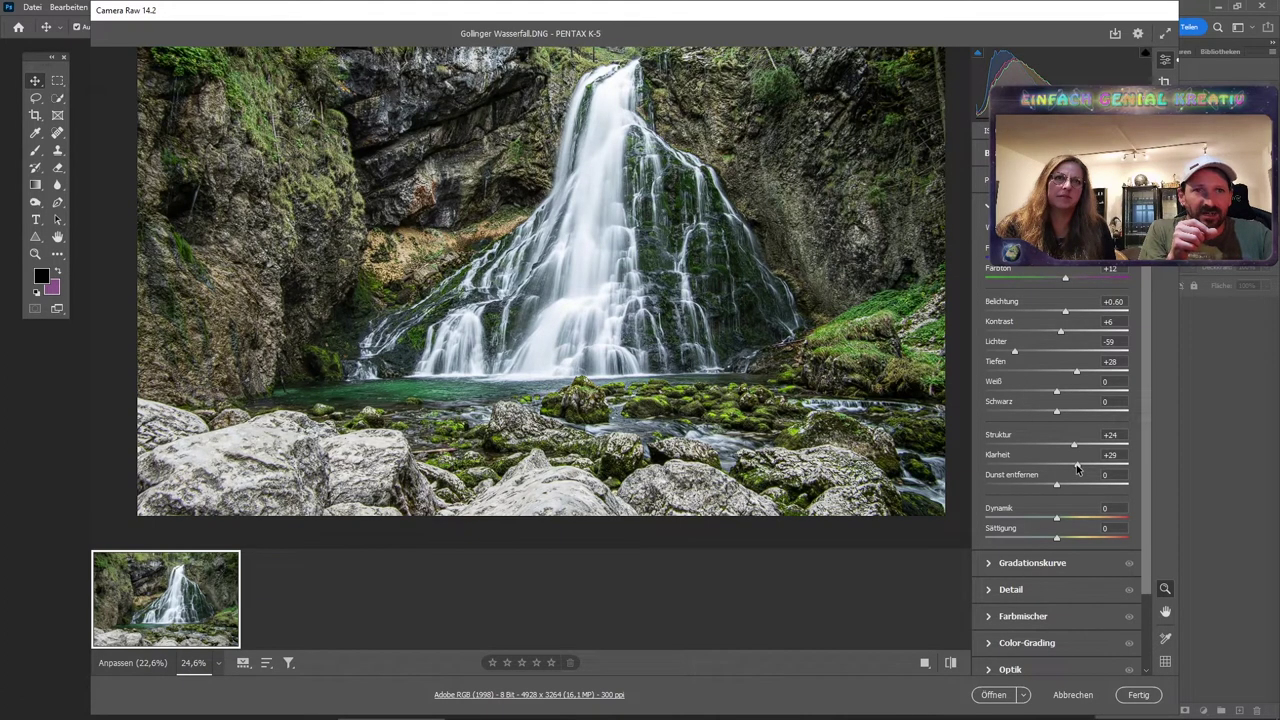
{"action": "left_click_drag", "start_coordinate": [1066, 465], "coordinate": [999, 465]}
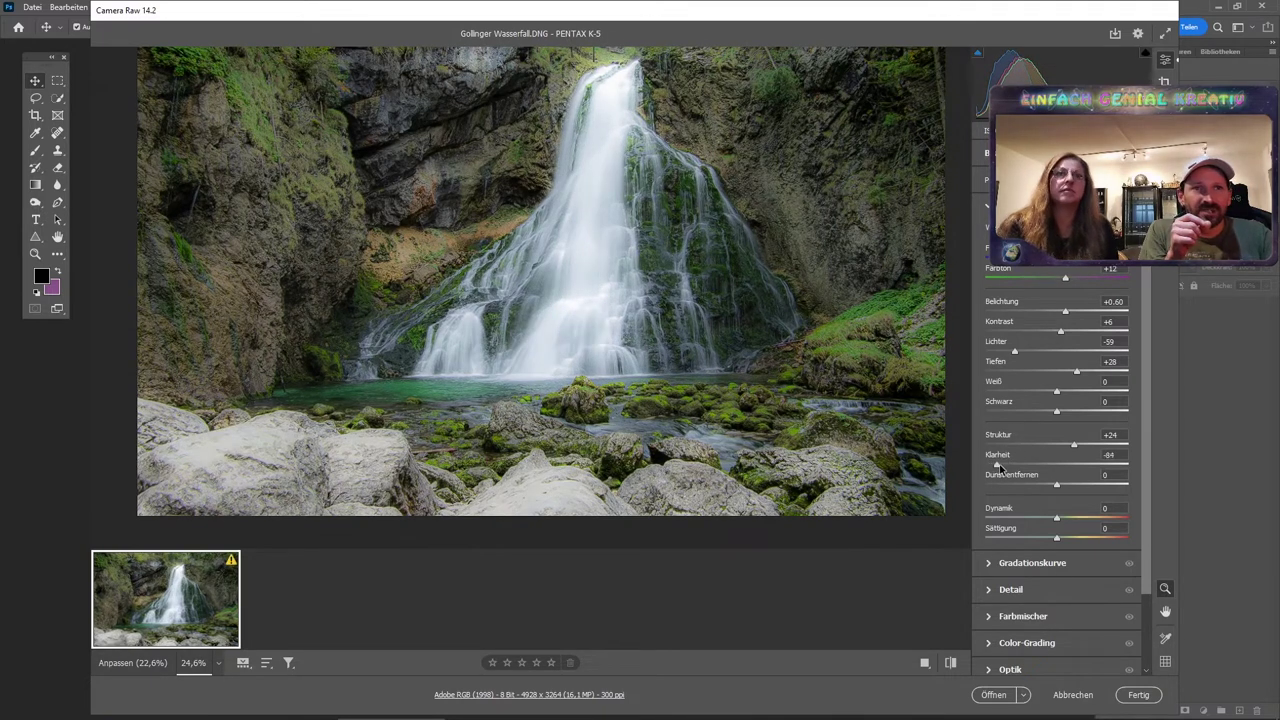
{"action": "left_click_drag", "start_coordinate": [991, 465], "coordinate": [1121, 479]}
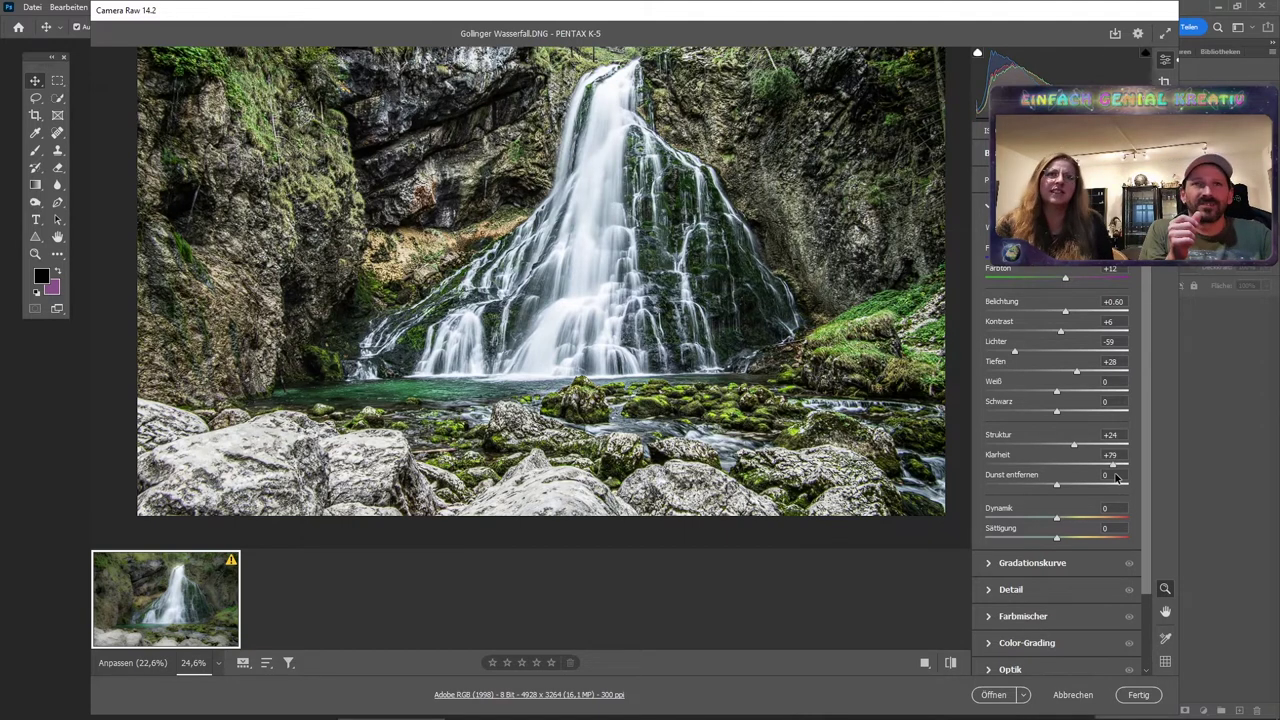
{"action": "mouse_move", "coordinate": [1118, 465]}
{"action": "left_mouse_down"}
{"action": "mouse_move", "coordinate": [1061, 467]}
{"action": "mouse_move", "coordinate": [1072, 465]}
{"action": "left_mouse_up"}
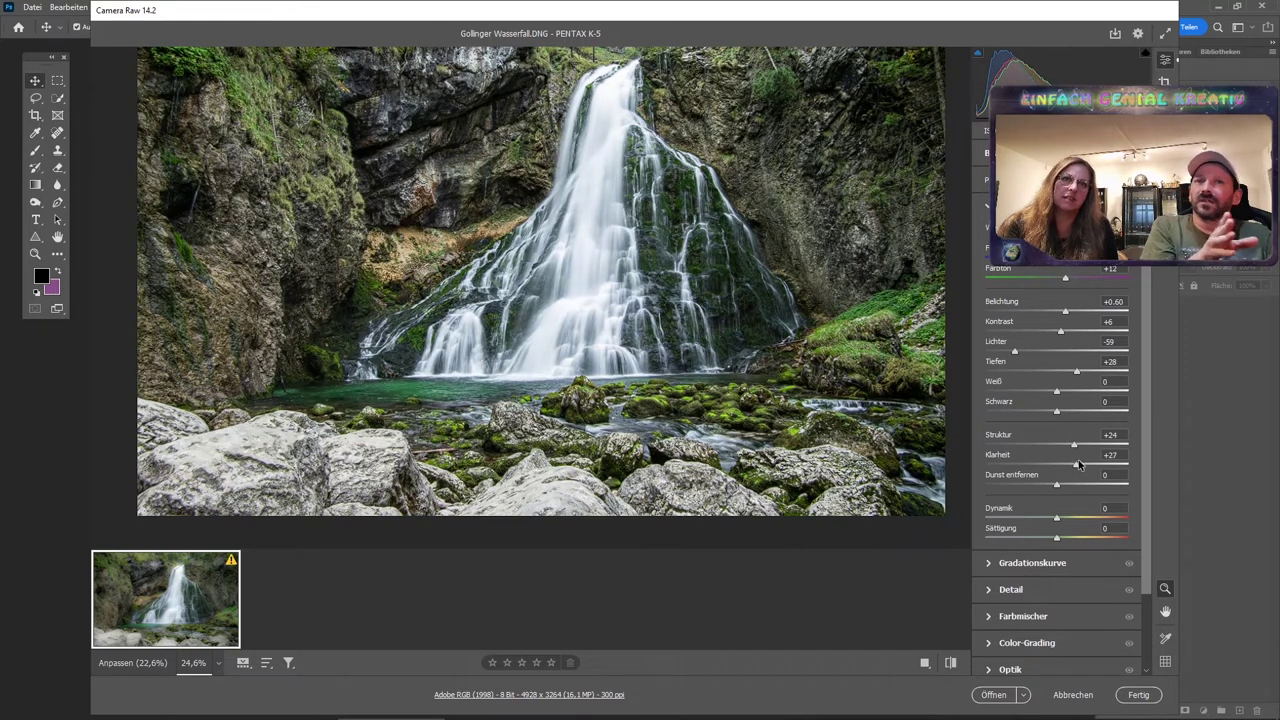
{"action": "mouse_move", "coordinate": [1078, 463]}
{"action": "left_mouse_down"}
{"action": "mouse_move", "coordinate": [1062, 458]}
{"action": "mouse_move", "coordinate": [1092, 464]}
{"action": "left_mouse_up"}
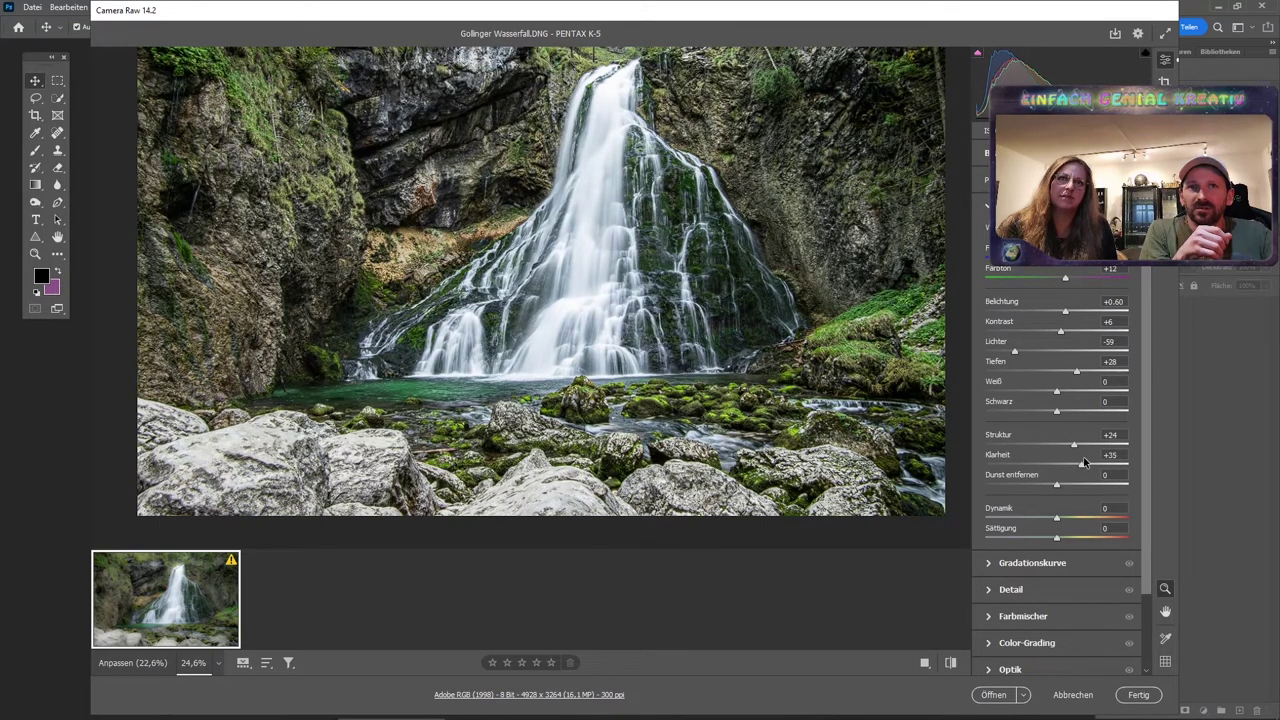
{"action": "left_click_drag", "start_coordinate": [1083, 462], "coordinate": [1070, 466]}
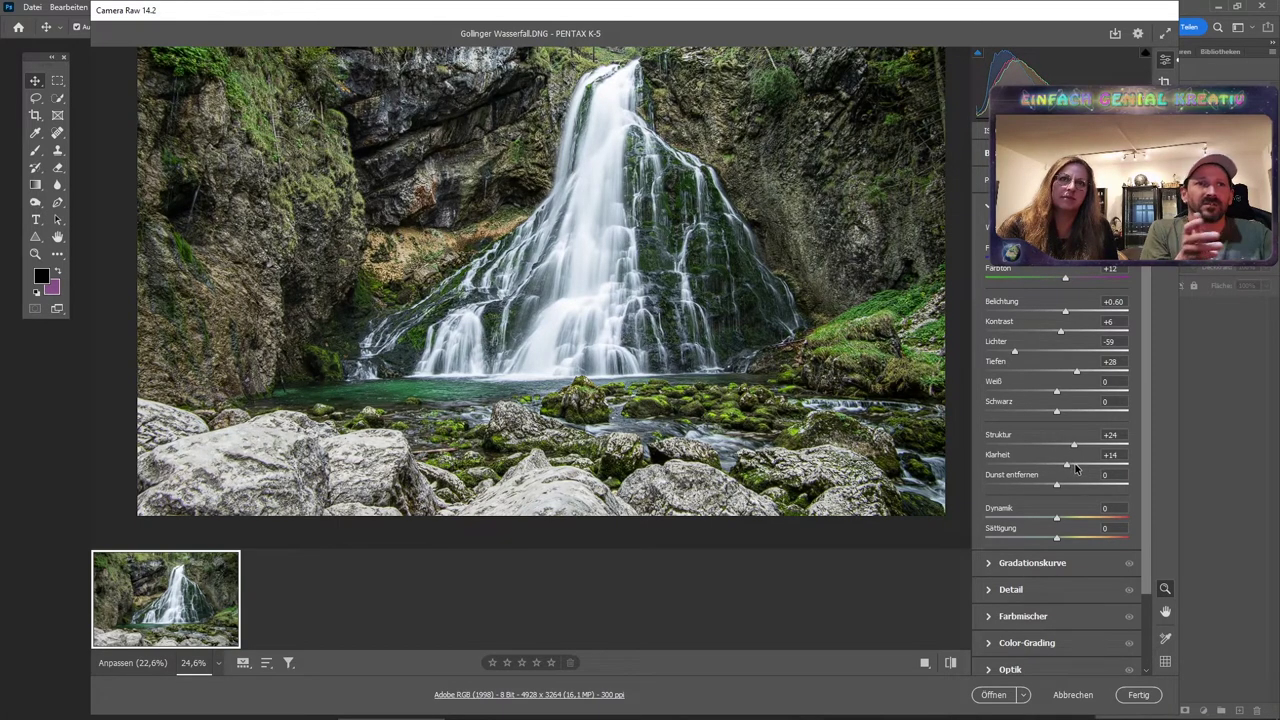
{"action": "left_click_drag", "start_coordinate": [1065, 466], "coordinate": [1069, 468]}
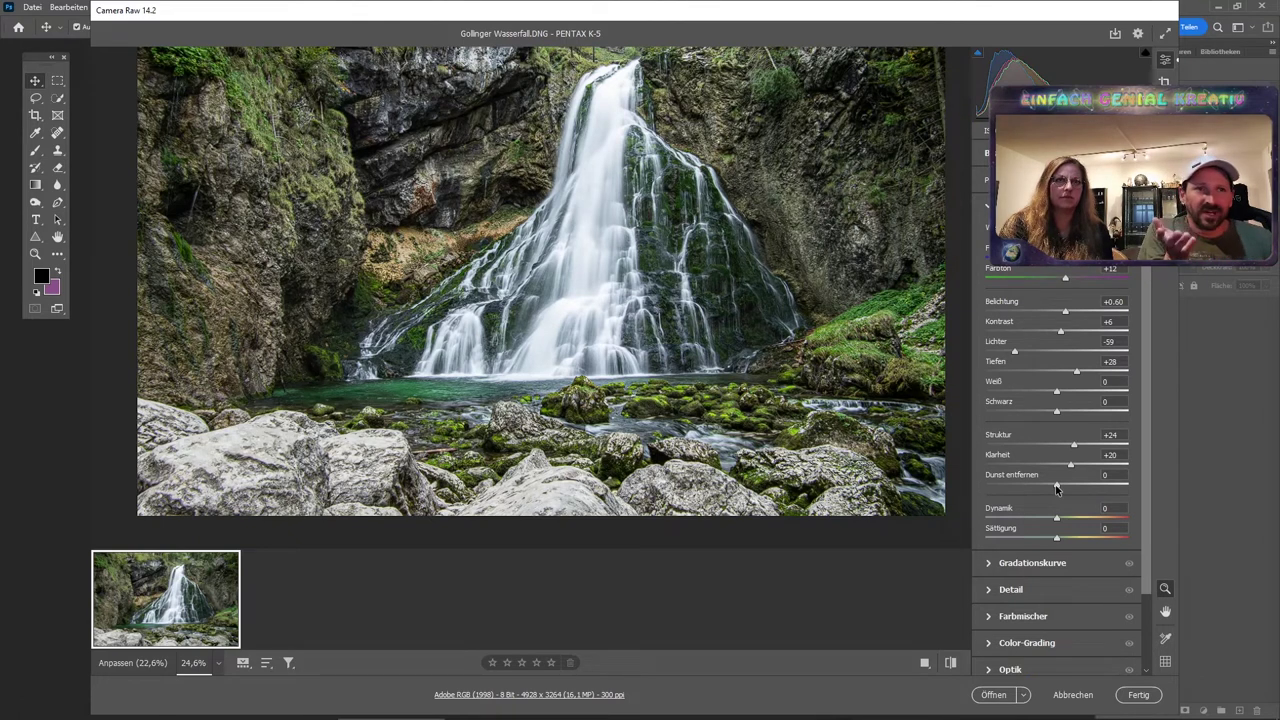
Compare Dunst entfernen at -100 and +100, set it to -6, then zoom out and recentre the waterfall.
{"action": "left_click_drag", "start_coordinate": [1056, 487], "coordinate": [977, 489]}
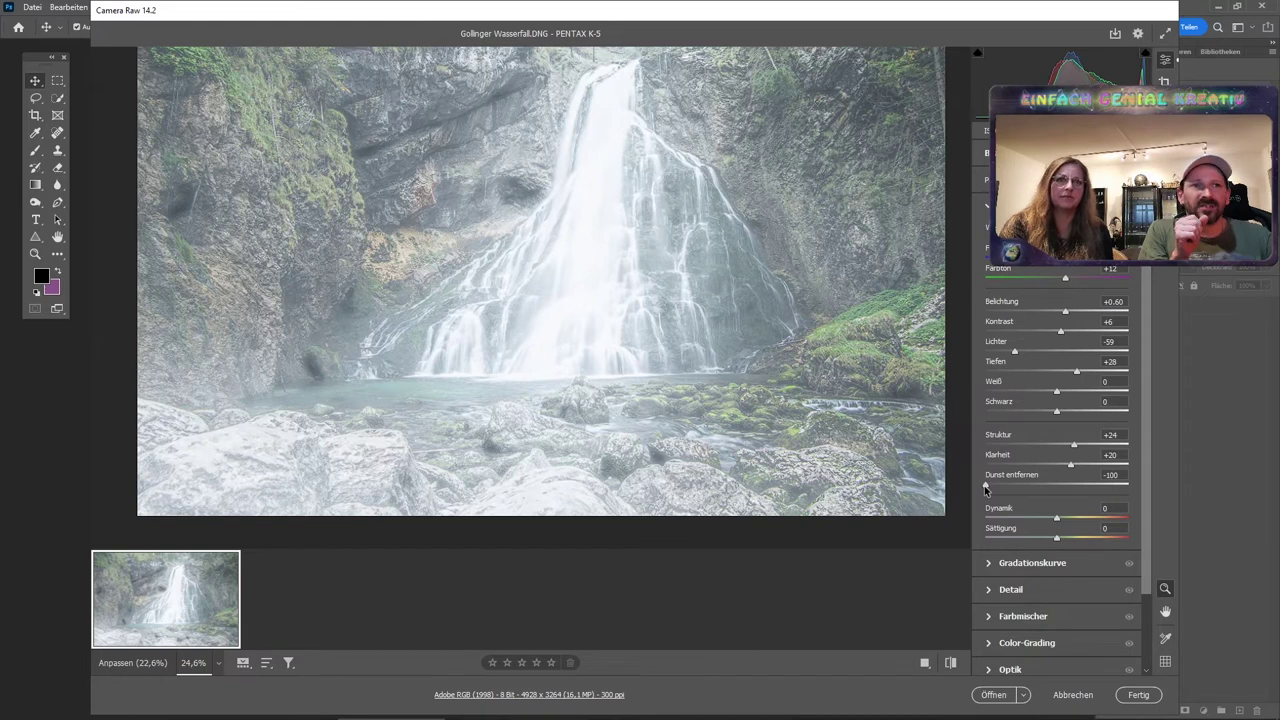
{"action": "left_click_drag", "start_coordinate": [984, 485], "coordinate": [1134, 494]}
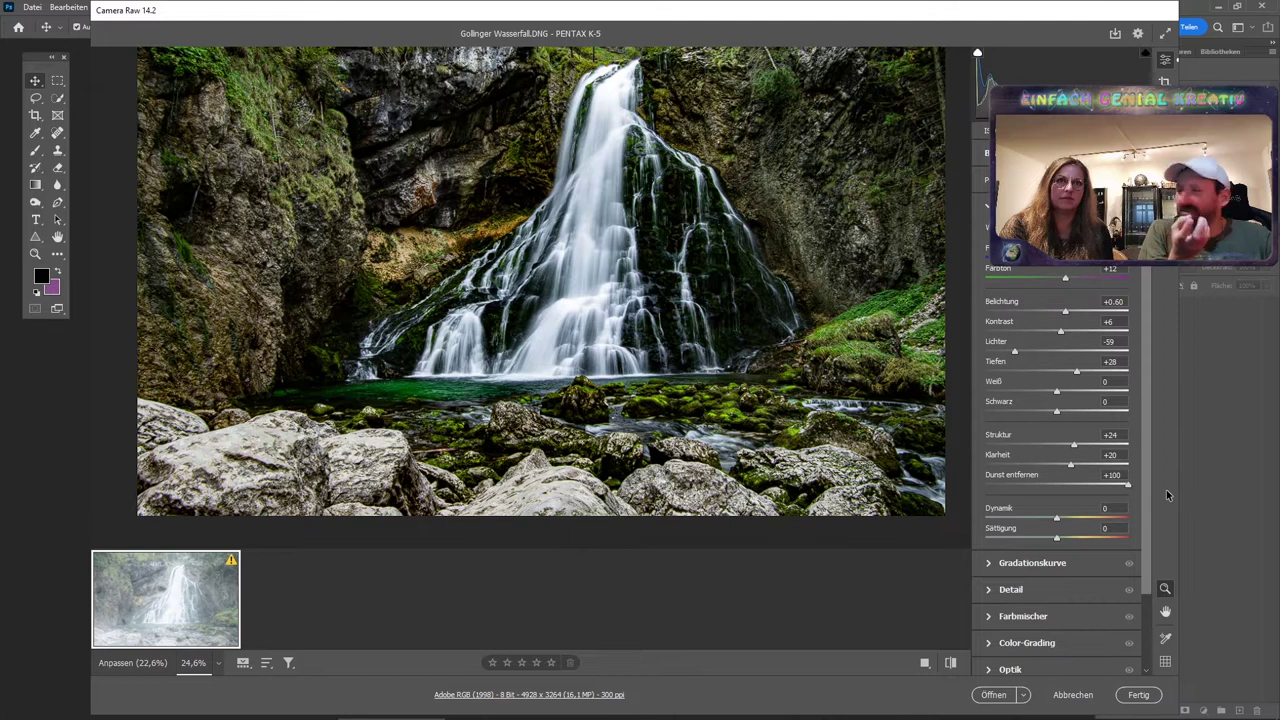
{"action": "left_click_drag", "start_coordinate": [1128, 485], "coordinate": [1051, 483]}
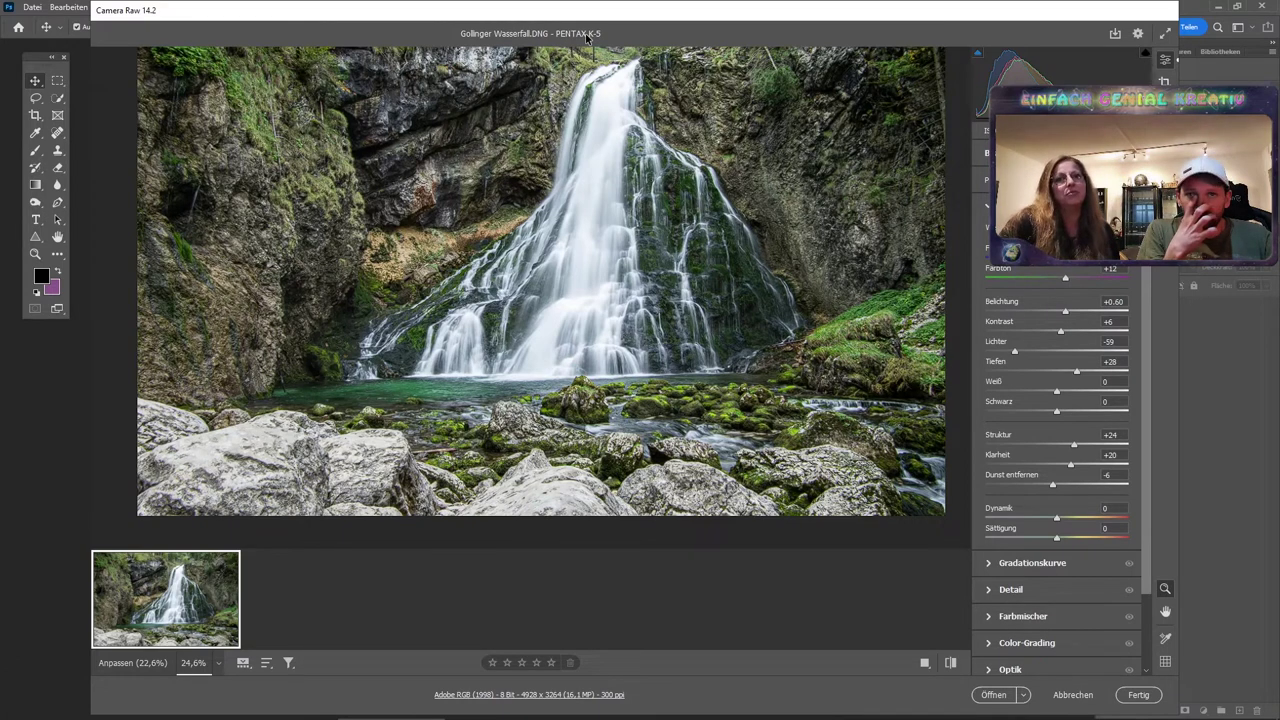
{"action": "scroll", "coordinate": [620, 244], "scroll_direction": "down", "scroll_amount": 2}
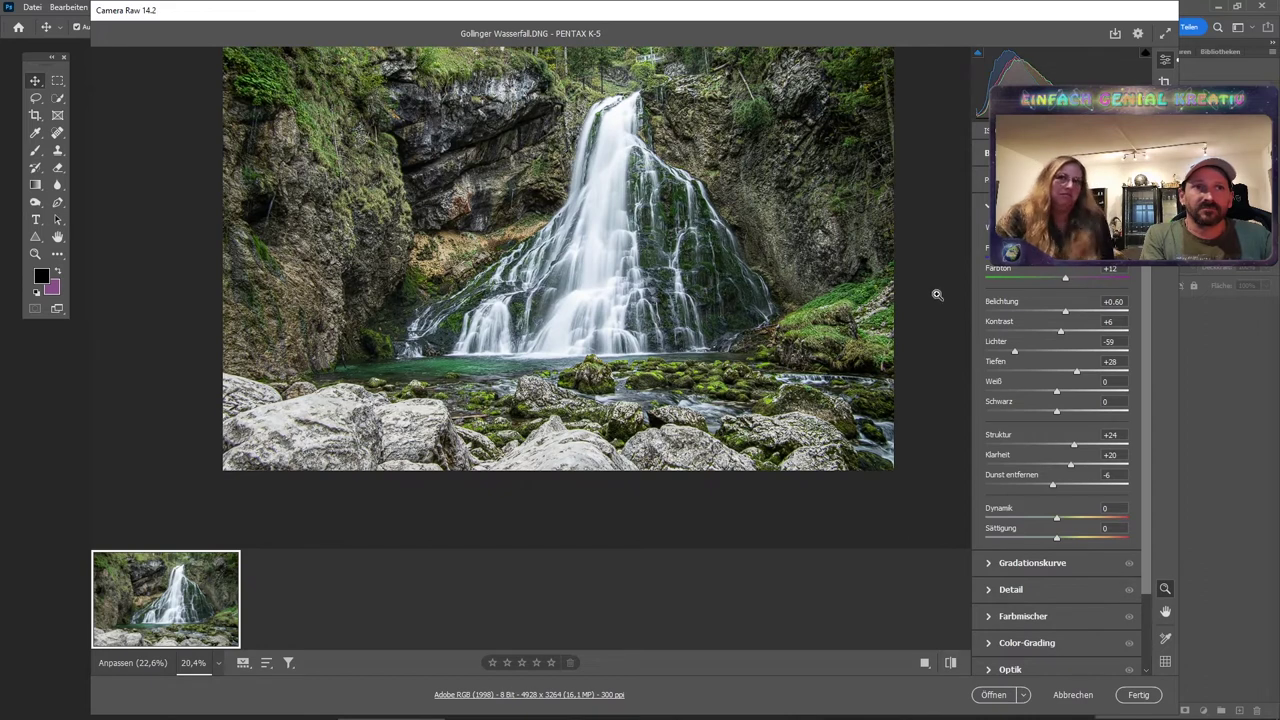
{"action": "mouse_move", "coordinate": [645, 226]}
{"action": "left_mouse_down"}
{"action": "mouse_move", "coordinate": [635, 281]}
{"action": "mouse_move", "coordinate": [622, 270]}
{"action": "left_mouse_up"}
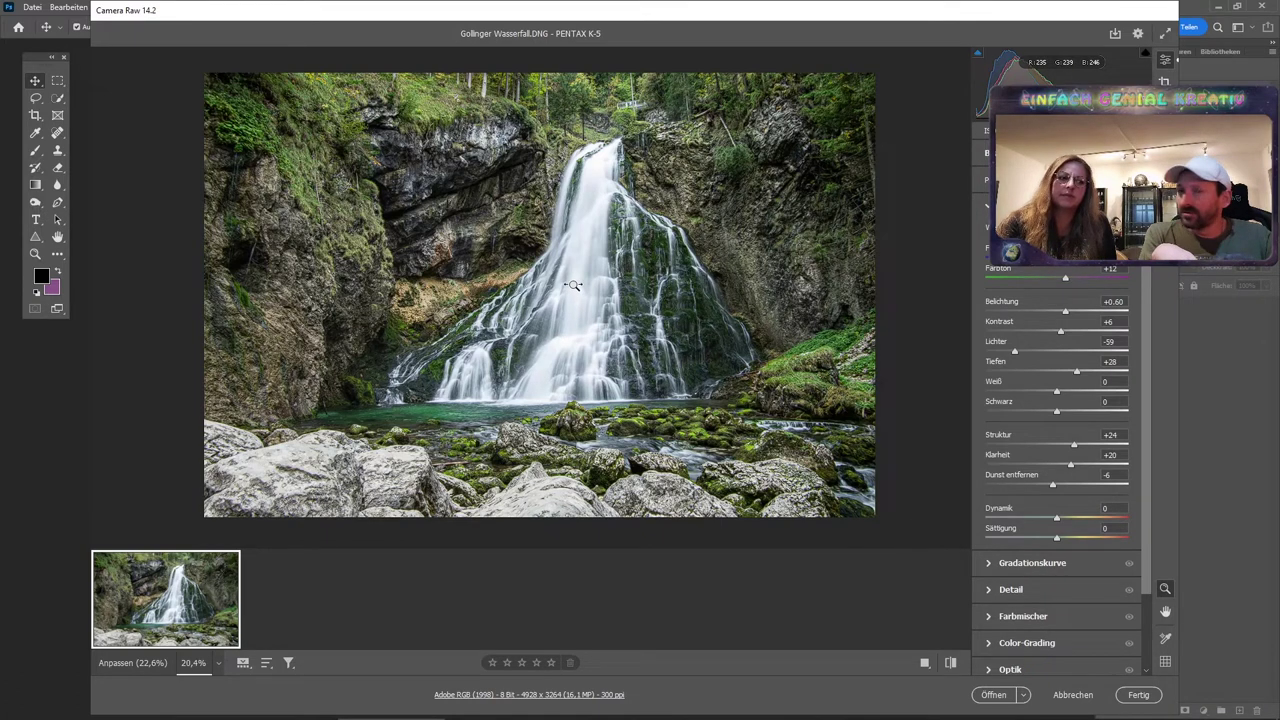
{"action": "mouse_move", "coordinate": [572, 285]}
{"action": "left_mouse_down"}
{"action": "mouse_move", "coordinate": [703, 296]}
{"action": "mouse_move", "coordinate": [485, 299]}
{"action": "mouse_move", "coordinate": [574, 304]}
{"action": "left_mouse_up"}
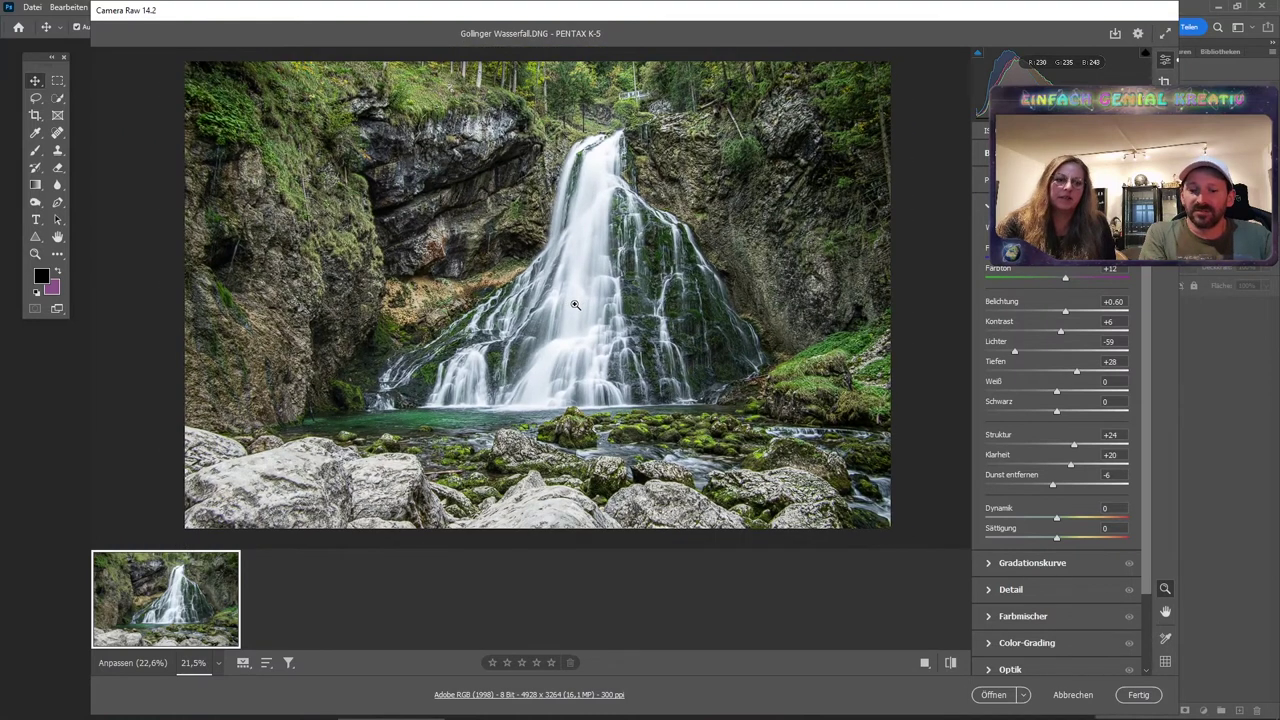
{"action": "key", "text": "h"}
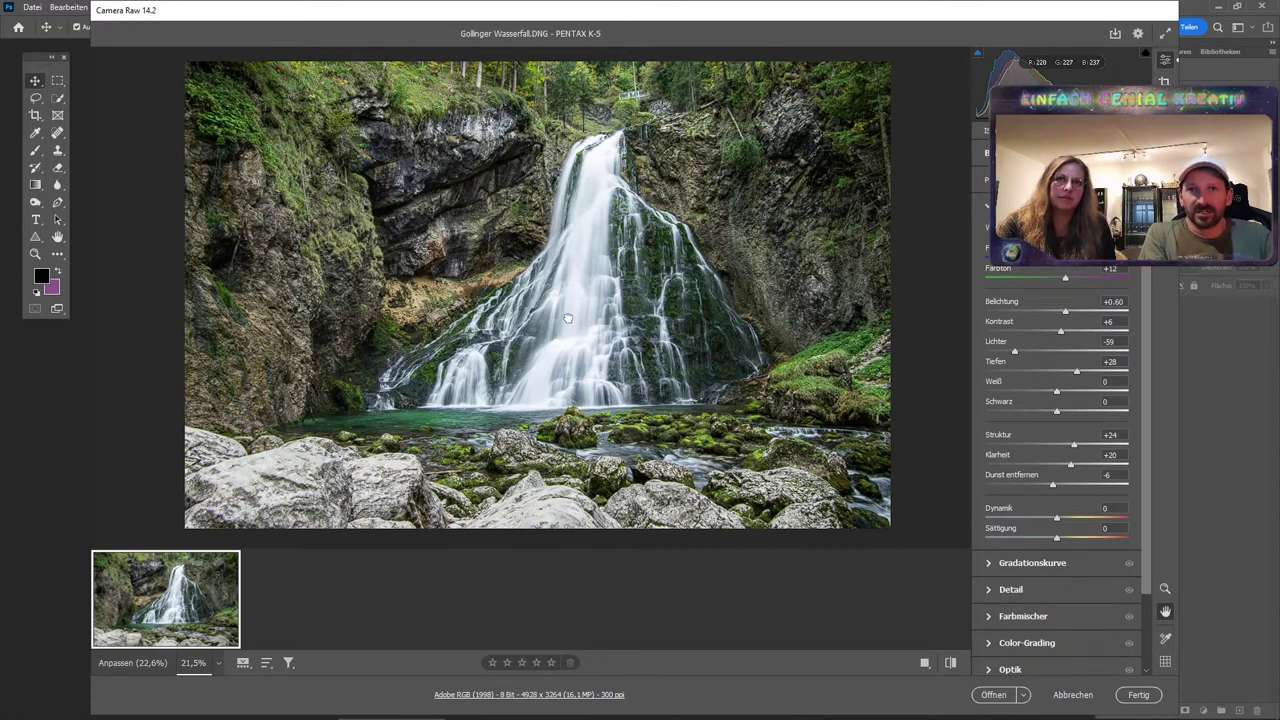
{"action": "mouse_move", "coordinate": [567, 318]}
{"action": "left_mouse_down"}
{"action": "mouse_move", "coordinate": [391, 168]}
{"action": "mouse_move", "coordinate": [691, 314]}
{"action": "mouse_move", "coordinate": [545, 333]}
{"action": "mouse_move", "coordinate": [507, 322]}
{"action": "mouse_move", "coordinate": [572, 358]}
{"action": "mouse_move", "coordinate": [417, 263]}
{"action": "mouse_move", "coordinate": [423, 297]}
{"action": "mouse_move", "coordinate": [476, 296]}
{"action": "left_mouse_up"}
{"action": "key", "text": "z"}
{"action": "key", "text": "h"}
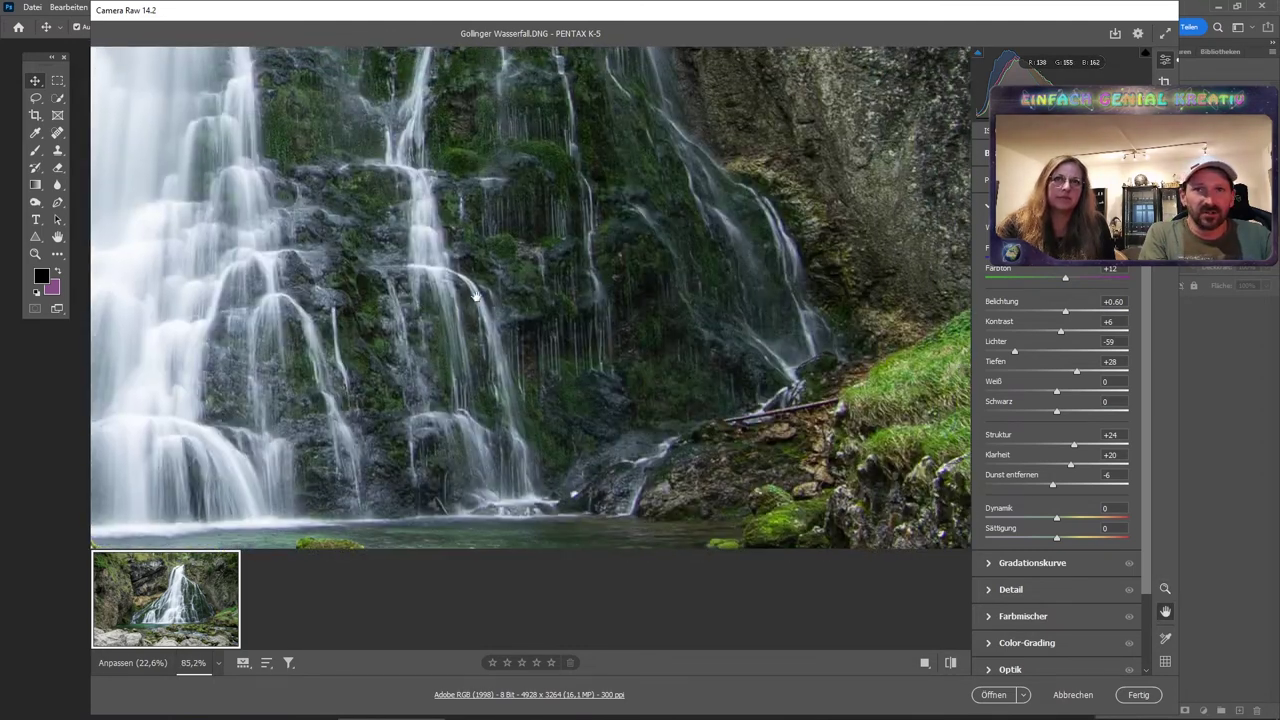
{"action": "mouse_move", "coordinate": [639, 269]}
{"action": "left_mouse_down"}
{"action": "mouse_move", "coordinate": [400, 291]}
{"action": "mouse_move", "coordinate": [694, 263]}
{"action": "mouse_move", "coordinate": [454, 297]}
{"action": "mouse_move", "coordinate": [466, 377]}
{"action": "mouse_move", "coordinate": [351, 394]}
{"action": "mouse_move", "coordinate": [449, 303]}
{"action": "mouse_move", "coordinate": [663, 260]}
{"action": "mouse_move", "coordinate": [600, 217]}
{"action": "mouse_move", "coordinate": [697, 203]}
{"action": "mouse_move", "coordinate": [568, 237]}
{"action": "left_mouse_up"}
{"action": "key", "text": "z"}
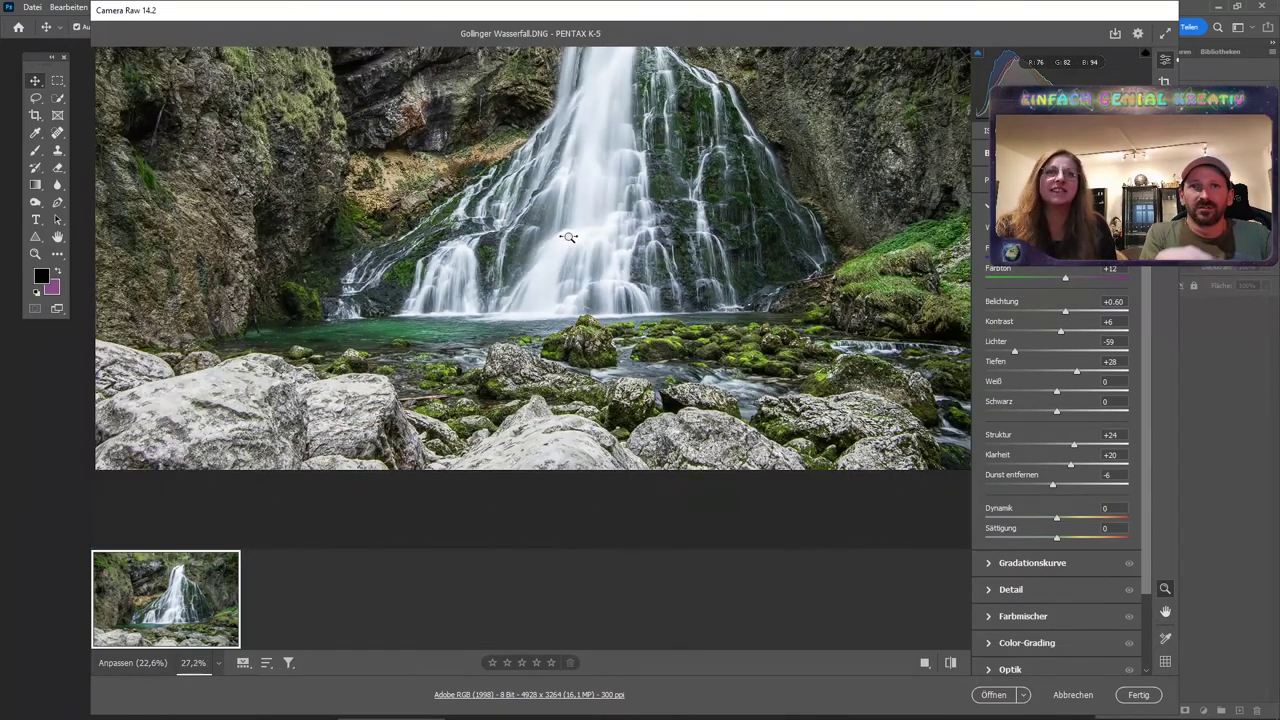
{"action": "key", "text": "h"}
{"action": "mouse_move", "coordinate": [562, 192]}
{"action": "left_mouse_down"}
{"action": "mouse_move", "coordinate": [557, 300]}
{"action": "mouse_move", "coordinate": [598, 282]}
{"action": "left_mouse_up"}
{"action": "key", "text": "z"}
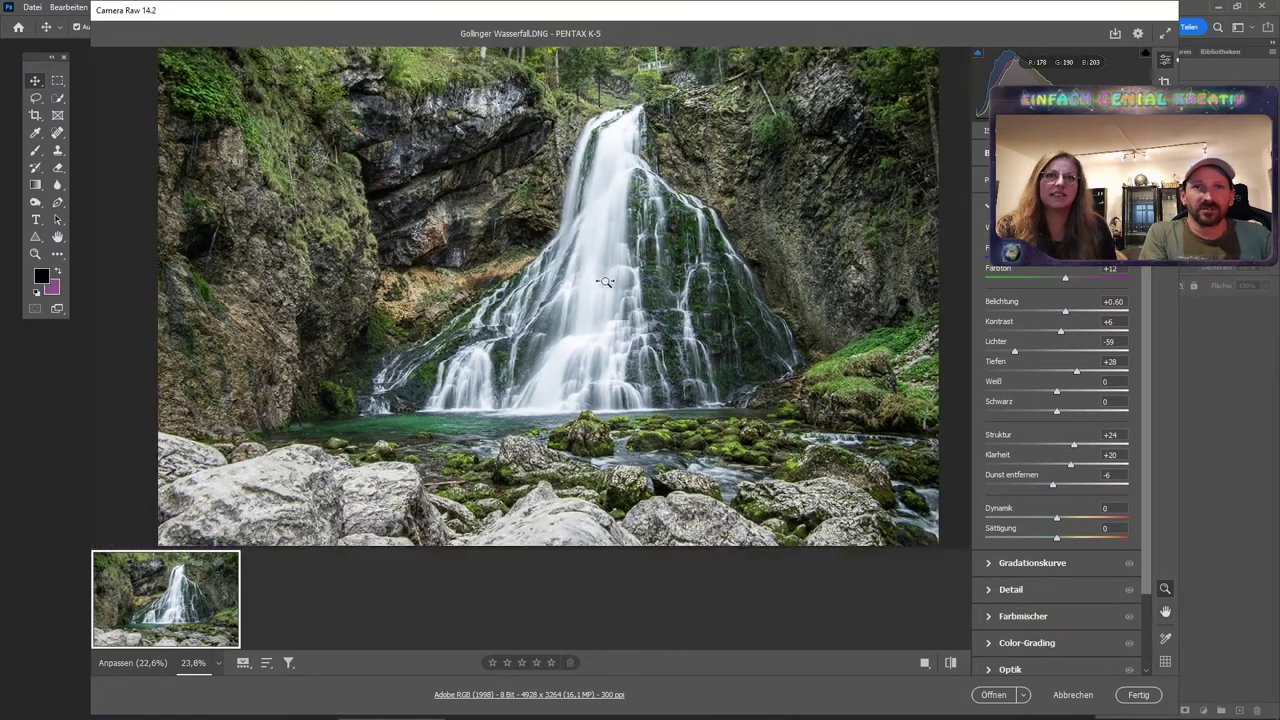
{"action": "key", "text": "h"}
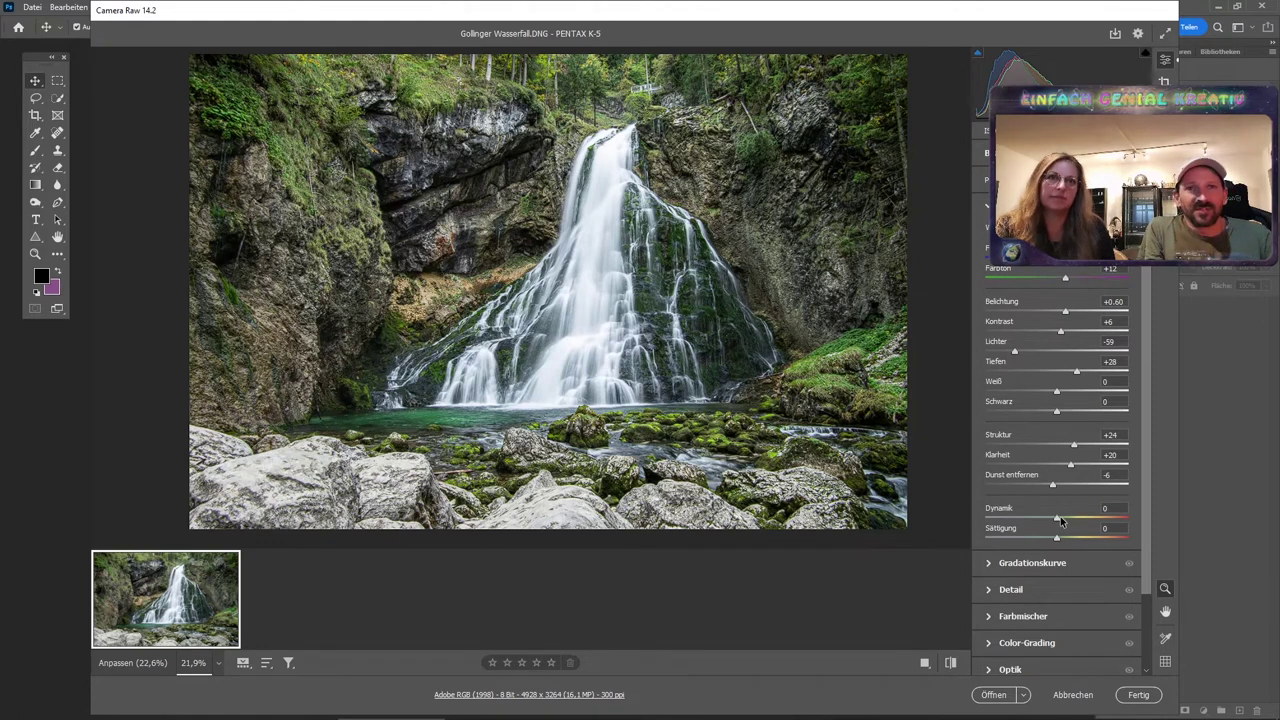
Set Dynamik to +21 after previewing it at -100, and Sättigung to +12.
{"action": "left_click_drag", "start_coordinate": [1061, 521], "coordinate": [1066, 522]}
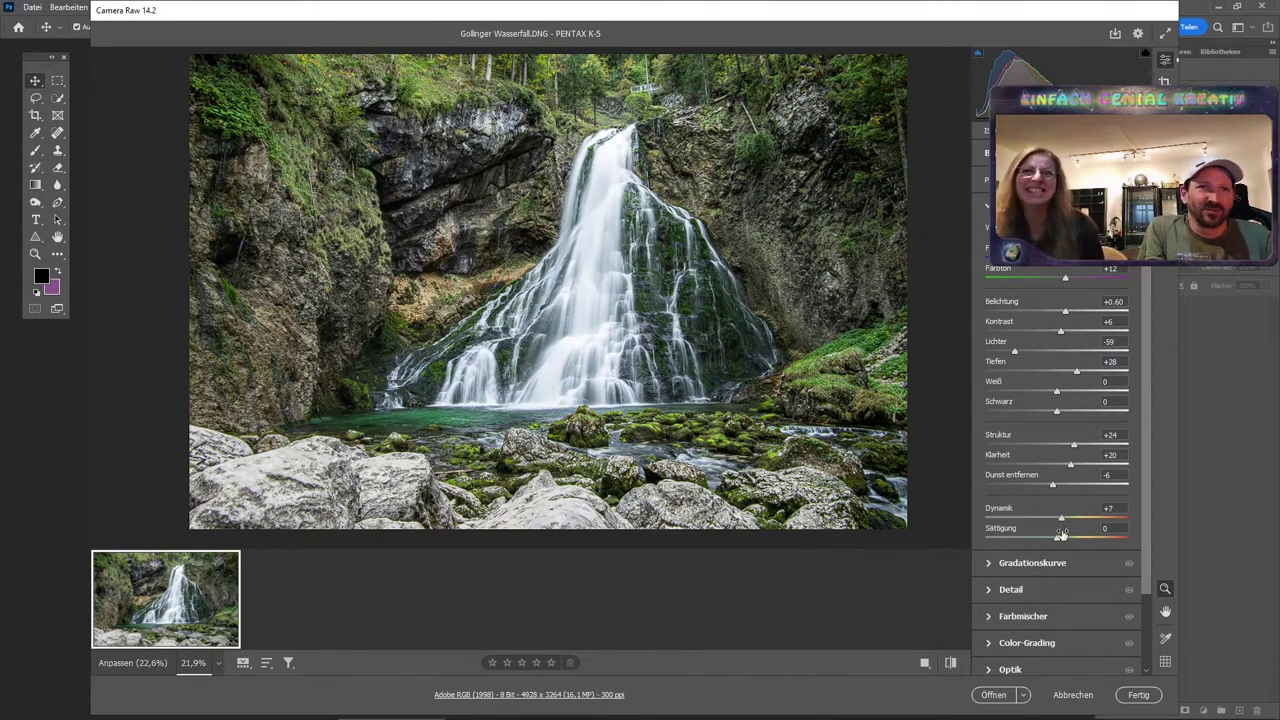
{"action": "left_click_drag", "start_coordinate": [1057, 538], "coordinate": [1068, 540]}
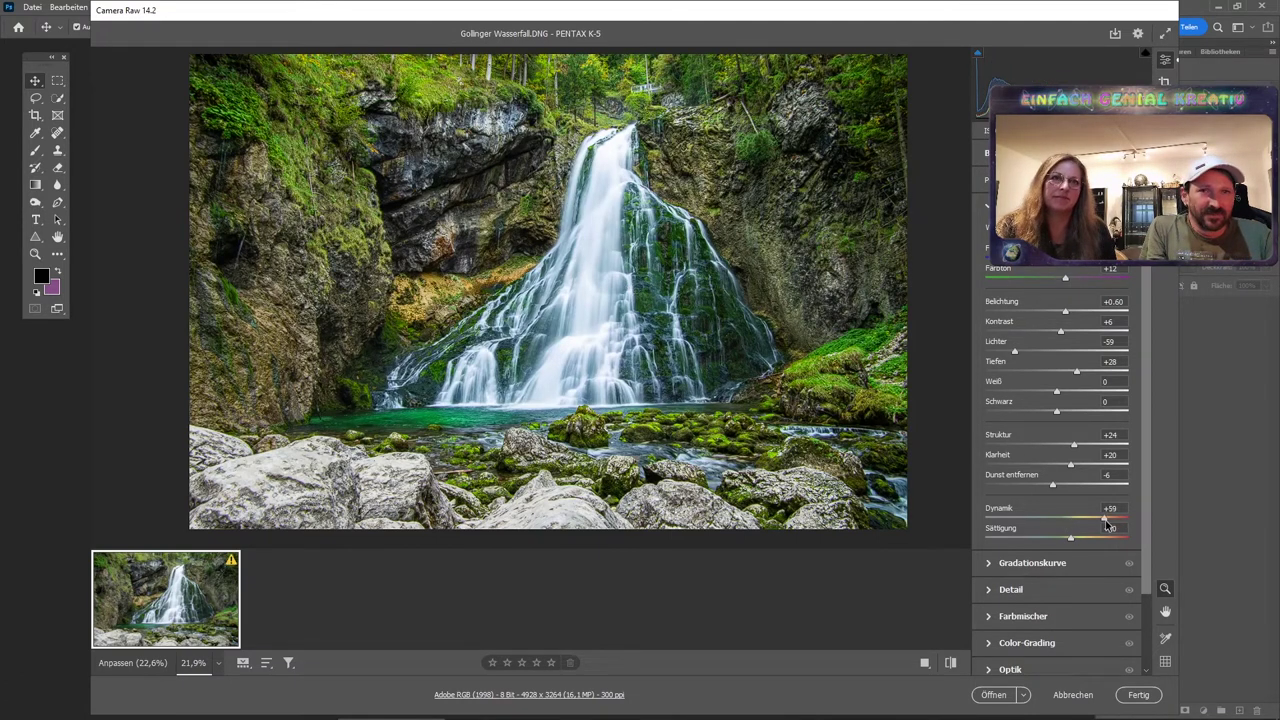
{"action": "left_click_drag", "start_coordinate": [1062, 518], "coordinate": [880, 517]}
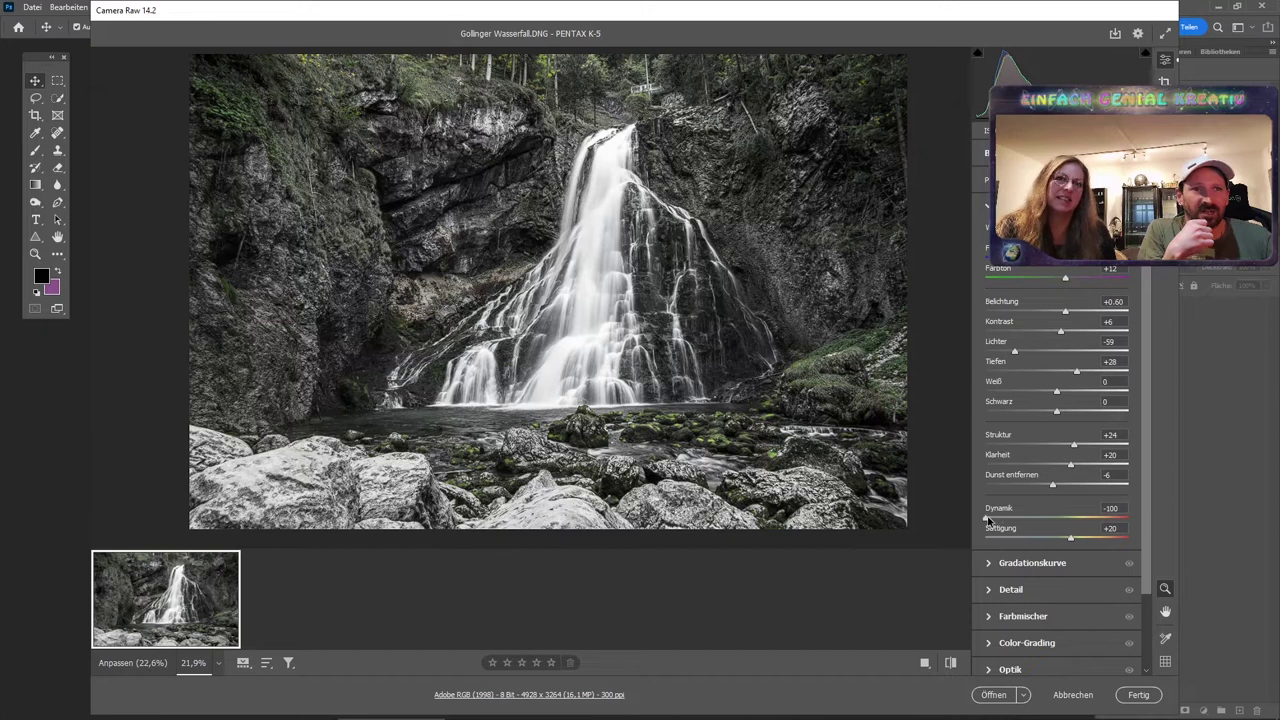
{"action": "left_click_drag", "start_coordinate": [988, 519], "coordinate": [1076, 528]}
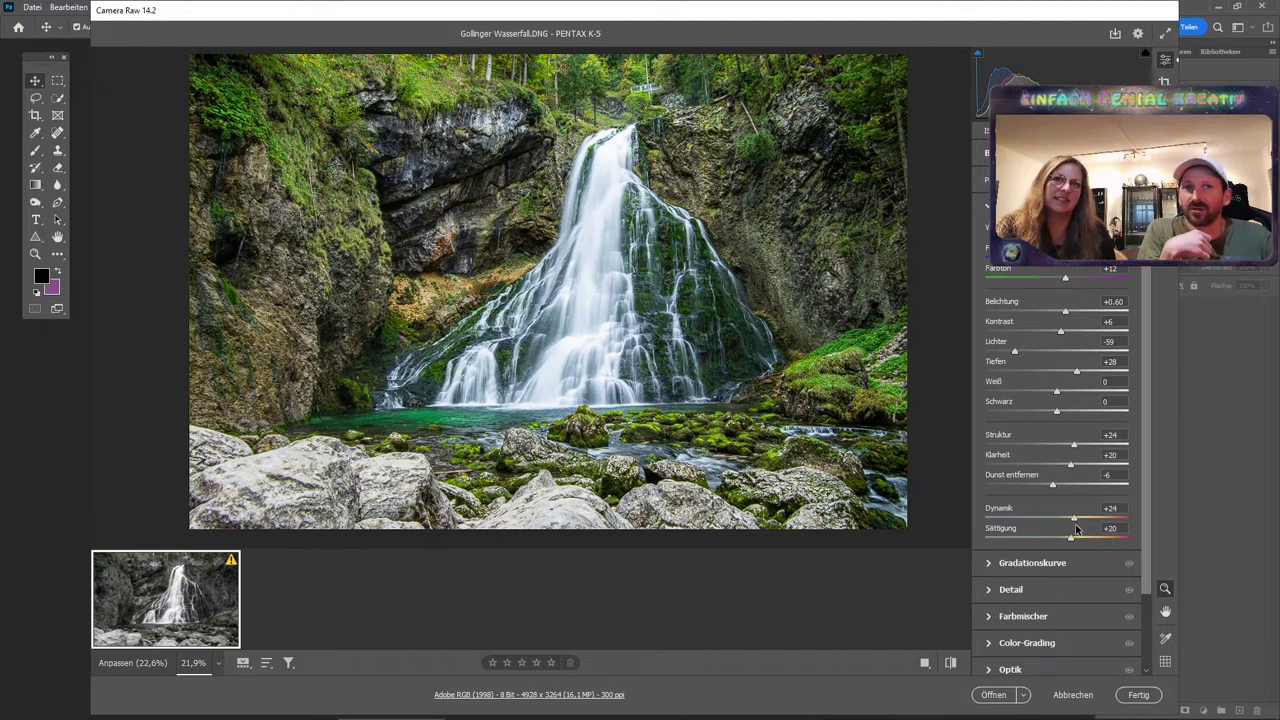
{"action": "left_click_drag", "start_coordinate": [1076, 528], "coordinate": [1073, 528]}
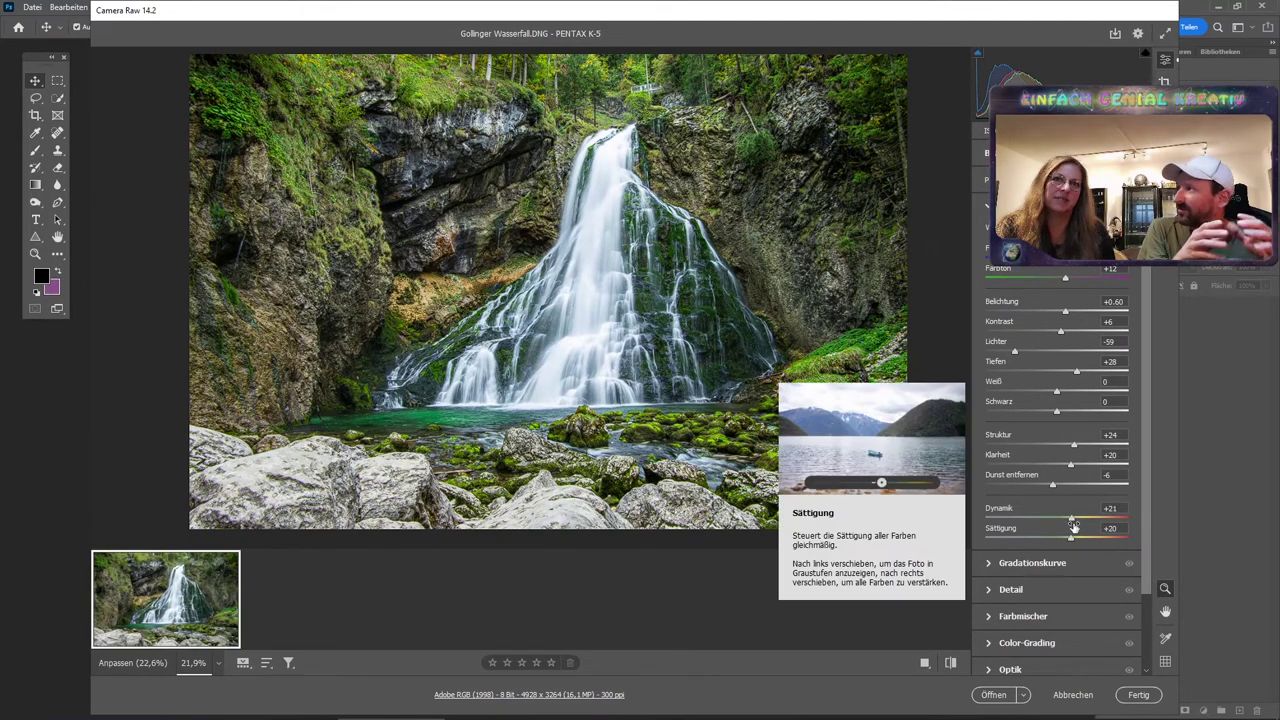
{"action": "mouse_move", "coordinate": [1072, 532]}
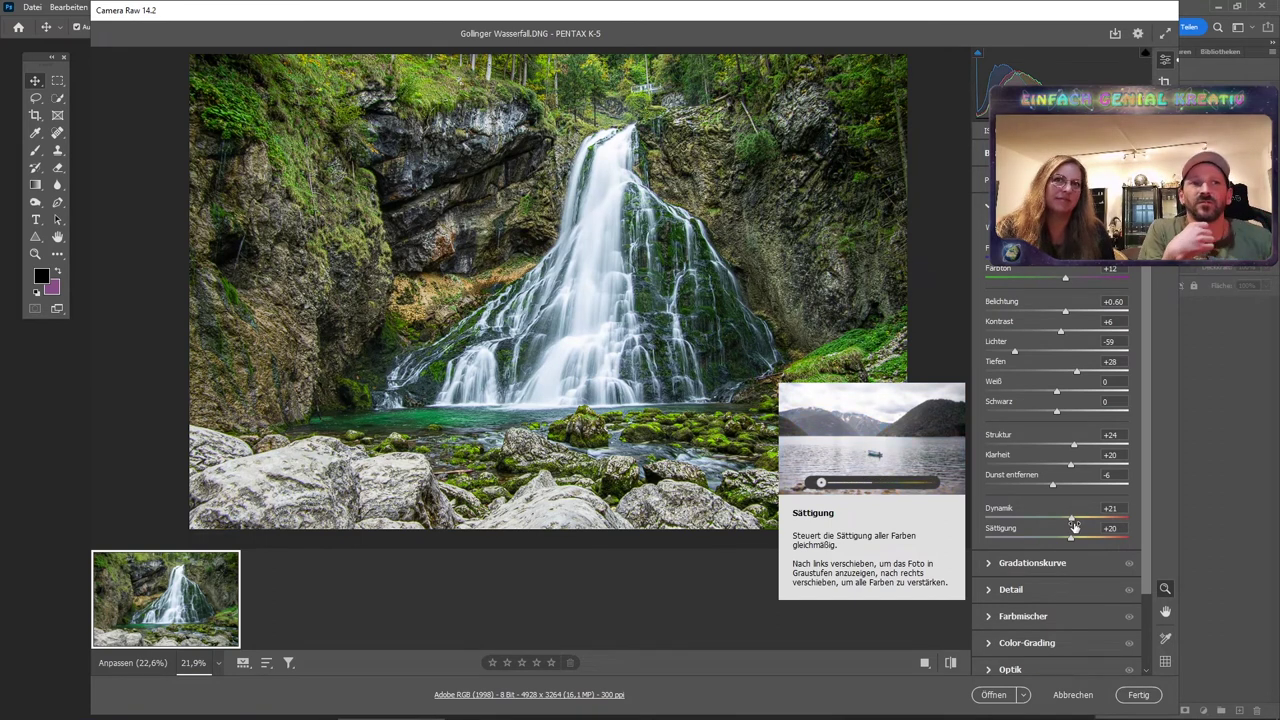
{"action": "left_click_drag", "start_coordinate": [1071, 537], "coordinate": [1066, 539]}
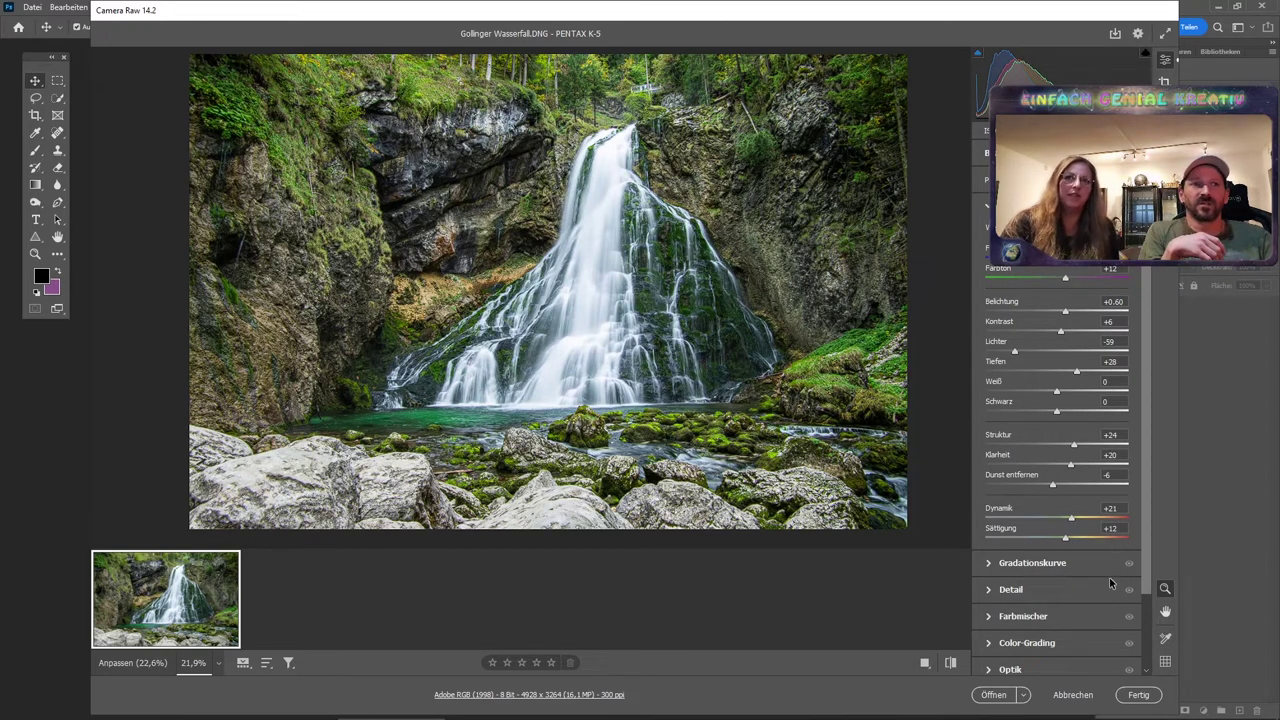
{"action": "mouse_move", "coordinate": [1032, 563]}
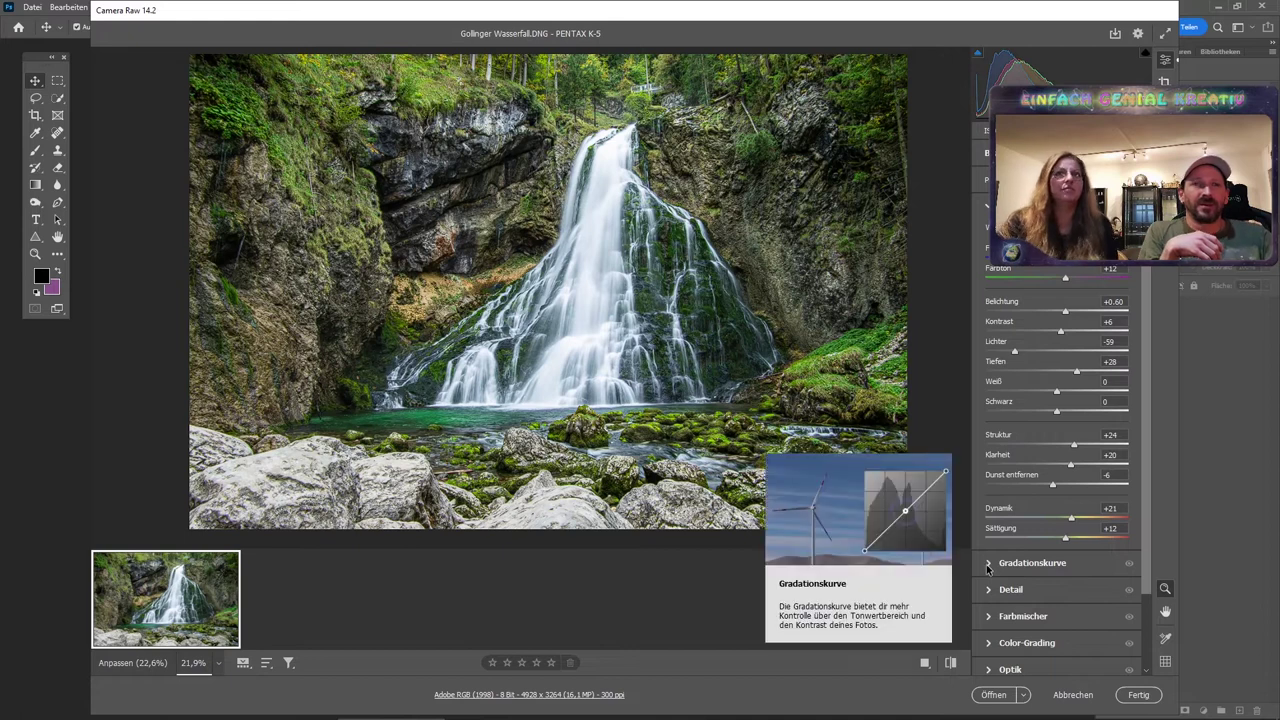
Expand Gradationskurve and set its Lichter slider to -14.
{"action": "left_click", "coordinate": [988, 568]}
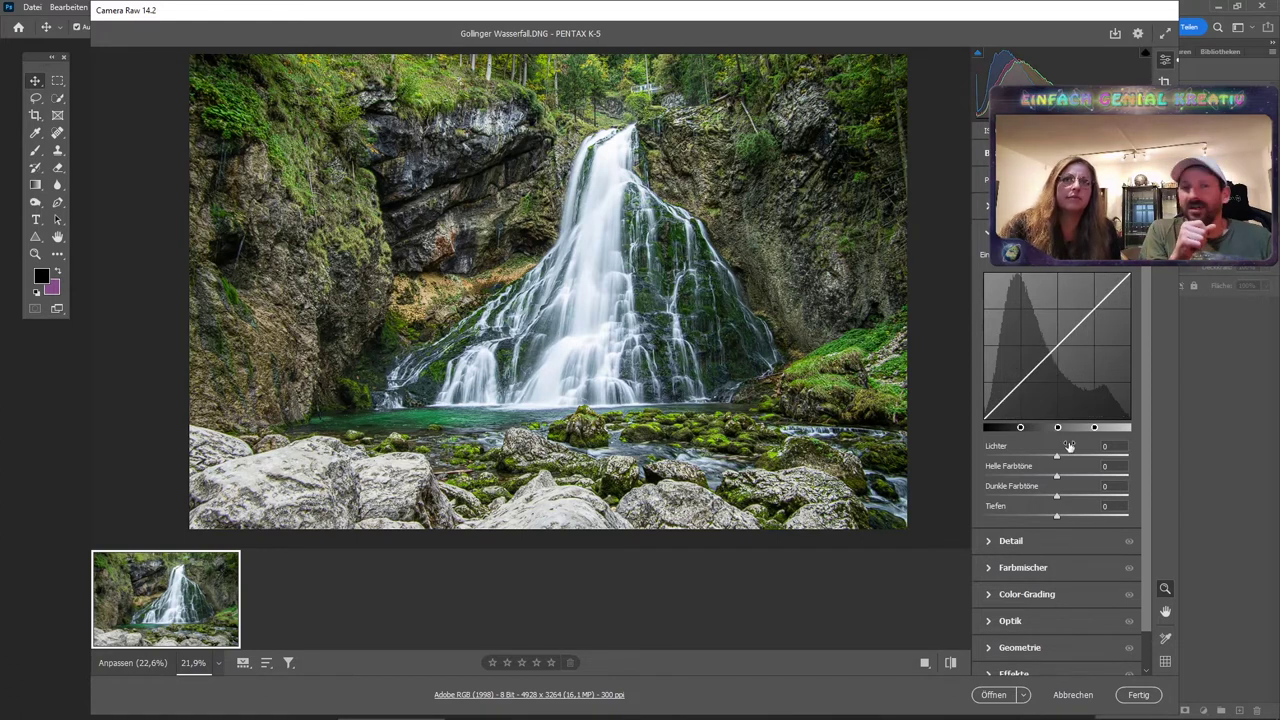
{"action": "left_click_drag", "start_coordinate": [1058, 456], "coordinate": [1055, 458]}
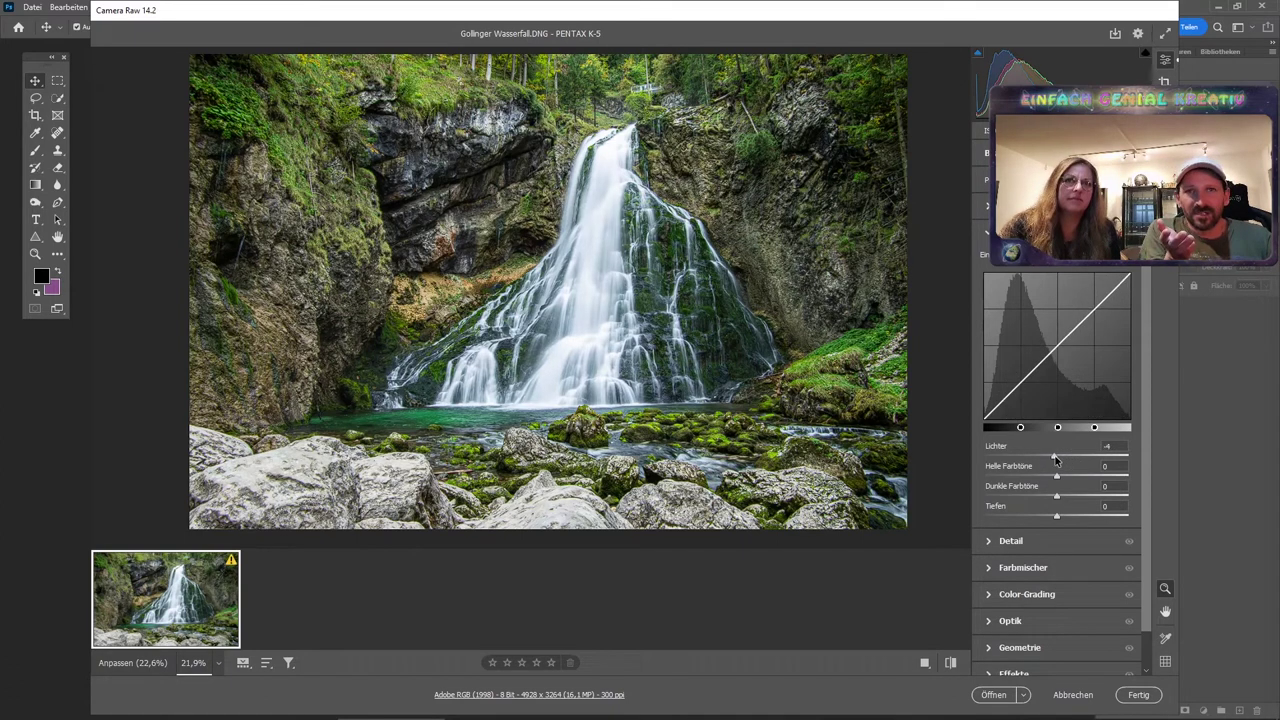
{"action": "left_click", "coordinate": [1030, 232]}
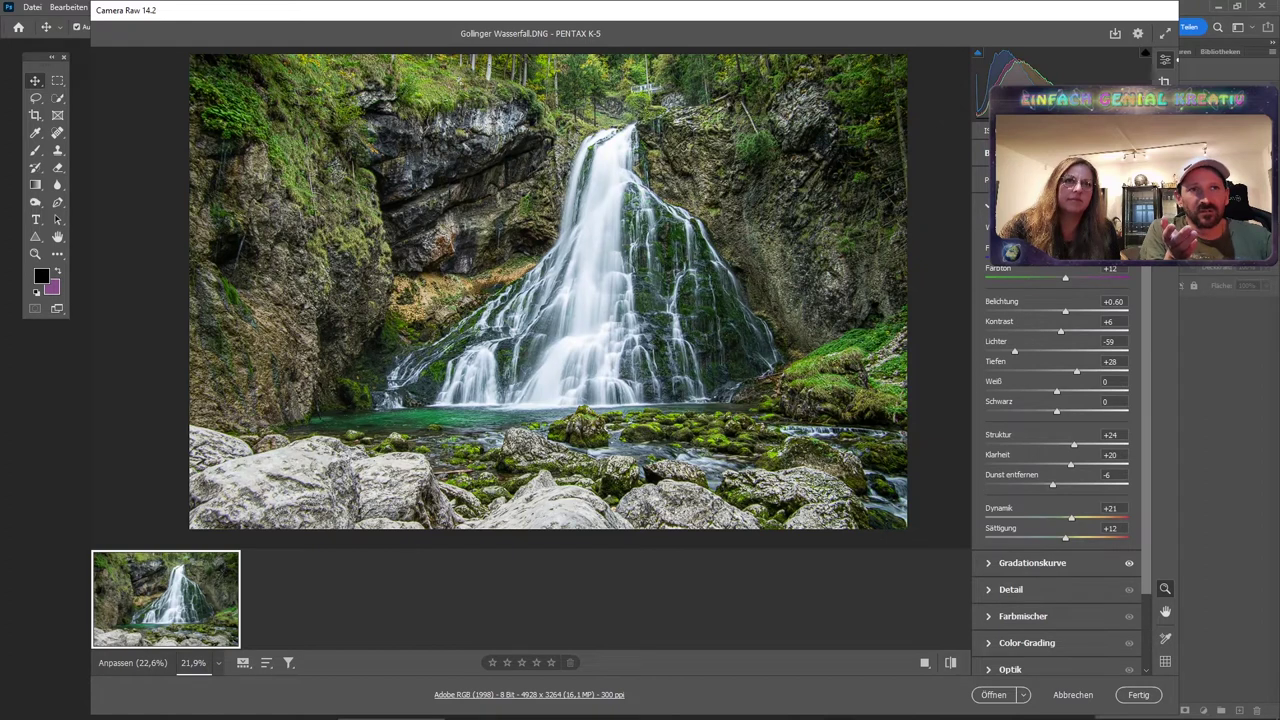
{"action": "left_click", "coordinate": [1030, 205]}
{"action": "left_click", "coordinate": [1030, 259]}
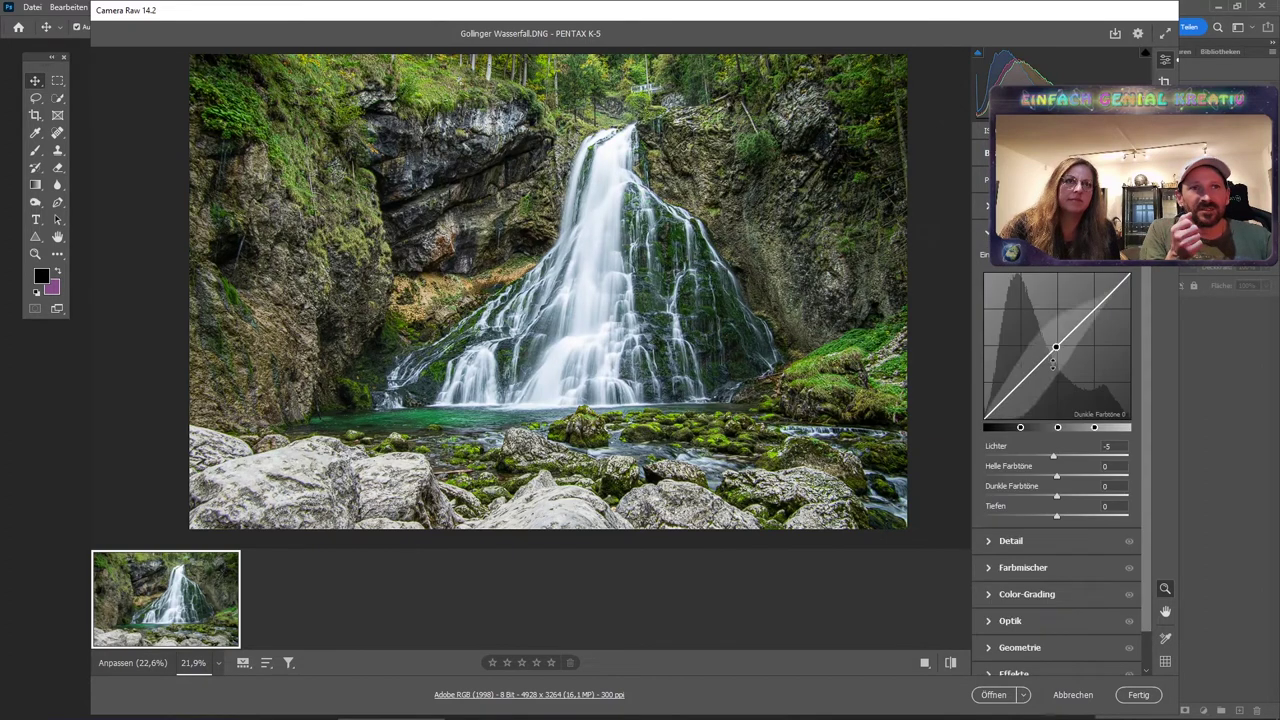
{"action": "left_click_drag", "start_coordinate": [1054, 459], "coordinate": [1058, 485]}
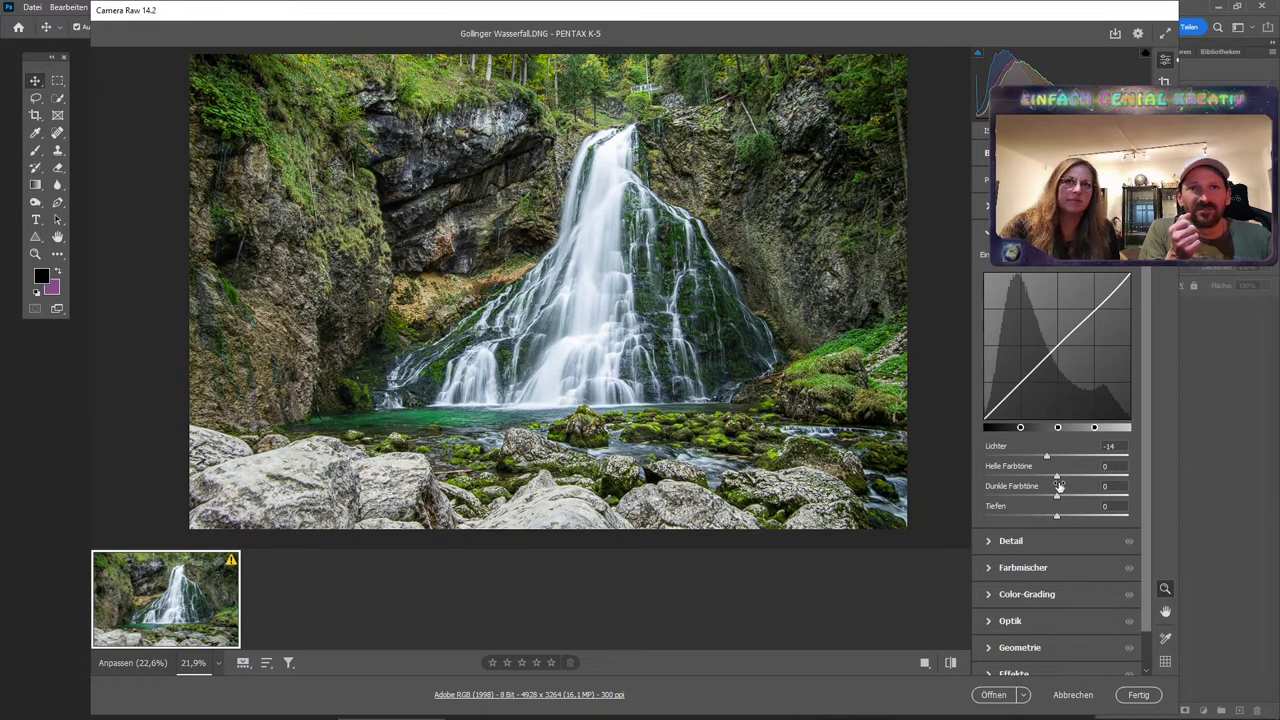
{"action": "double_click", "coordinate": [1057, 479]}
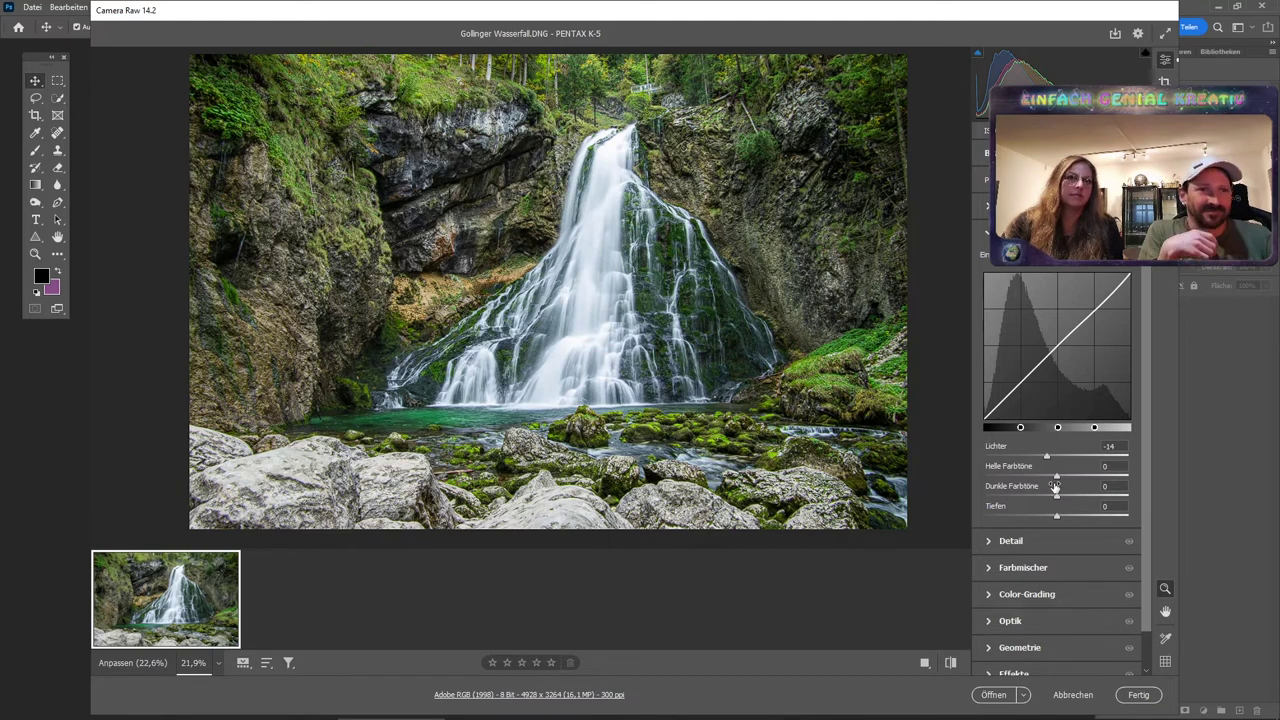
Set the curve's Helle Farbtöne to -17, Dunkle Farbtöne to -4 and Tiefen to +31.
{"action": "left_click_drag", "start_coordinate": [1058, 477], "coordinate": [1047, 487]}
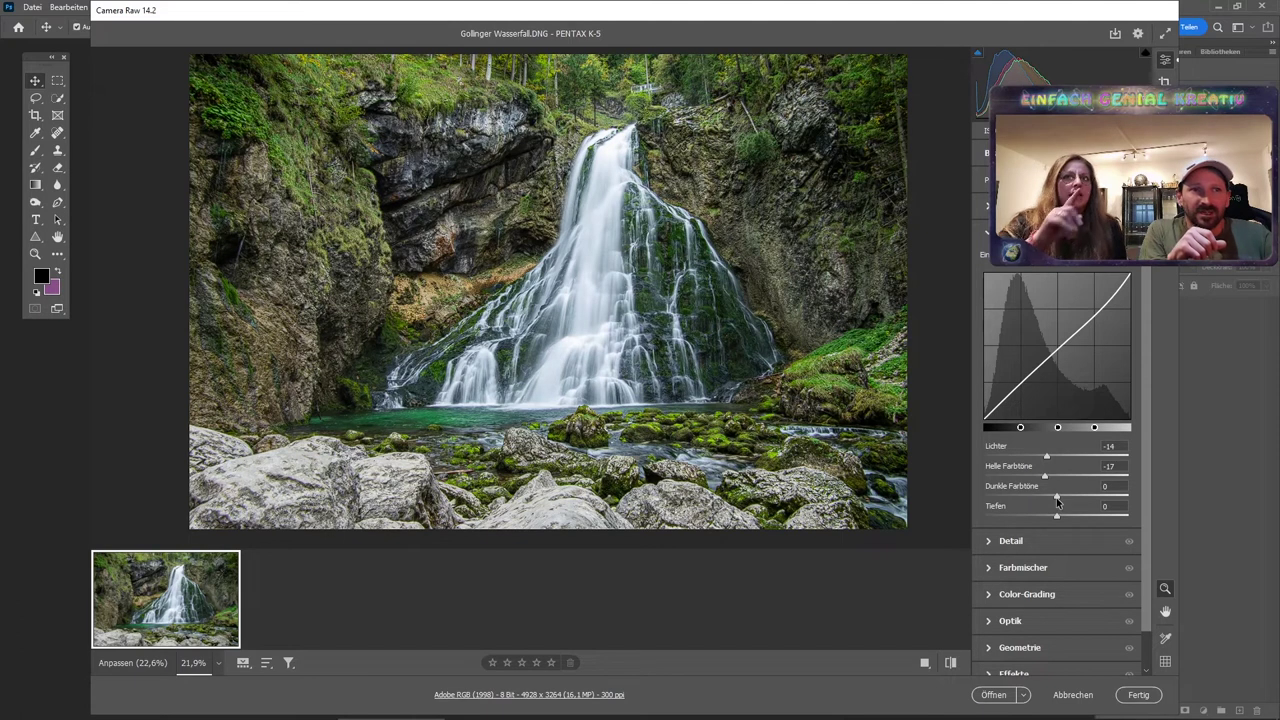
{"action": "left_click_drag", "start_coordinate": [1057, 497], "coordinate": [1060, 517]}
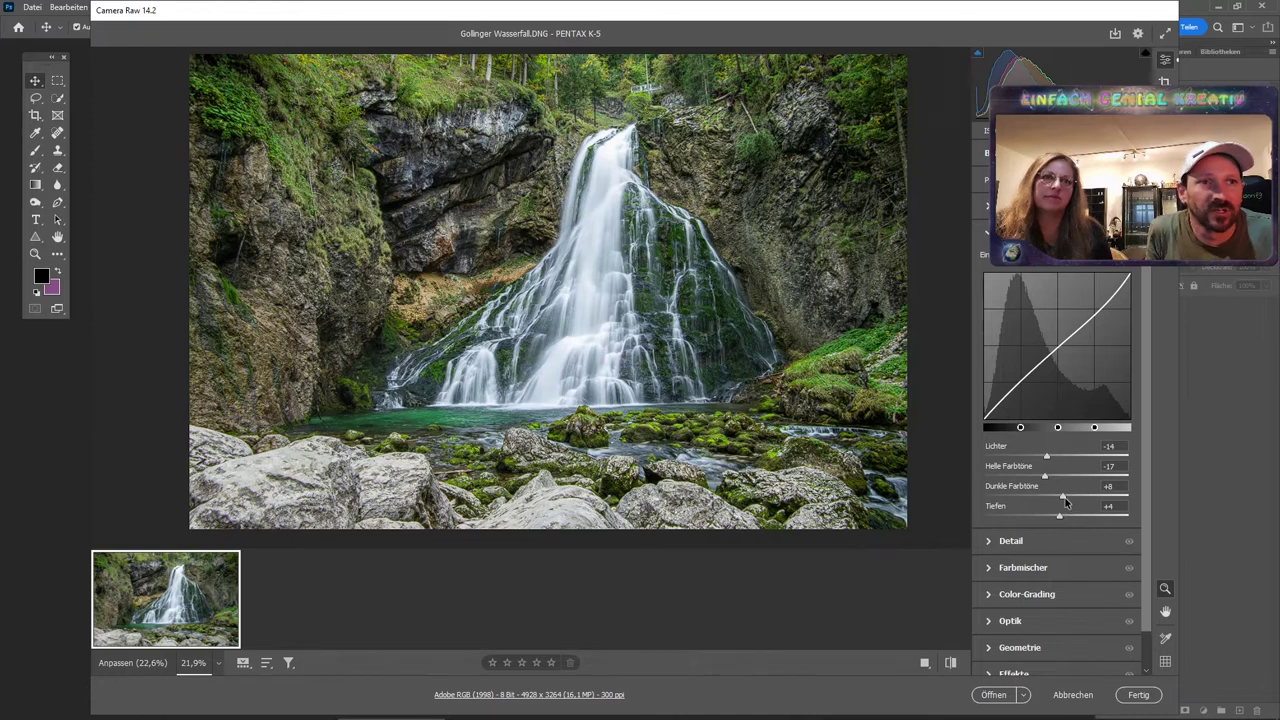
{"action": "mouse_move", "coordinate": [1066, 503]}
{"action": "left_mouse_down"}
{"action": "mouse_move", "coordinate": [1053, 497]}
{"action": "mouse_move", "coordinate": [1078, 520]}
{"action": "left_mouse_up"}
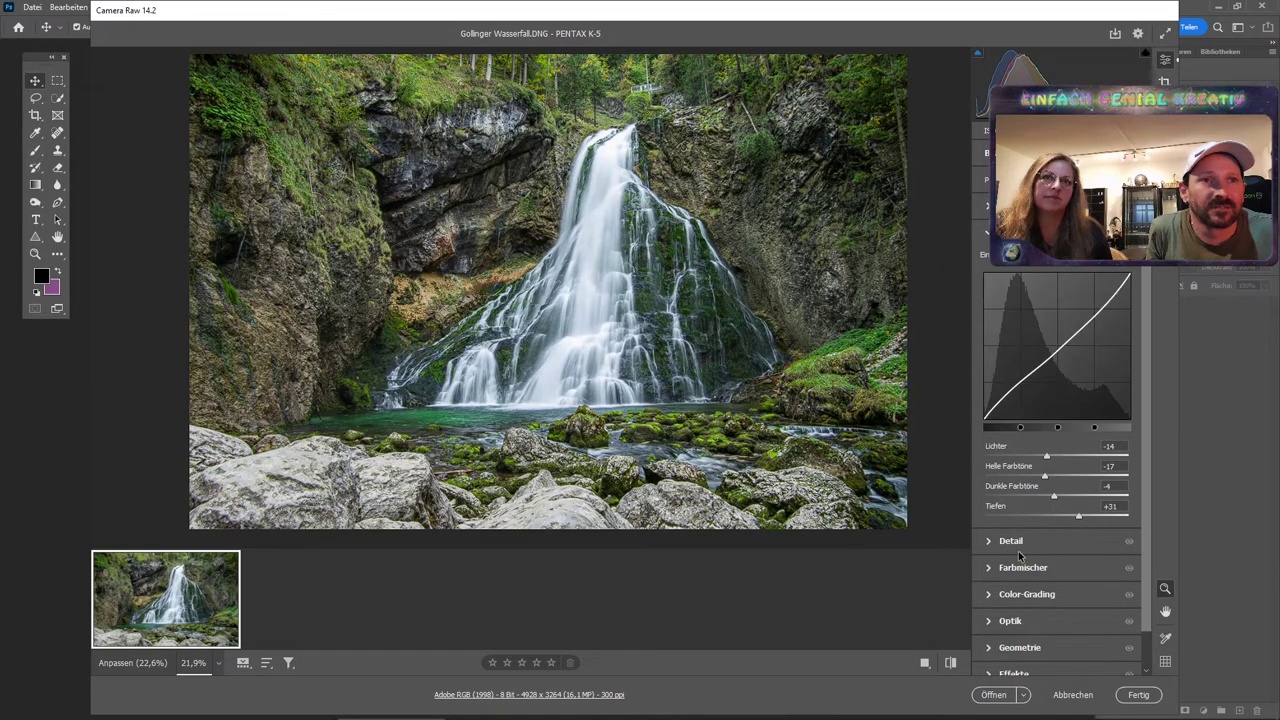
Expand the Detail section (sharpening 40, colour noise reduction 25) and zoom in on the waterfall.
{"action": "left_click", "coordinate": [992, 541]}
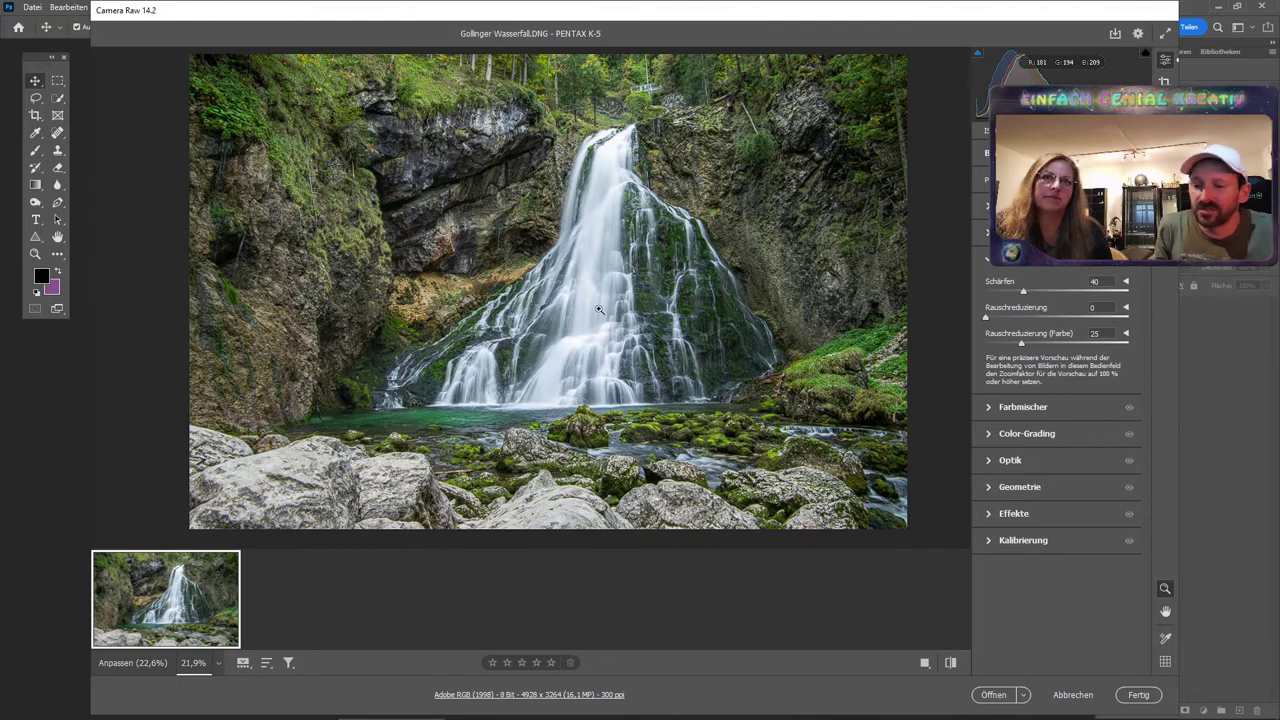
{"action": "mouse_move", "coordinate": [599, 310]}
{"action": "left_mouse_down"}
{"action": "mouse_move", "coordinate": [710, 316]}
{"action": "mouse_move", "coordinate": [590, 254]}
{"action": "left_mouse_up"}
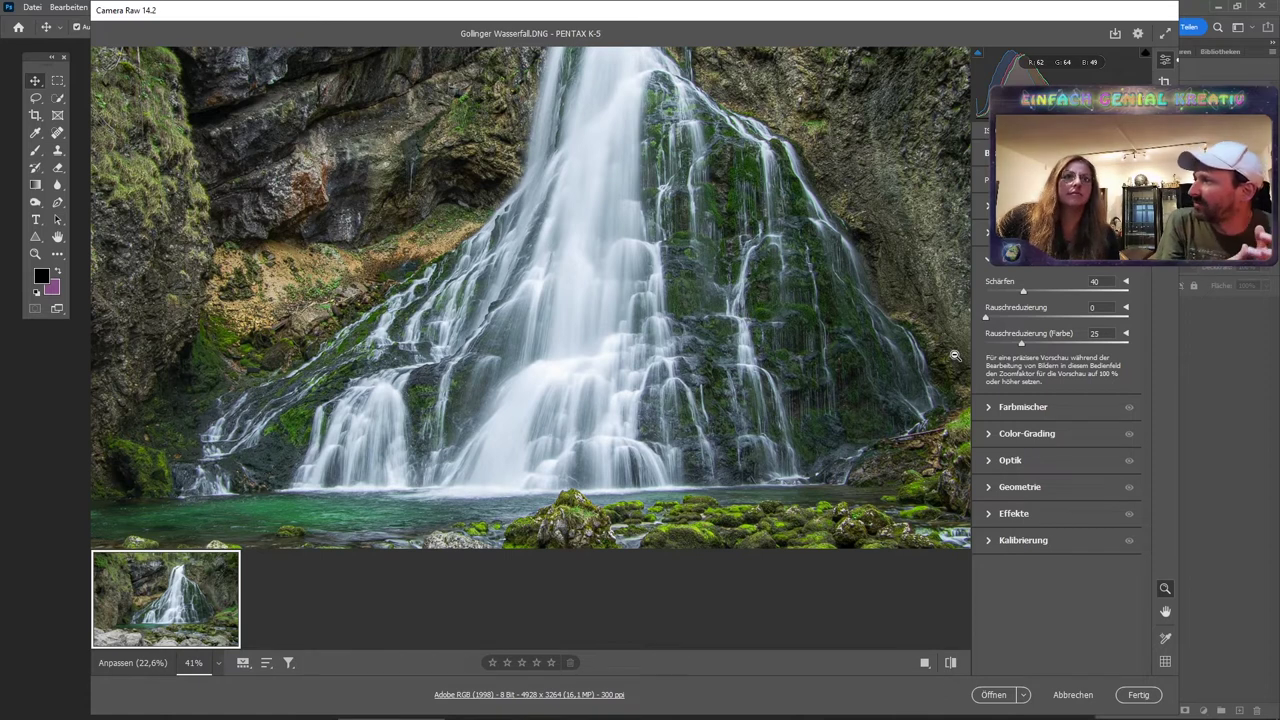
Swap Detail for the Farbmischer (HSL) panel, fit the photo, and show the Farbton sliders.
{"action": "left_click", "coordinate": [991, 261]}
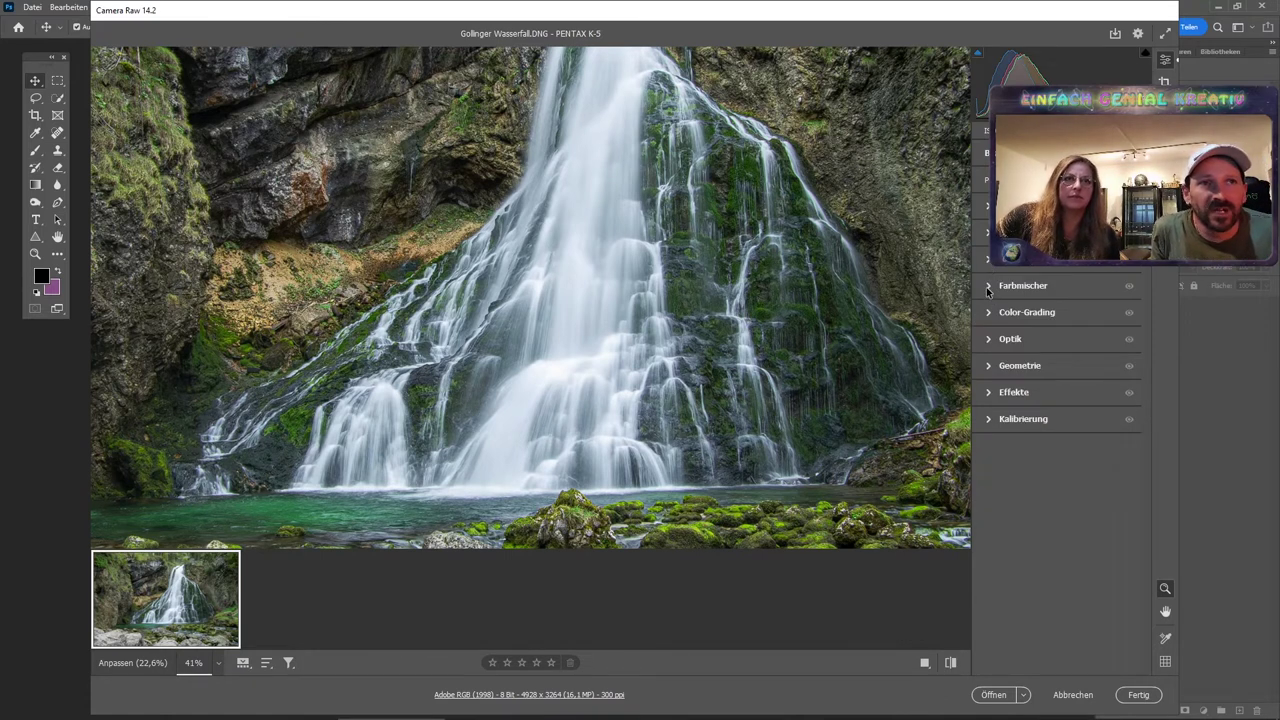
{"action": "left_click", "coordinate": [988, 286]}
{"action": "key", "text": "alt"}
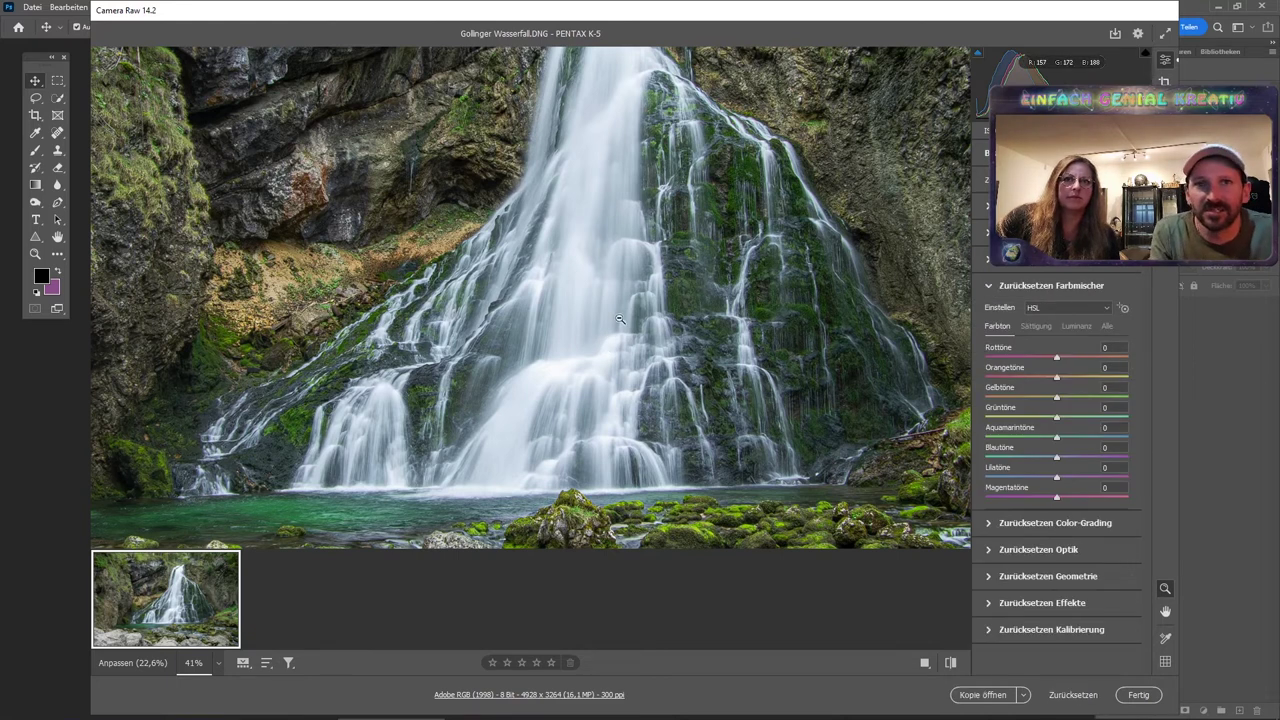
{"action": "left_click", "coordinate": [601, 344]}
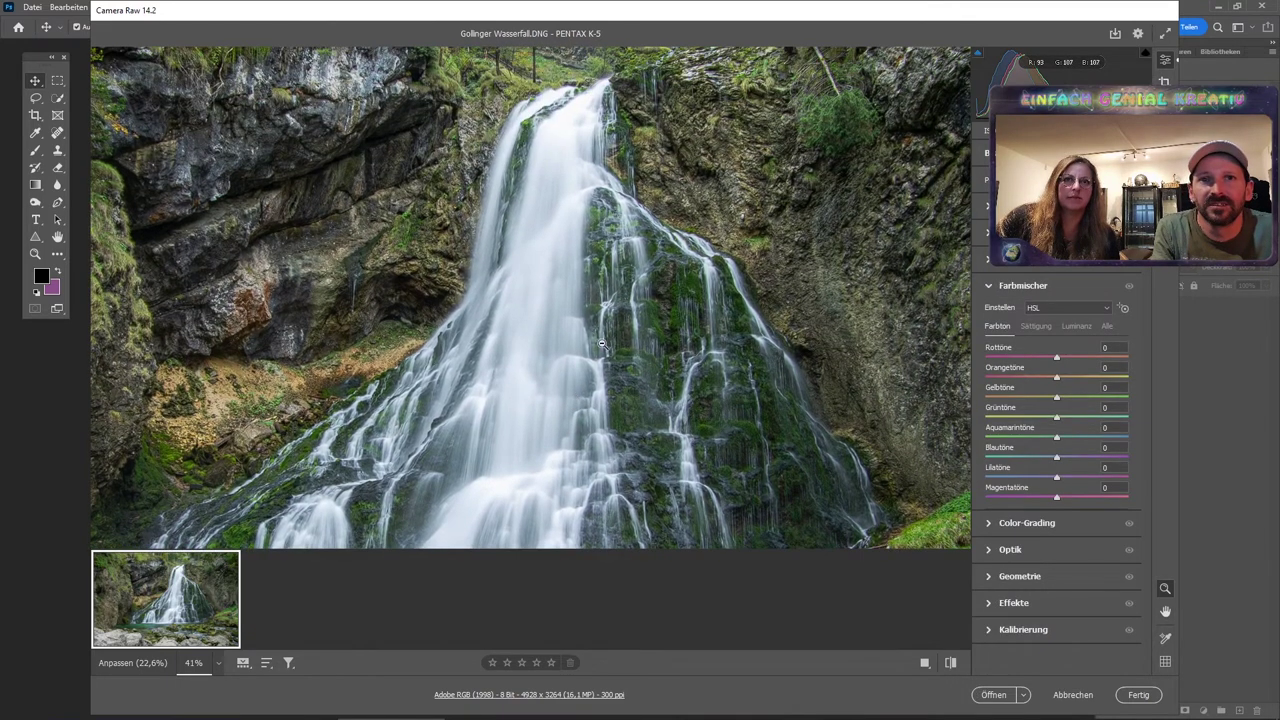
{"action": "left_click", "coordinate": [558, 362], "text": "alt"}
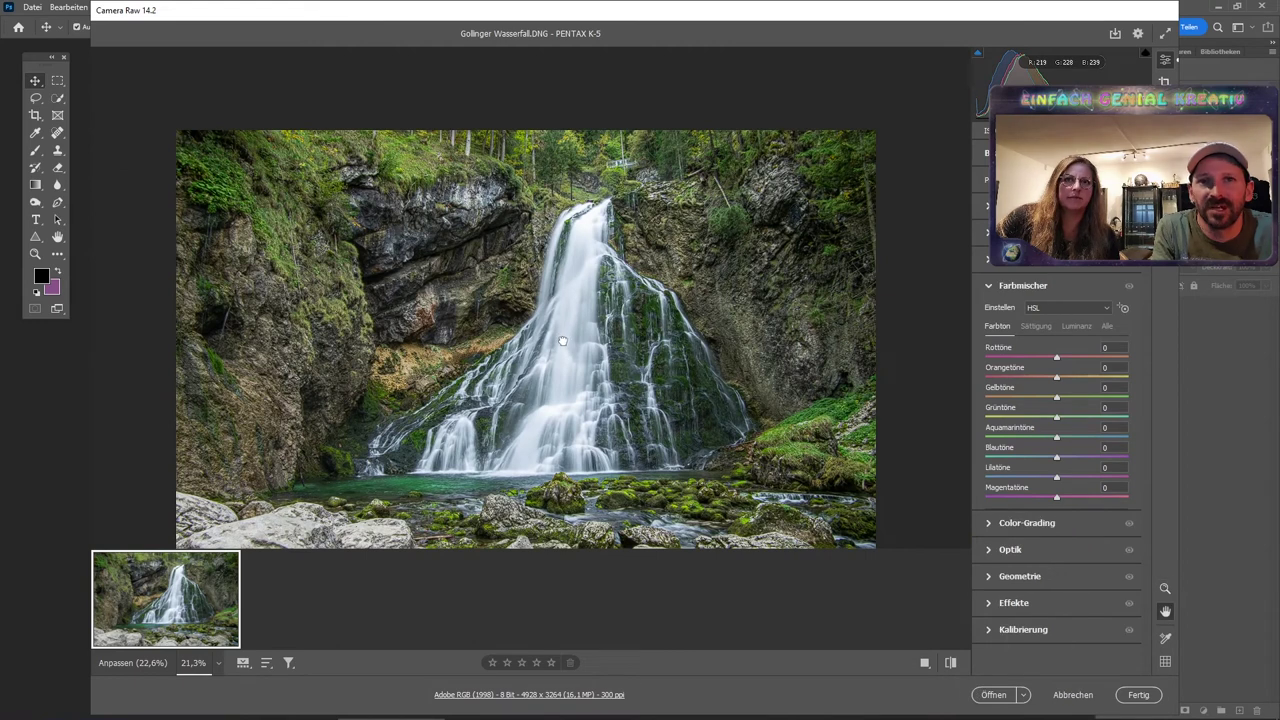
{"action": "left_click_drag", "start_coordinate": [562, 341], "coordinate": [566, 291]}
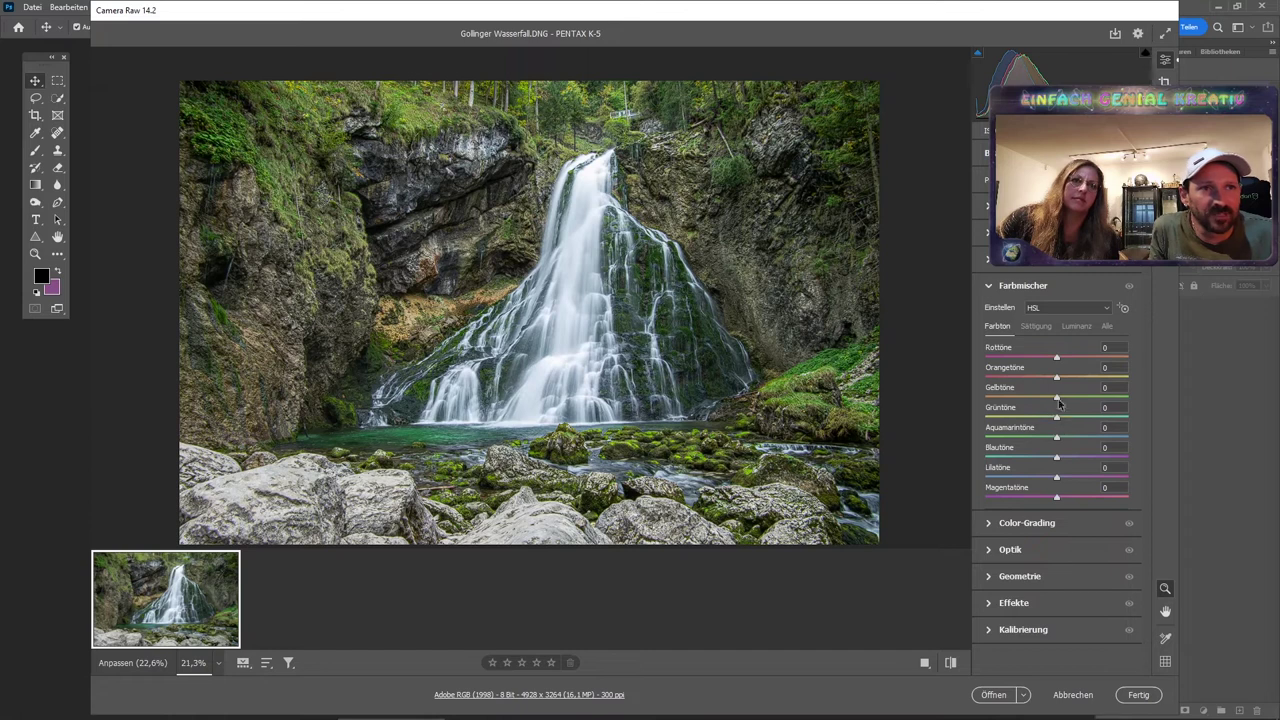
{"action": "left_click", "coordinate": [1038, 330]}
{"action": "left_click", "coordinate": [998, 328]}
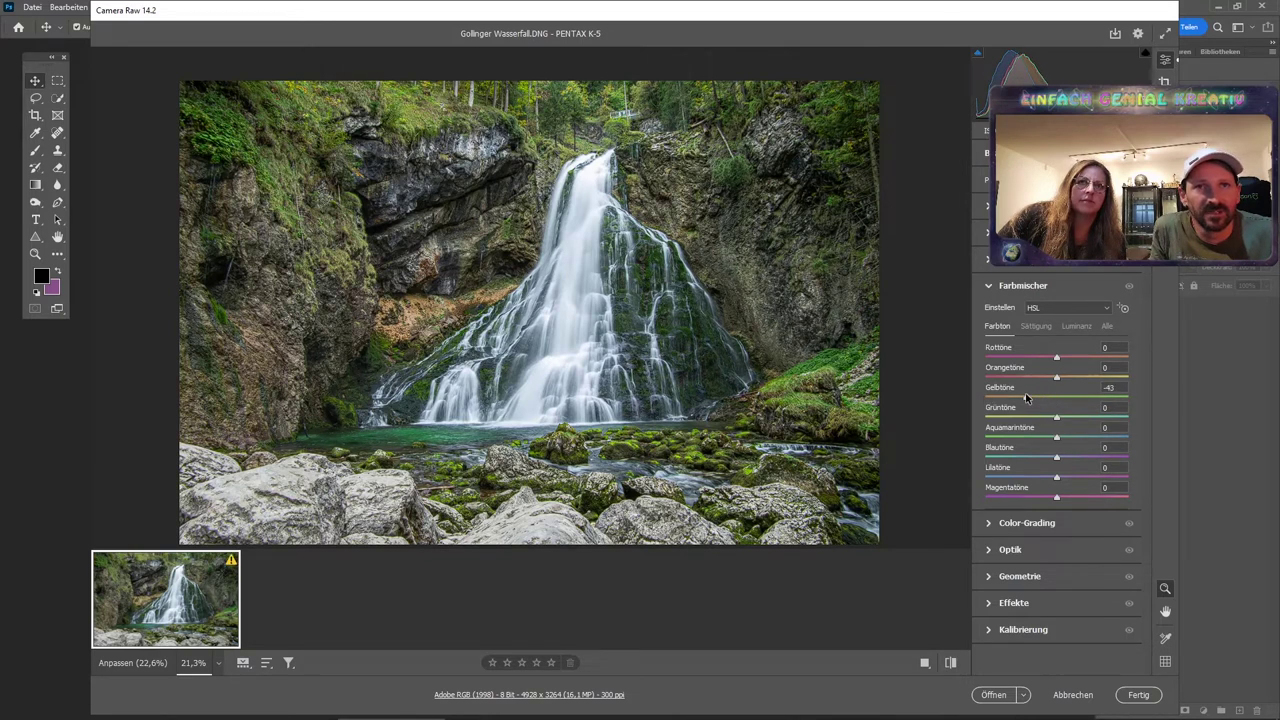
In the HSL Farbton tab, set Gelbtöne hue to -80 and Grüntöne hue to -20.
{"action": "mouse_move", "coordinate": [1057, 398]}
{"action": "left_mouse_down"}
{"action": "mouse_move", "coordinate": [983, 398]}
{"action": "mouse_move", "coordinate": [1033, 400]}
{"action": "left_mouse_up"}
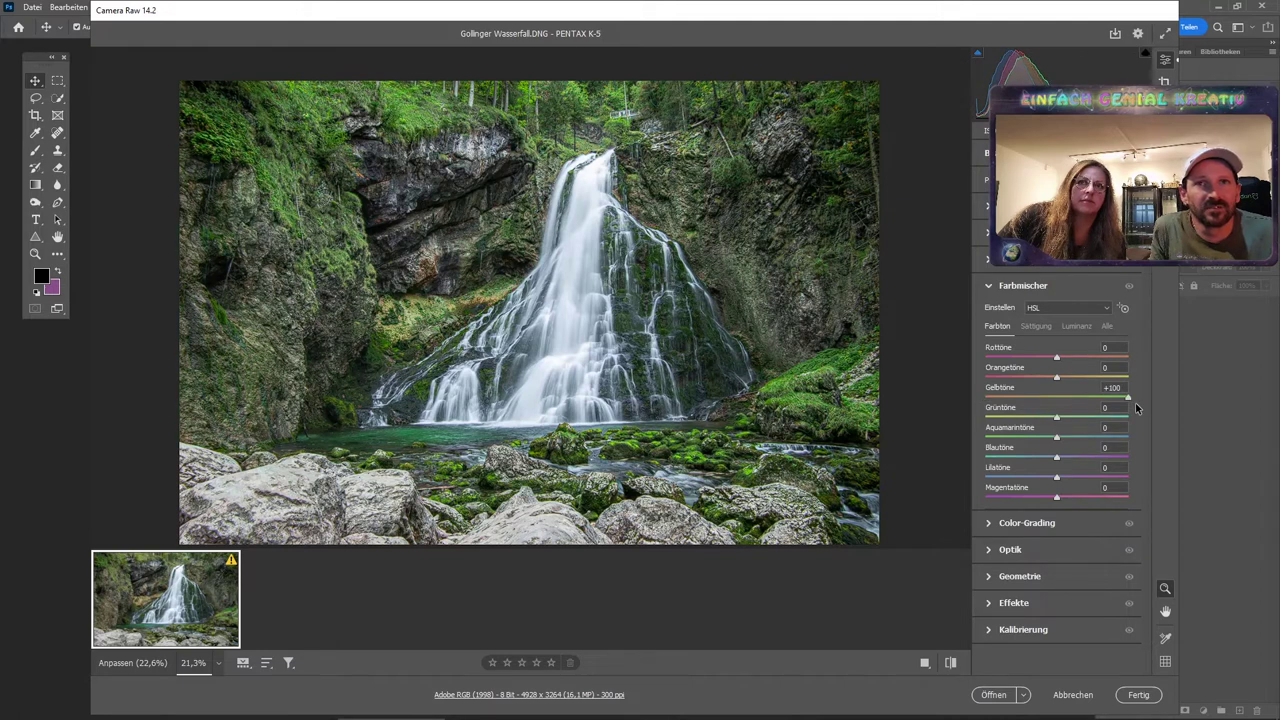
{"action": "left_click_drag", "start_coordinate": [1135, 404], "coordinate": [1000, 404]}
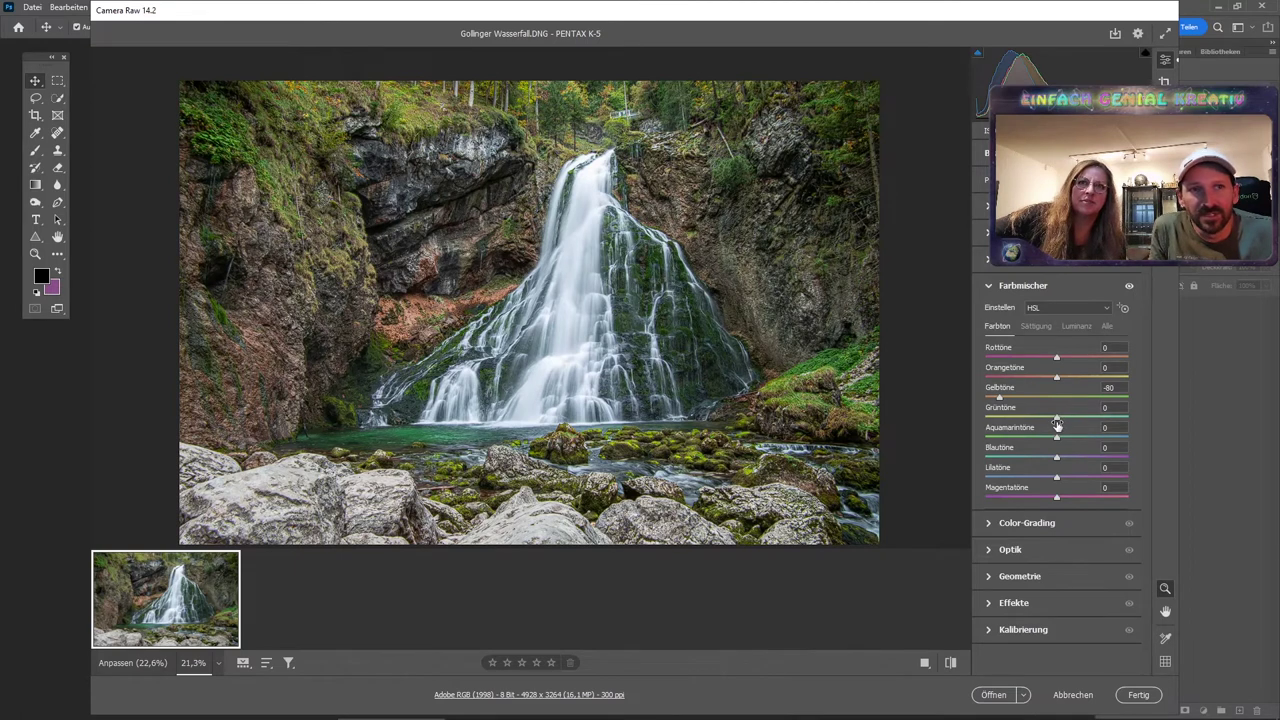
{"action": "left_click_drag", "start_coordinate": [1058, 422], "coordinate": [993, 420]}
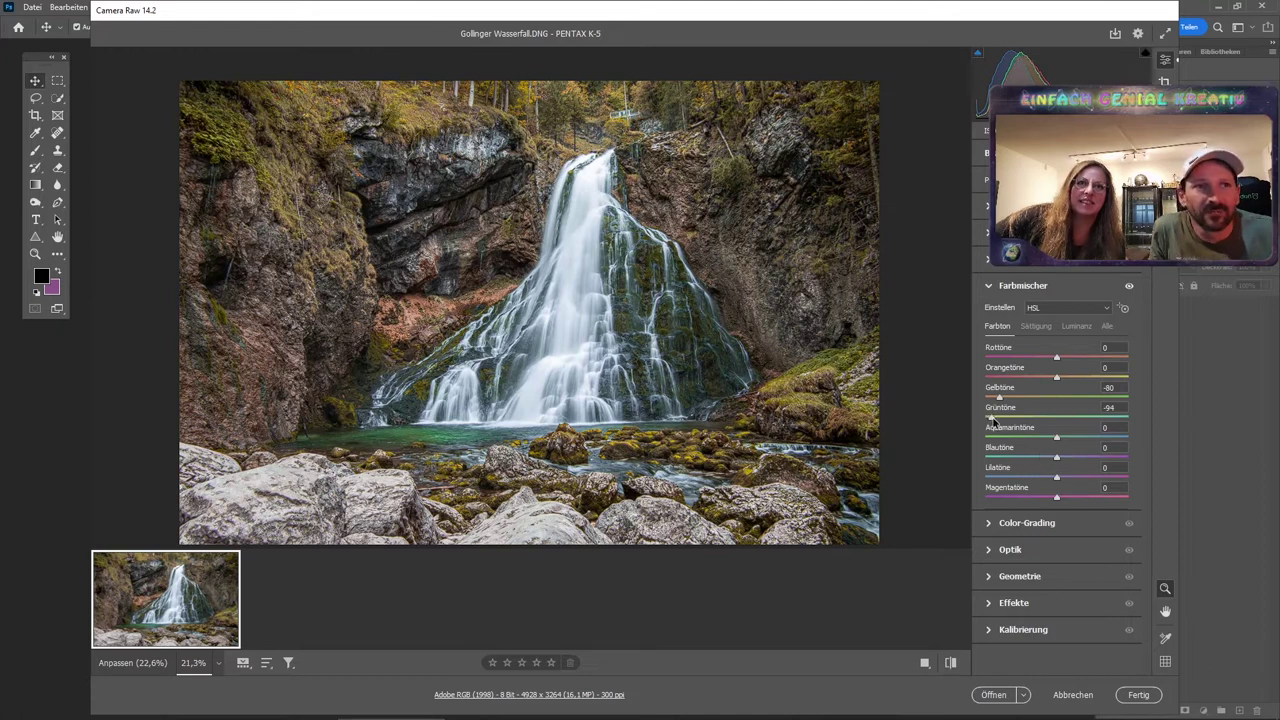
{"action": "left_click_drag", "start_coordinate": [994, 422], "coordinate": [1147, 421]}
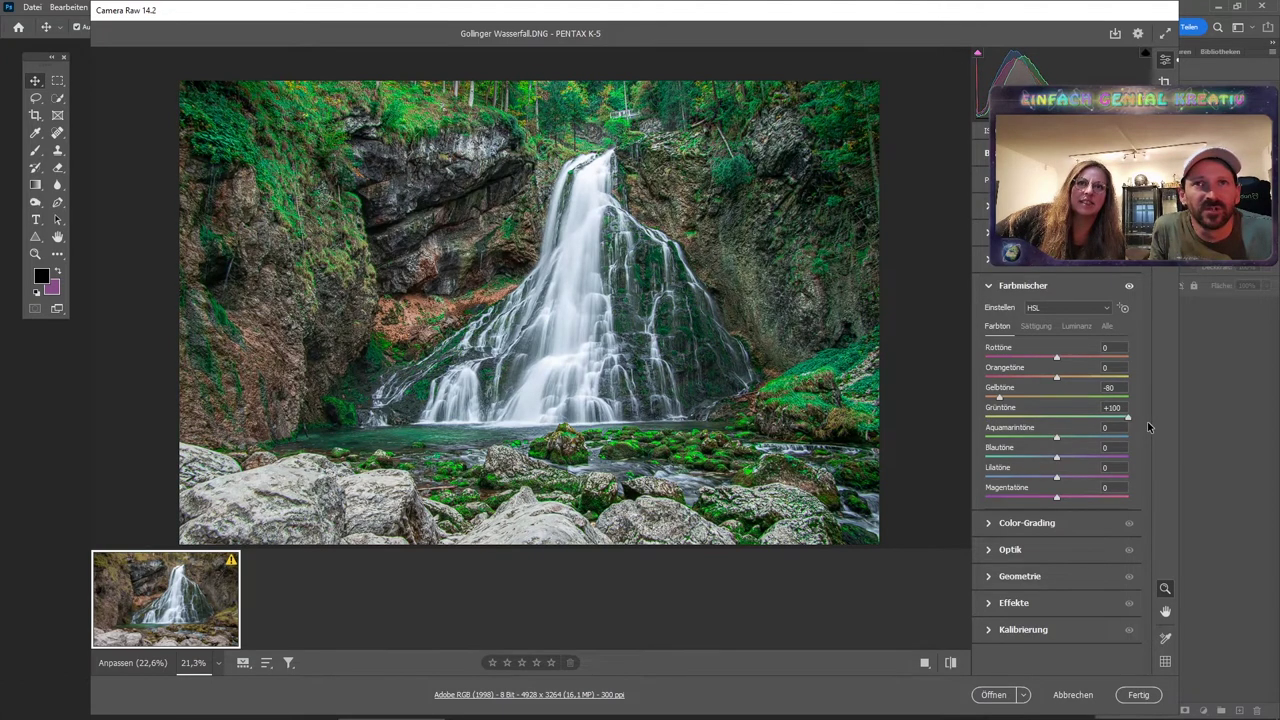
{"action": "left_click_drag", "start_coordinate": [1147, 421], "coordinate": [1043, 420]}
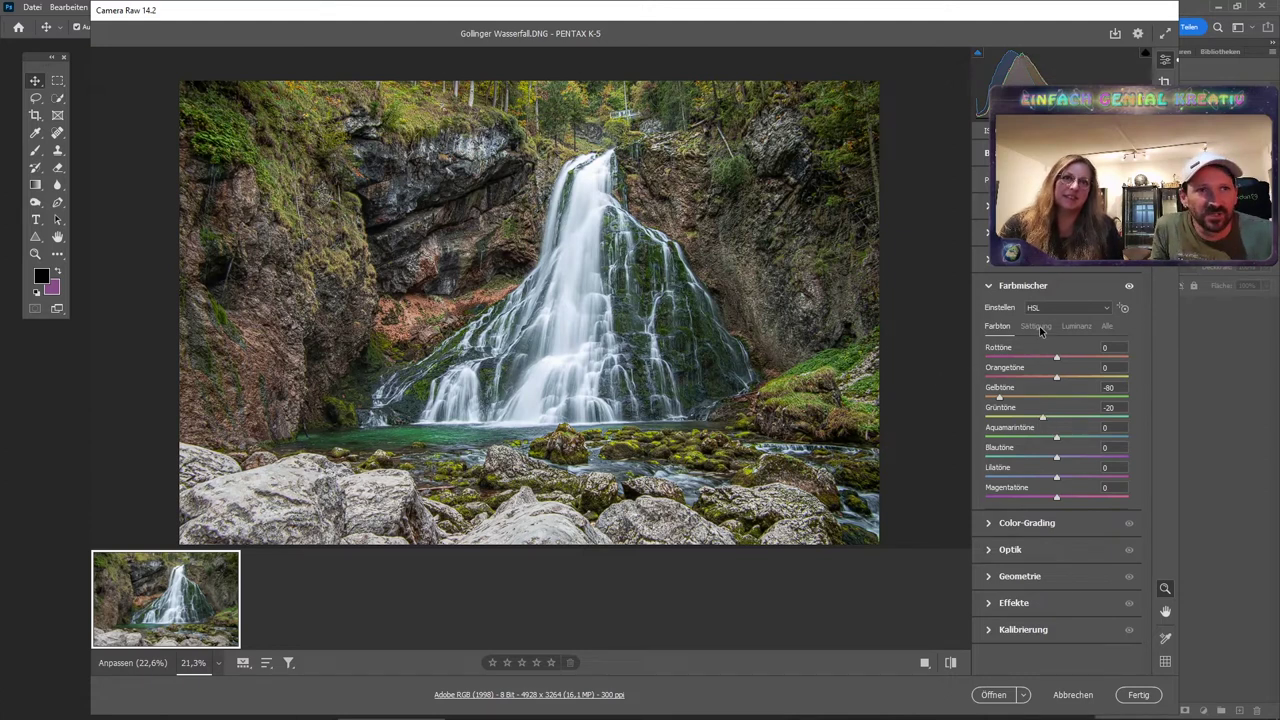
In the Sättigung view, tune green saturation toward +24 and orange saturation to +1.
{"action": "left_click", "coordinate": [1037, 327]}
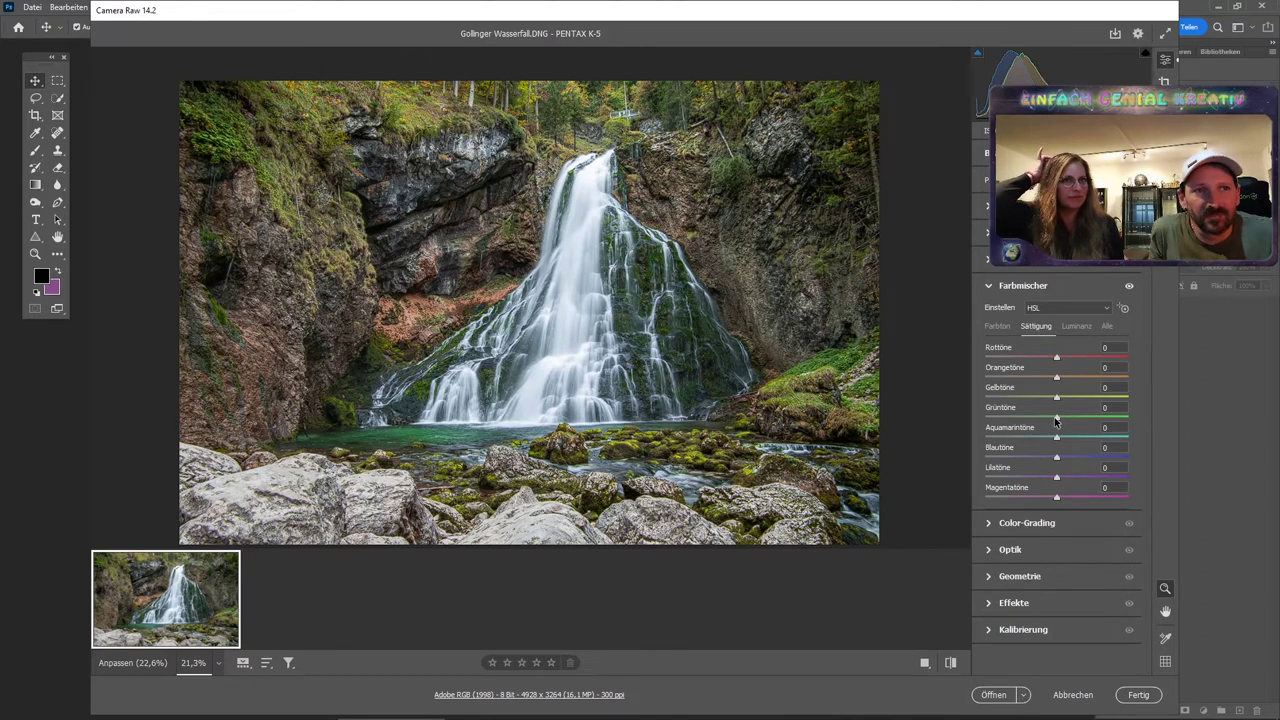
{"action": "left_click_drag", "start_coordinate": [1057, 420], "coordinate": [1141, 416]}
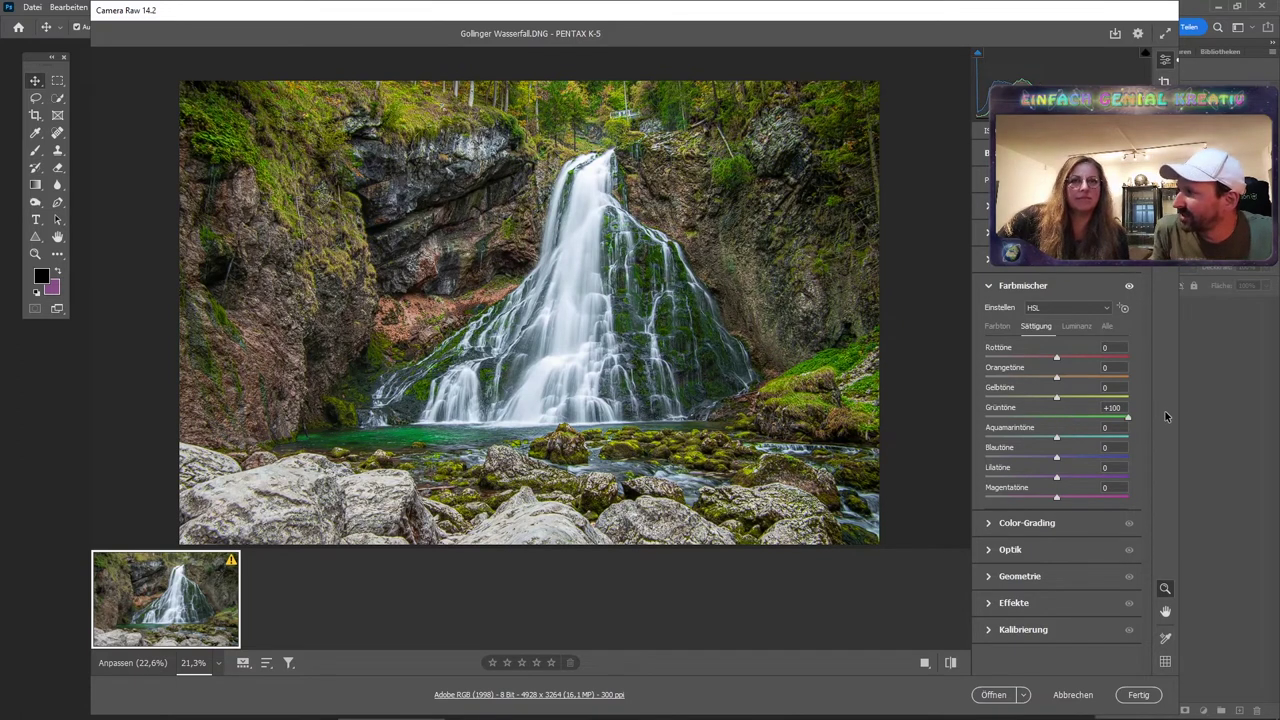
{"action": "mouse_move", "coordinate": [1128, 416]}
{"action": "left_mouse_down"}
{"action": "mouse_move", "coordinate": [958, 418]}
{"action": "mouse_move", "coordinate": [1071, 423]}
{"action": "left_mouse_up"}
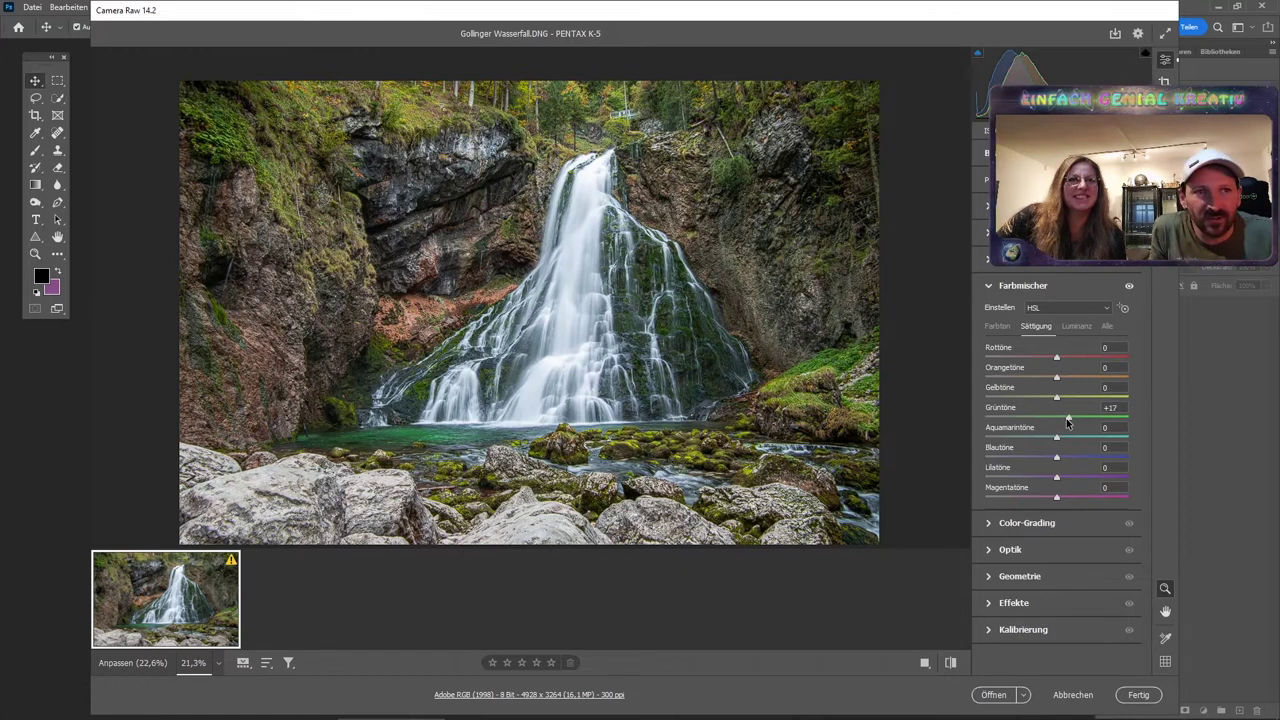
{"action": "left_click_drag", "start_coordinate": [1067, 423], "coordinate": [1076, 400]}
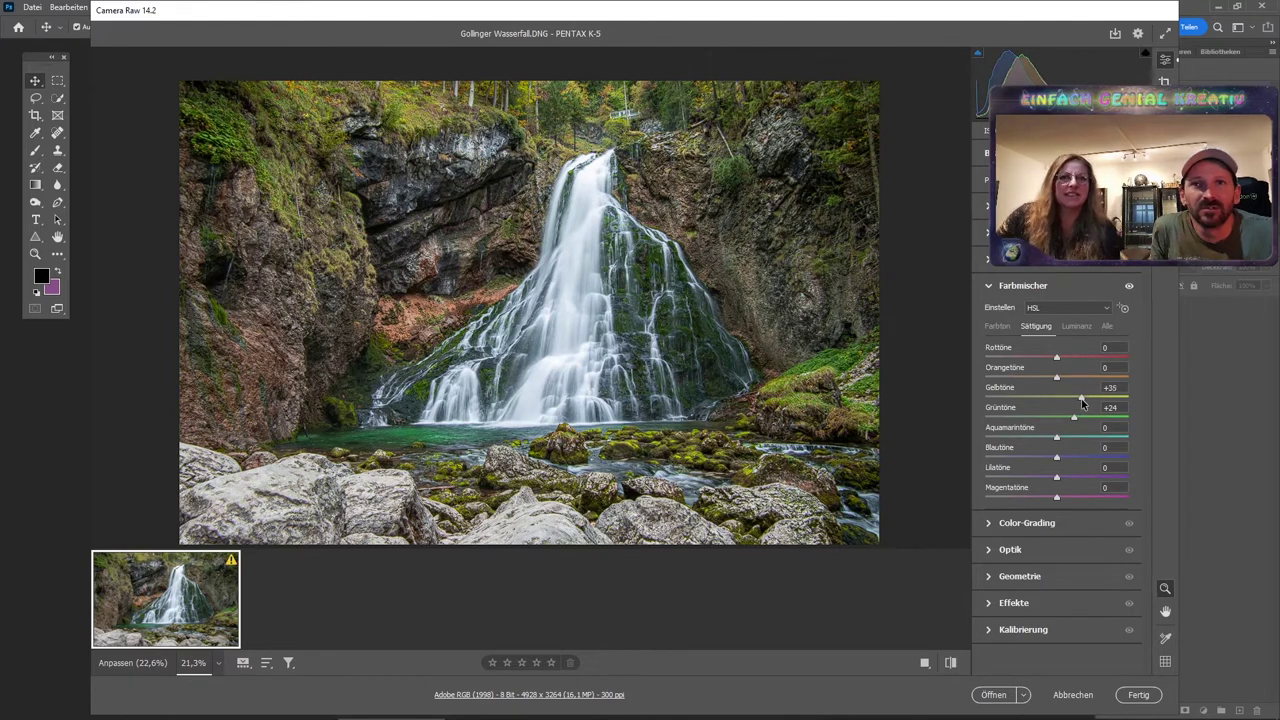
{"action": "left_click_drag", "start_coordinate": [1050, 402], "coordinate": [1072, 402]}
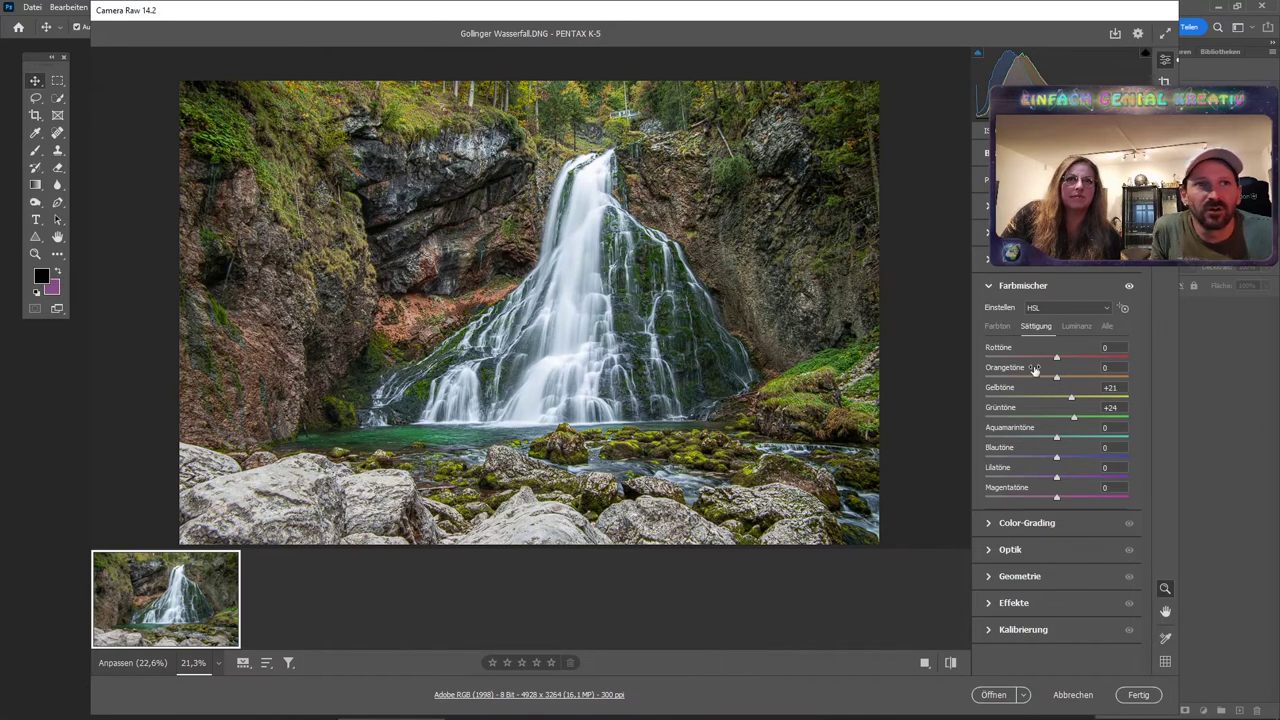
{"action": "mouse_move", "coordinate": [1057, 378]}
{"action": "left_mouse_down"}
{"action": "mouse_move", "coordinate": [1105, 378]}
{"action": "mouse_move", "coordinate": [1059, 379]}
{"action": "left_mouse_up"}
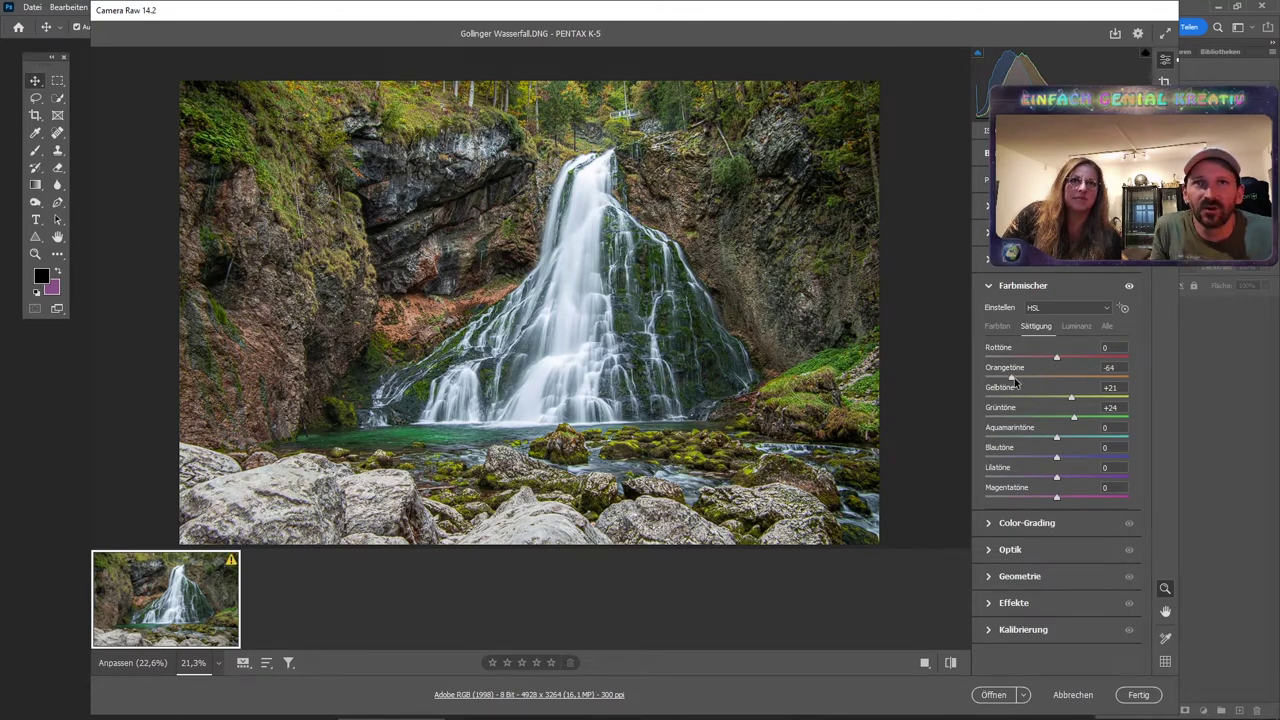
{"action": "mouse_move", "coordinate": [1014, 381]}
{"action": "left_mouse_down"}
{"action": "mouse_move", "coordinate": [1150, 386]}
{"action": "mouse_move", "coordinate": [1056, 390]}
{"action": "left_mouse_up"}
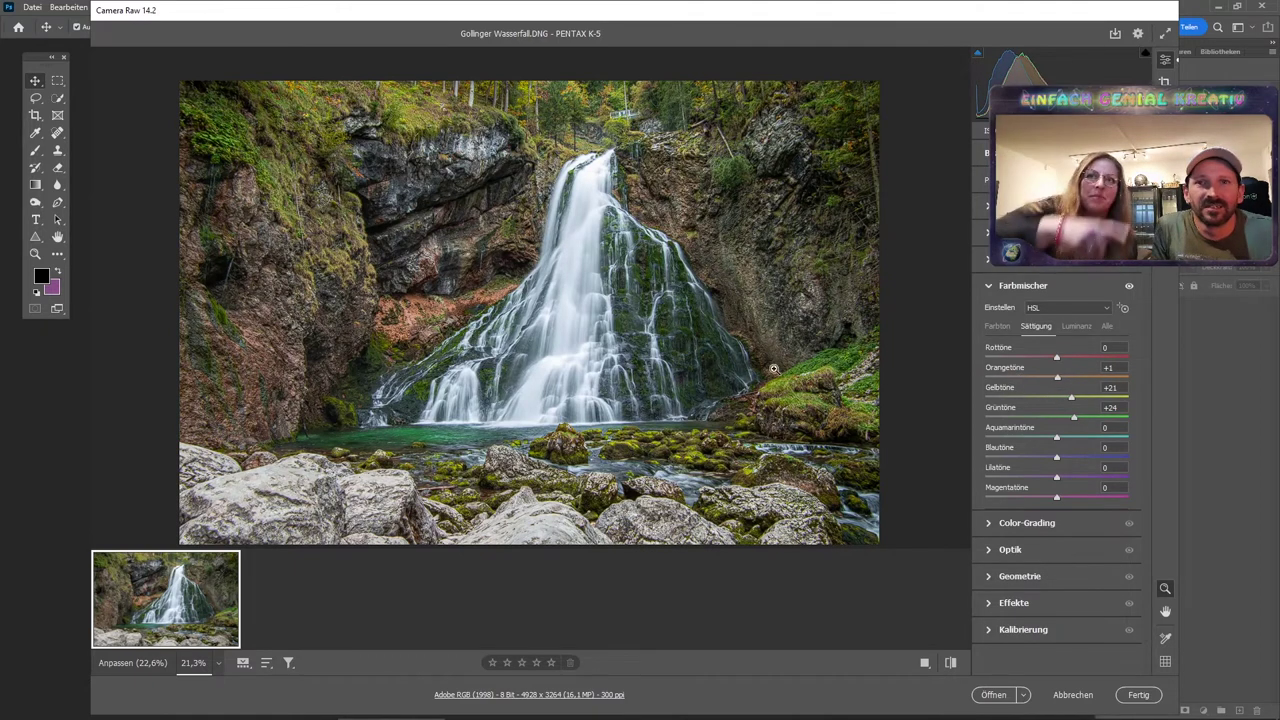
Recheck the hue values, then settle yellow saturation at +58.
{"action": "left_click", "coordinate": [997, 326]}
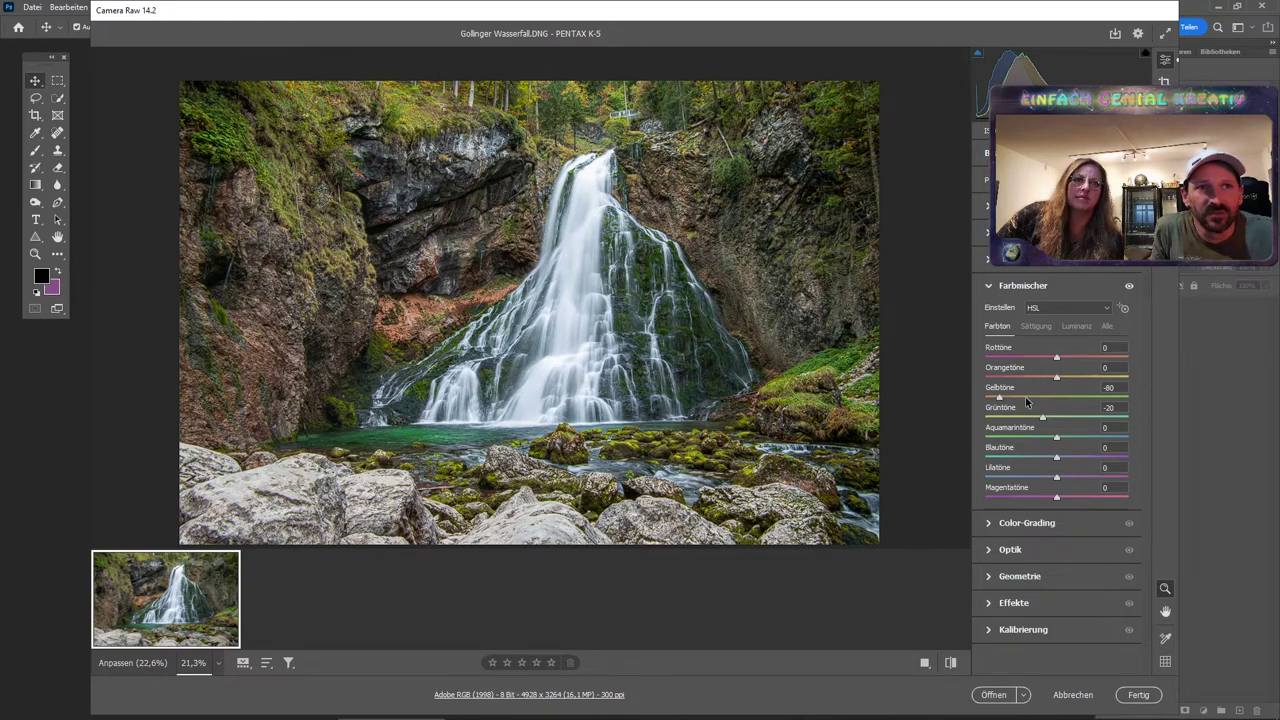
{"action": "left_click", "coordinate": [1033, 326]}
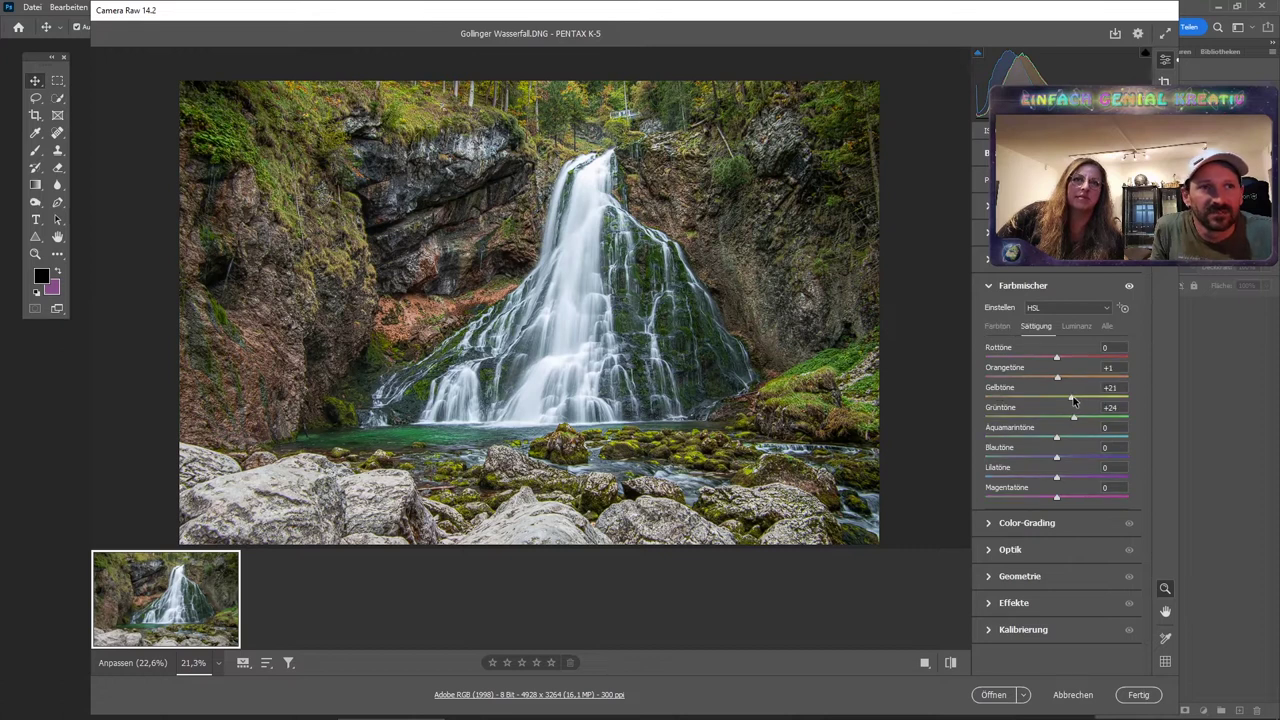
{"action": "left_click_drag", "start_coordinate": [1071, 398], "coordinate": [1139, 406]}
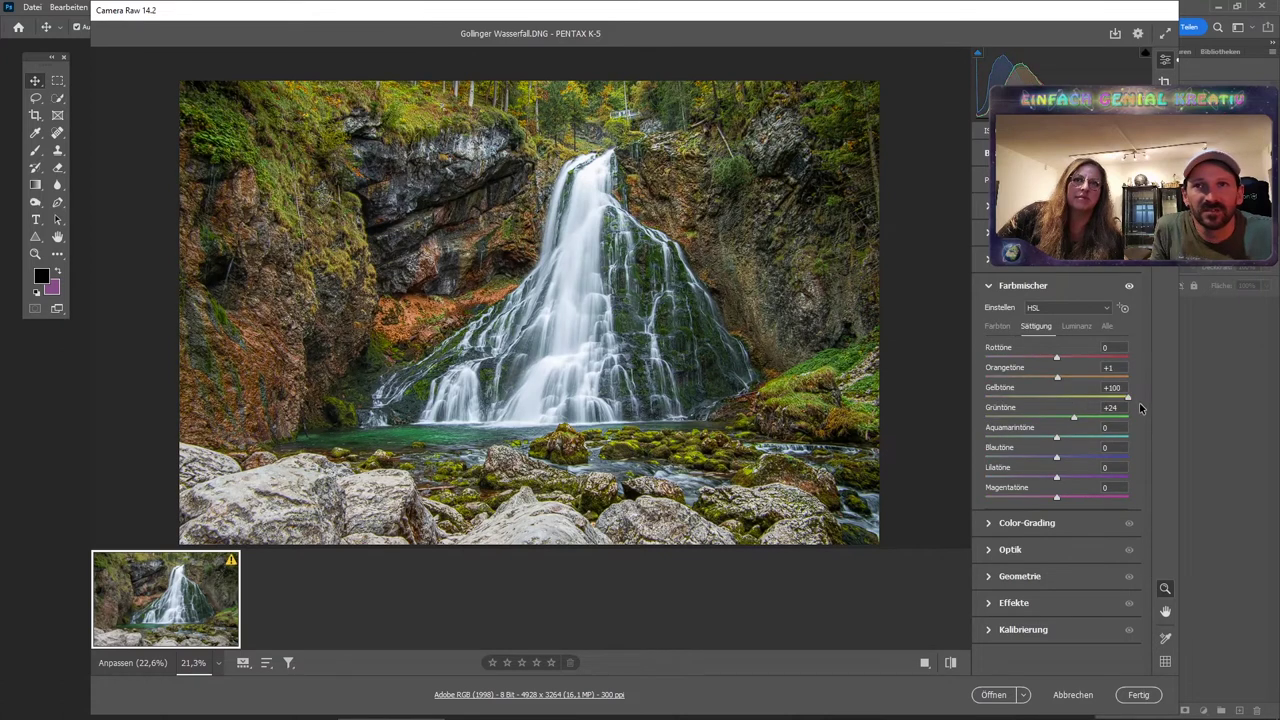
{"action": "key", "text": "Down"}
{"action": "key", "text": "Down"}
{"action": "key", "text": "Down"}
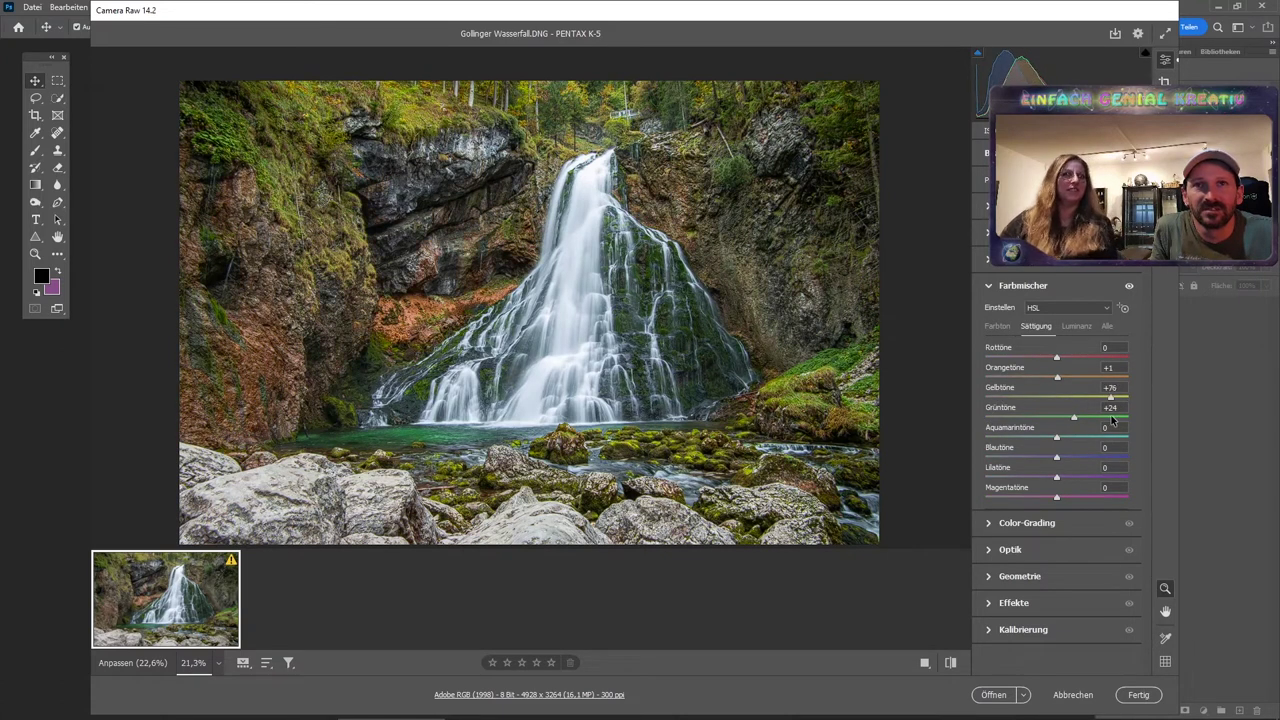
{"action": "left_click_drag", "start_coordinate": [1128, 420], "coordinate": [1098, 414]}
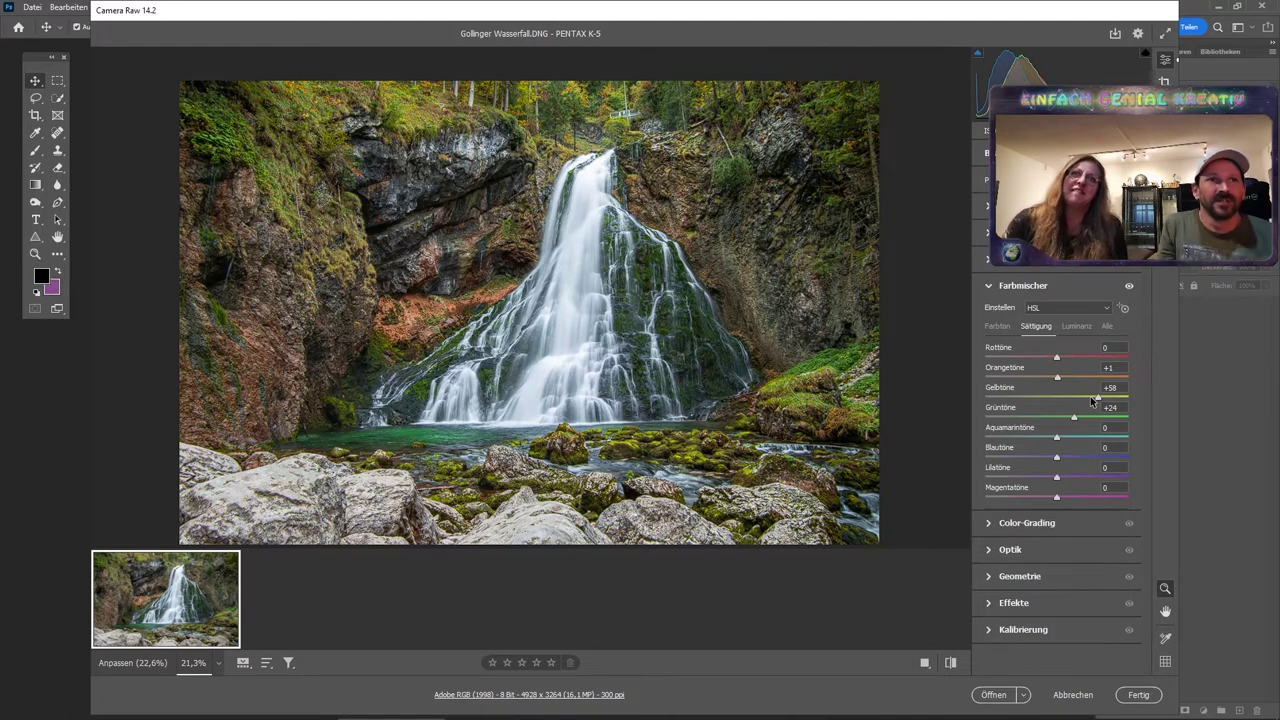
Collapse Farbmischer and show the Color-Grading Tiefen (shadows) wheel alone.
{"action": "left_click", "coordinate": [997, 290]}
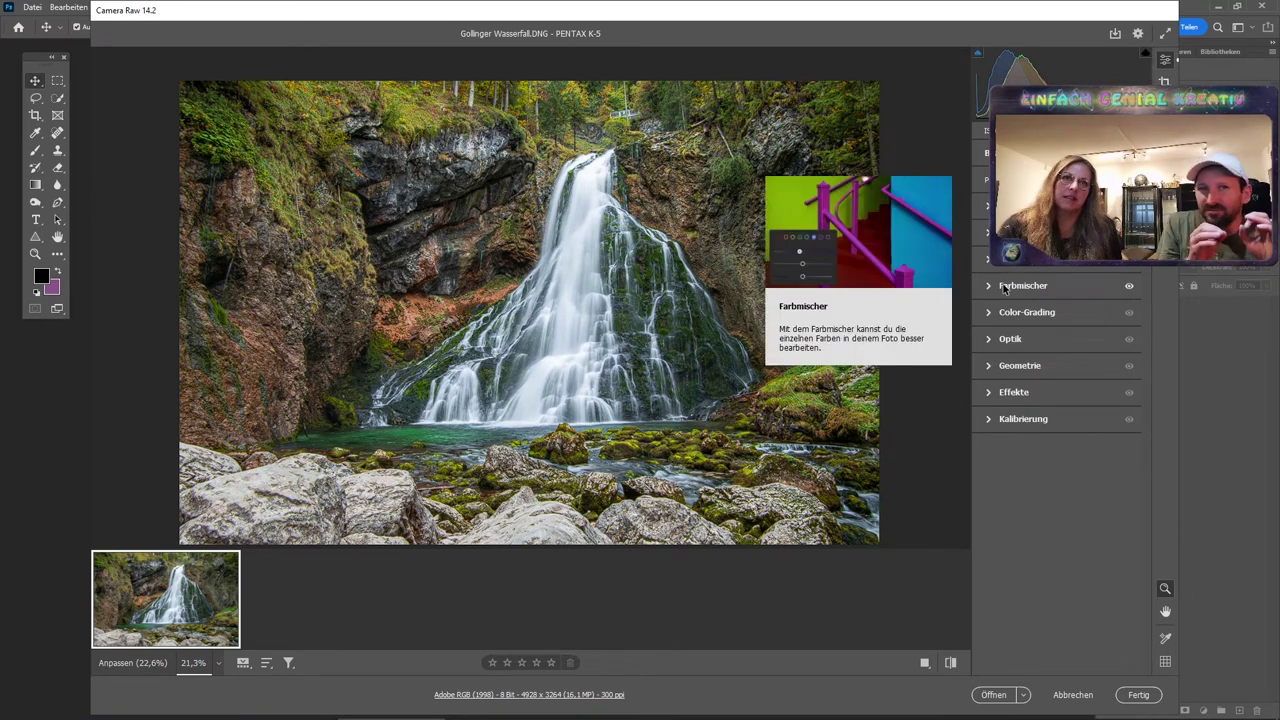
{"action": "mouse_move", "coordinate": [1022, 286]}
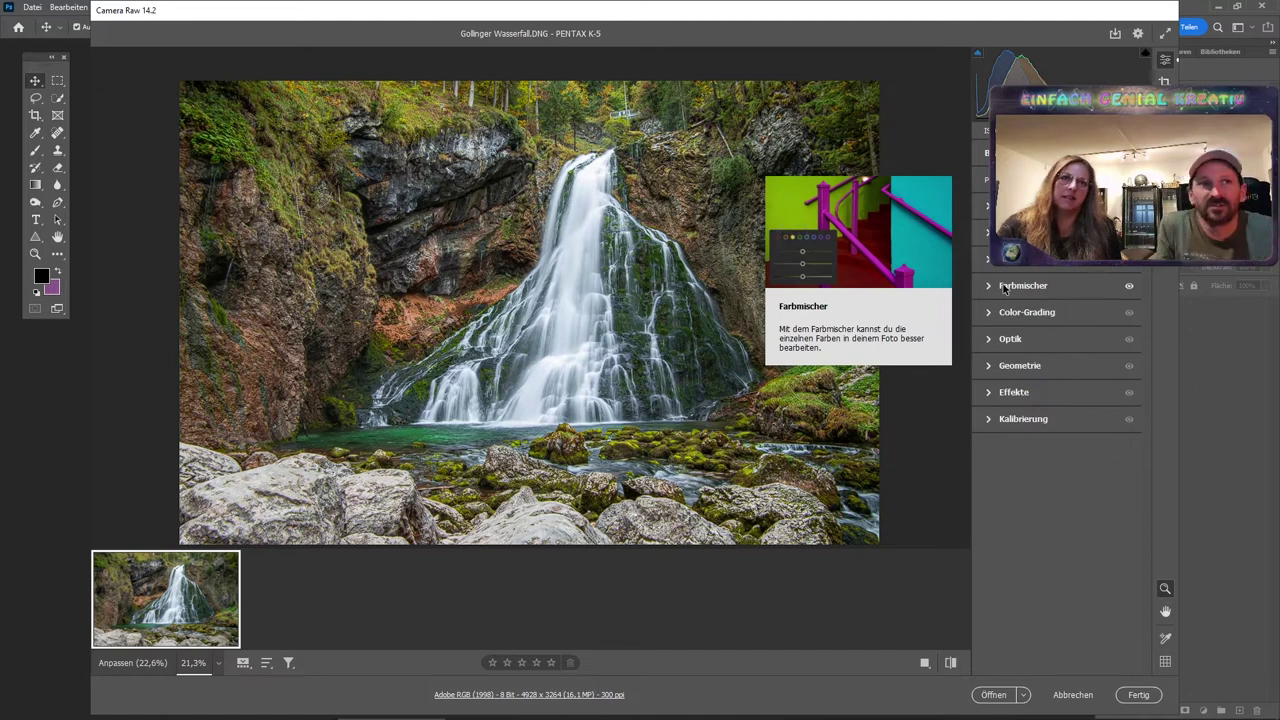
{"action": "left_click", "coordinate": [990, 312]}
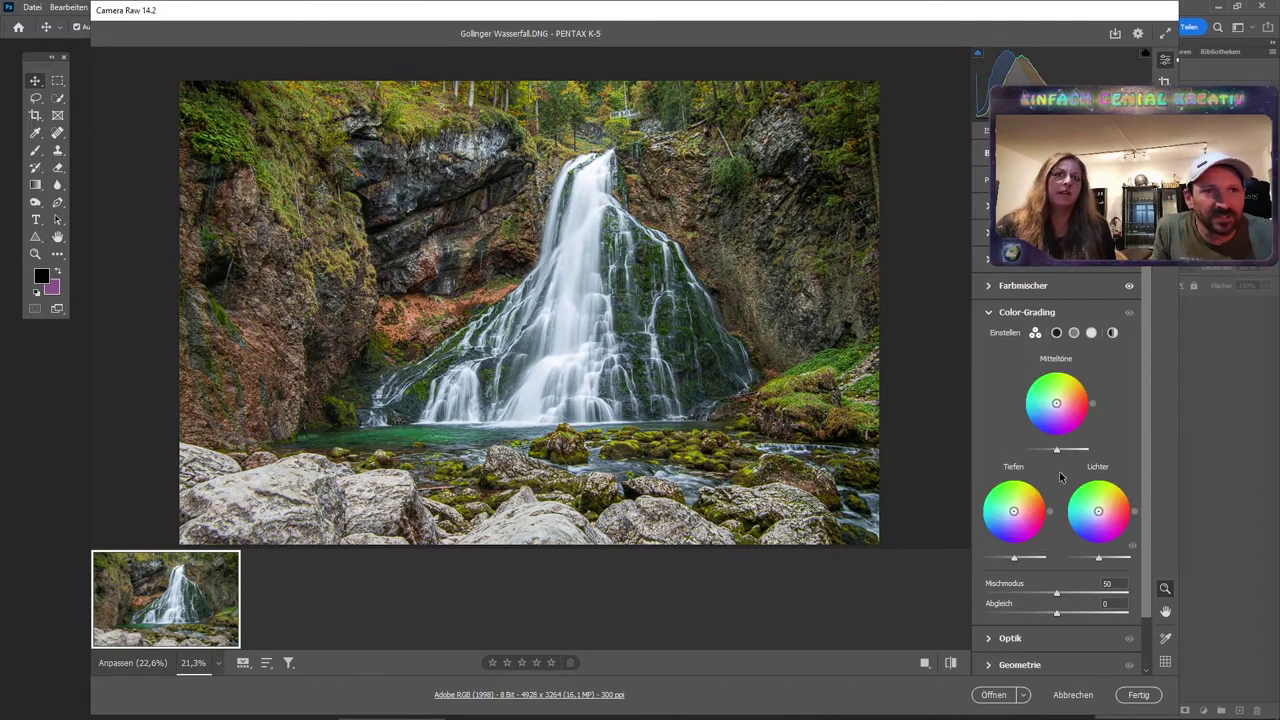
{"action": "left_click", "coordinate": [1057, 335]}
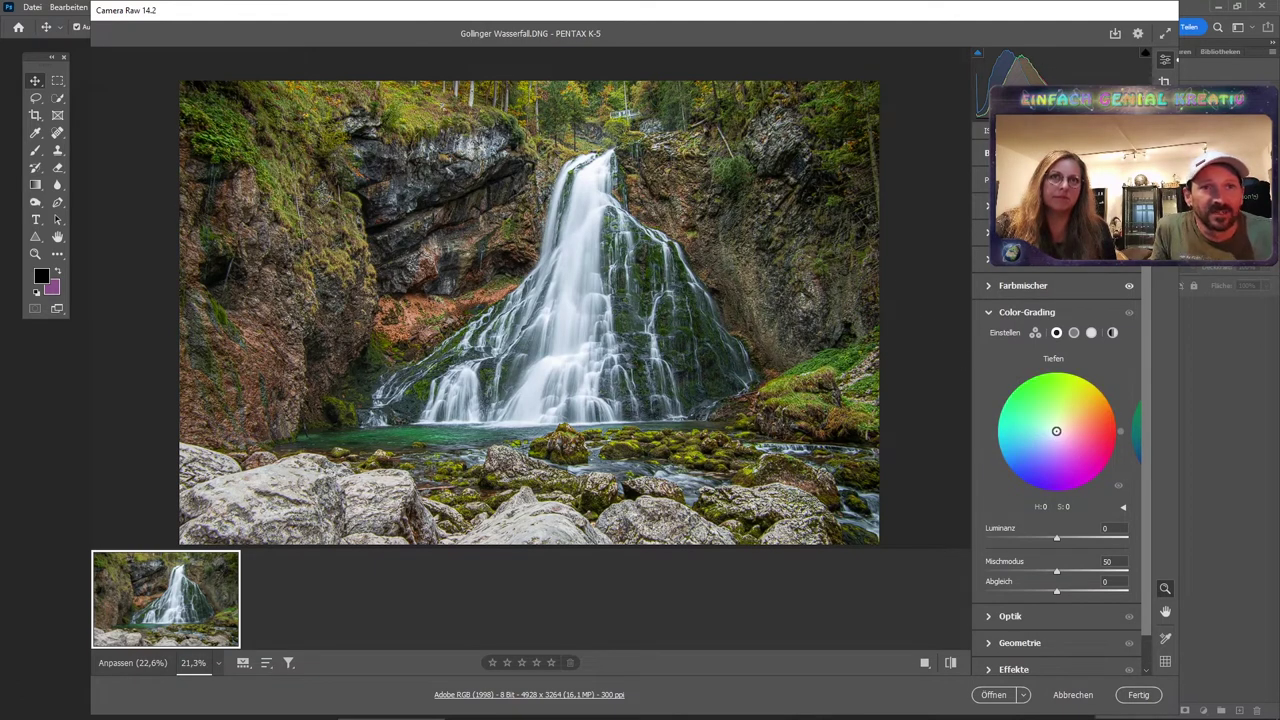
Give the shadows a faint blue tint (hue 231, saturation 15), then bring up the Optik panel.
{"action": "left_click_drag", "start_coordinate": [1056, 431], "coordinate": [1100, 442]}
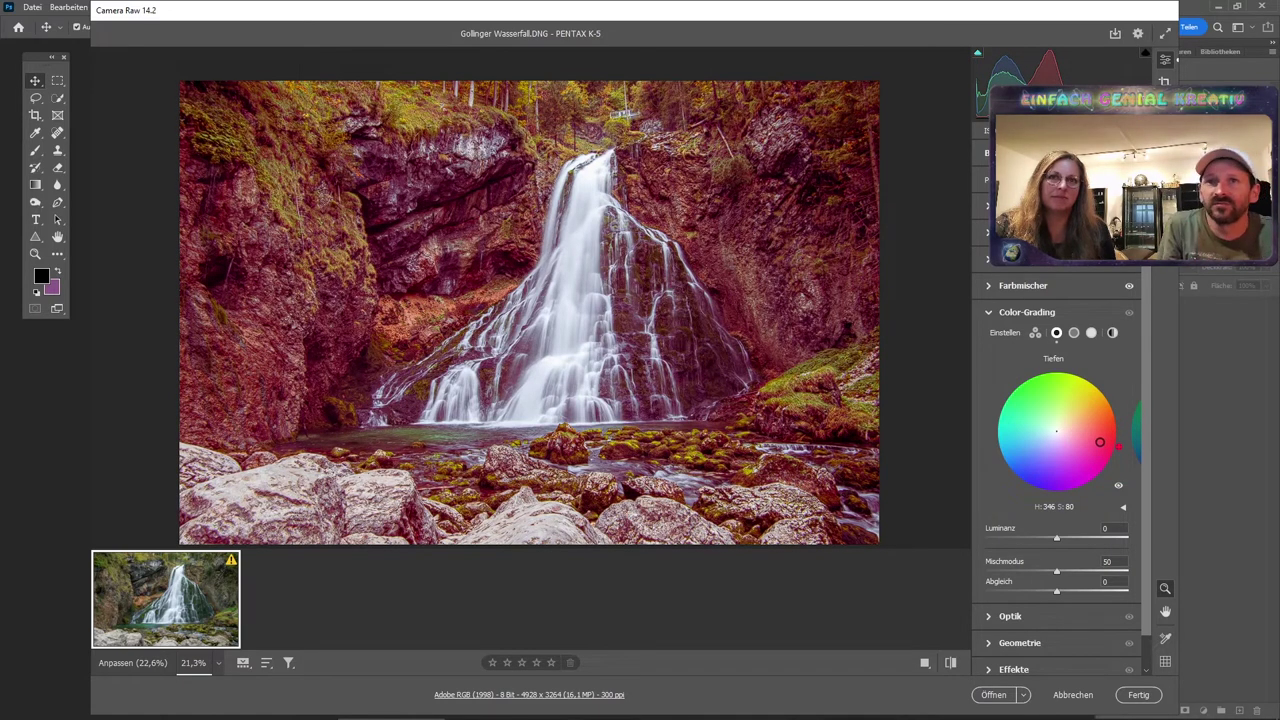
{"action": "mouse_move", "coordinate": [1100, 442]}
{"action": "left_mouse_down"}
{"action": "mouse_move", "coordinate": [993, 433]}
{"action": "mouse_move", "coordinate": [1049, 434]}
{"action": "left_mouse_up"}
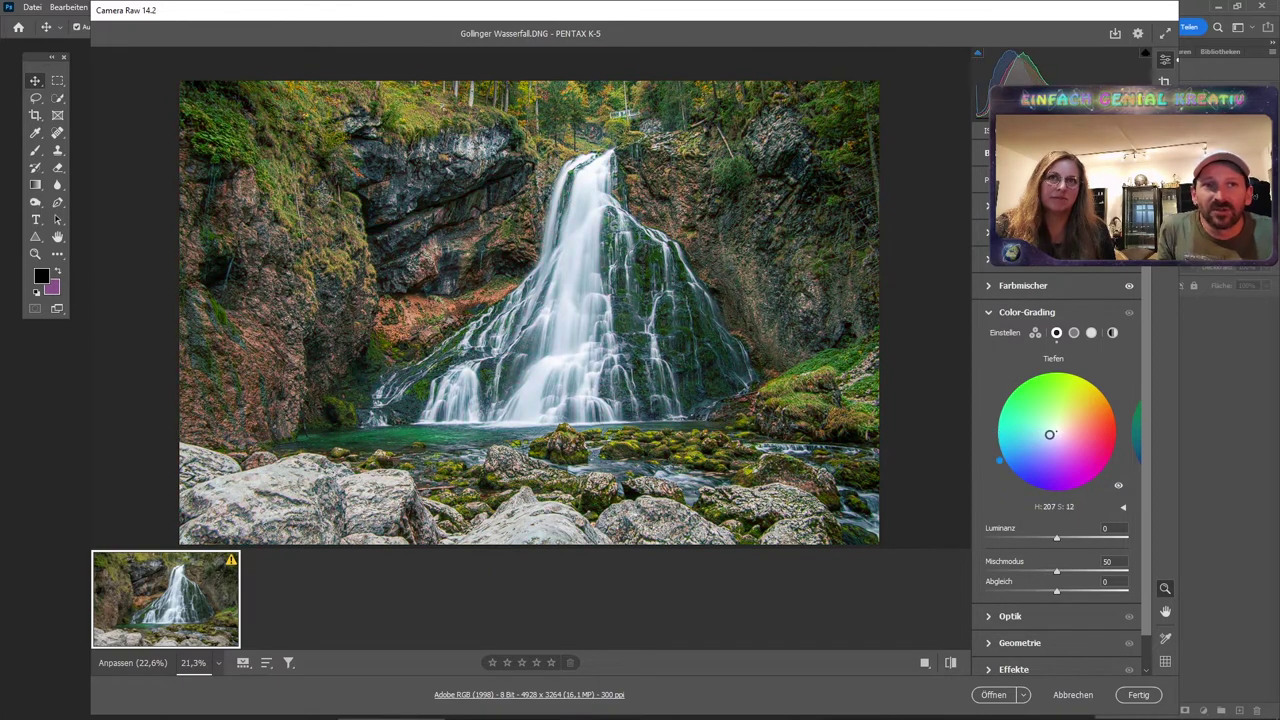
{"action": "left_click_drag", "start_coordinate": [1049, 434], "coordinate": [1049, 440]}
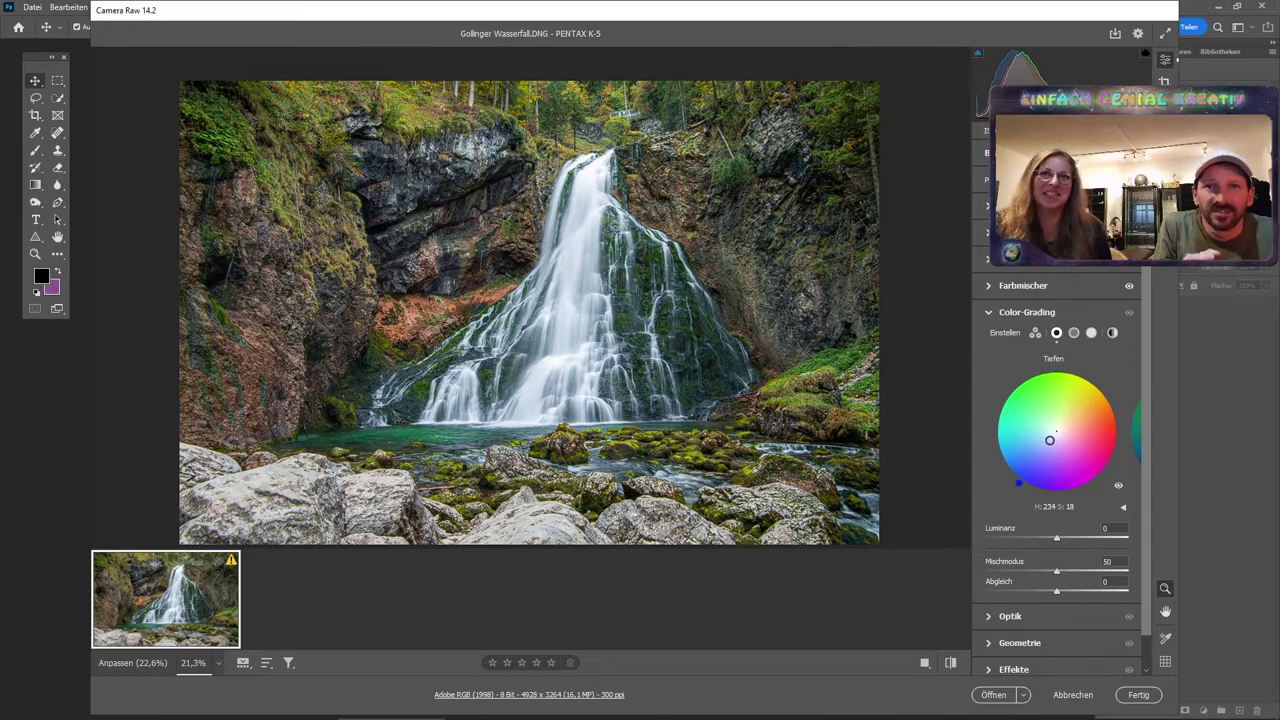
{"action": "left_click_drag", "start_coordinate": [1049, 440], "coordinate": [1050, 438]}
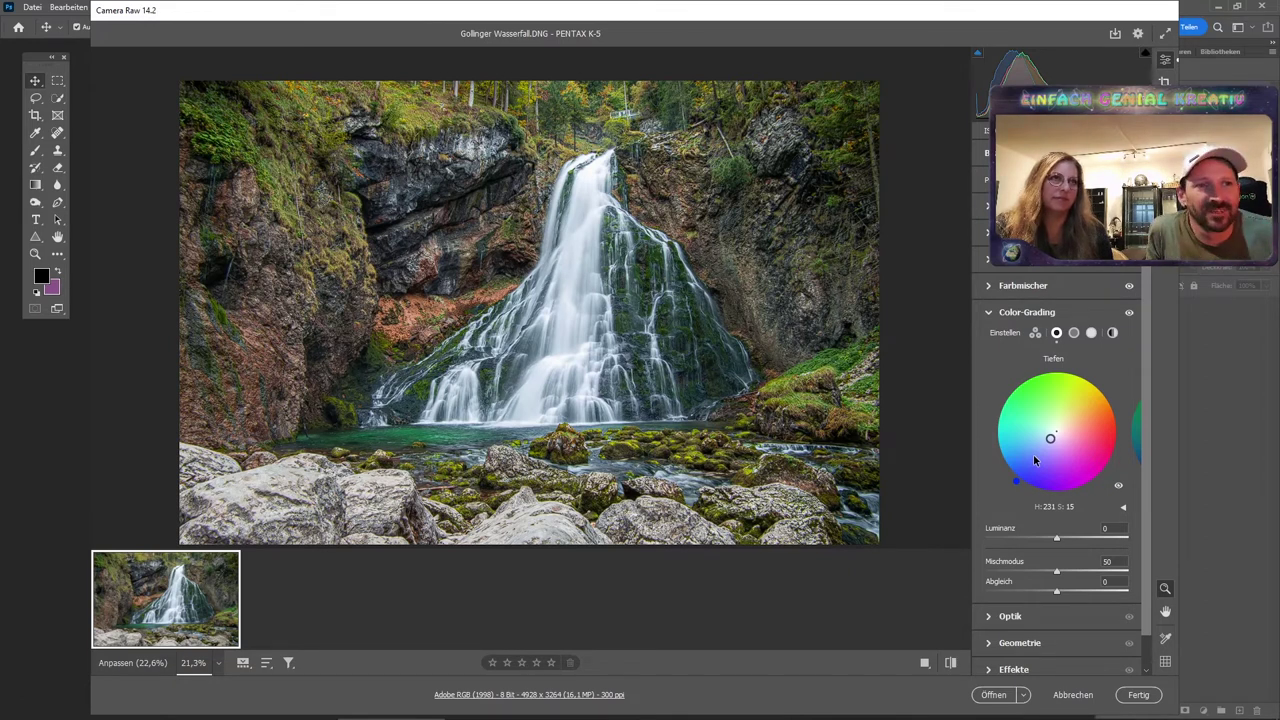
{"action": "left_click", "coordinate": [990, 314]}
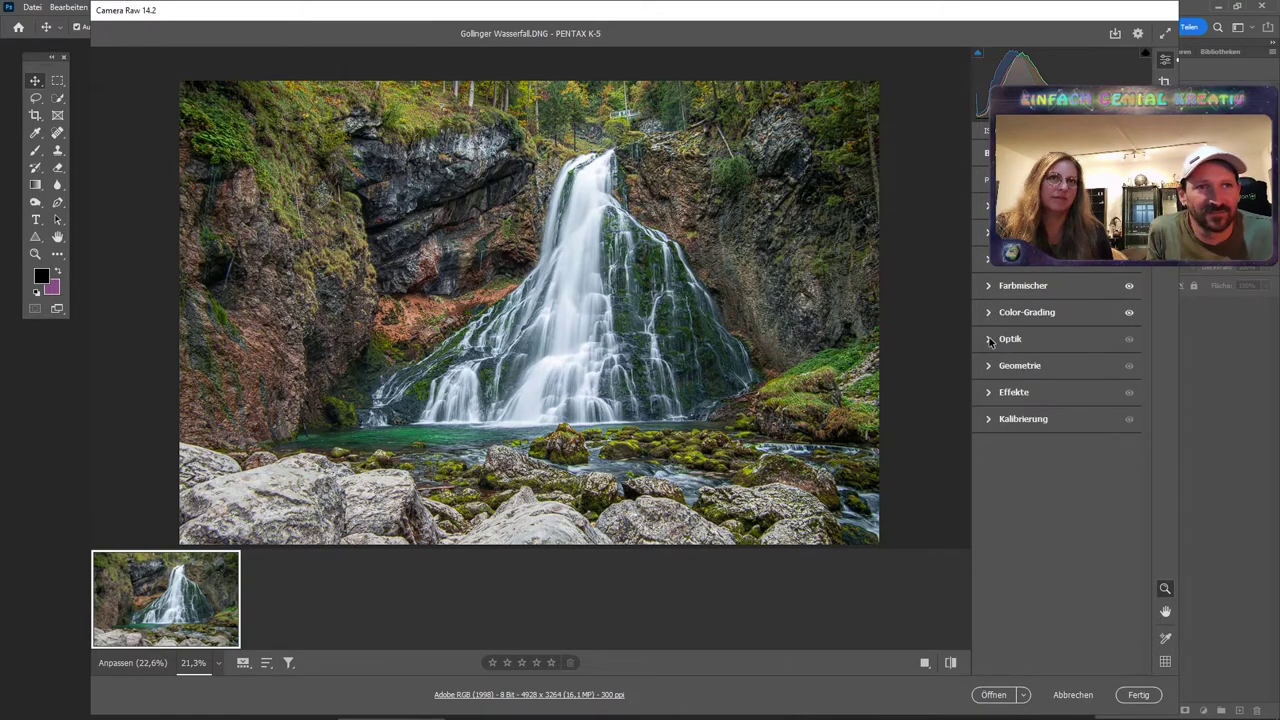
{"action": "left_click", "coordinate": [990, 340]}
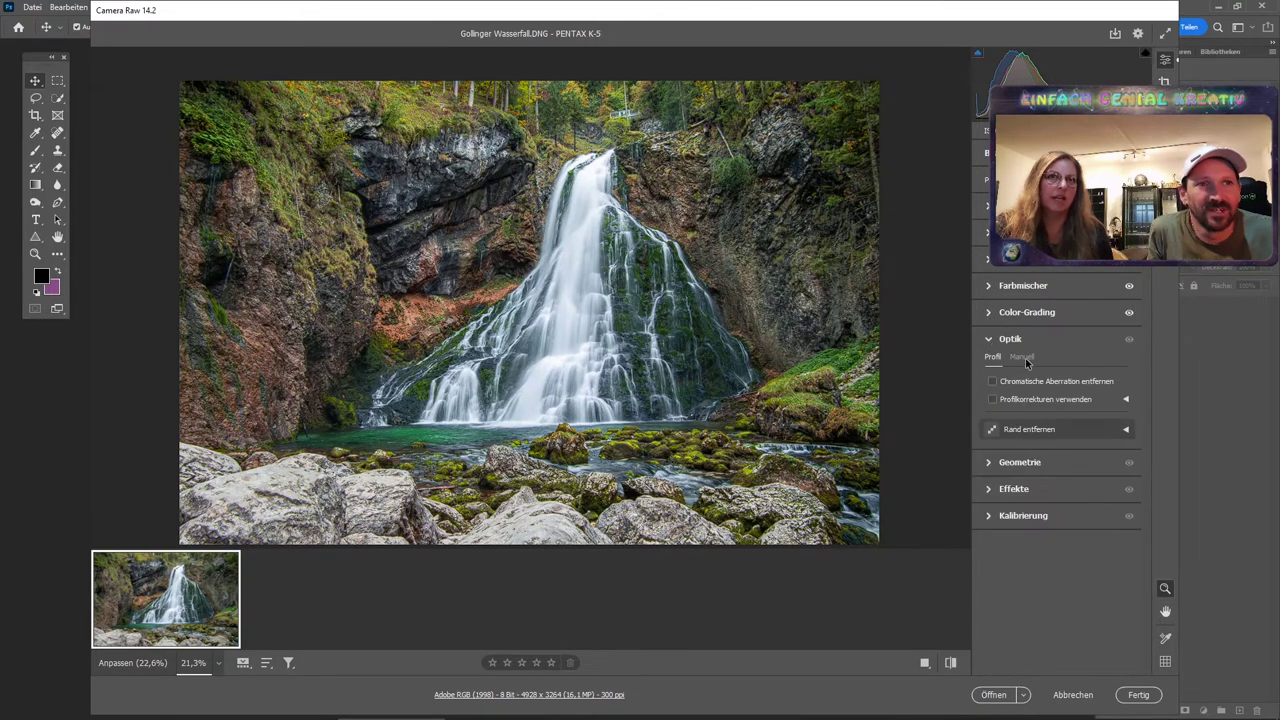
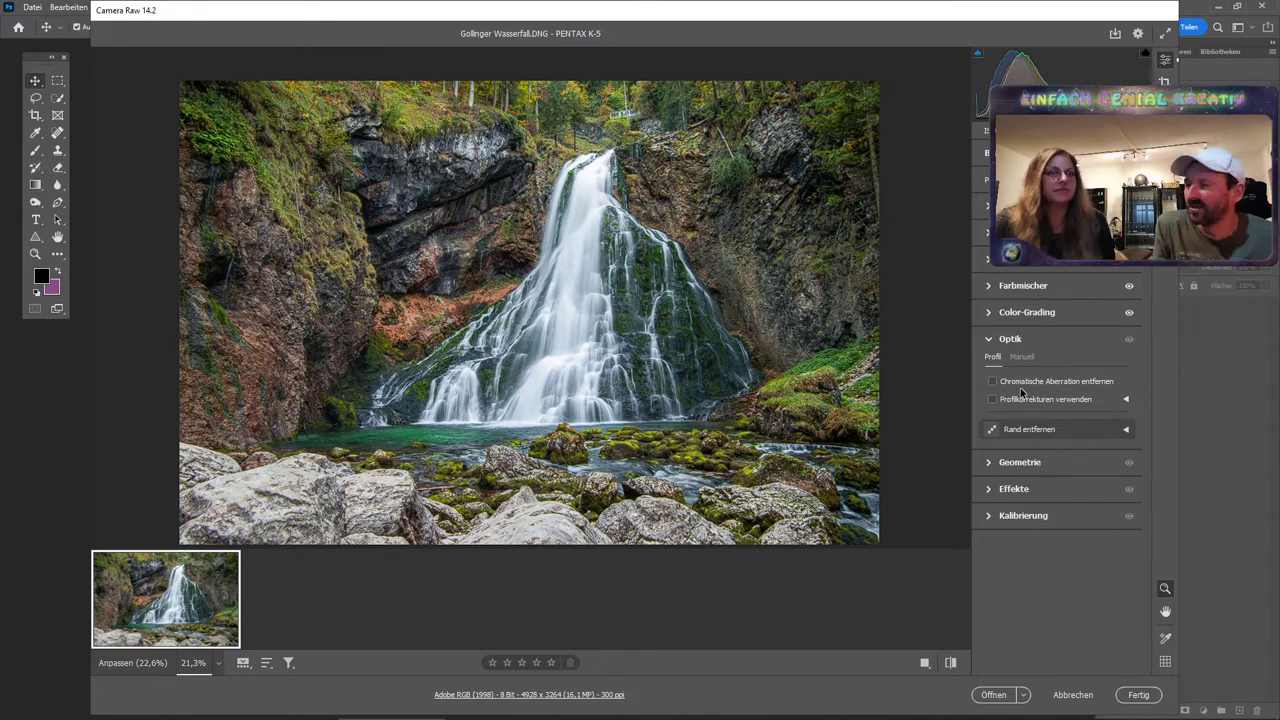
Set a barely visible vignette of about +9 in the Effekte panel.
{"action": "left_click", "coordinate": [991, 469]}
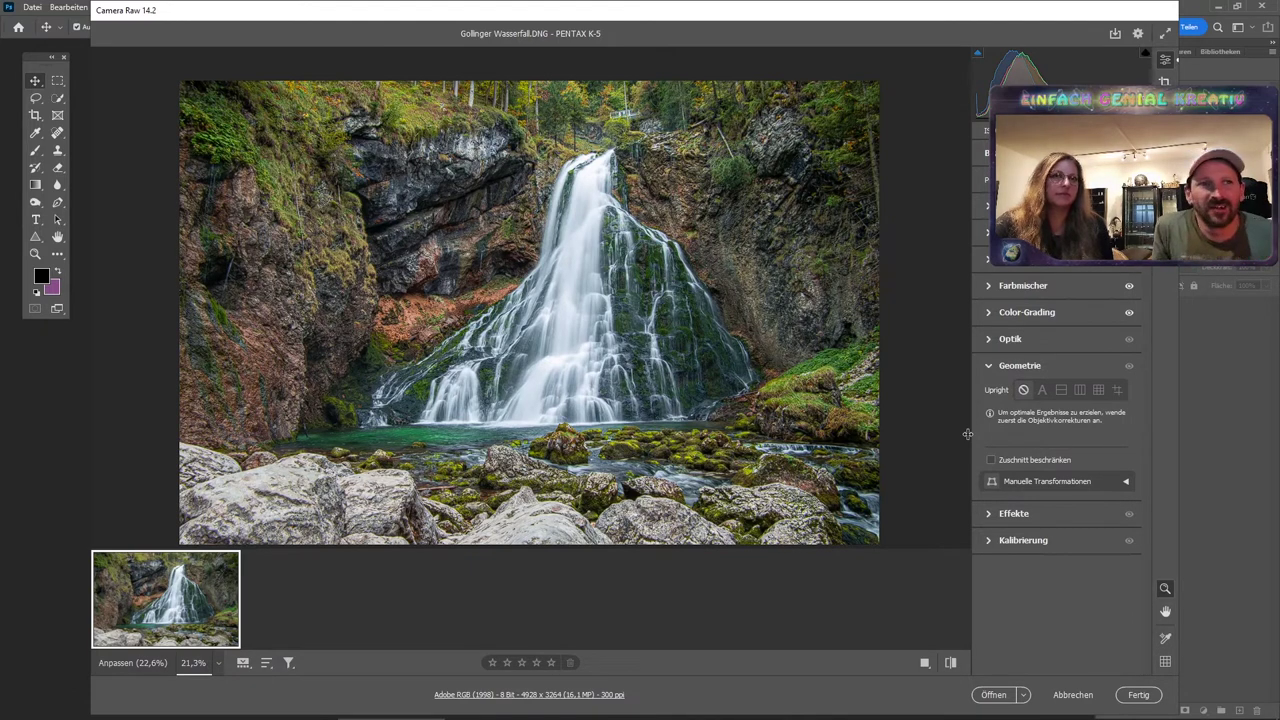
{"action": "left_click", "coordinate": [991, 514]}
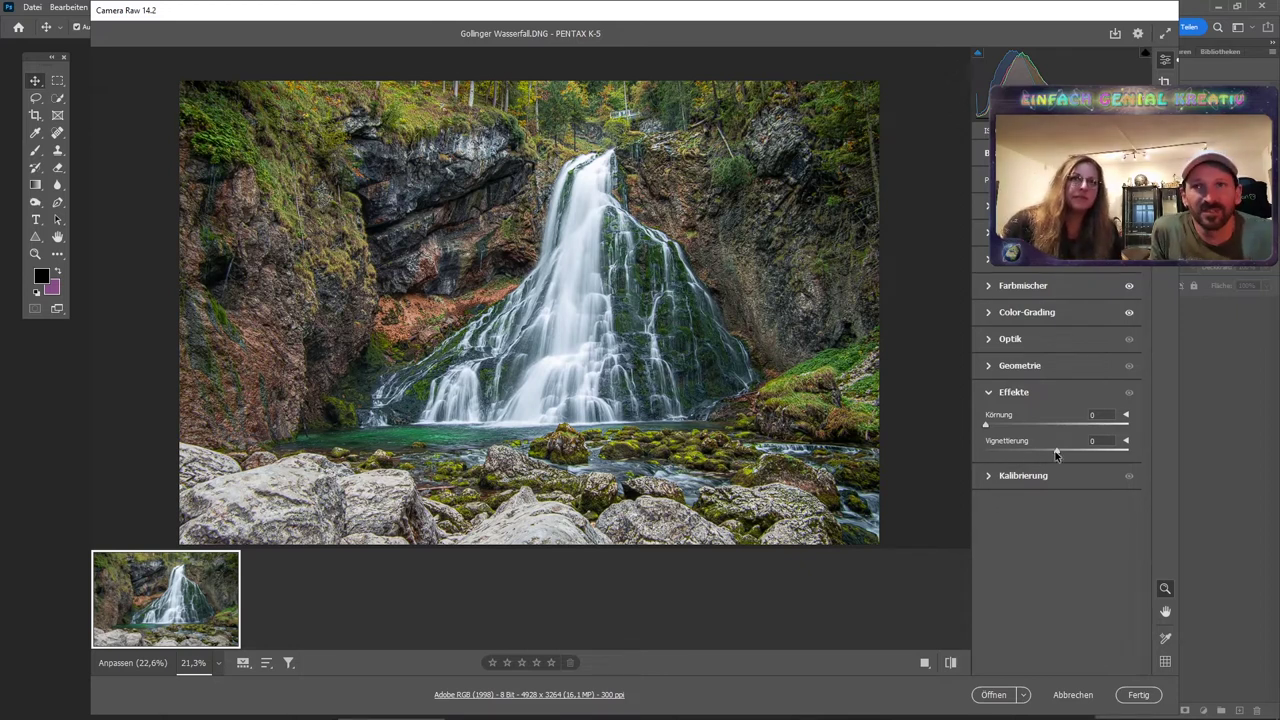
{"action": "left_click_drag", "start_coordinate": [1056, 452], "coordinate": [995, 452]}
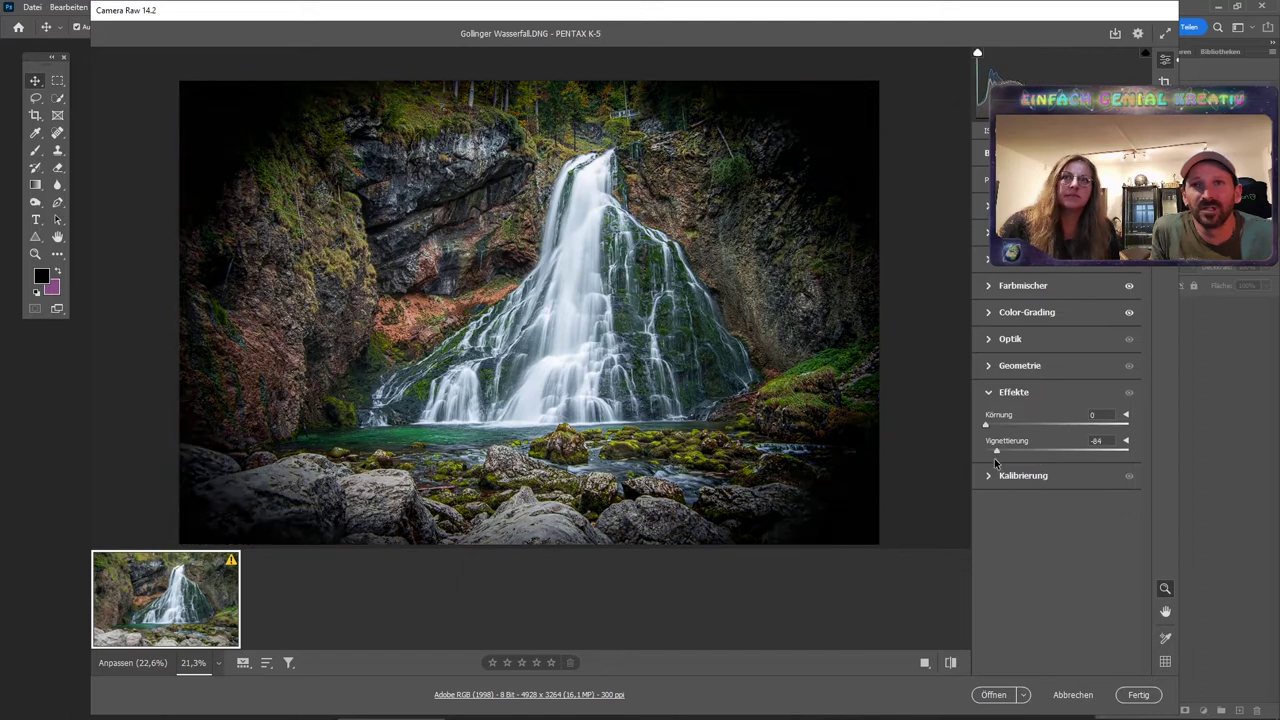
{"action": "left_click_drag", "start_coordinate": [995, 452], "coordinate": [1065, 453]}
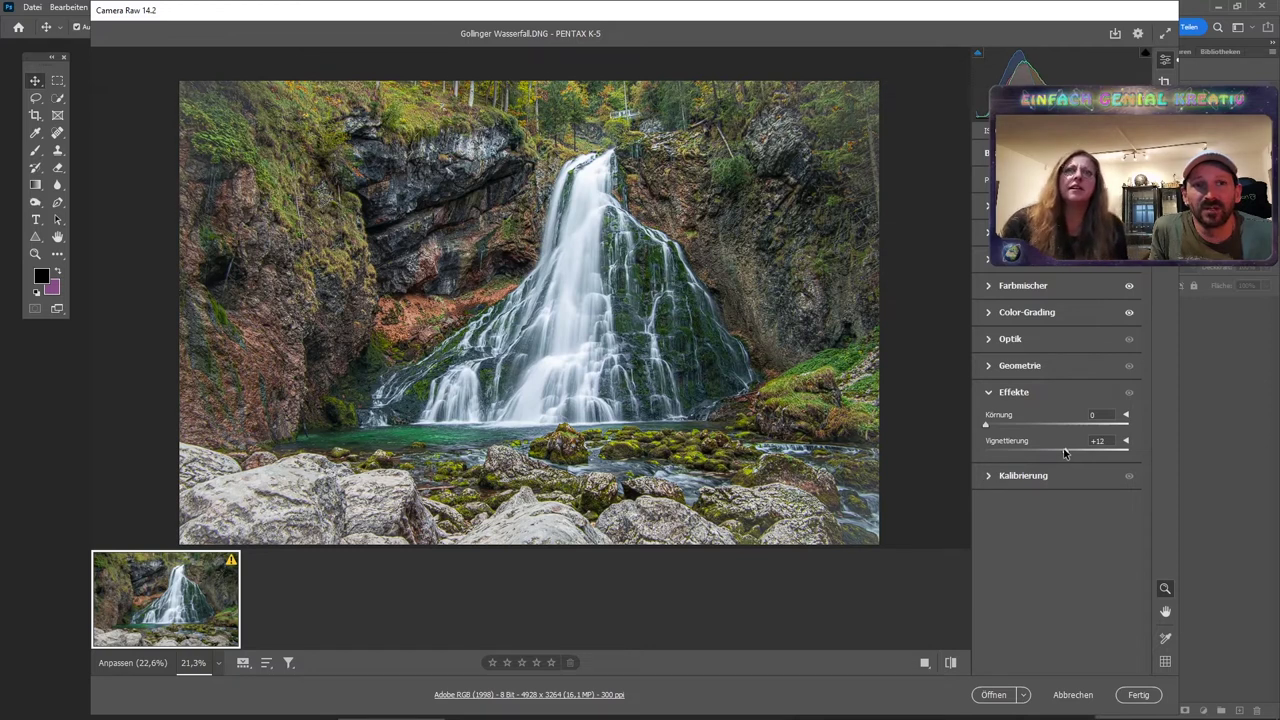
{"action": "left_click_drag", "start_coordinate": [1065, 453], "coordinate": [1062, 452]}
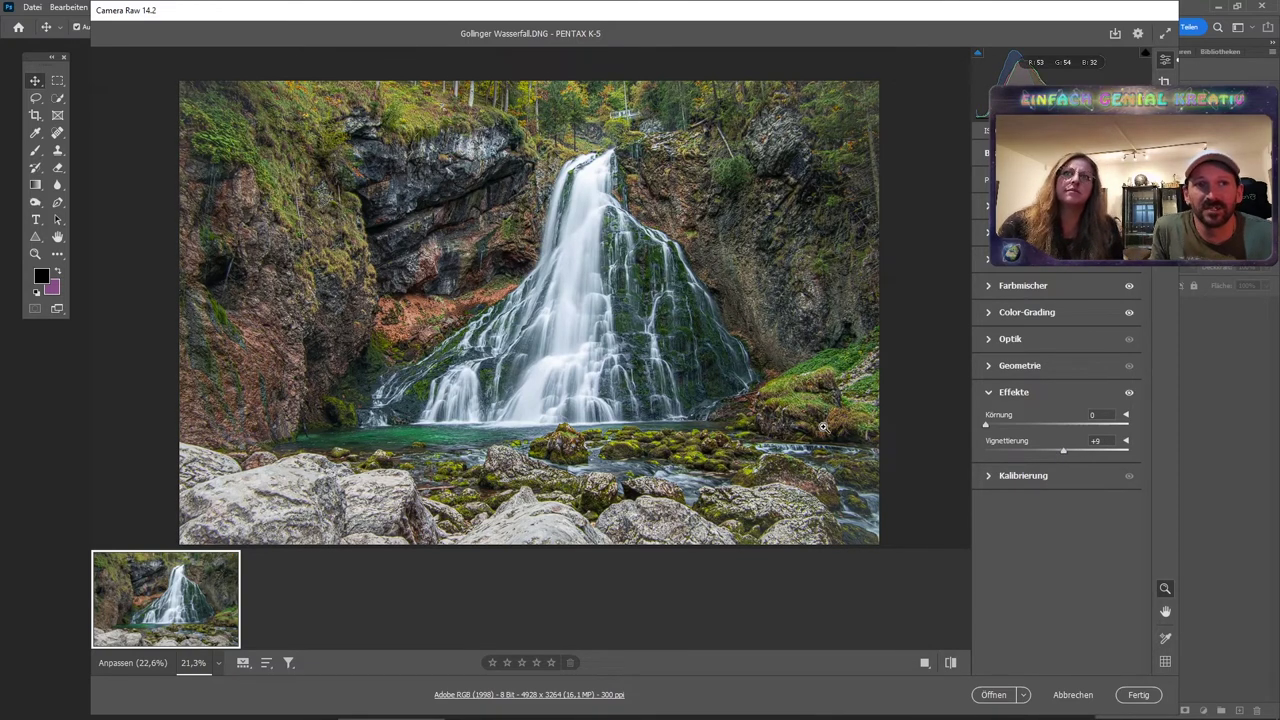
Check the Optik and Kalibrierung panels, then open the waterfall photo in Photoshop.
{"action": "left_click", "coordinate": [989, 341]}
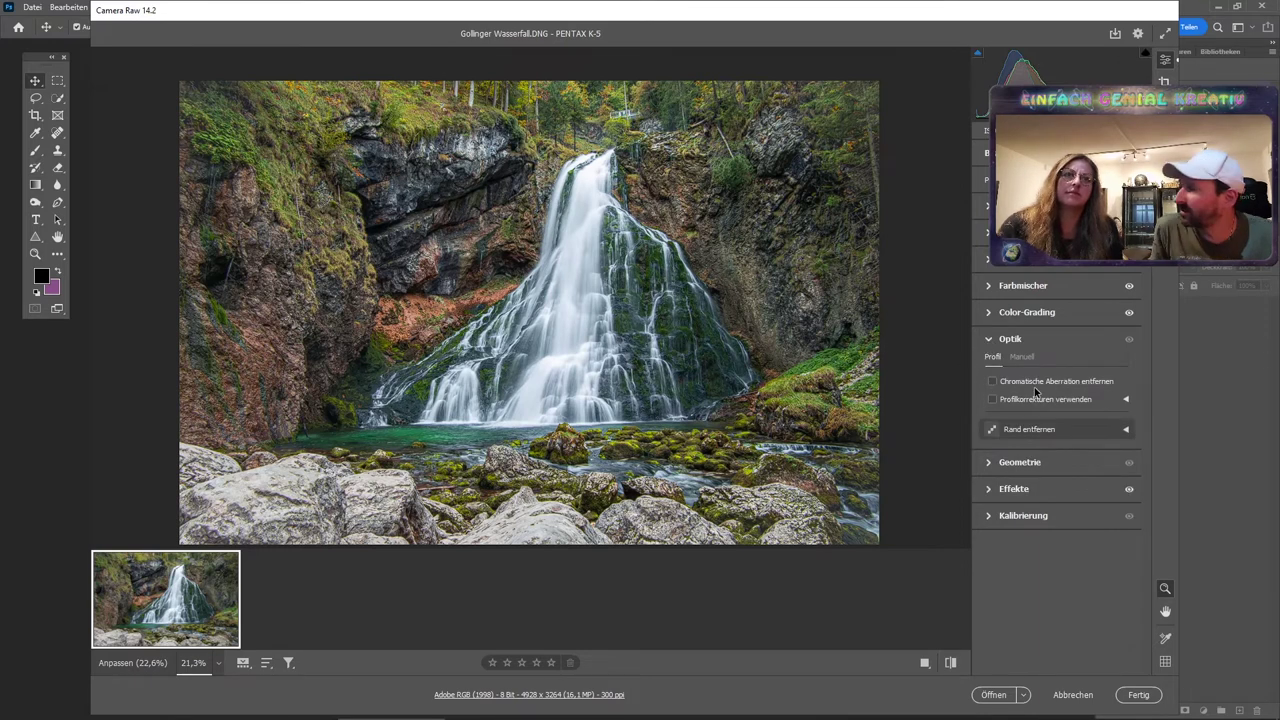
{"action": "left_click", "coordinate": [990, 341]}
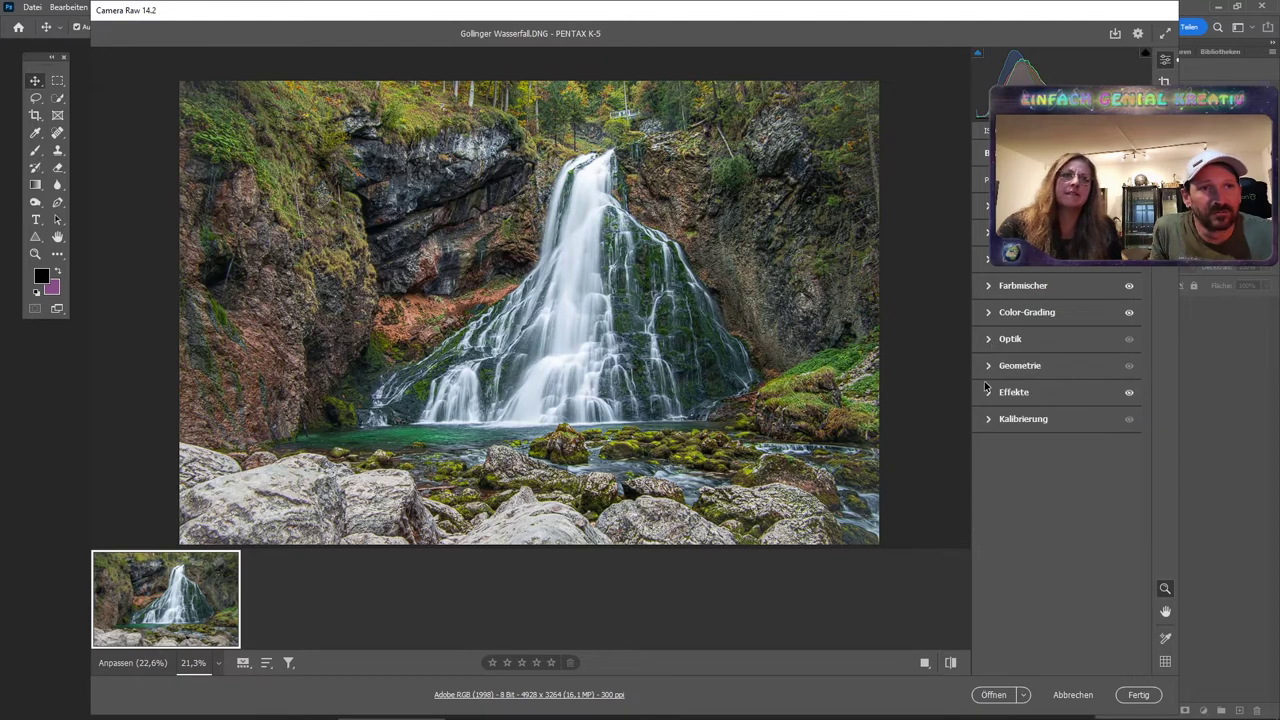
{"action": "left_click", "coordinate": [987, 420]}
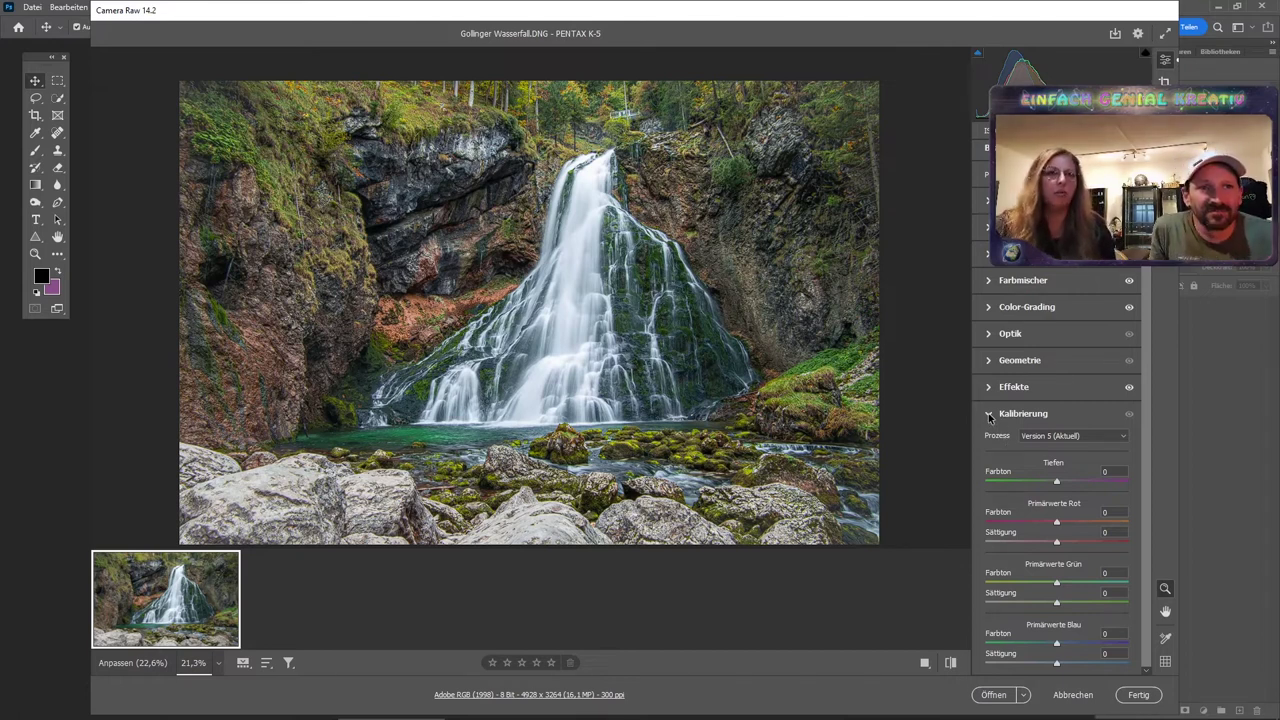
{"action": "left_click", "coordinate": [990, 415]}
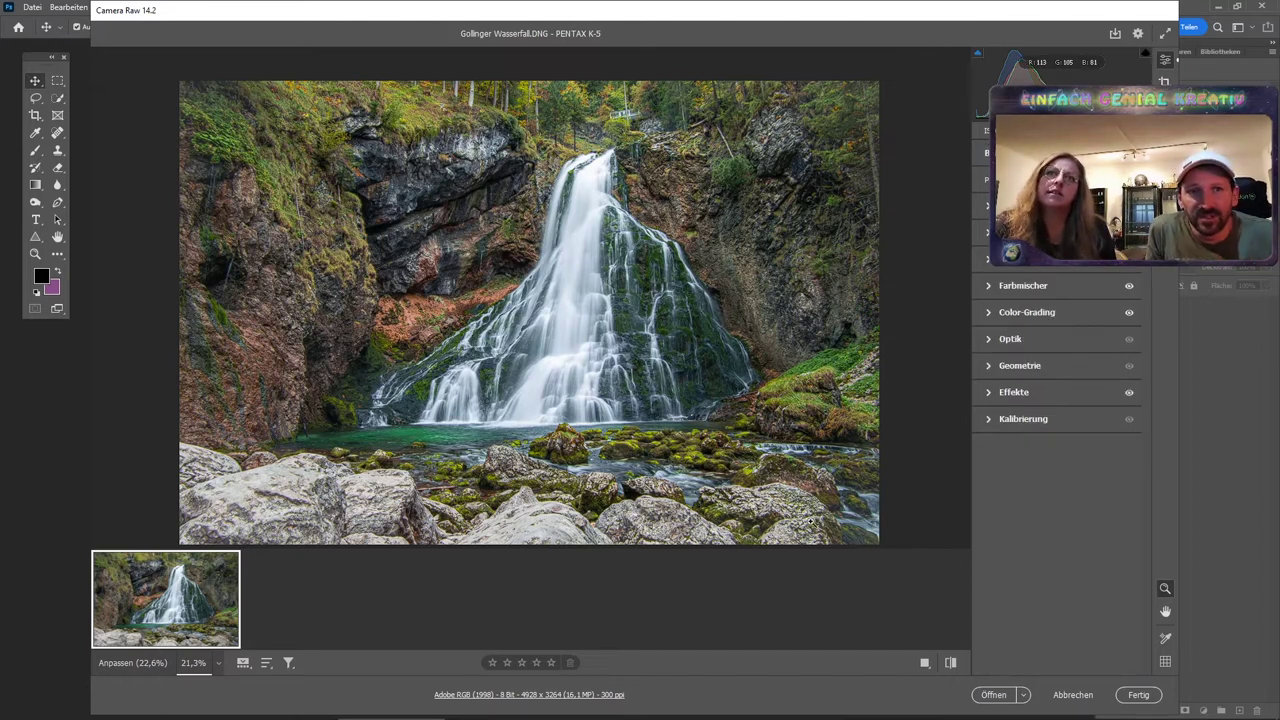
{"action": "left_click", "coordinate": [985, 693]}
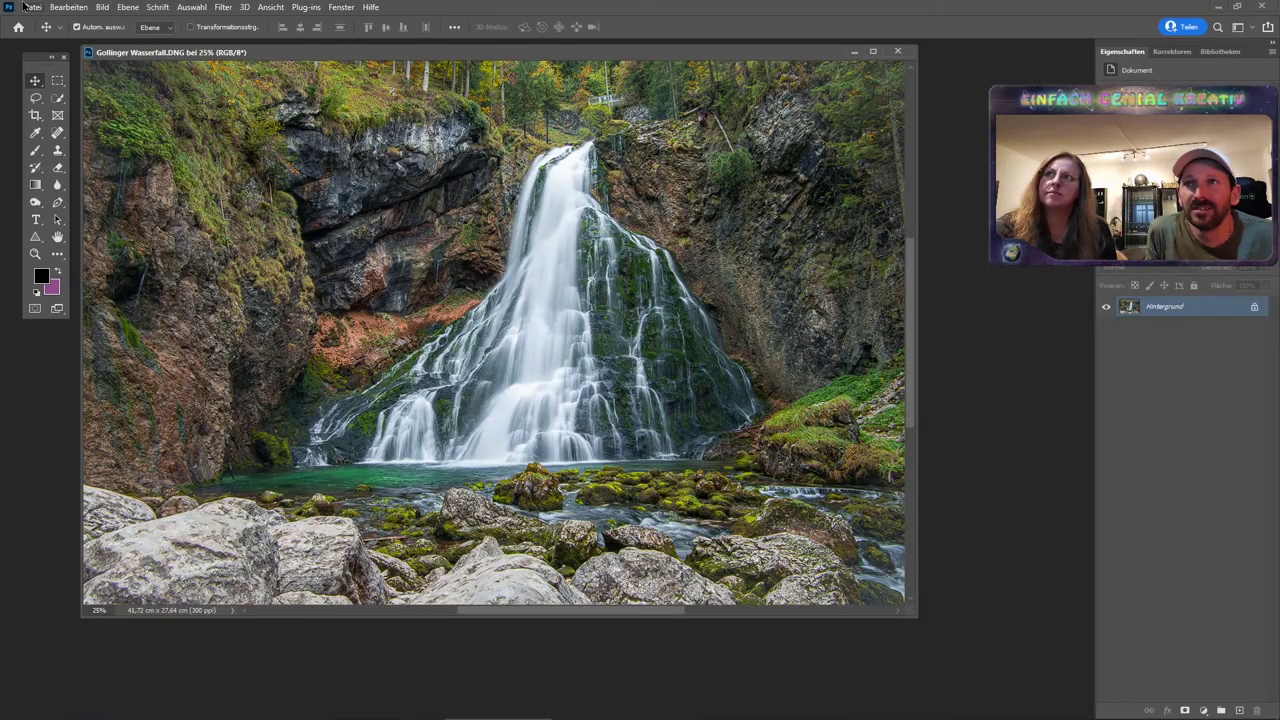
Save the waterfall as Gollinger Wasserfall_bearbeitet.psd and cancel the reopened Camera Raw.
{"action": "left_click", "coordinate": [32, 7]}
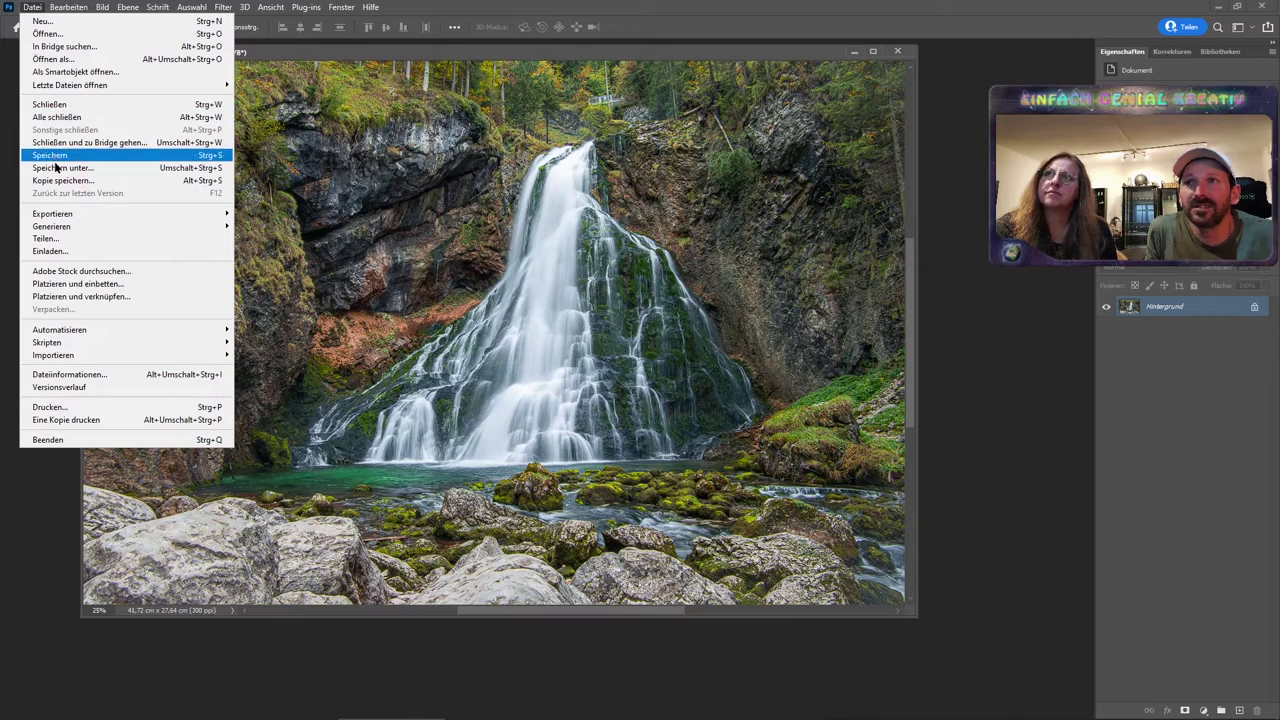
{"action": "left_click", "coordinate": [132, 170]}
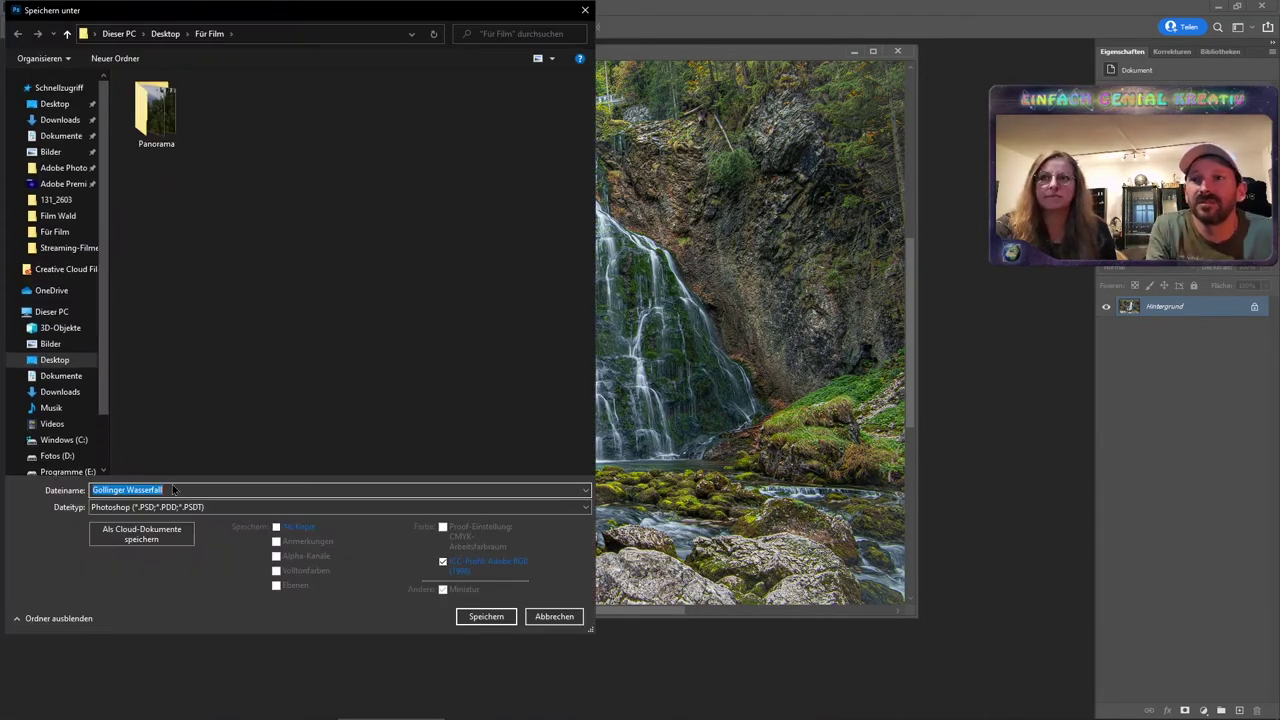
{"action": "left_click", "coordinate": [173, 489]}
{"action": "type", "text": "_bearb"}
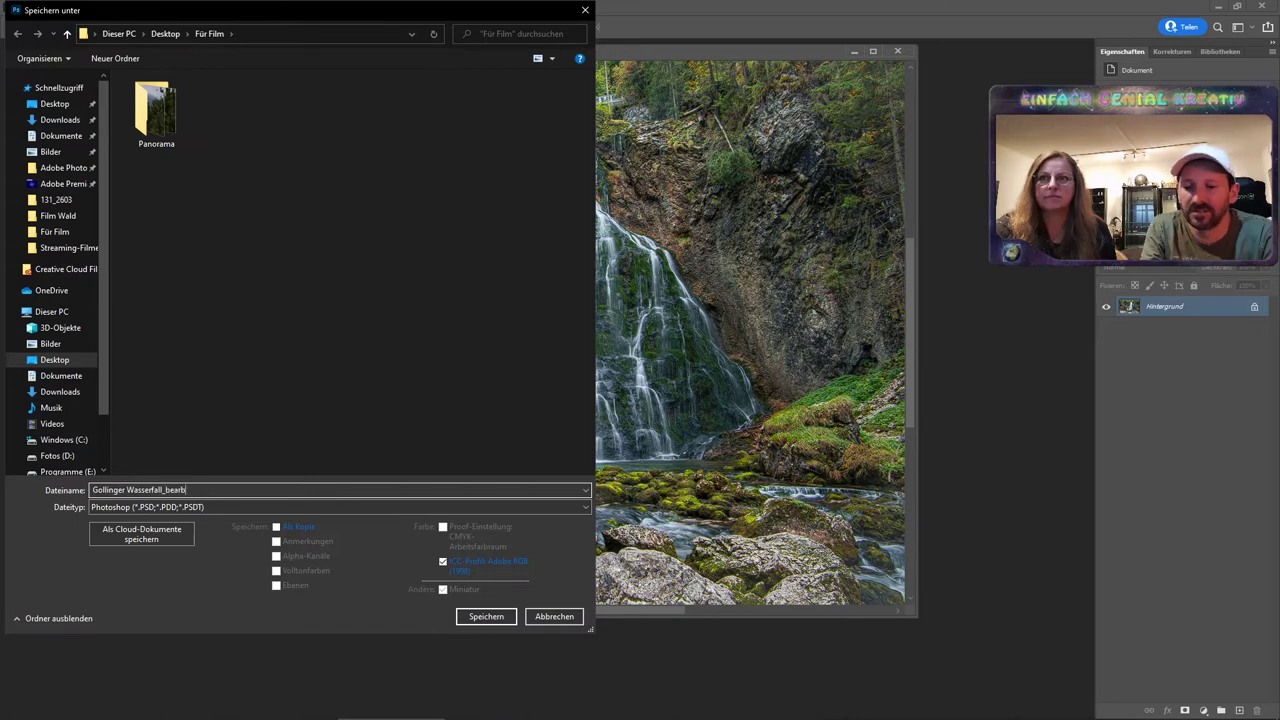
{"action": "type", "text": "eitet"}
{"action": "key", "text": "Return"}
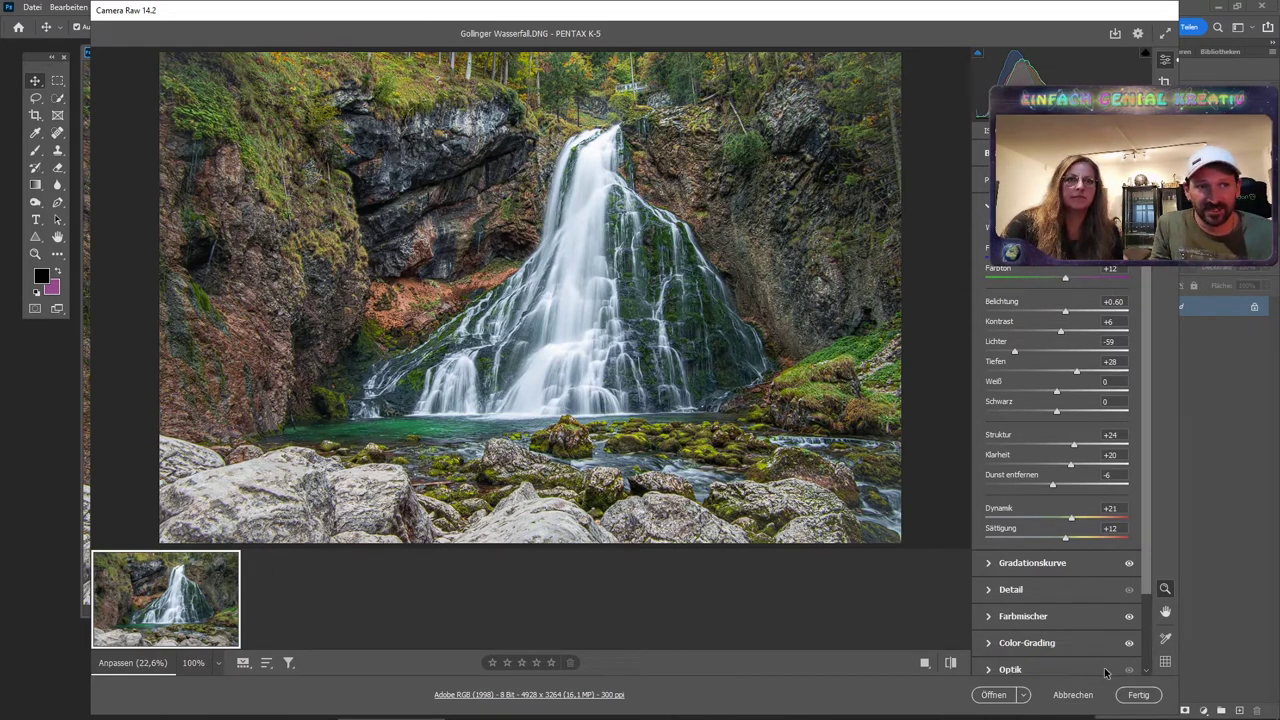
{"action": "left_click", "coordinate": [1073, 695]}
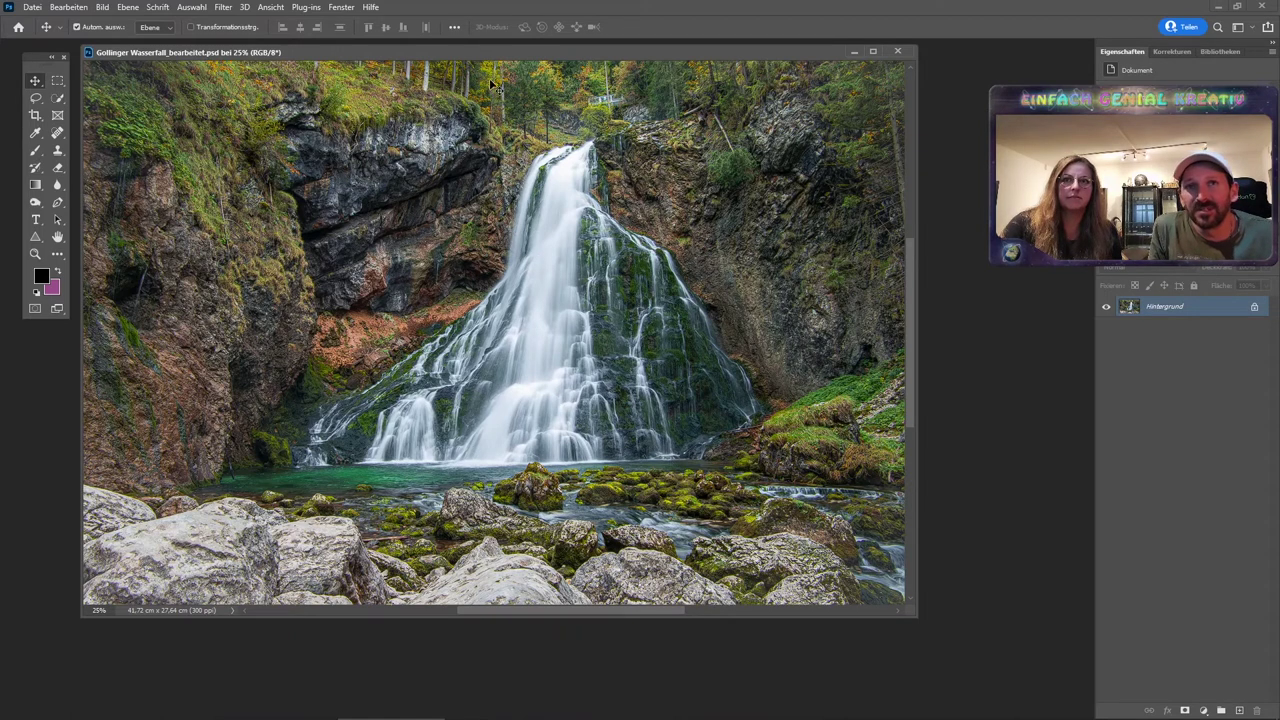
Show rulers and drag guides onto the waterfall photo.
{"action": "left_click", "coordinate": [270, 7]}
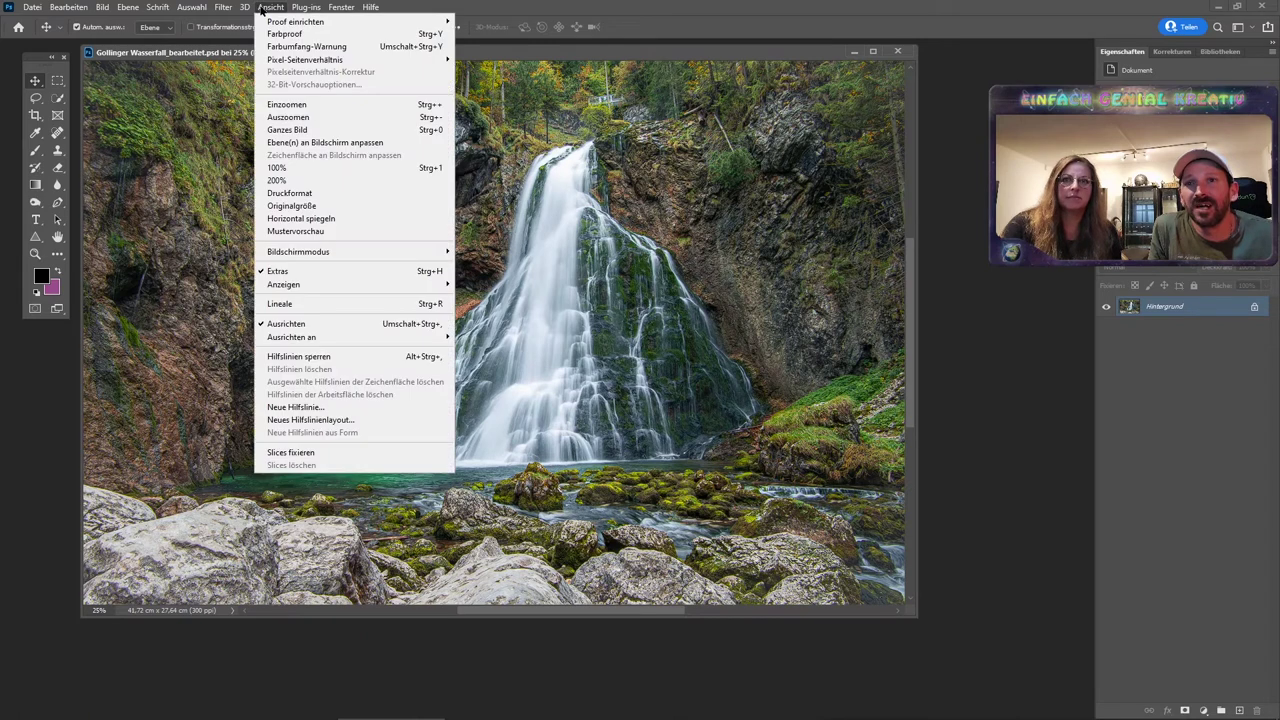
{"action": "left_click", "coordinate": [289, 304]}
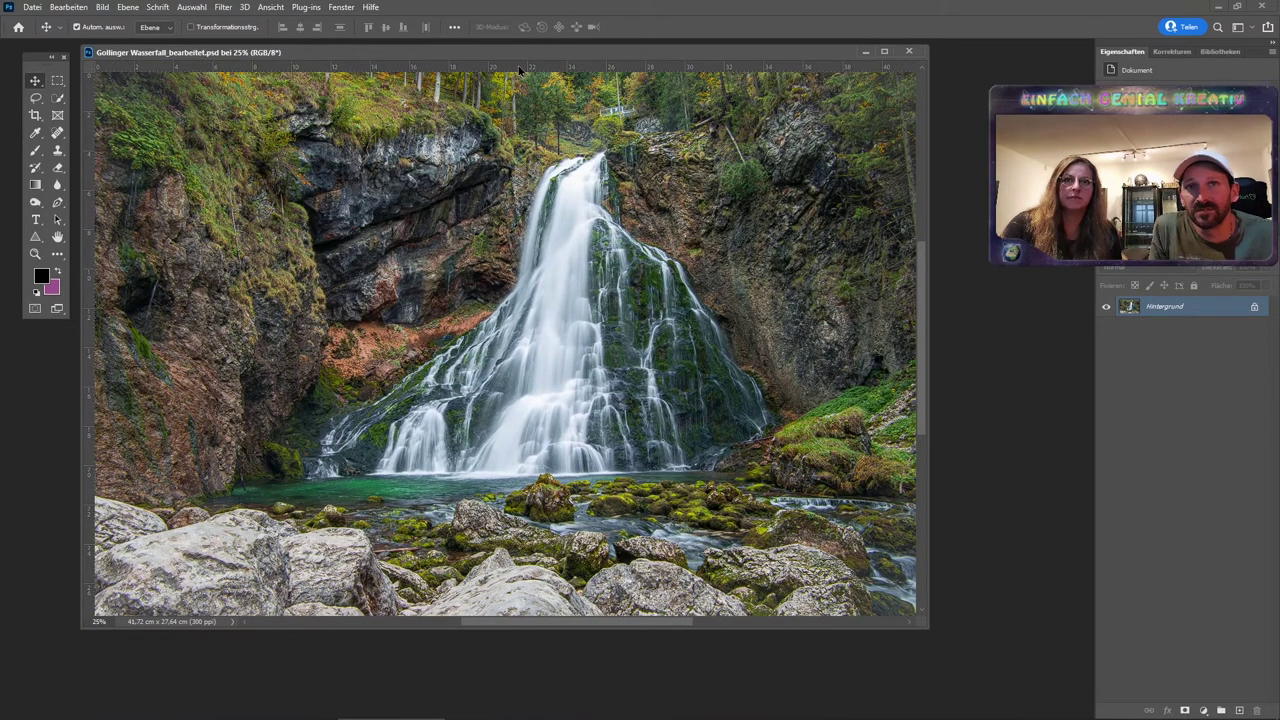
{"action": "mouse_move", "coordinate": [519, 68]}
{"action": "left_mouse_down"}
{"action": "mouse_move", "coordinate": [524, 122]}
{"action": "mouse_move", "coordinate": [604, 328]}
{"action": "mouse_move", "coordinate": [226, 175]}
{"action": "left_mouse_up"}
{"action": "mouse_move", "coordinate": [104, 166]}
{"action": "left_mouse_down"}
{"action": "mouse_move", "coordinate": [348, 253]}
{"action": "mouse_move", "coordinate": [164, 300]}
{"action": "mouse_move", "coordinate": [442, 318]}
{"action": "left_mouse_up"}
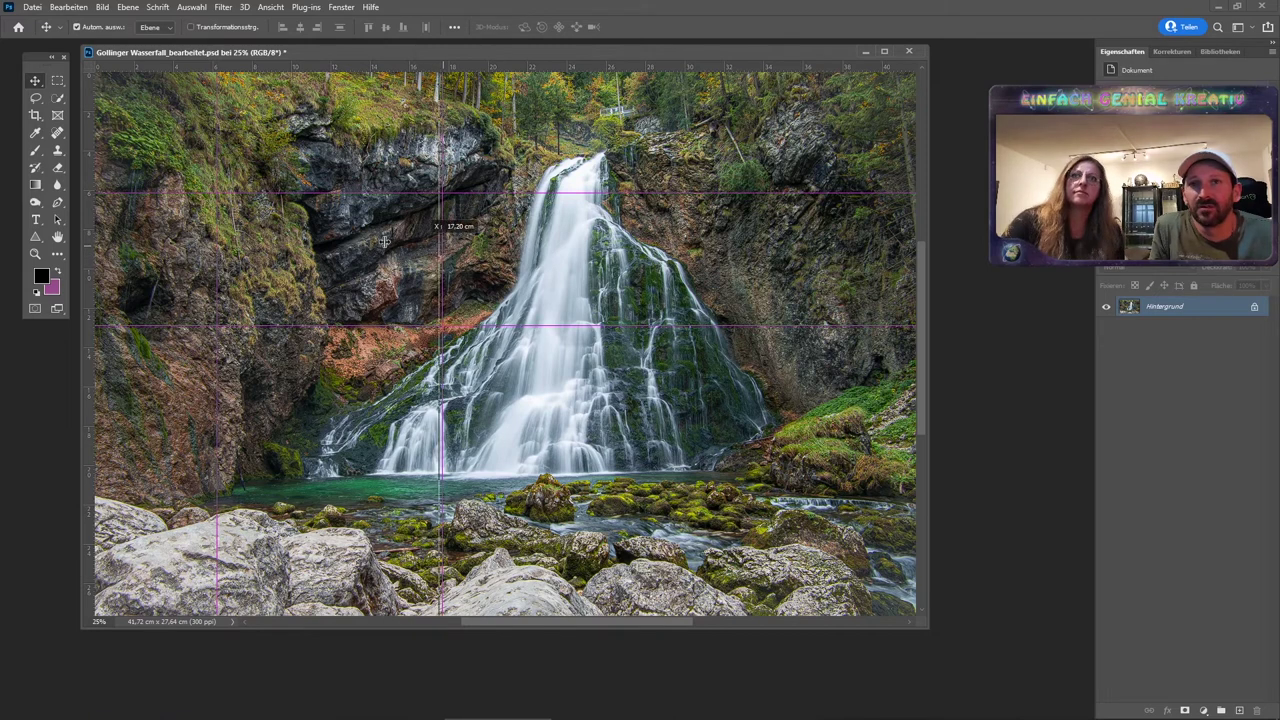
Remove the extra guides and put one horizontal guide on the waterline at about 20.66 cm.
{"action": "left_click_drag", "start_coordinate": [442, 250], "coordinate": [90, 228]}
{"action": "left_click_drag", "start_coordinate": [363, 192], "coordinate": [350, 64]}
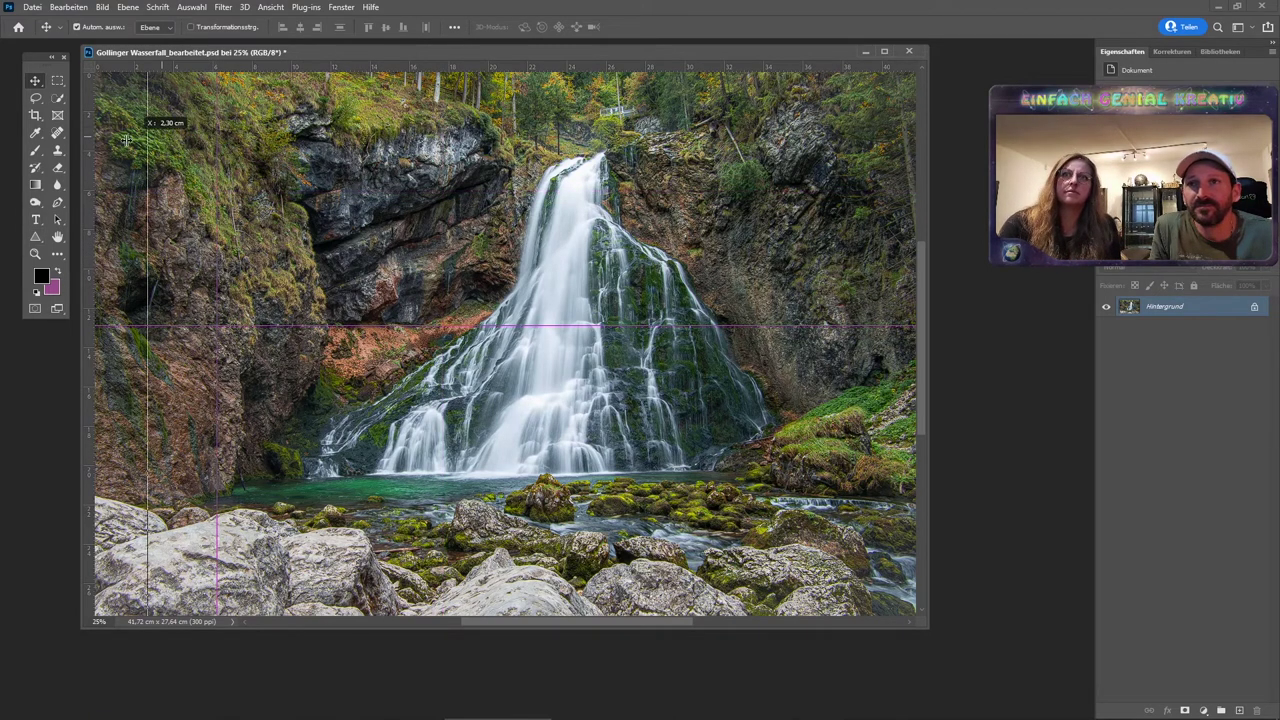
{"action": "left_click_drag", "start_coordinate": [216, 130], "coordinate": [88, 126]}
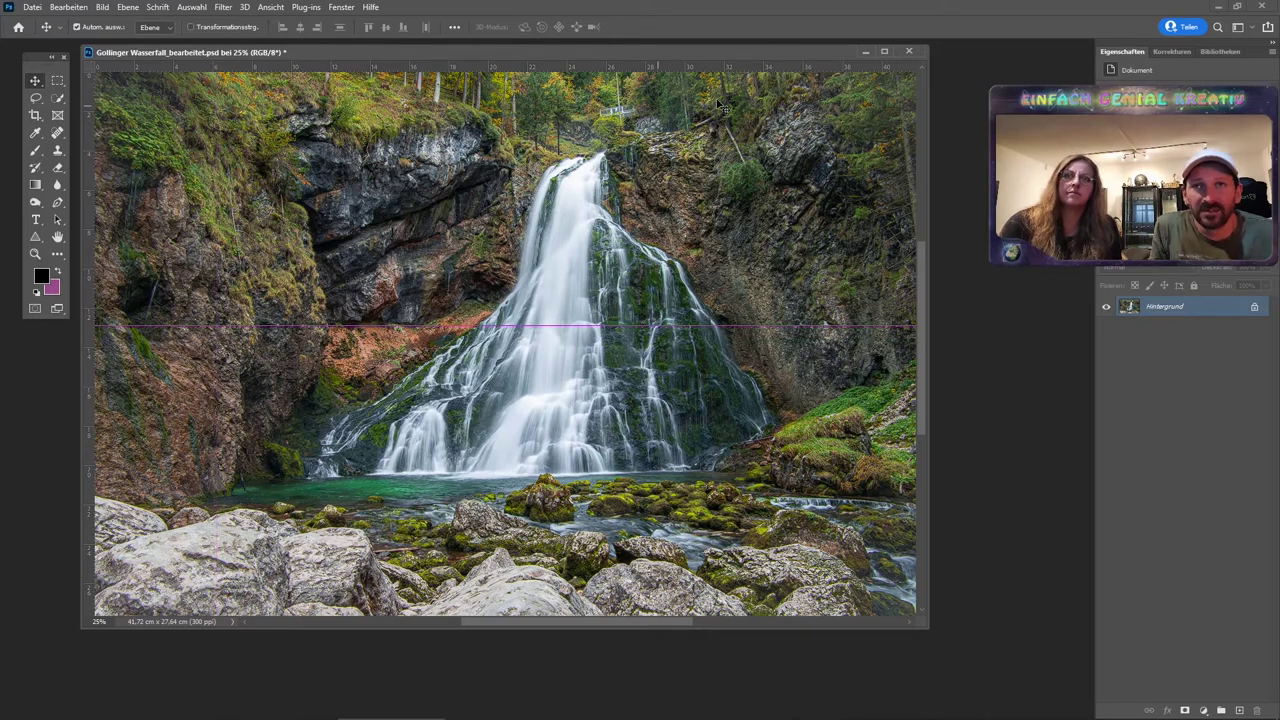
{"action": "left_click_drag", "start_coordinate": [492, 325], "coordinate": [497, 470]}
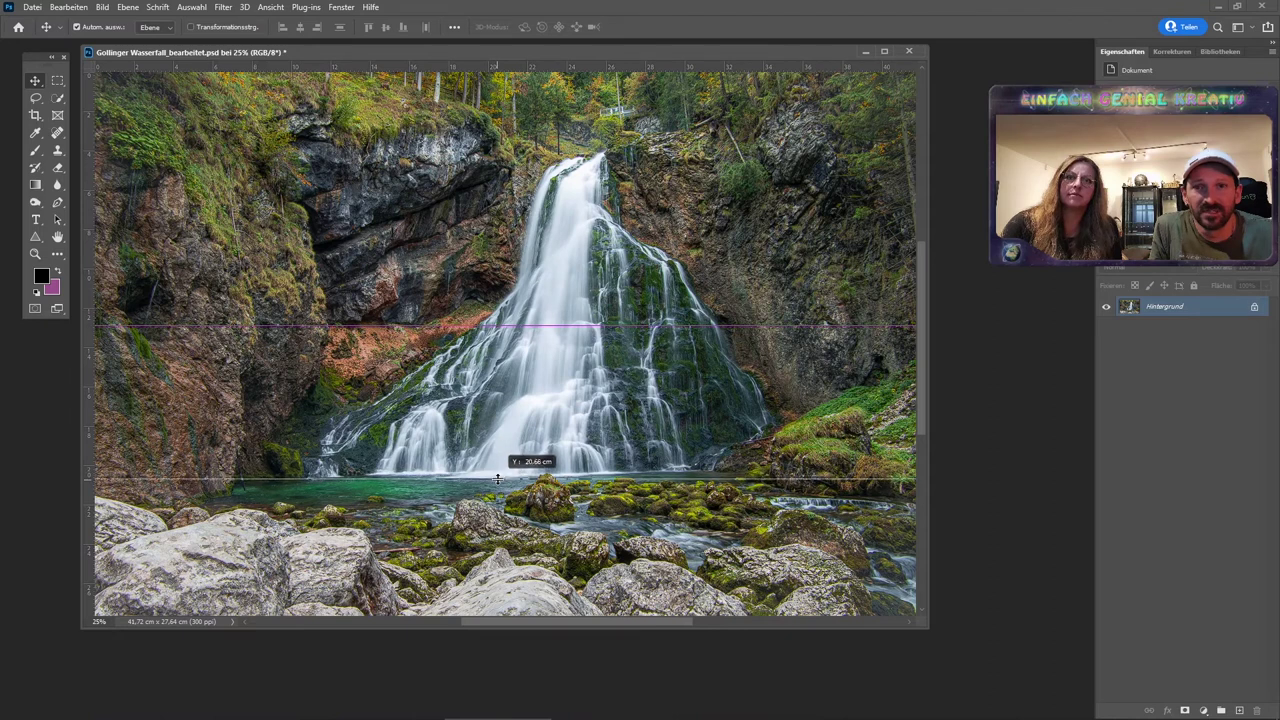
{"action": "left_click_drag", "start_coordinate": [497, 470], "coordinate": [497, 478]}
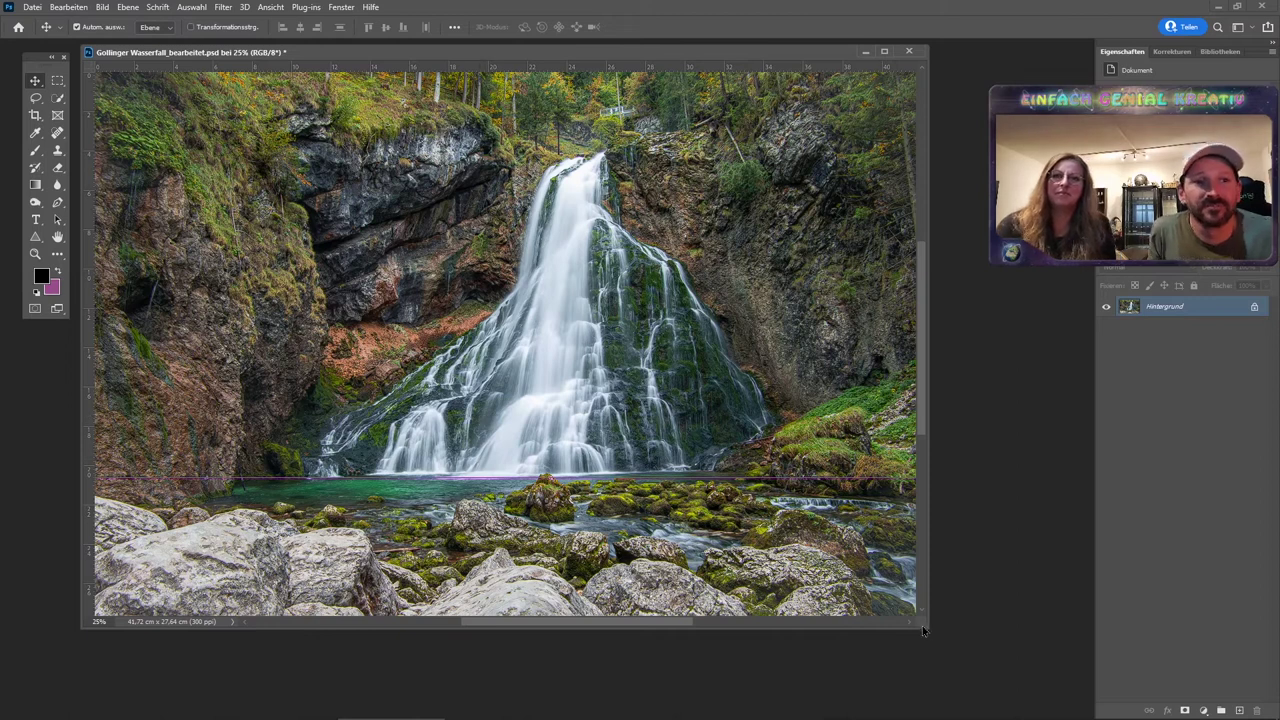
{"action": "left_click_drag", "start_coordinate": [928, 628], "coordinate": [984, 663]}
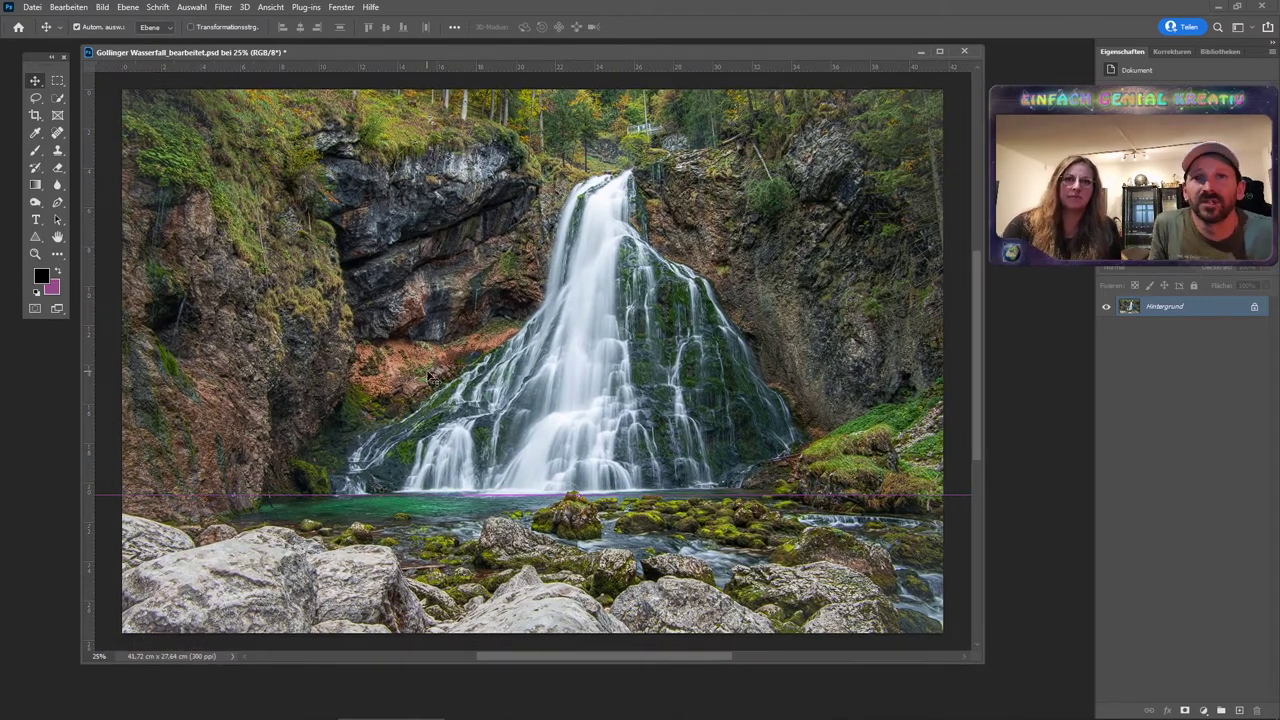
Crop the waterfall with a slight straightening rotation to 40.35 × 26.72 cm.
{"action": "left_click", "coordinate": [36, 117]}
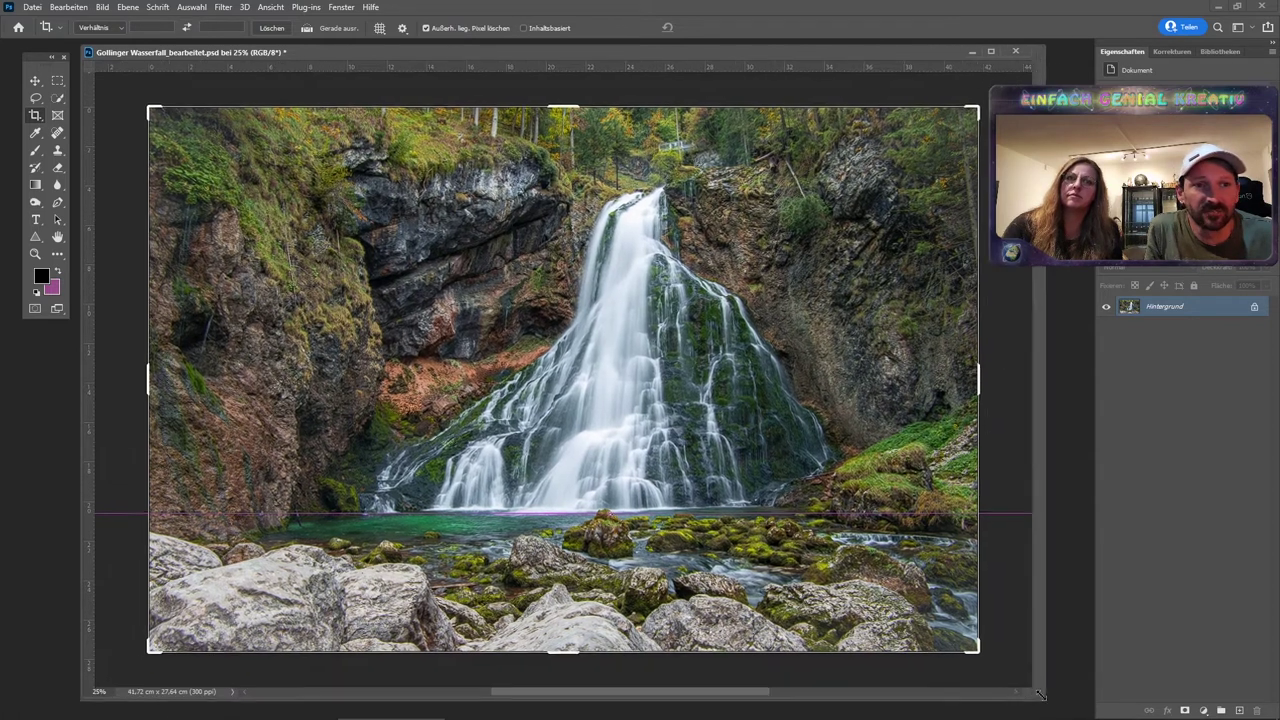
{"action": "left_click_drag", "start_coordinate": [976, 657], "coordinate": [1070, 700]}
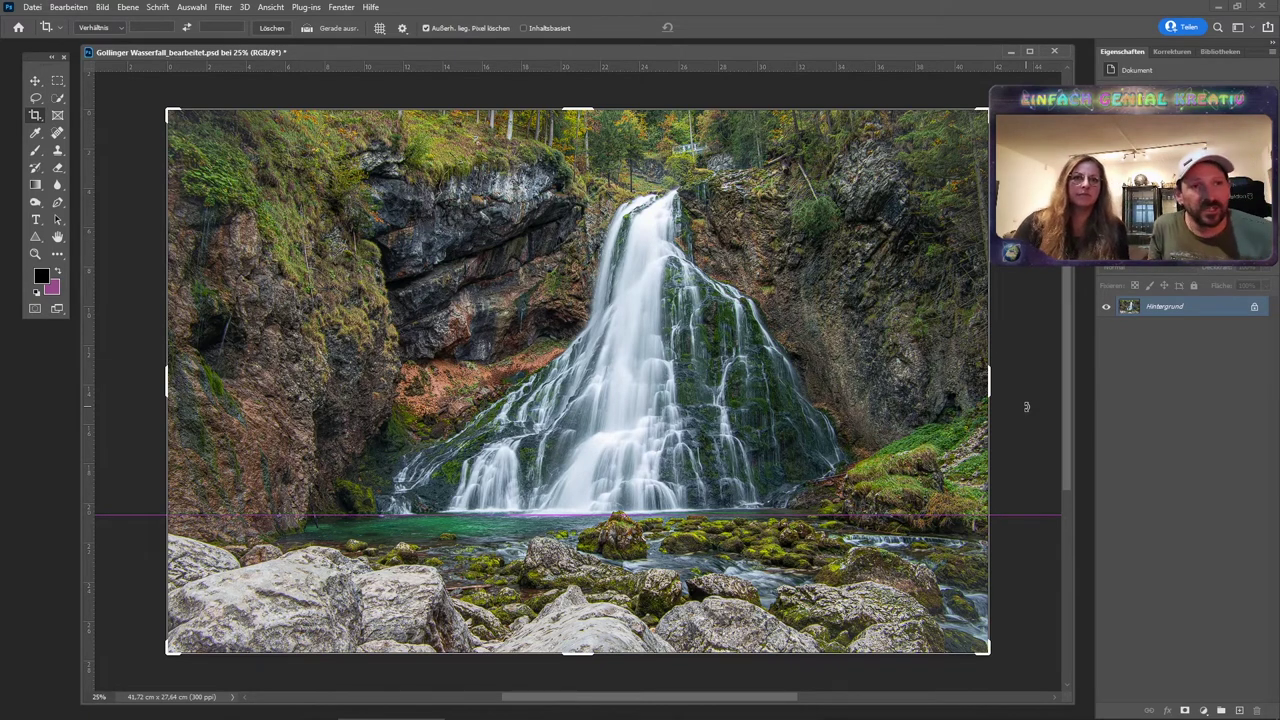
{"action": "left_click_drag", "start_coordinate": [1026, 407], "coordinate": [1031, 451]}
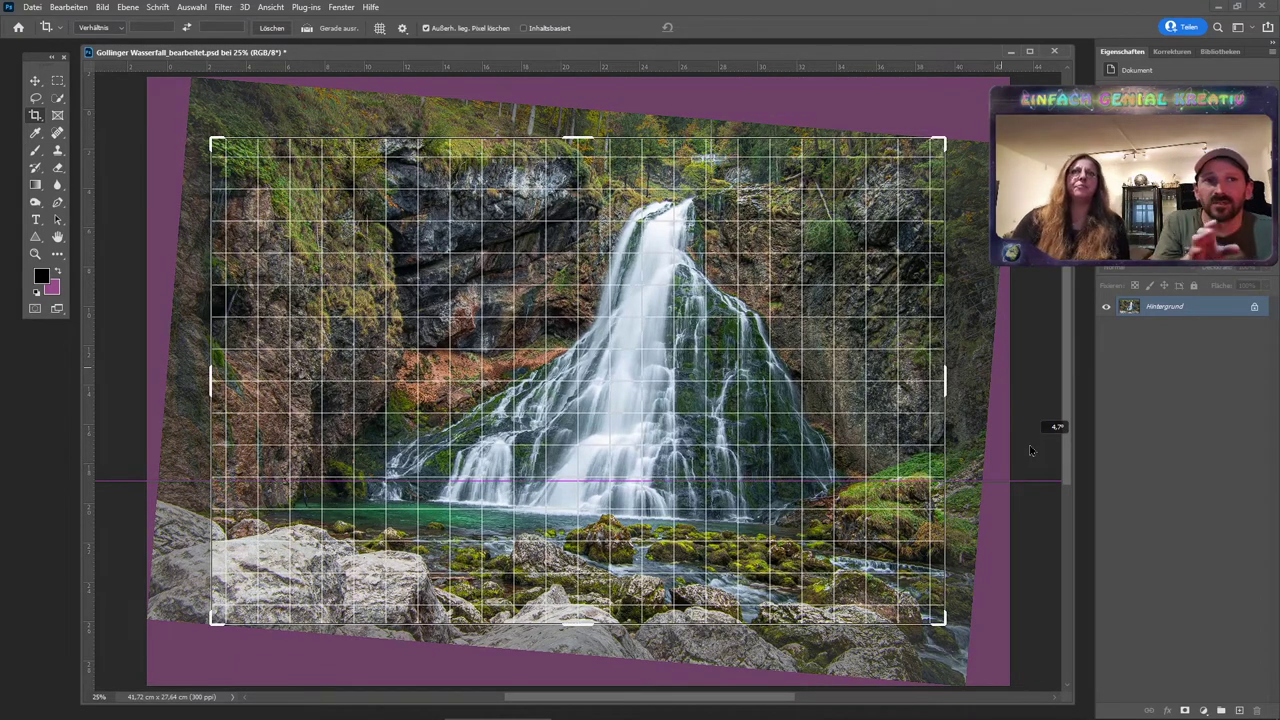
{"action": "left_click_drag", "start_coordinate": [1031, 451], "coordinate": [1040, 424]}
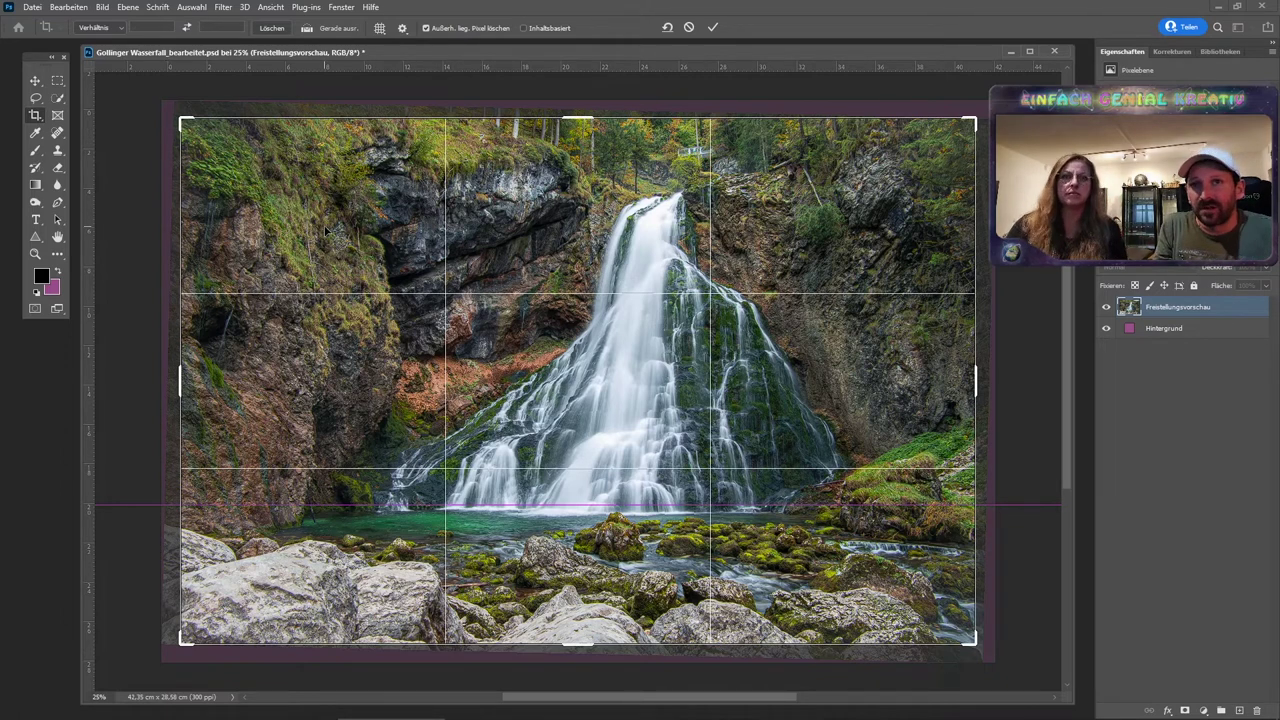
{"action": "key", "text": "Return"}
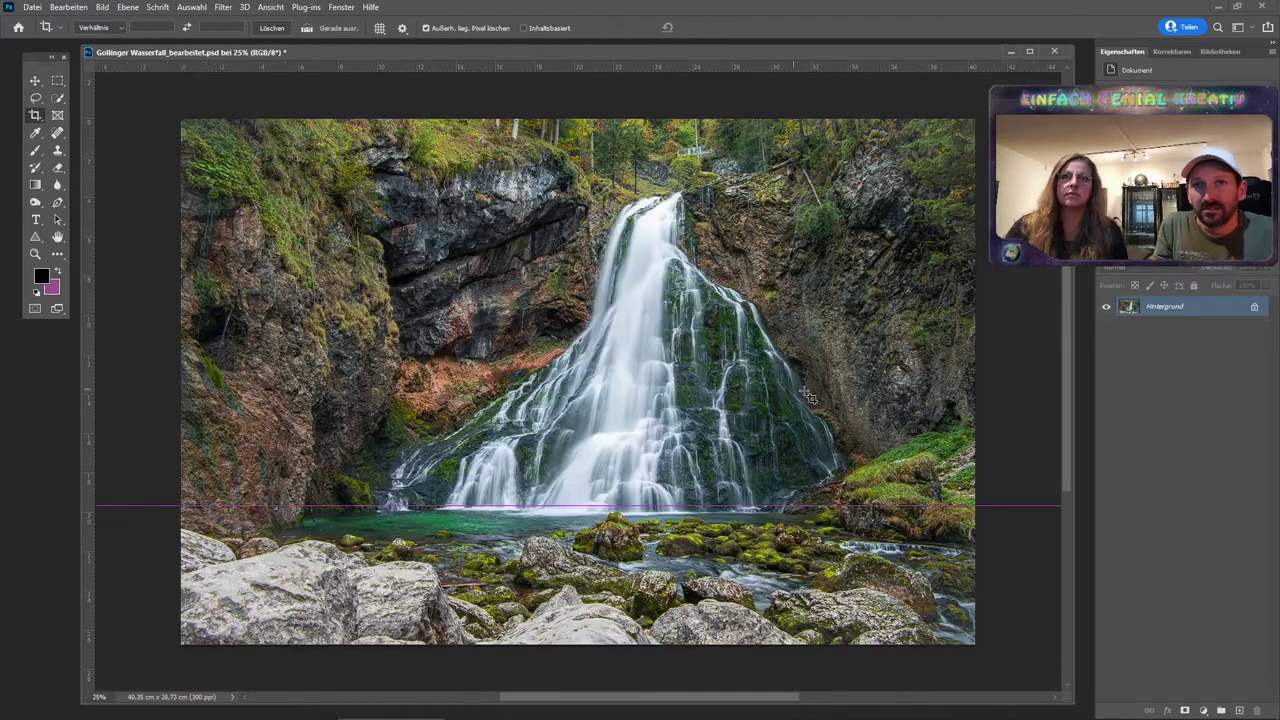
Hide the waterline guide and save the waterfall document.
{"action": "left_click", "coordinate": [35, 80]}
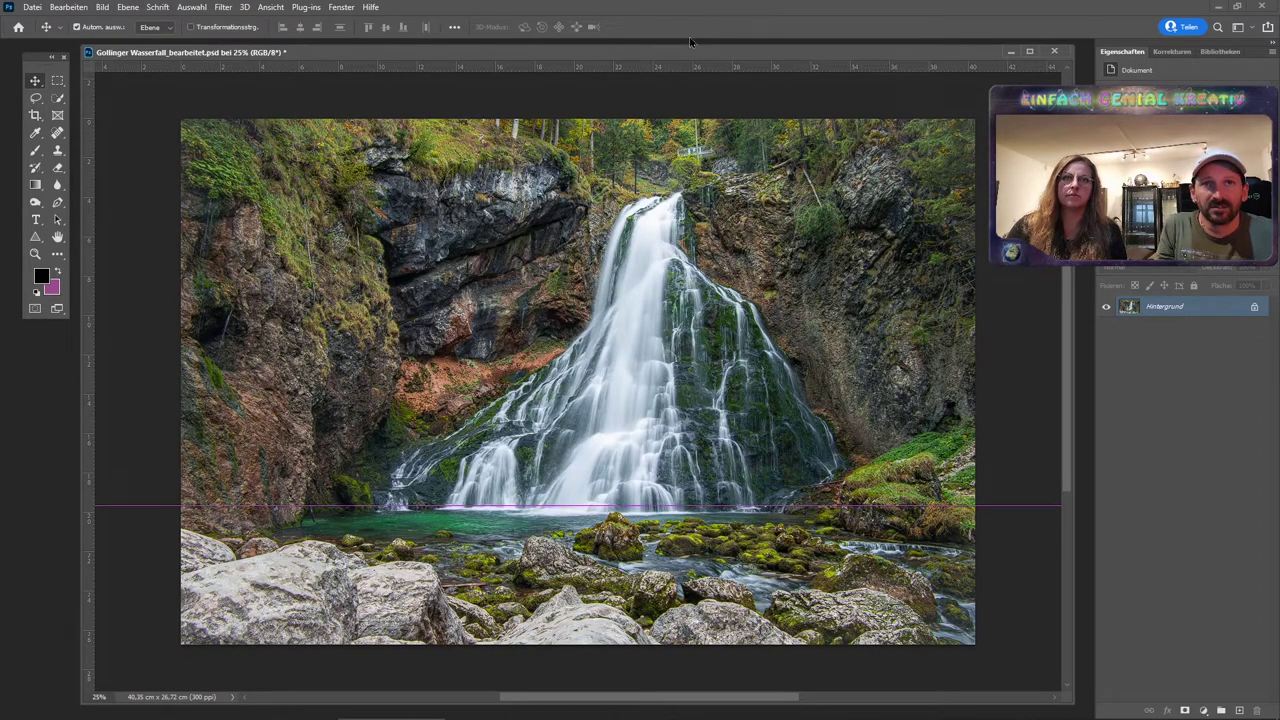
{"action": "key", "text": "ctrl+h"}
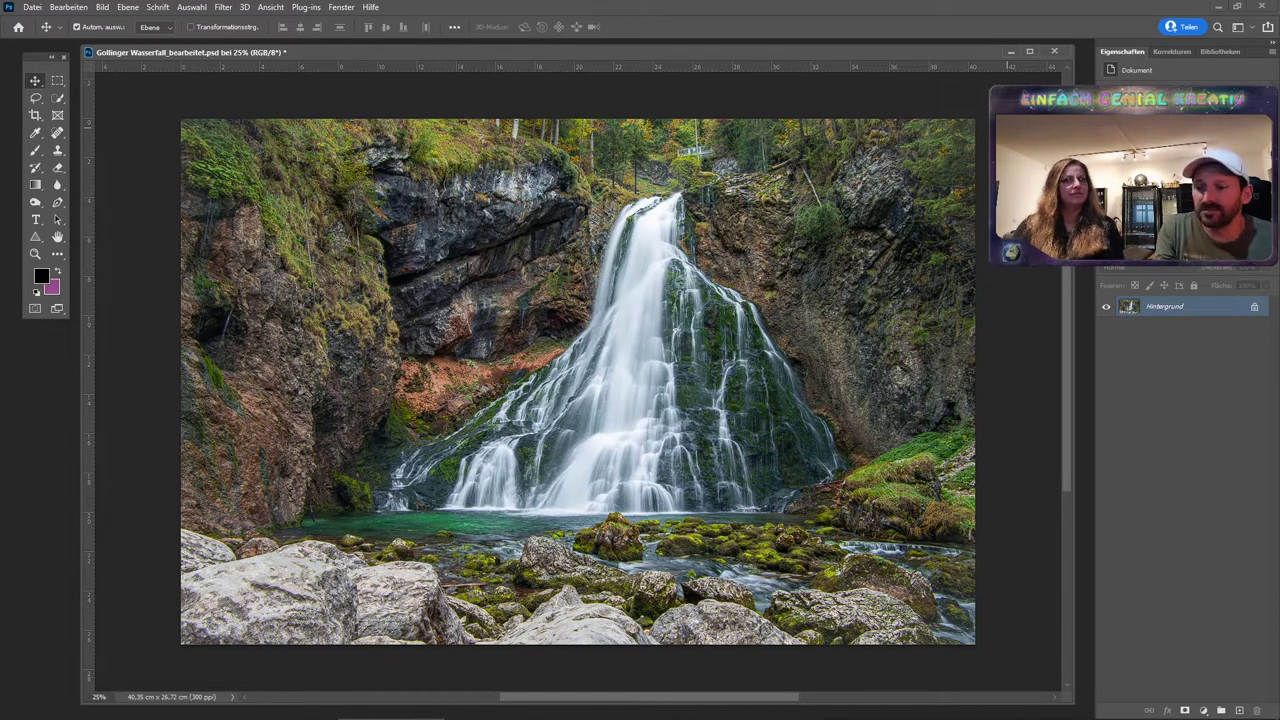
{"action": "key", "text": "ctrl+s"}
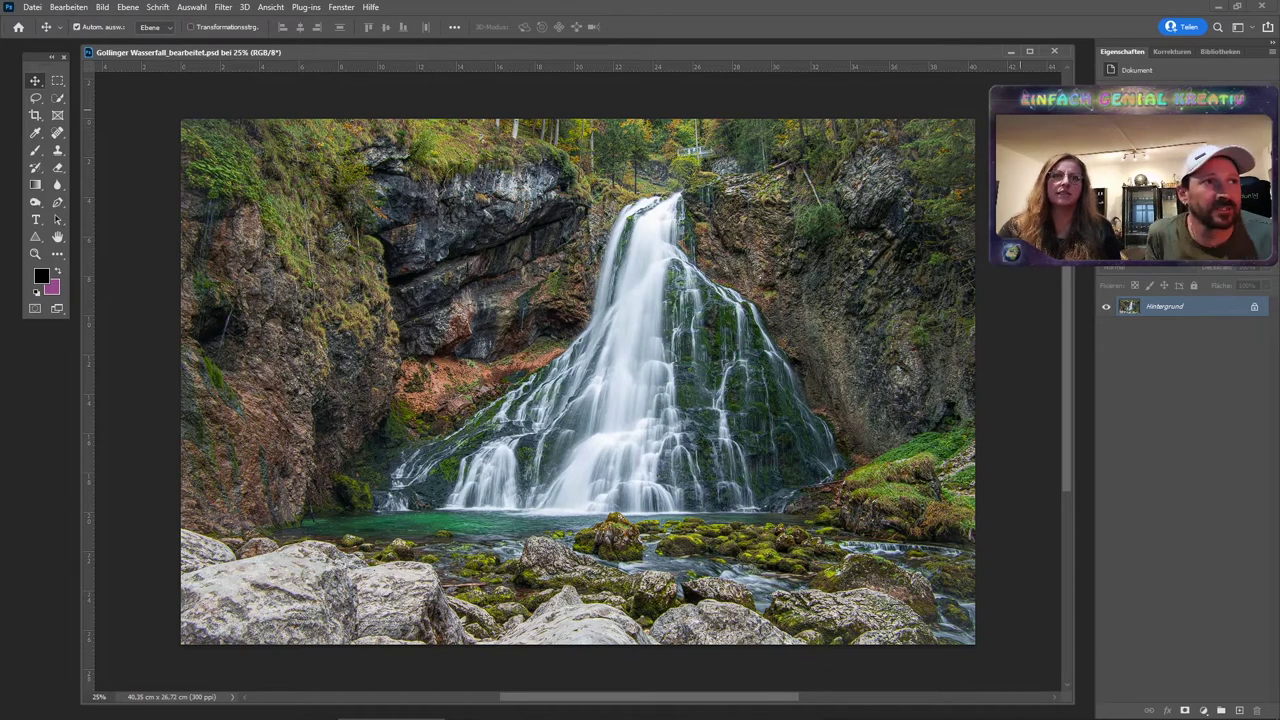
Close the waterfall document and drag Sonnenuntergang Chiemsee.DNG in to open it in Camera Raw.
{"action": "left_click", "coordinate": [1054, 51]}
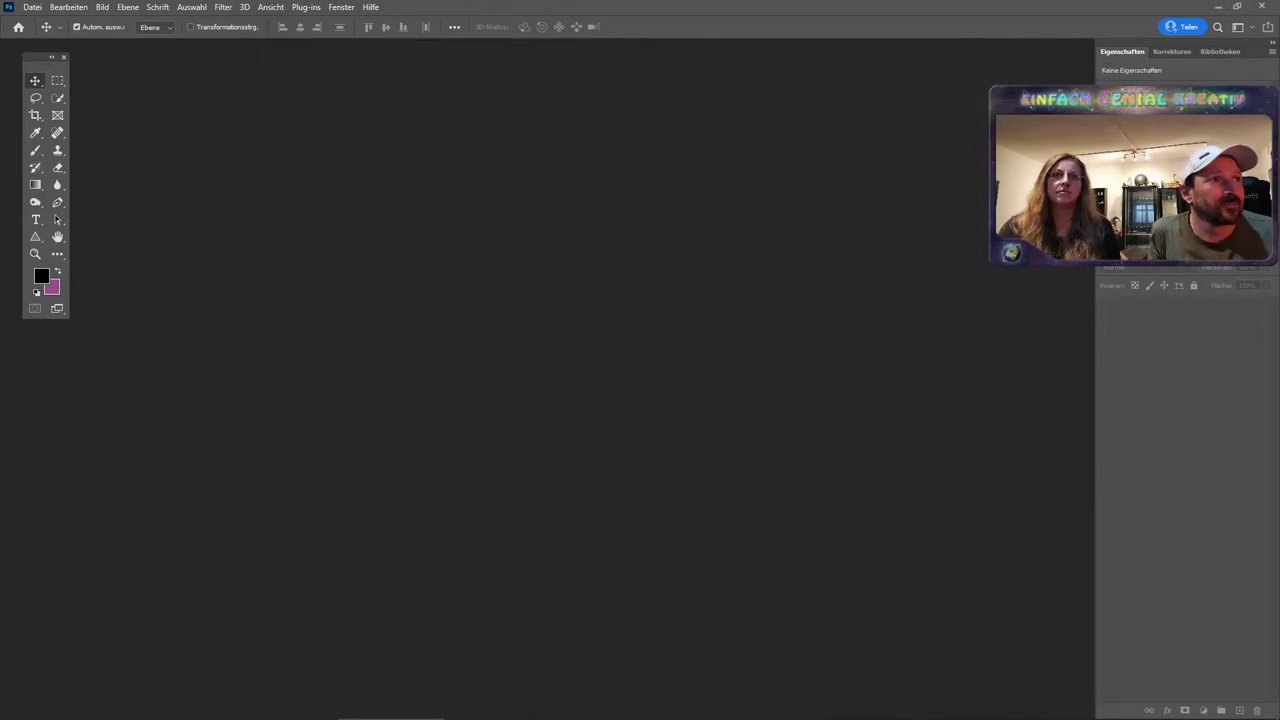
{"action": "left_click_drag", "start_coordinate": [428, 295], "coordinate": [428, 291]}
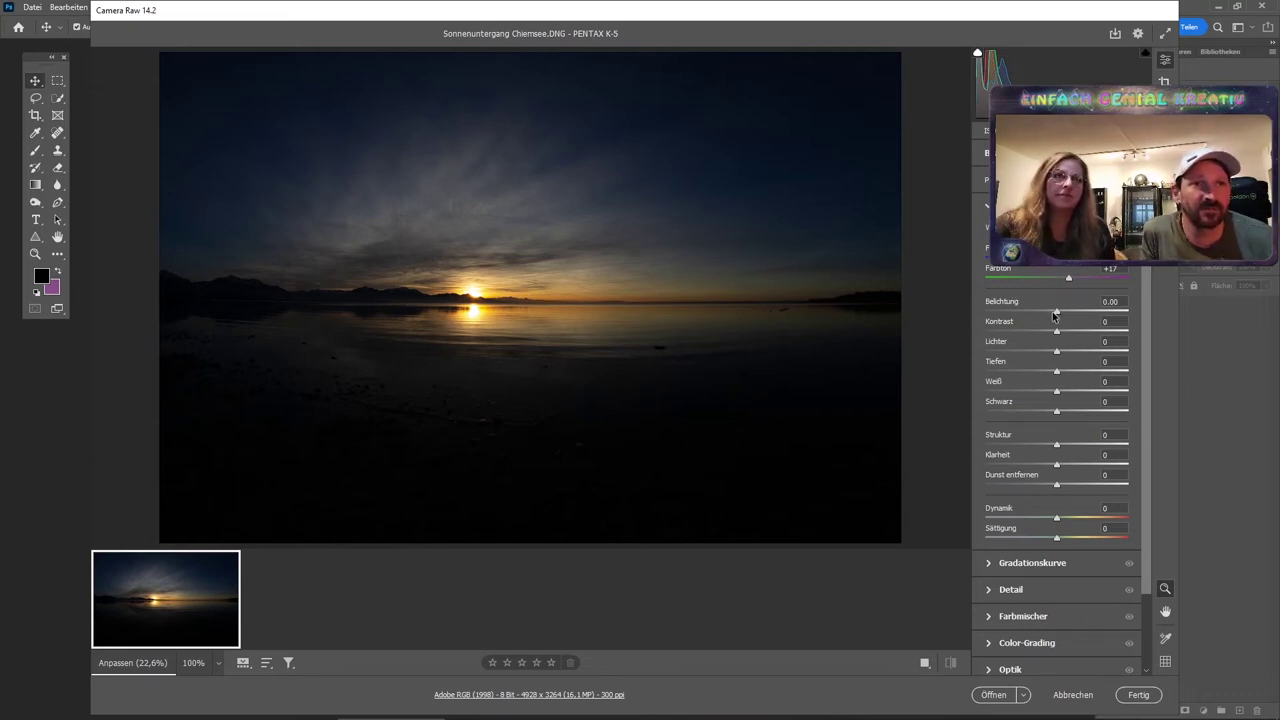
Set exposure to +2.10, highlights to -100 and shadows to +100.
{"action": "left_click_drag", "start_coordinate": [1055, 311], "coordinate": [1066, 314]}
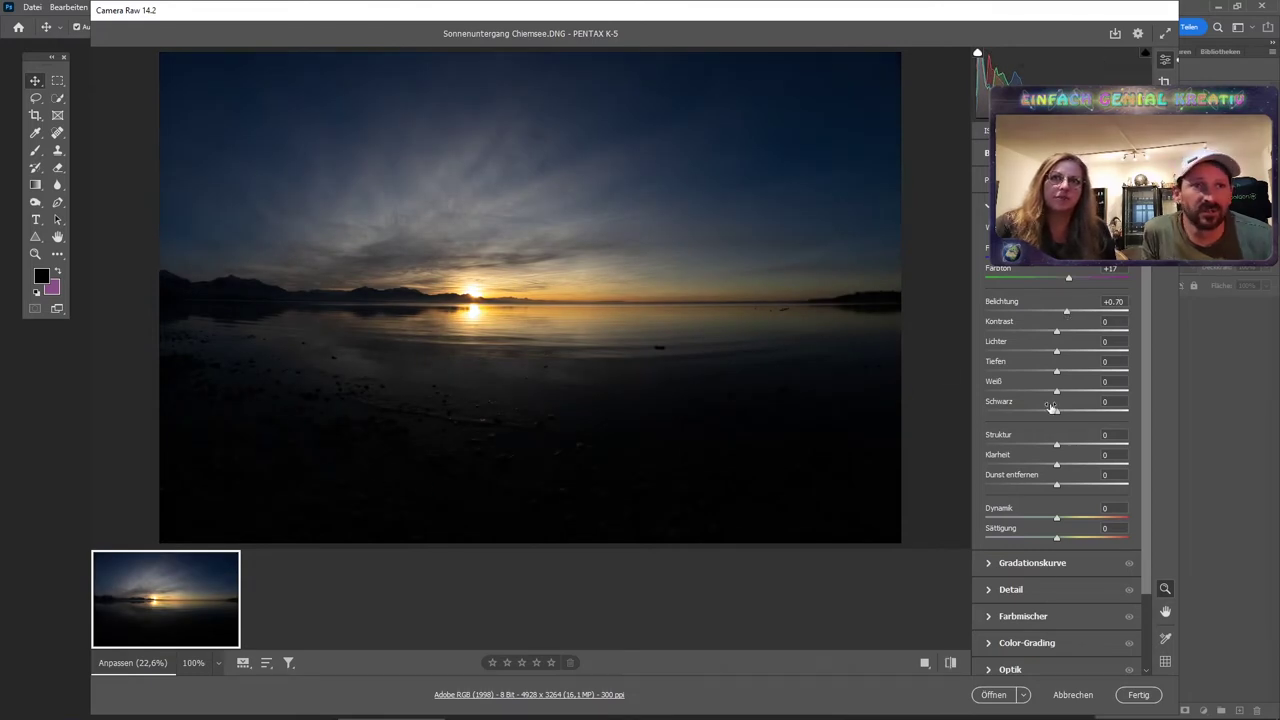
{"action": "left_click_drag", "start_coordinate": [1059, 374], "coordinate": [1133, 374]}
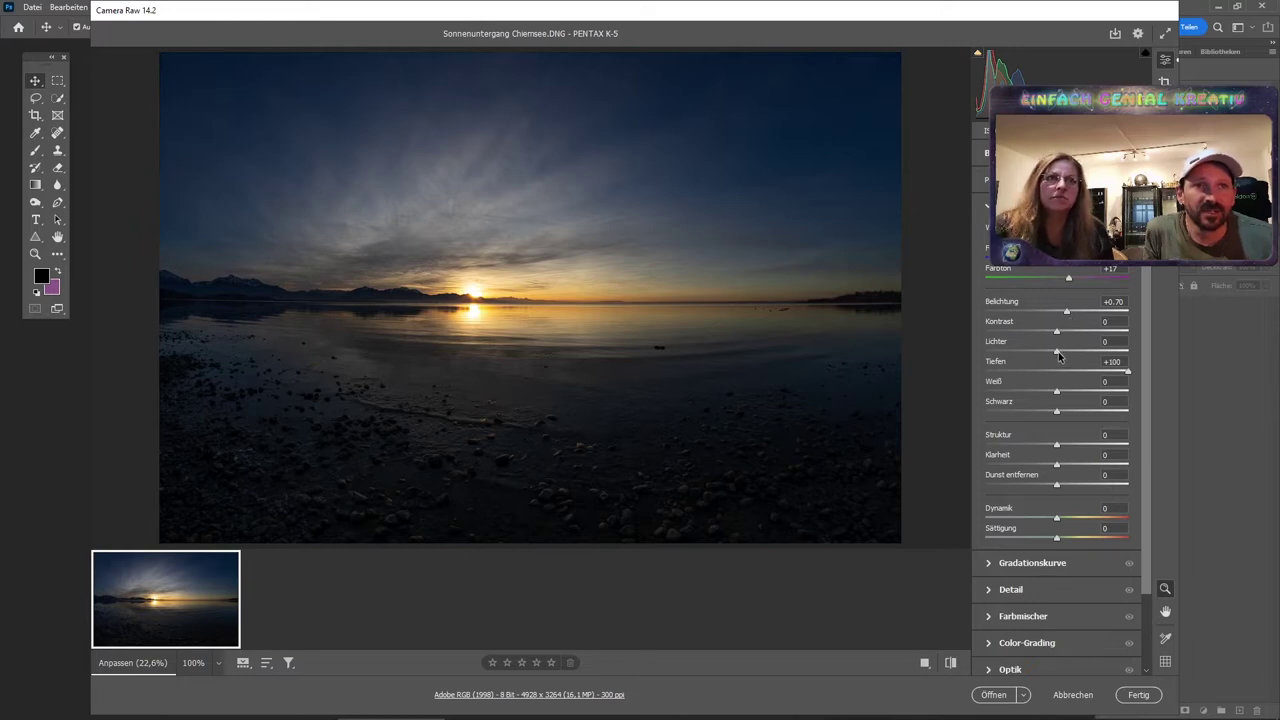
{"action": "left_click_drag", "start_coordinate": [1059, 357], "coordinate": [965, 357]}
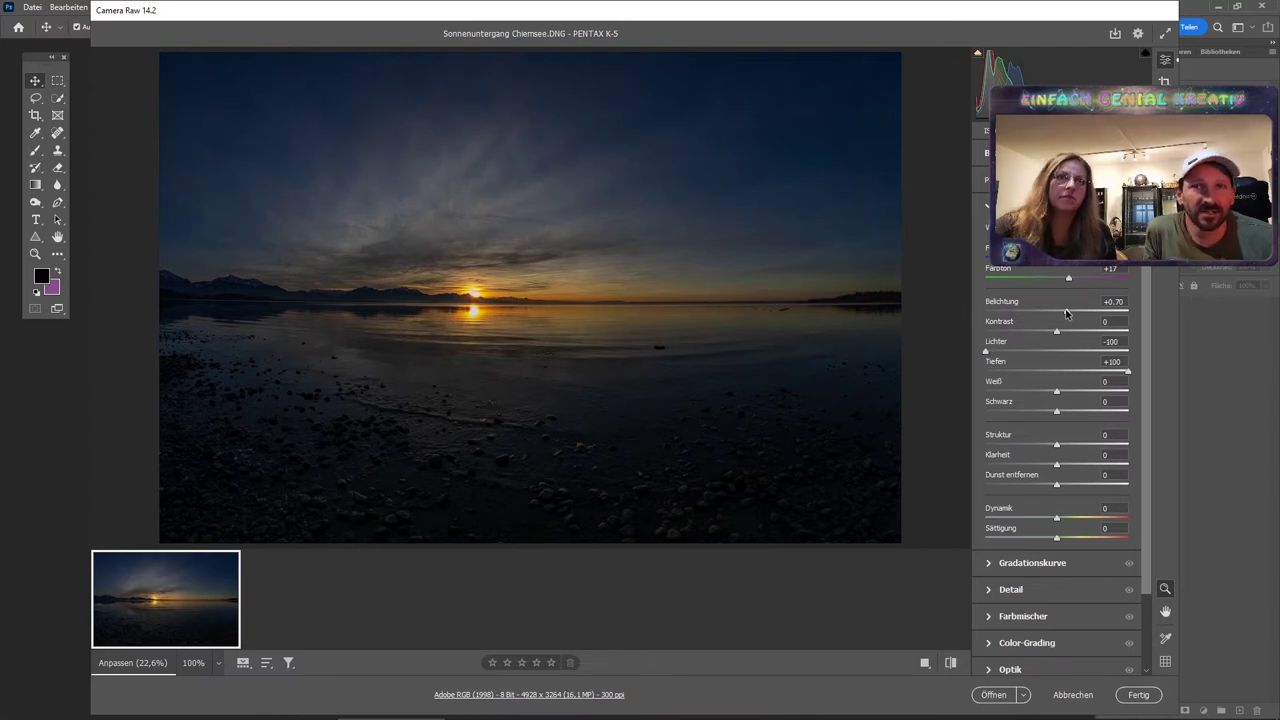
{"action": "left_click_drag", "start_coordinate": [1065, 313], "coordinate": [1084, 314]}
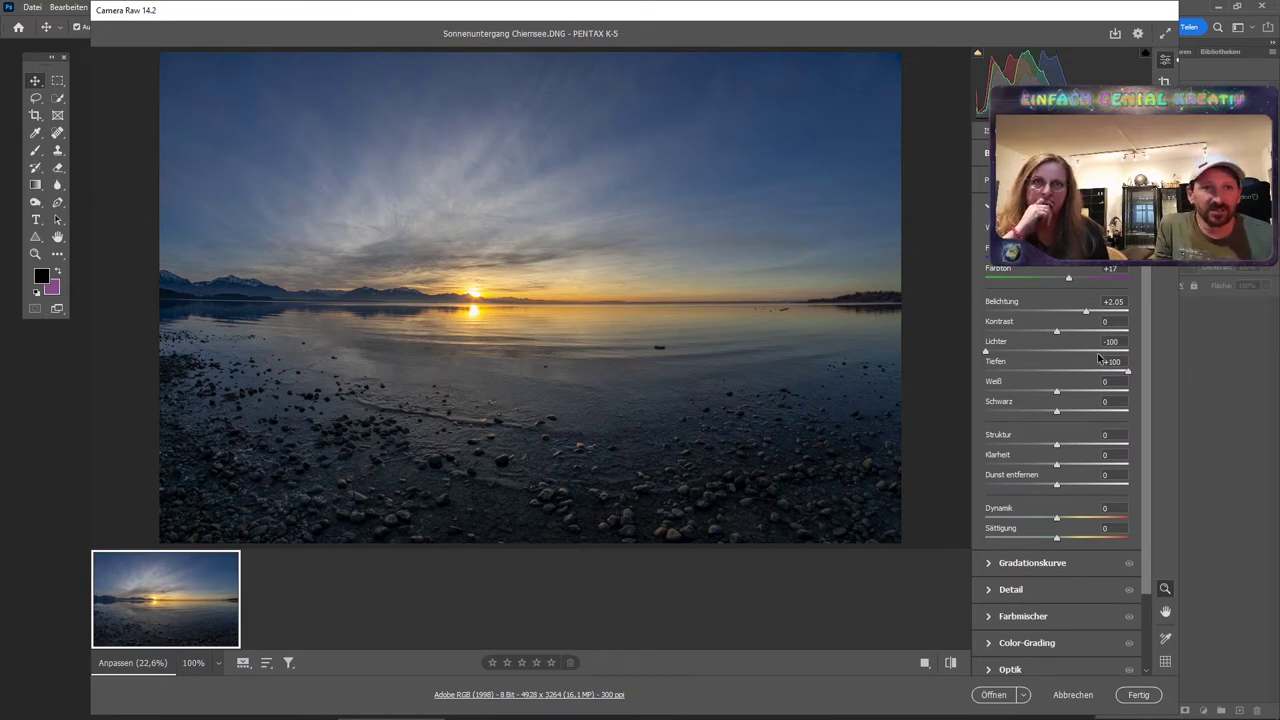
{"action": "left_click_drag", "start_coordinate": [1086, 311], "coordinate": [1097, 318]}
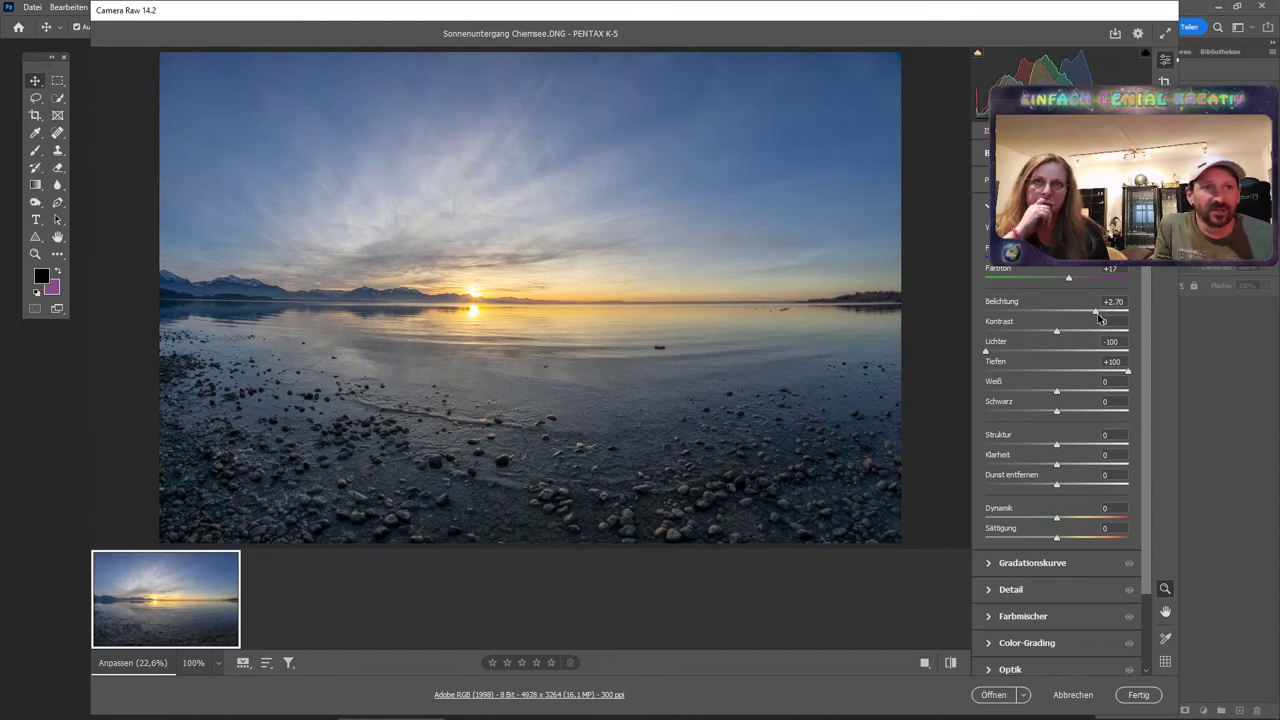
{"action": "left_click_drag", "start_coordinate": [1097, 316], "coordinate": [1077, 313]}
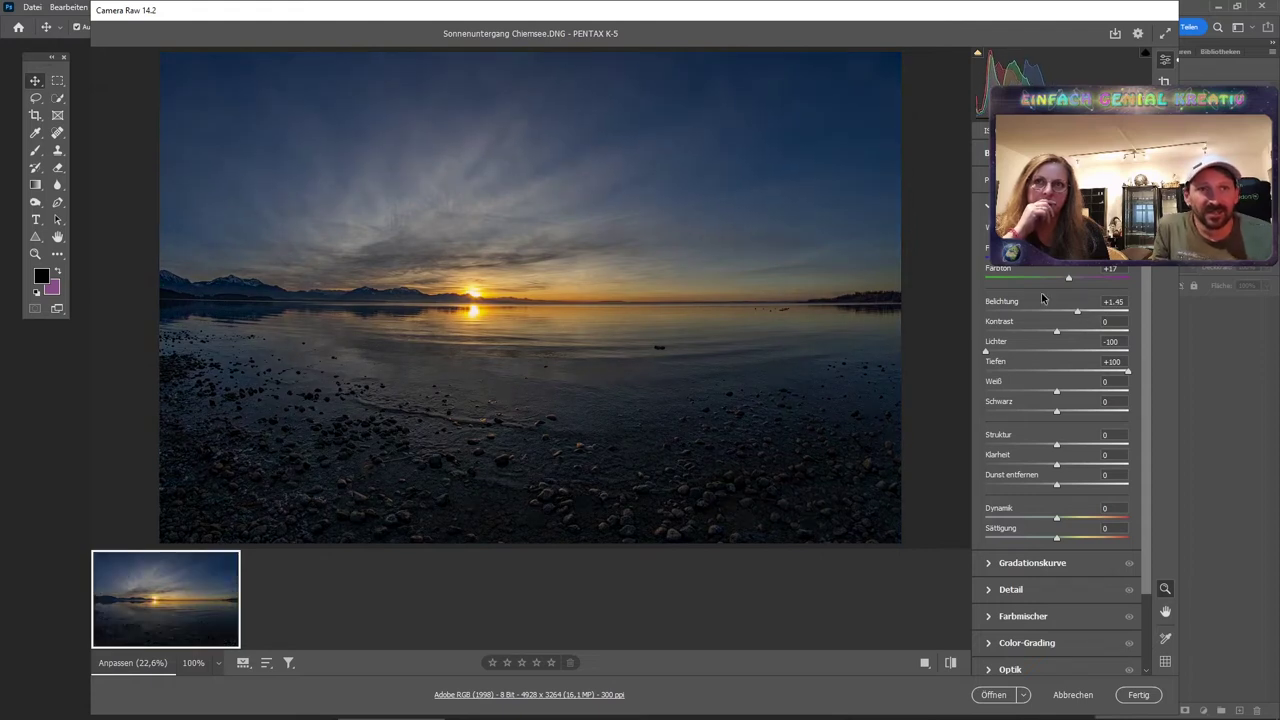
{"action": "left_click_drag", "start_coordinate": [1078, 314], "coordinate": [1087, 317]}
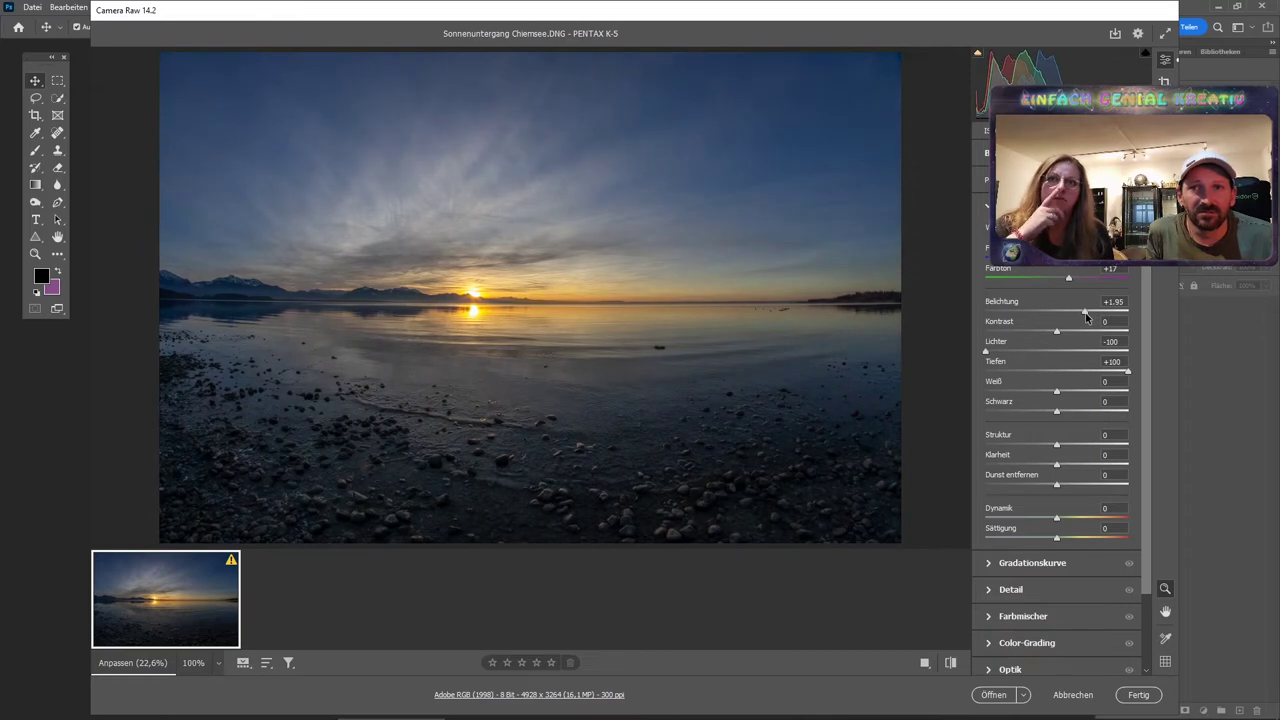
{"action": "left_click_drag", "start_coordinate": [1087, 317], "coordinate": [1089, 317]}
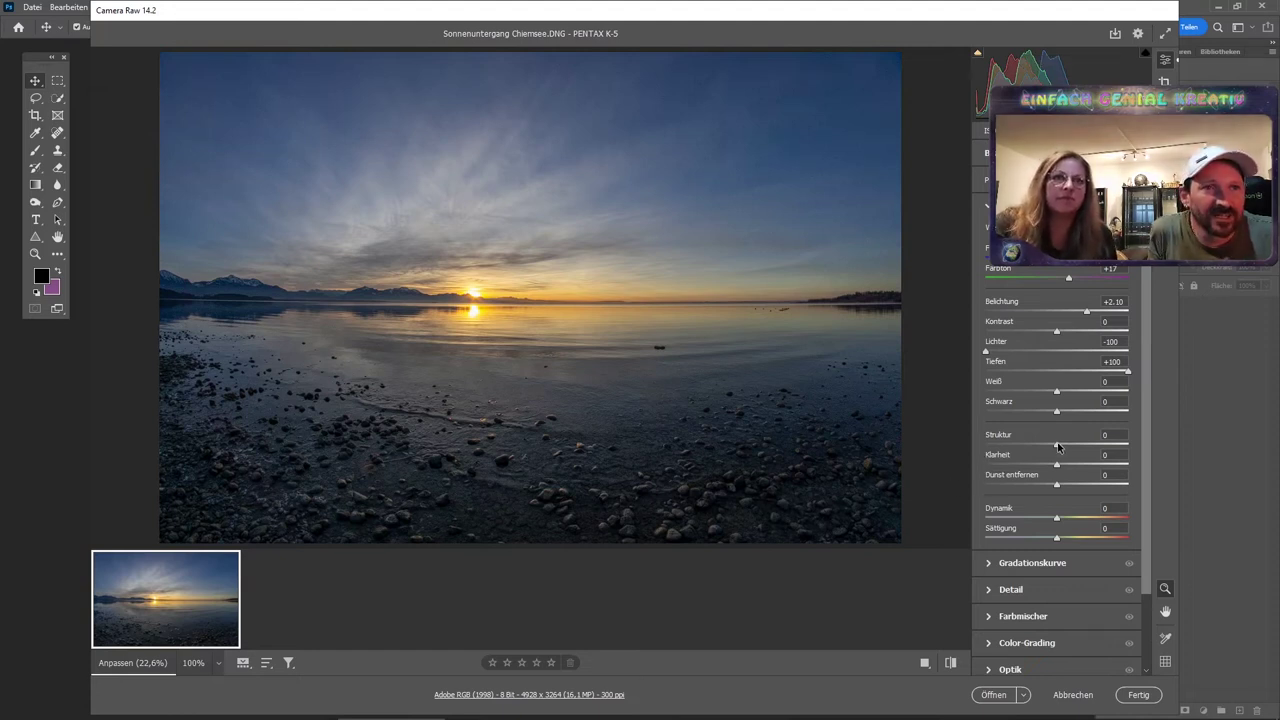
Reduce texture to -12 and compare the brightened exposure against the darker original.
{"action": "mouse_move", "coordinate": [1057, 447]}
{"action": "left_mouse_down"}
{"action": "mouse_move", "coordinate": [1024, 454]}
{"action": "mouse_move", "coordinate": [1073, 455]}
{"action": "mouse_move", "coordinate": [1029, 459]}
{"action": "left_mouse_up"}
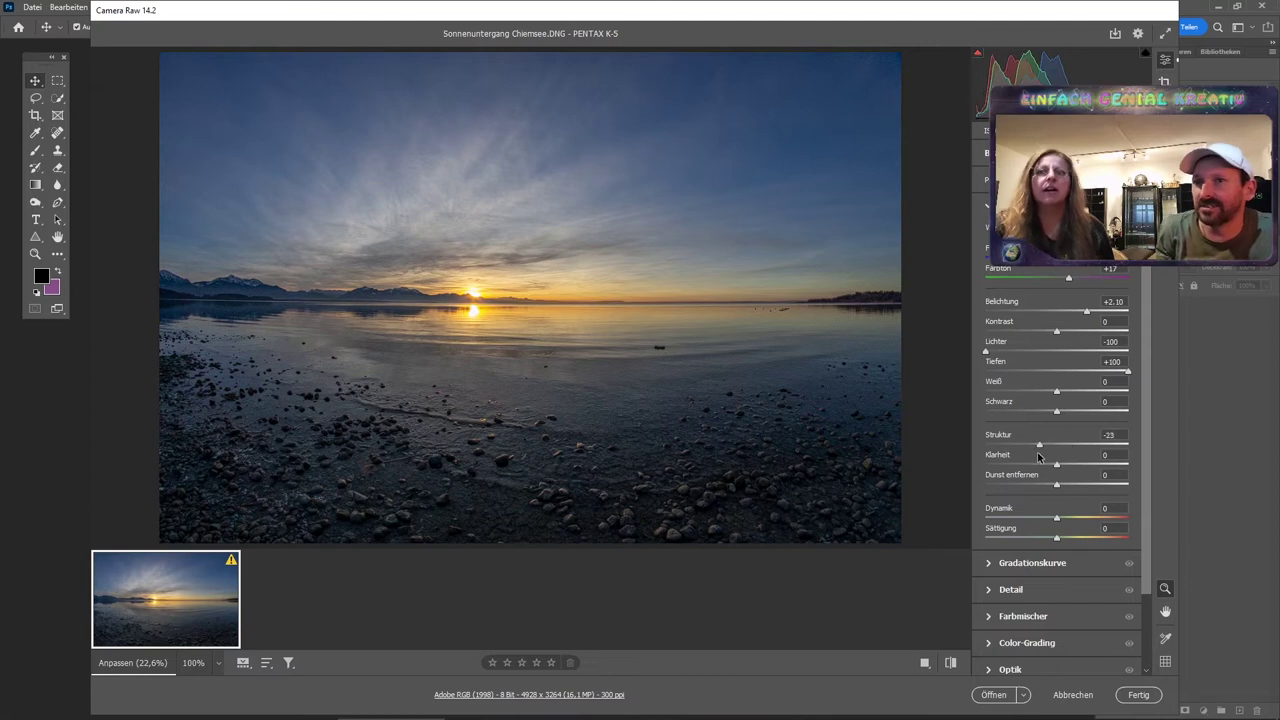
{"action": "left_click_drag", "start_coordinate": [1029, 459], "coordinate": [1052, 458]}
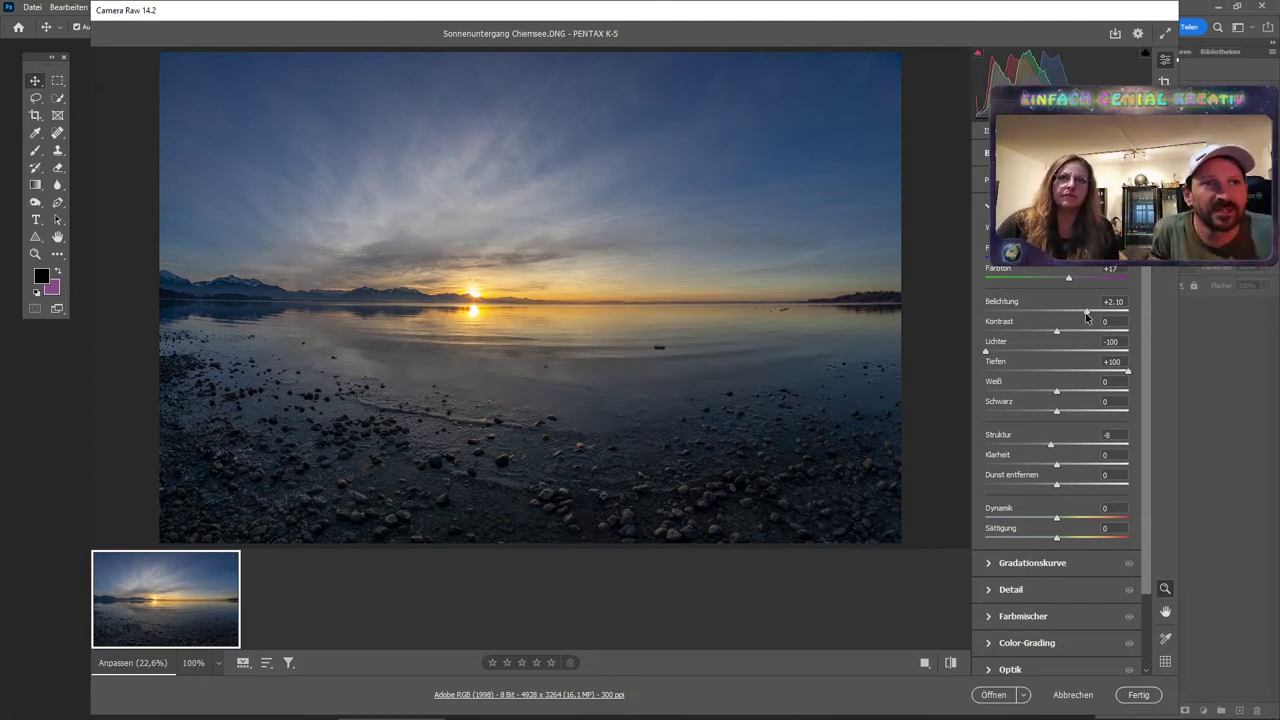
{"action": "left_click_drag", "start_coordinate": [1088, 312], "coordinate": [1054, 324]}
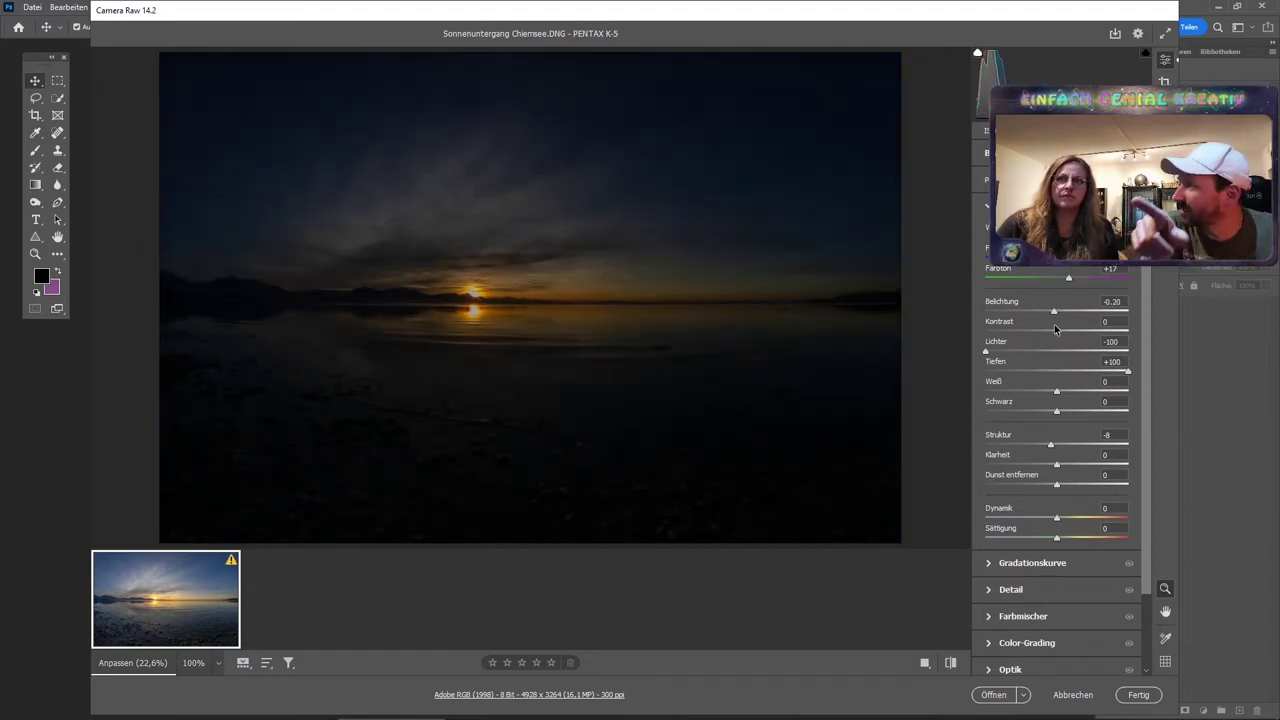
{"action": "left_click_drag", "start_coordinate": [1054, 324], "coordinate": [1088, 336]}
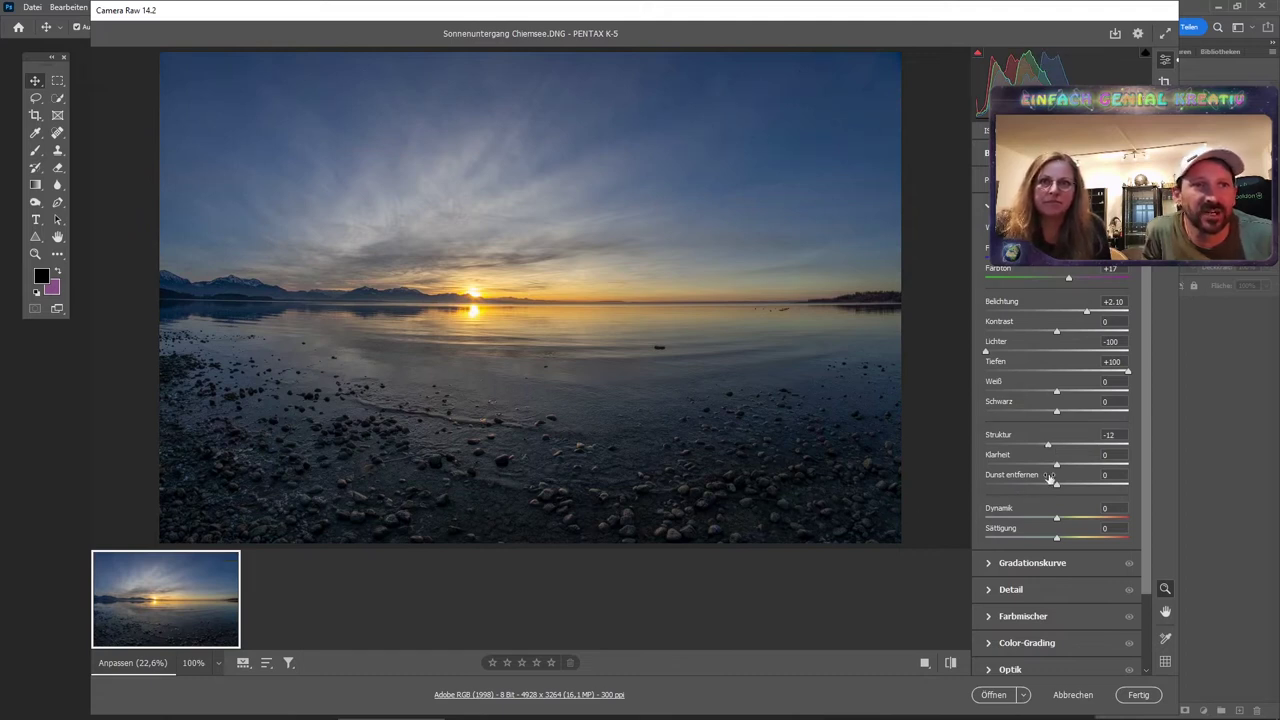
Set clarity to -7, dehaze to +4, vibrance to +10 and saturation to +30.
{"action": "mouse_move", "coordinate": [1060, 470]}
{"action": "left_mouse_down"}
{"action": "mouse_move", "coordinate": [1075, 469]}
{"action": "mouse_move", "coordinate": [1032, 470]}
{"action": "mouse_move", "coordinate": [1049, 470]}
{"action": "left_mouse_up"}
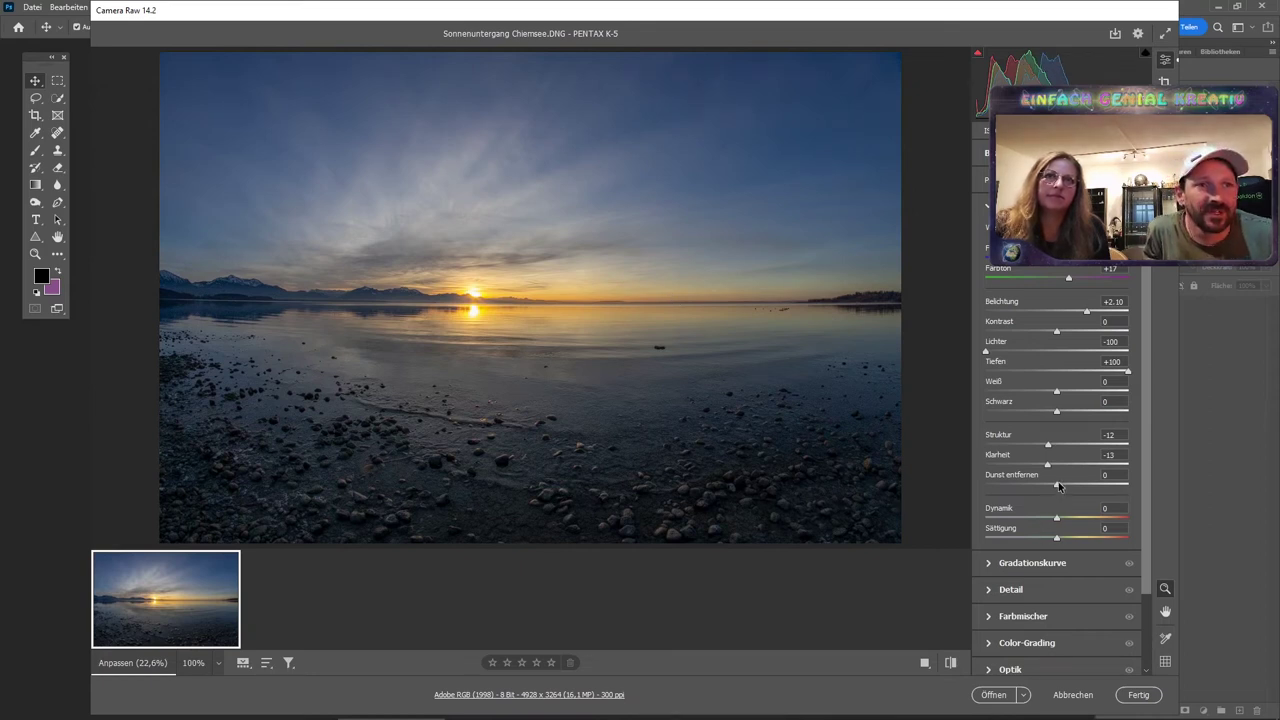
{"action": "left_click_drag", "start_coordinate": [1058, 485], "coordinate": [1061, 487]}
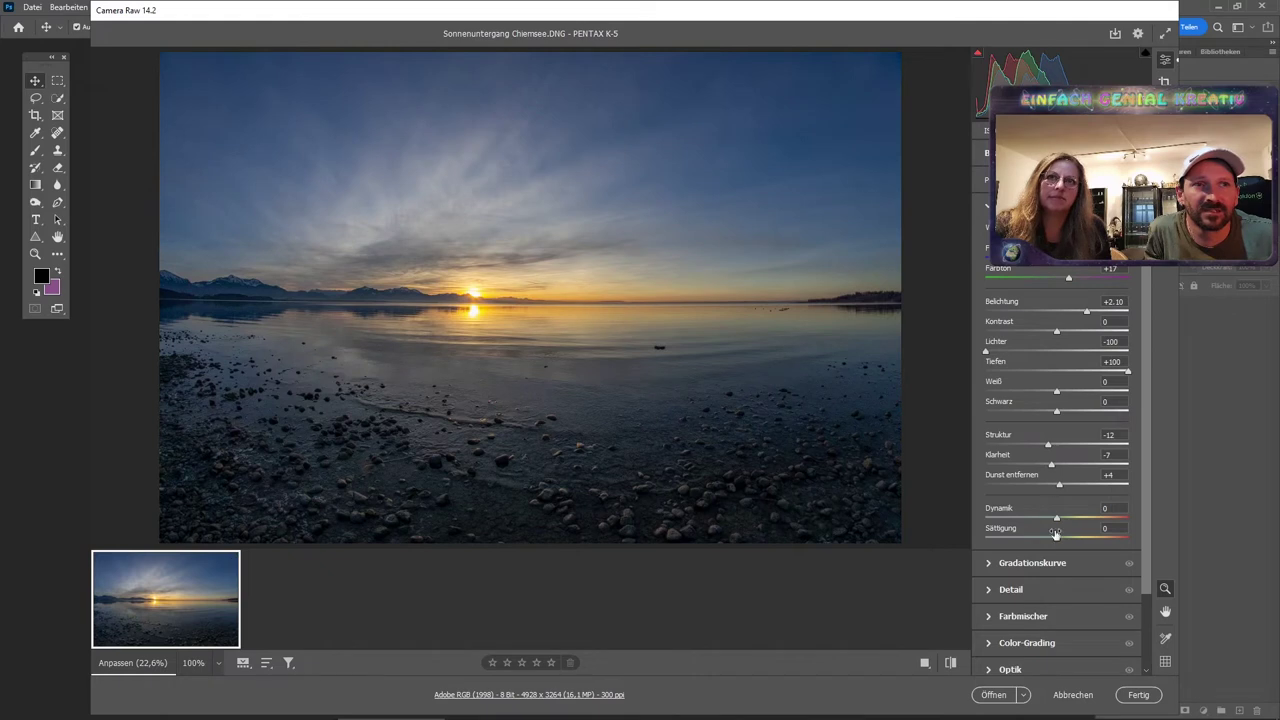
{"action": "left_click_drag", "start_coordinate": [1058, 518], "coordinate": [1081, 541]}
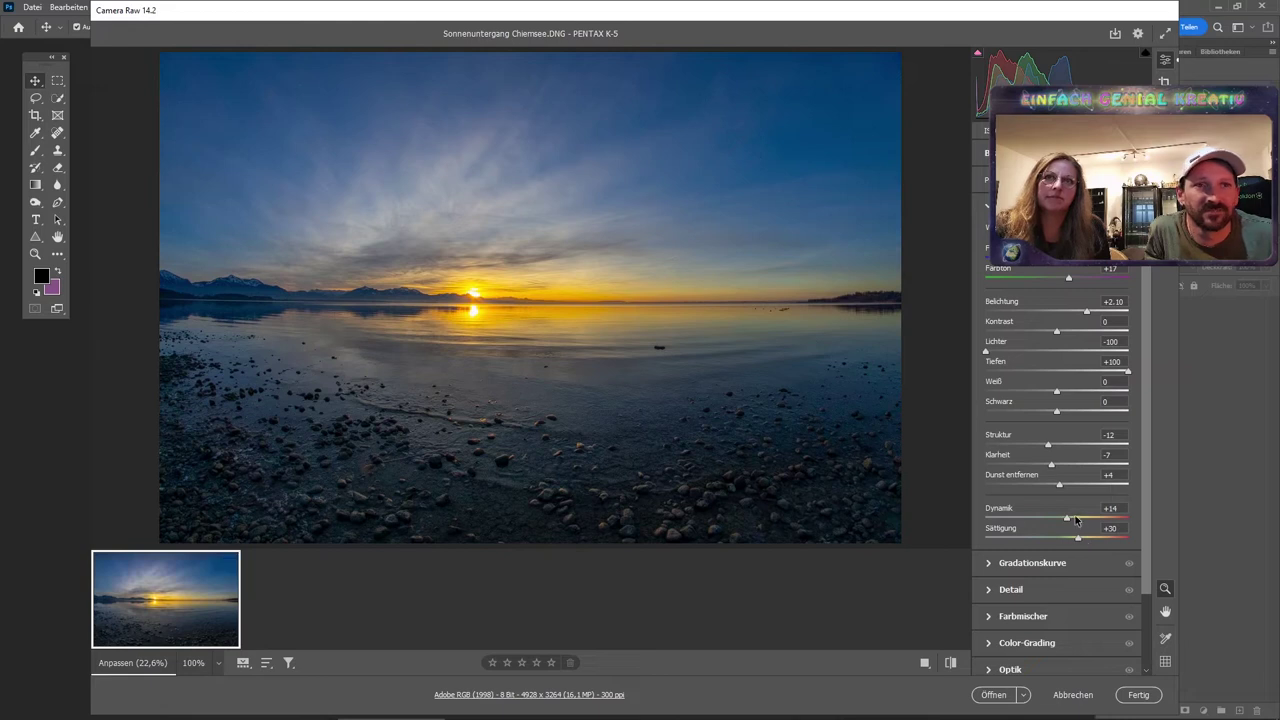
{"action": "left_click_drag", "start_coordinate": [1066, 520], "coordinate": [1065, 521]}
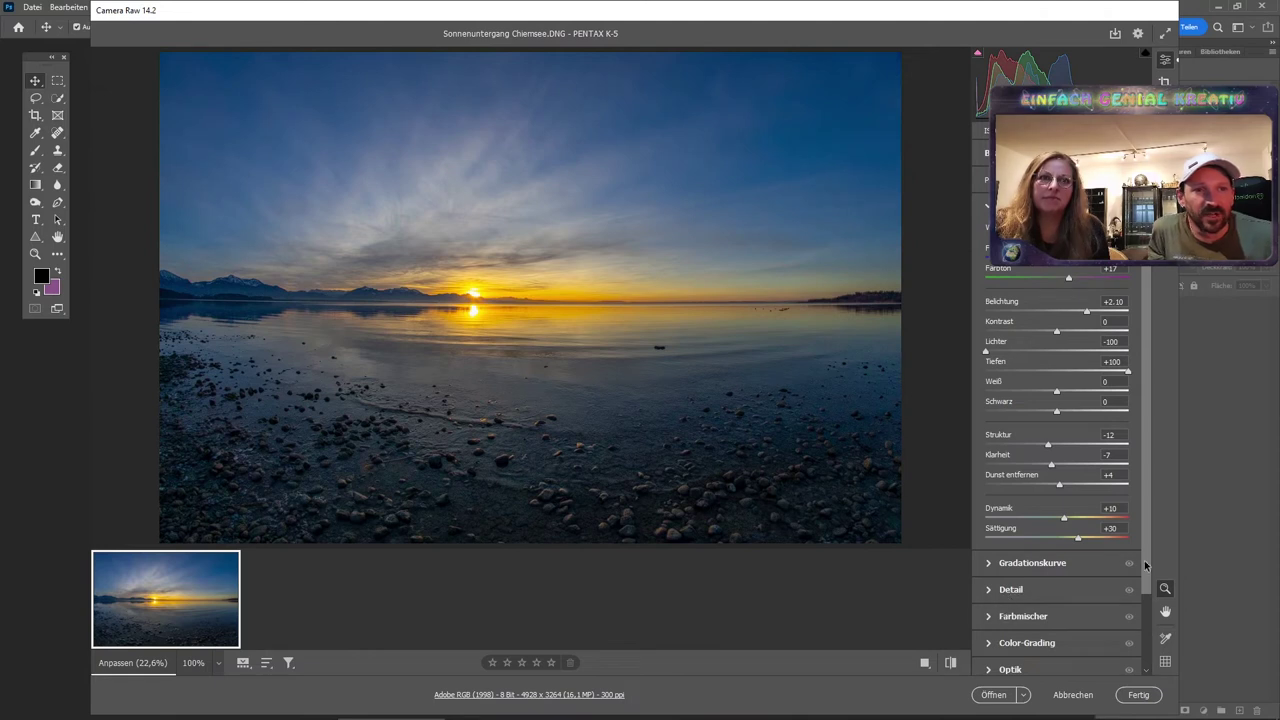
In the Farbmischer hue settings, shift Gelbtöne to -49.
{"action": "scroll", "coordinate": [1100, 555], "scroll_direction": "down", "scroll_amount": 2}
{"action": "scroll", "coordinate": [1019, 548], "scroll_direction": "down", "scroll_amount": 2}
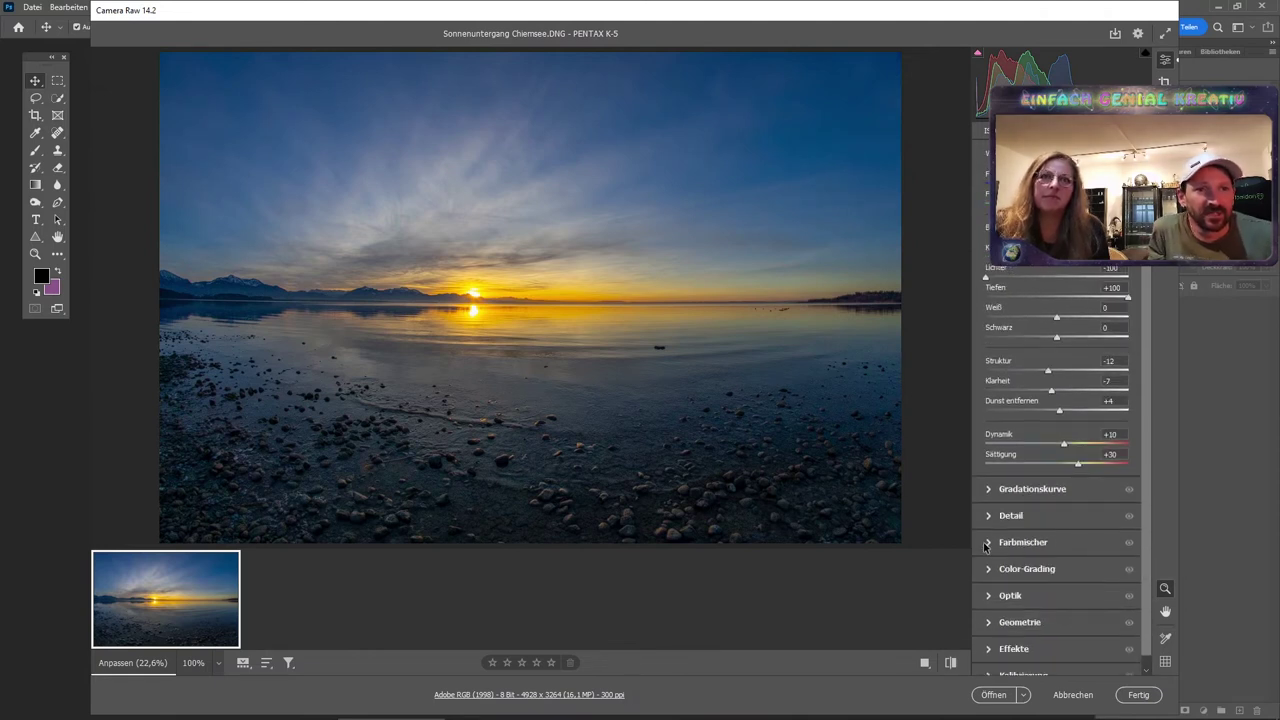
{"action": "left_click", "coordinate": [987, 542]}
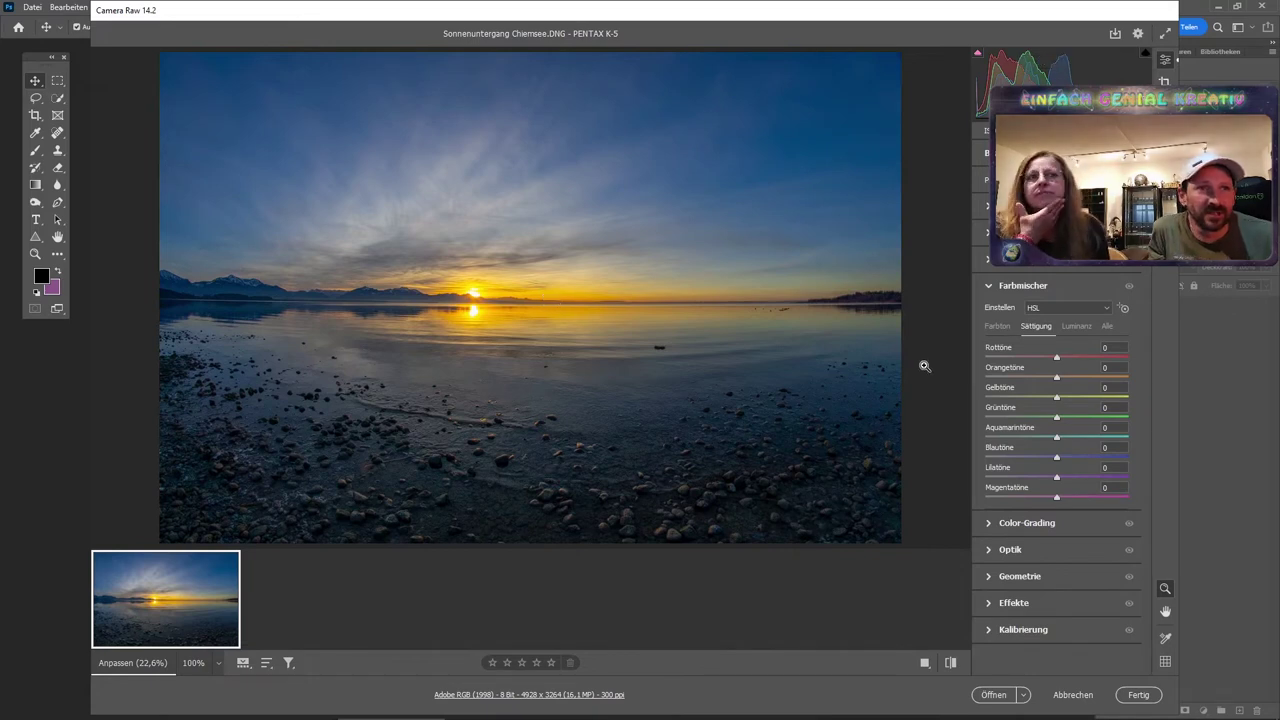
{"action": "left_click", "coordinate": [999, 327]}
{"action": "left_click_drag", "start_coordinate": [1056, 400], "coordinate": [1026, 399]}
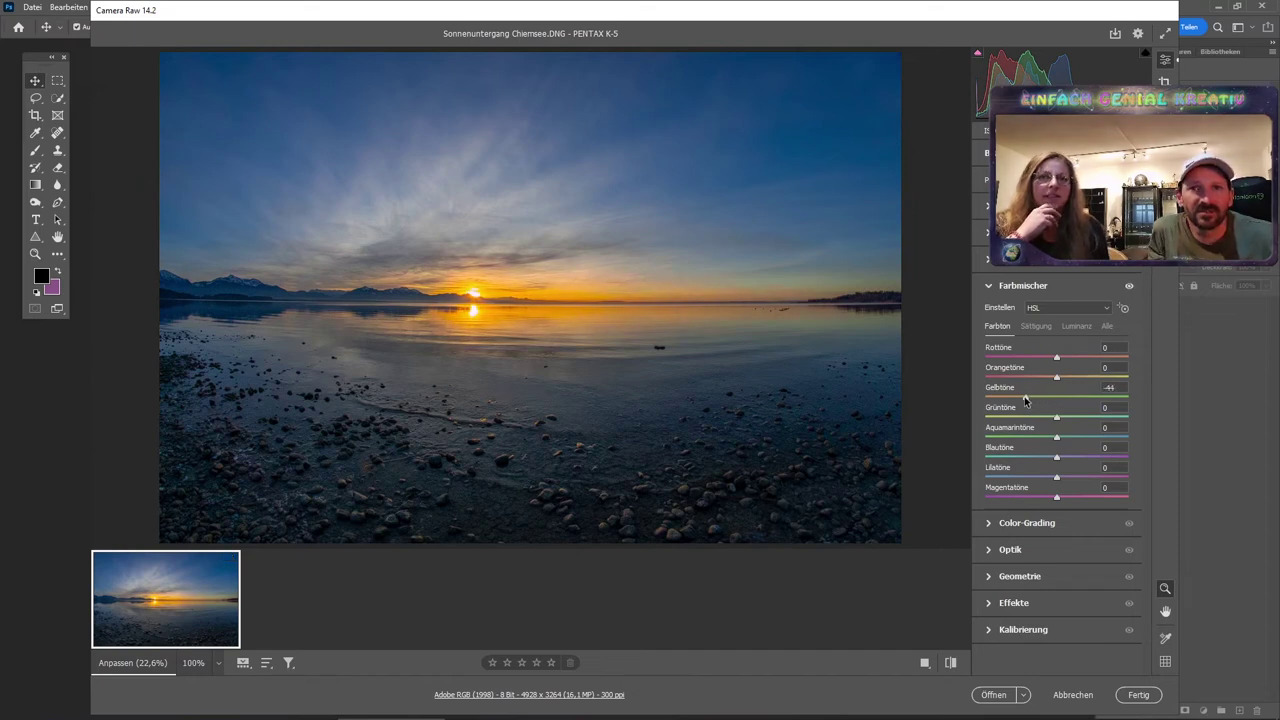
{"action": "left_click_drag", "start_coordinate": [1024, 396], "coordinate": [1019, 398]}
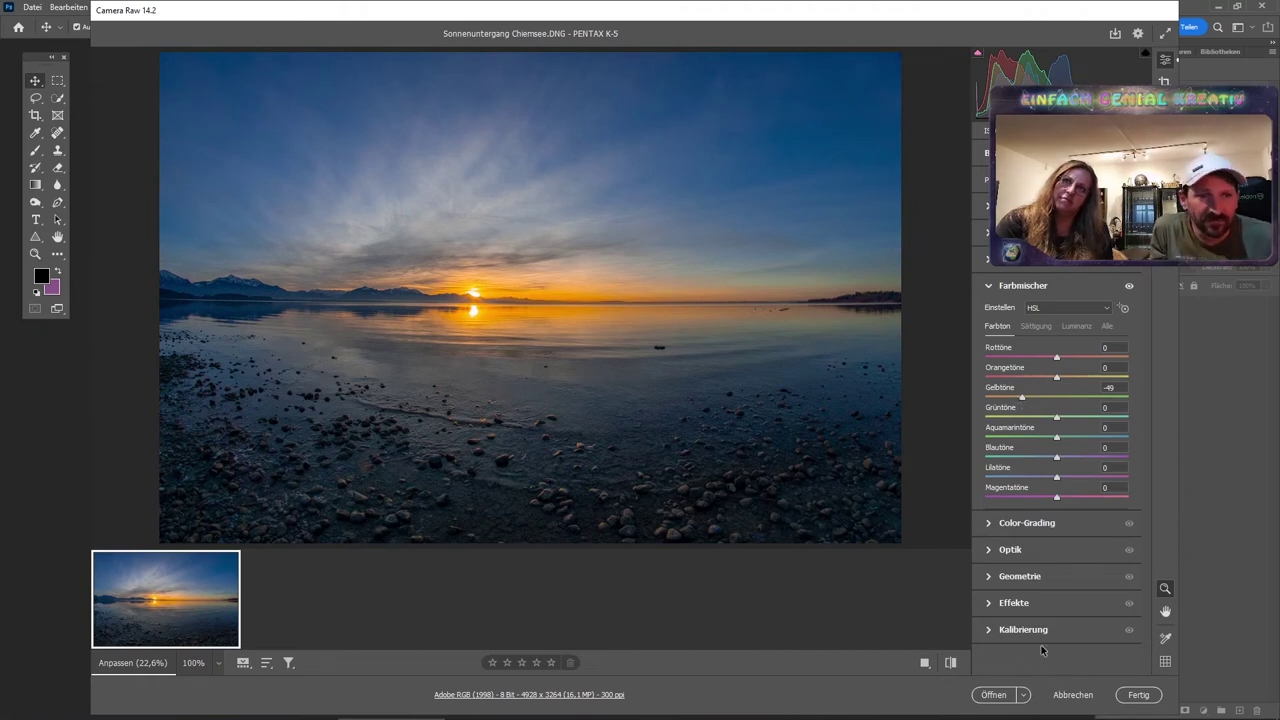
Open the sunset in Photoshop and place a guide just above the horizon, plus another lower.
{"action": "left_click", "coordinate": [995, 695]}
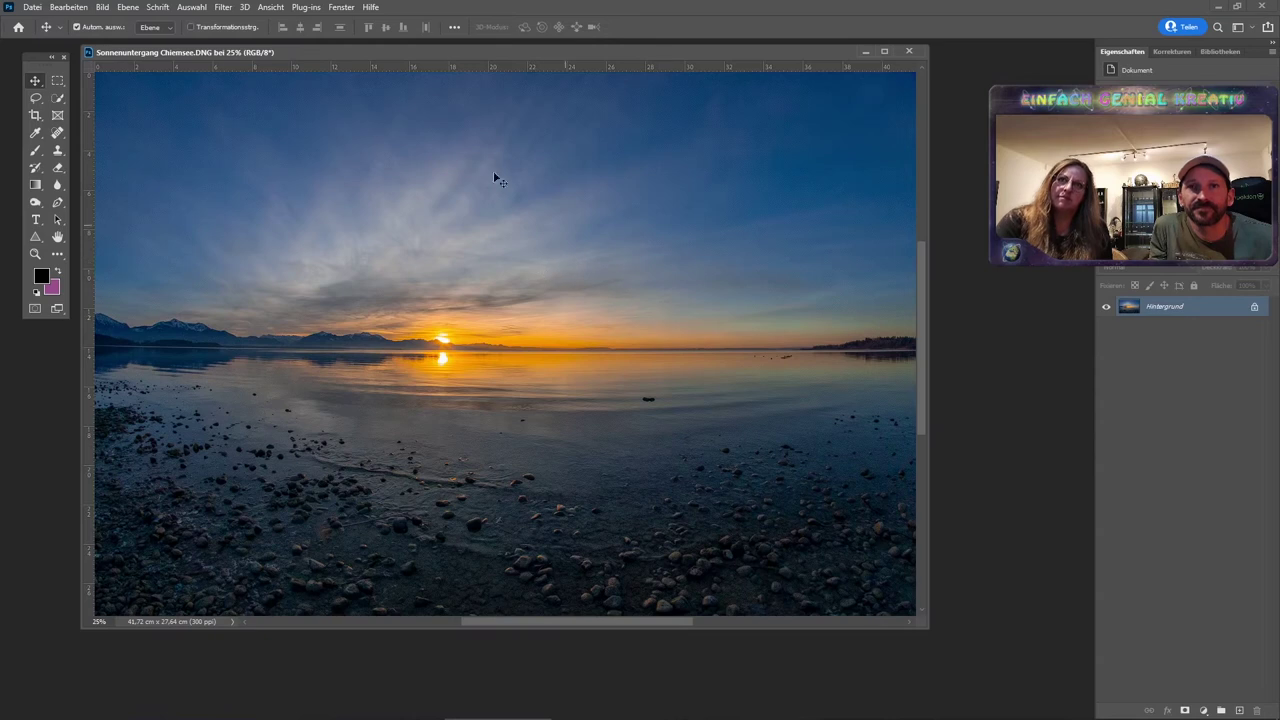
{"action": "left_click_drag", "start_coordinate": [282, 70], "coordinate": [297, 352]}
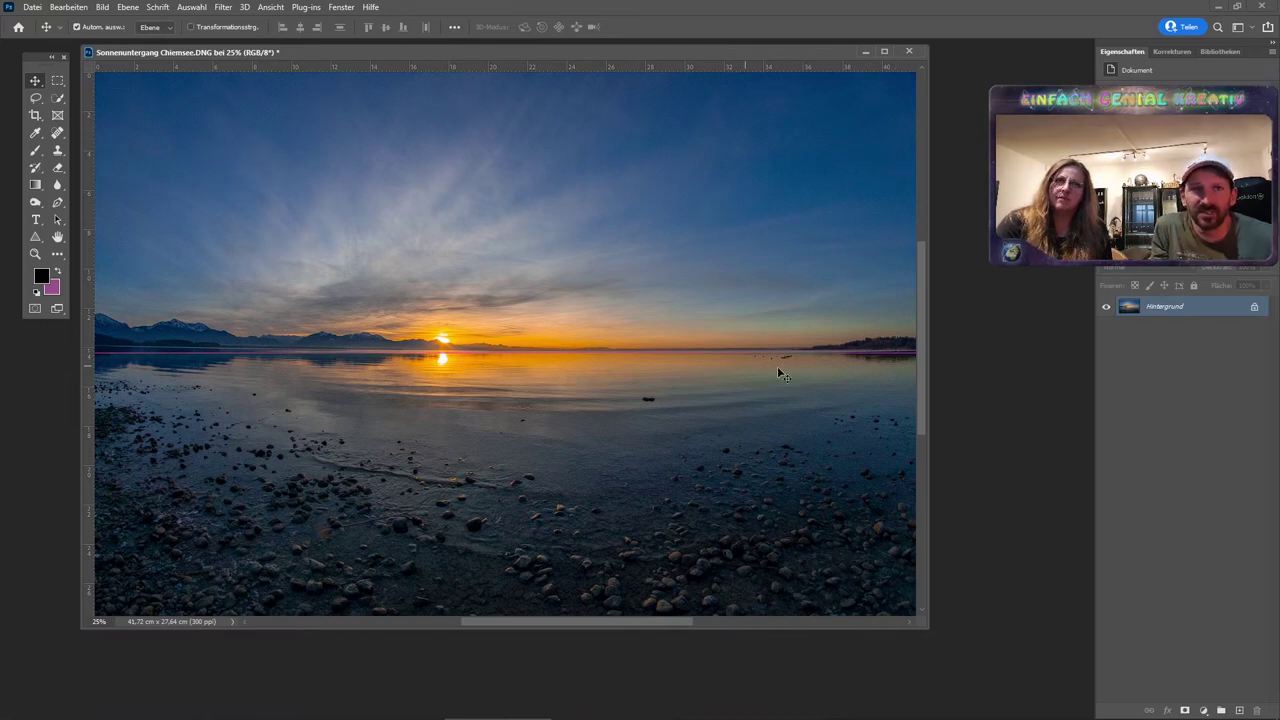
{"action": "left_click_drag", "start_coordinate": [885, 353], "coordinate": [885, 329]}
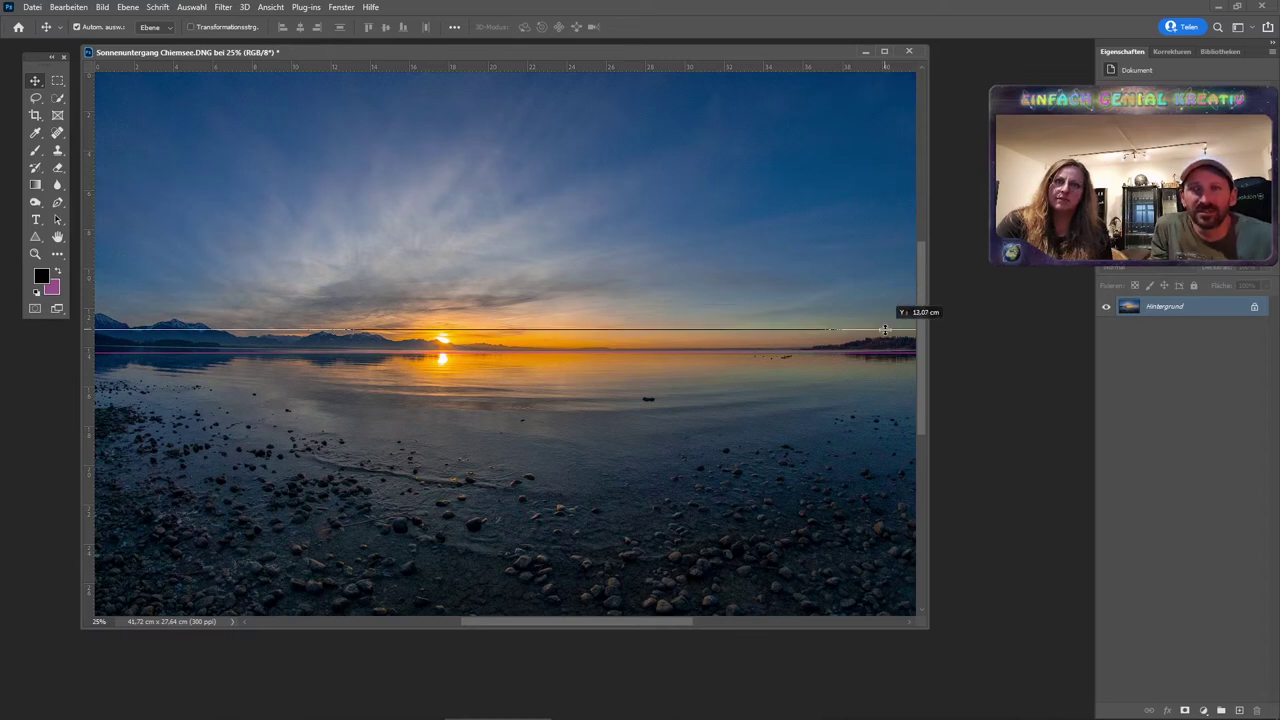
{"action": "left_click_drag", "start_coordinate": [885, 329], "coordinate": [885, 321]}
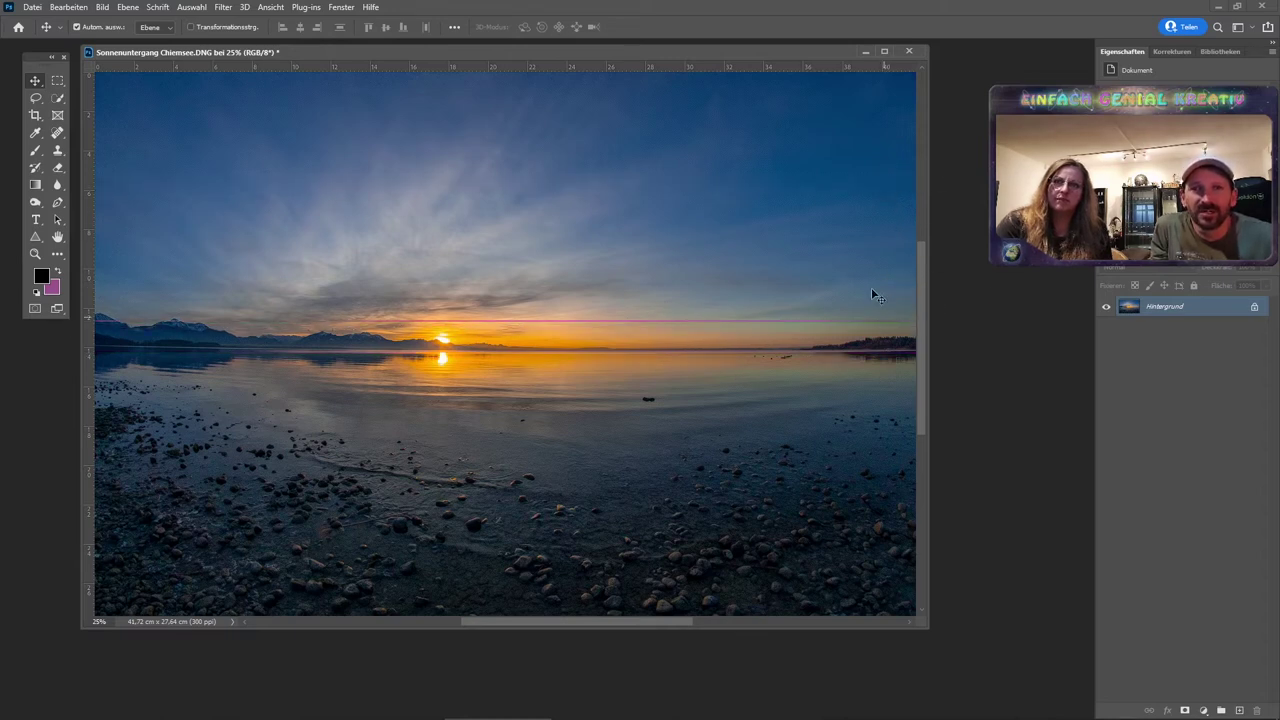
{"action": "left_click_drag", "start_coordinate": [600, 72], "coordinate": [597, 382]}
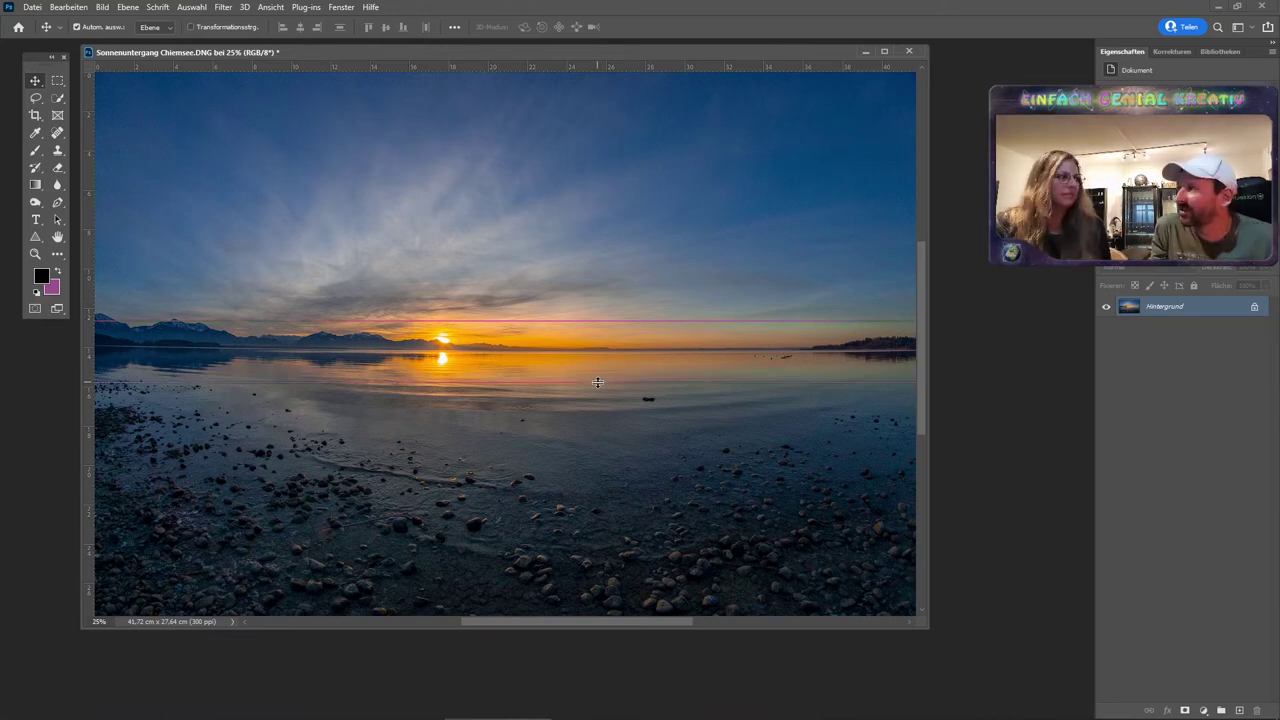
Convert the locked Hintergrund layer into an editable layer named Ebene 0.
{"action": "left_click", "coordinate": [60, 9]}
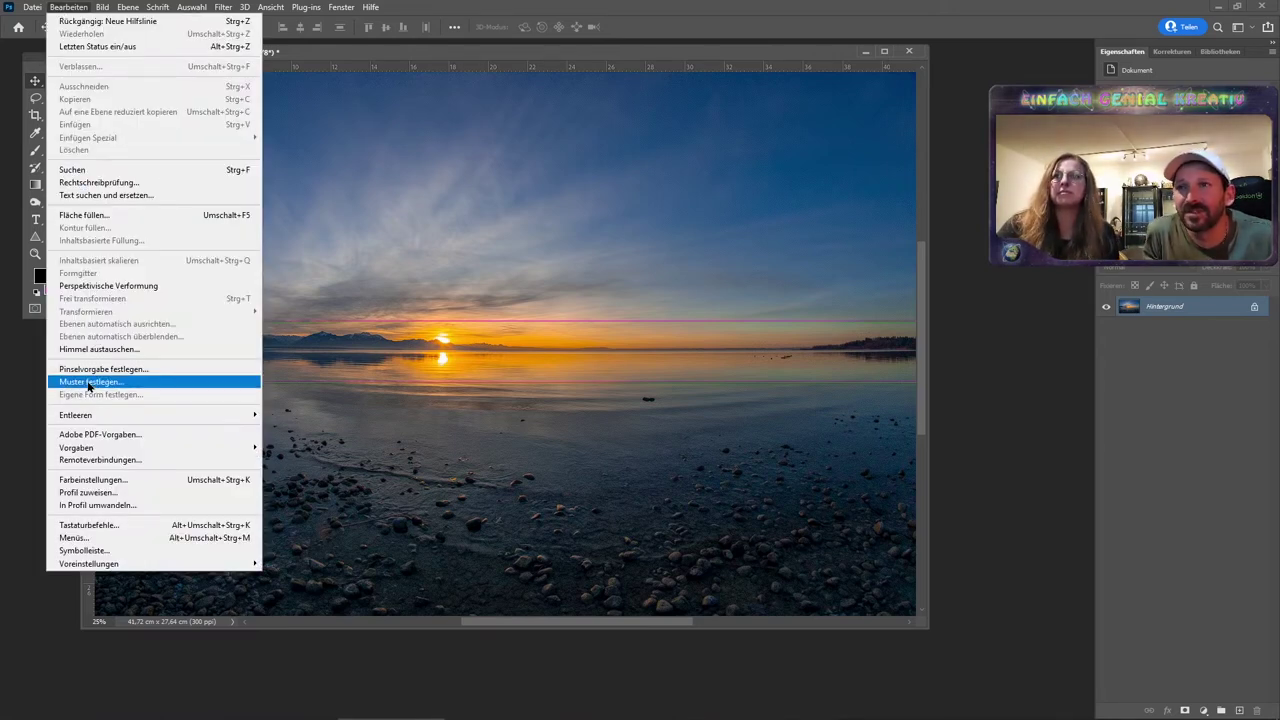
{"action": "left_click", "coordinate": [1180, 320]}
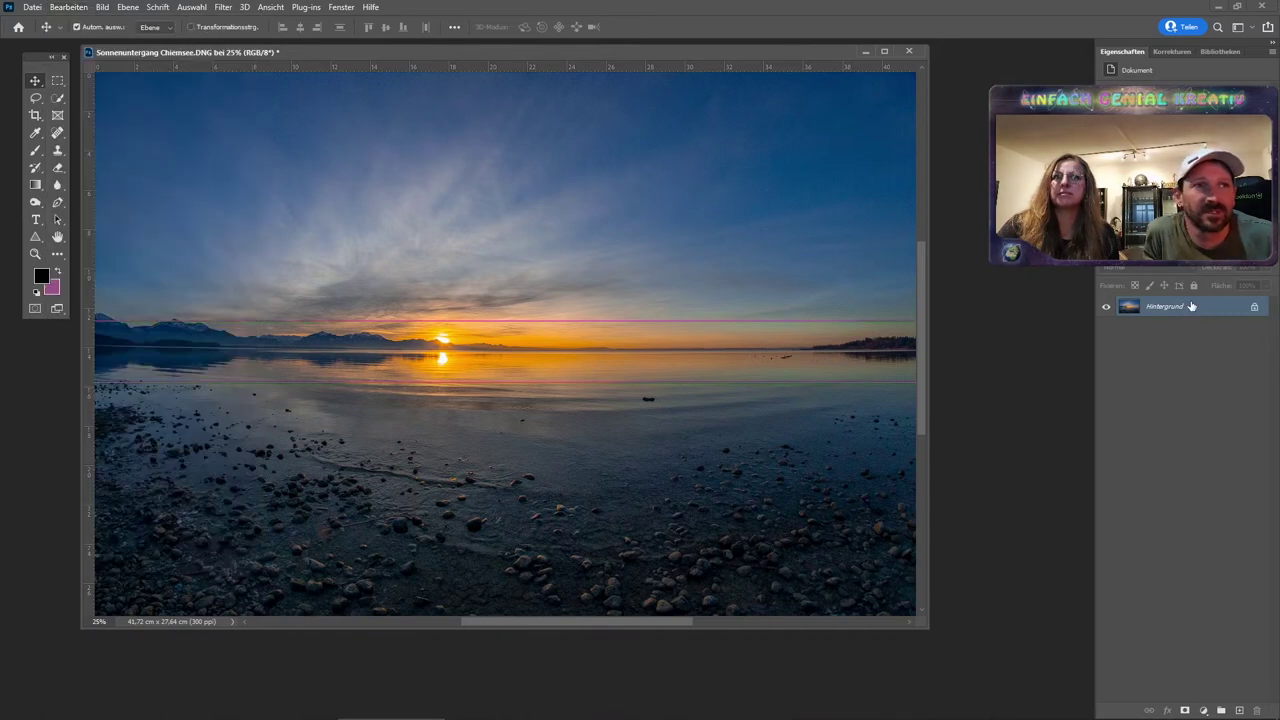
{"action": "double_click", "coordinate": [1191, 307]}
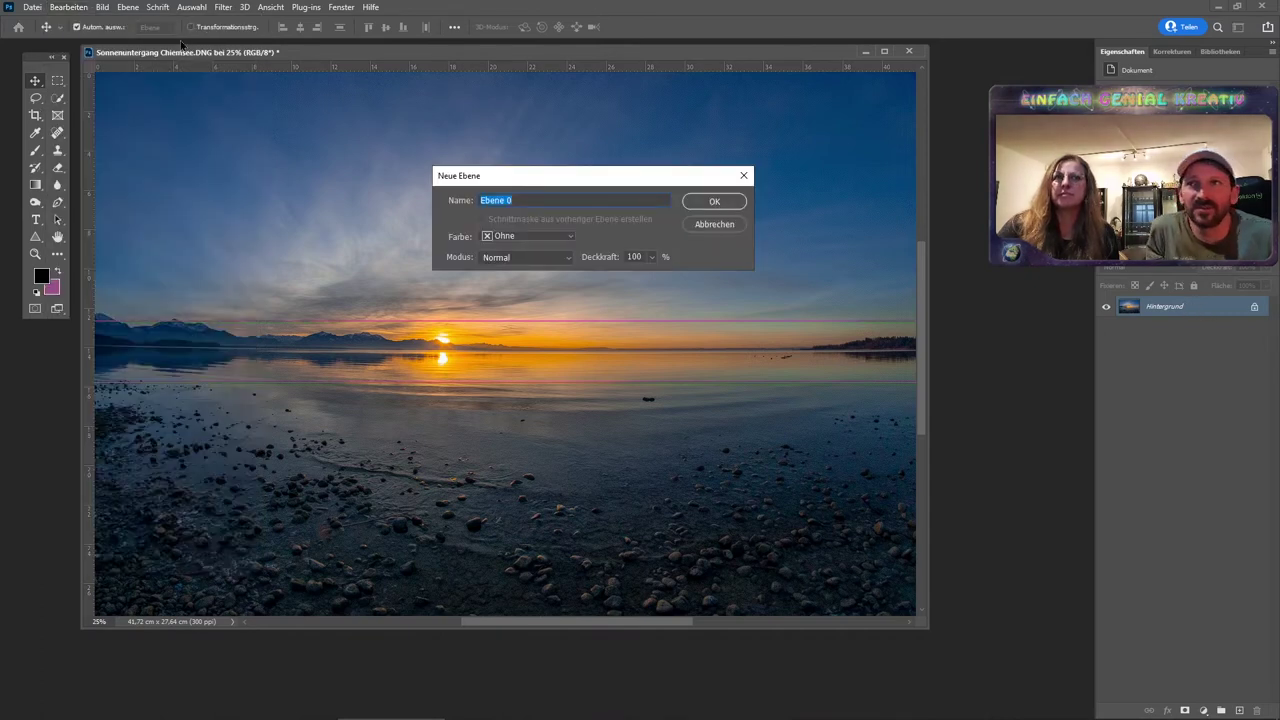
{"action": "left_click", "coordinate": [714, 224]}
{"action": "left_click", "coordinate": [68, 7]}
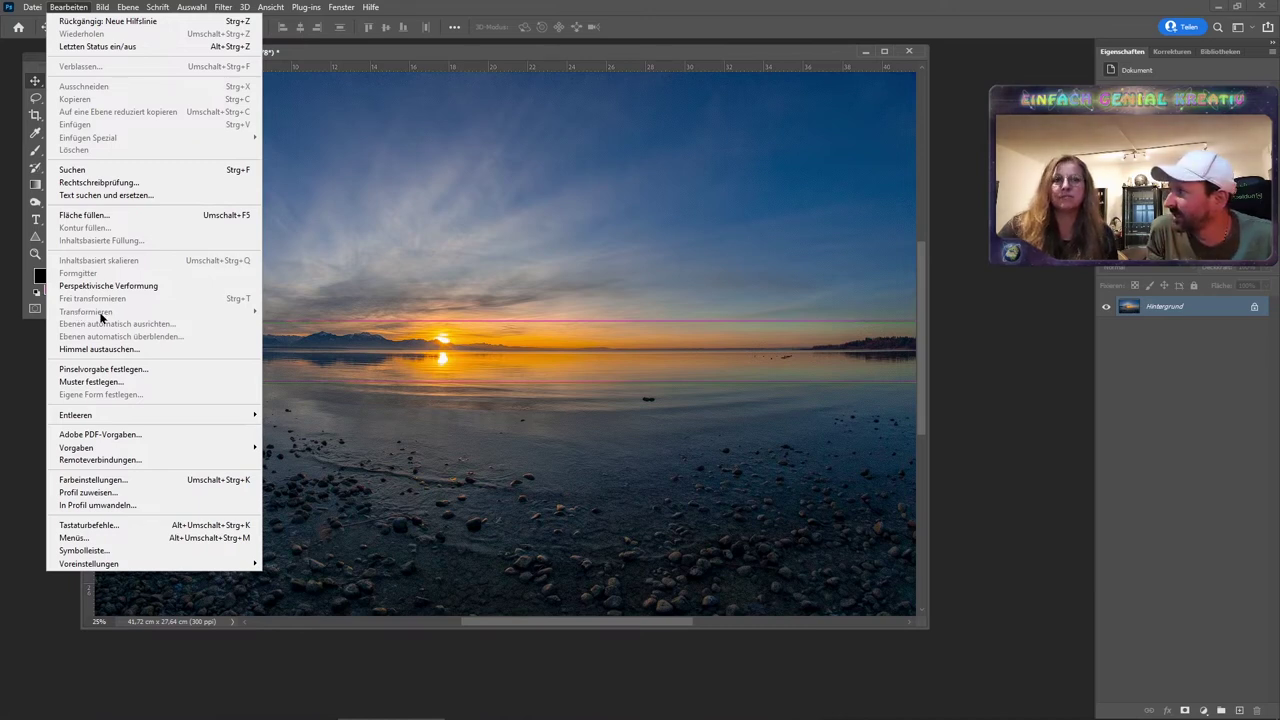
{"action": "left_click", "coordinate": [1165, 308]}
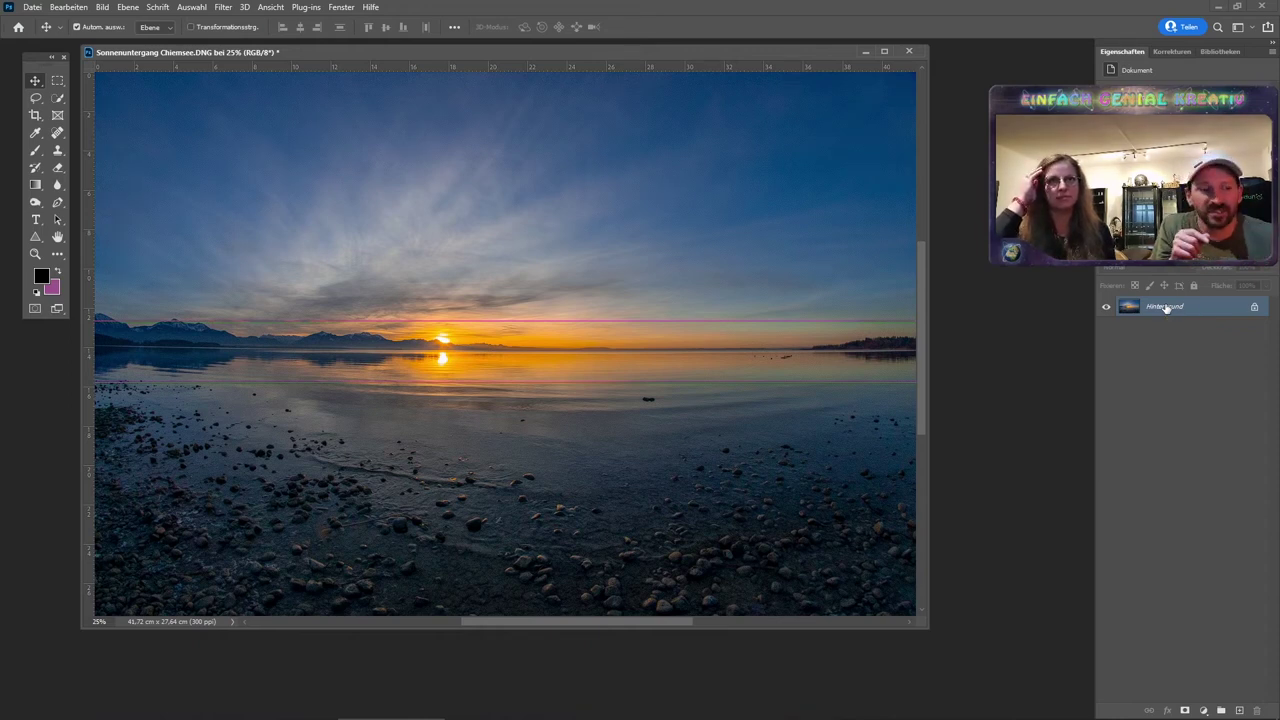
{"action": "double_click", "coordinate": [1165, 307]}
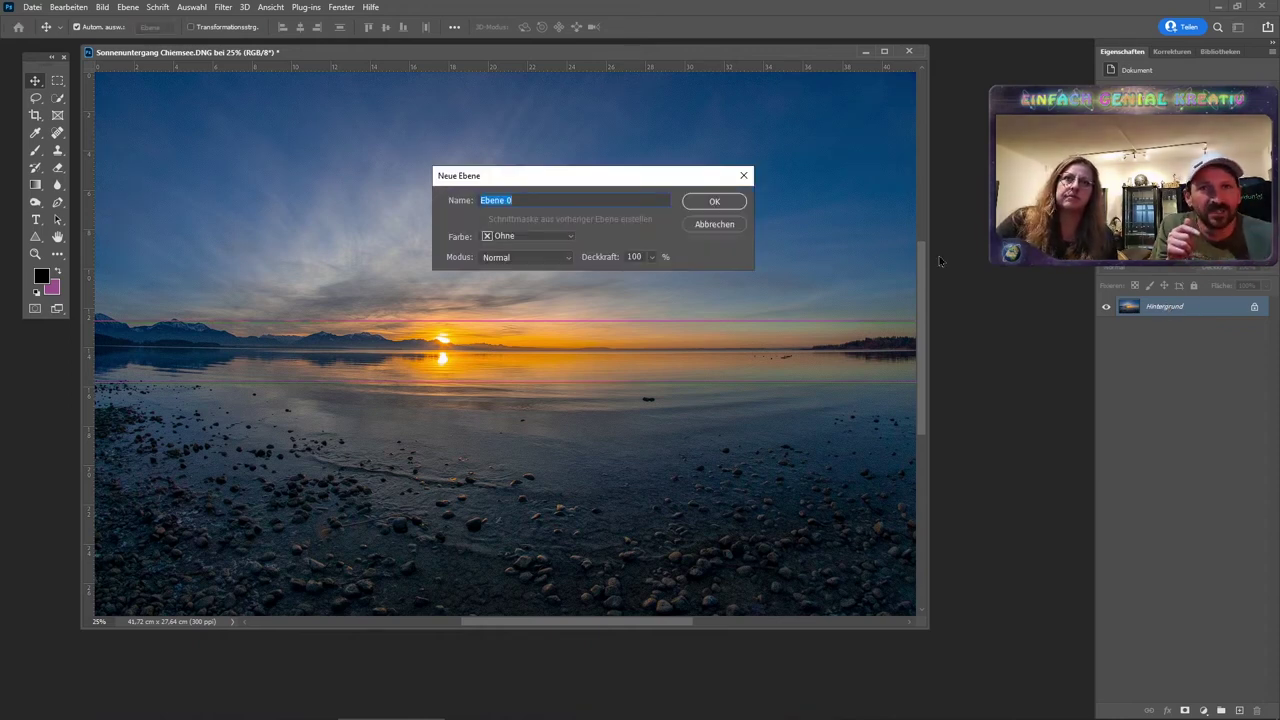
{"action": "left_click", "coordinate": [722, 202]}
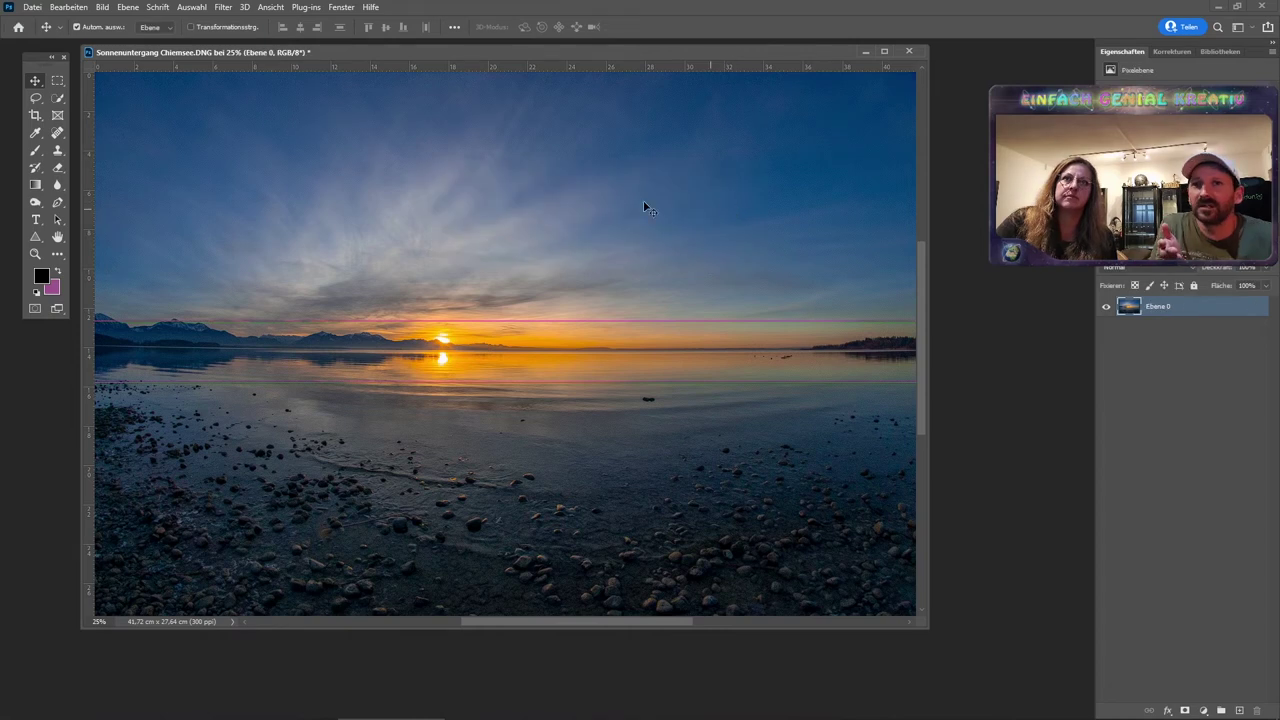
{"action": "left_click", "coordinate": [68, 7]}
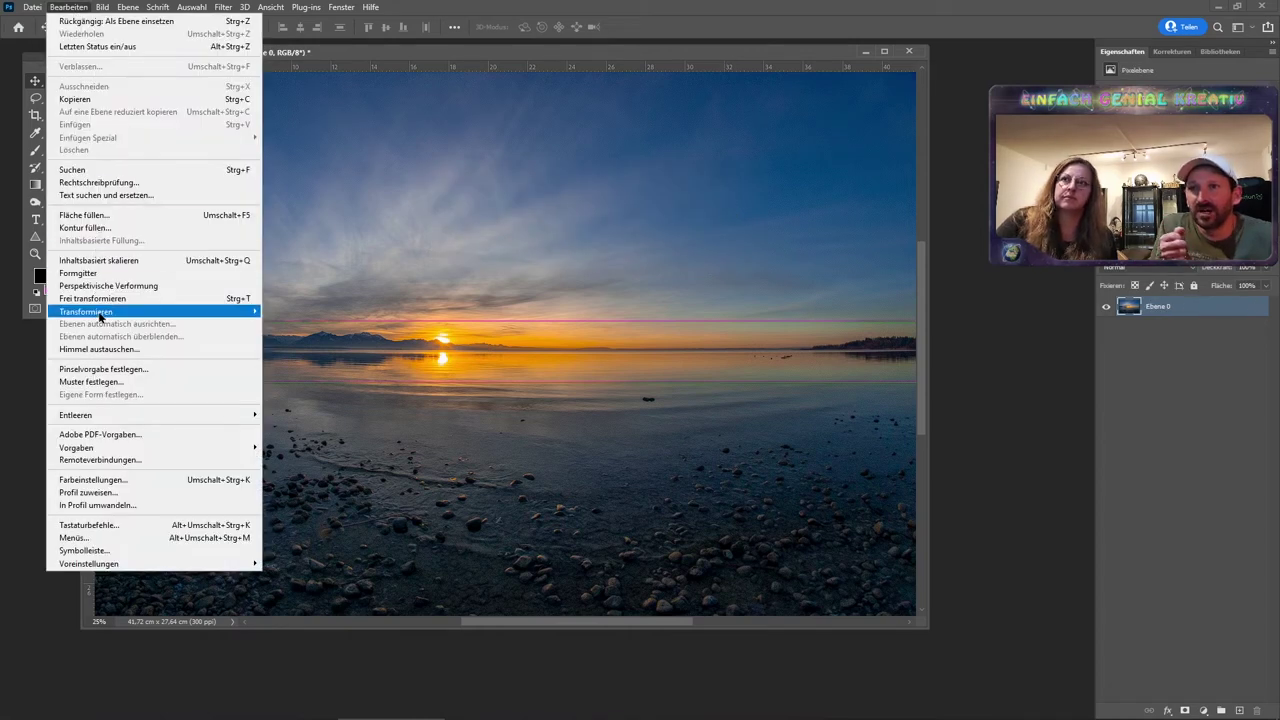
{"action": "mouse_move", "coordinate": [86, 311]}
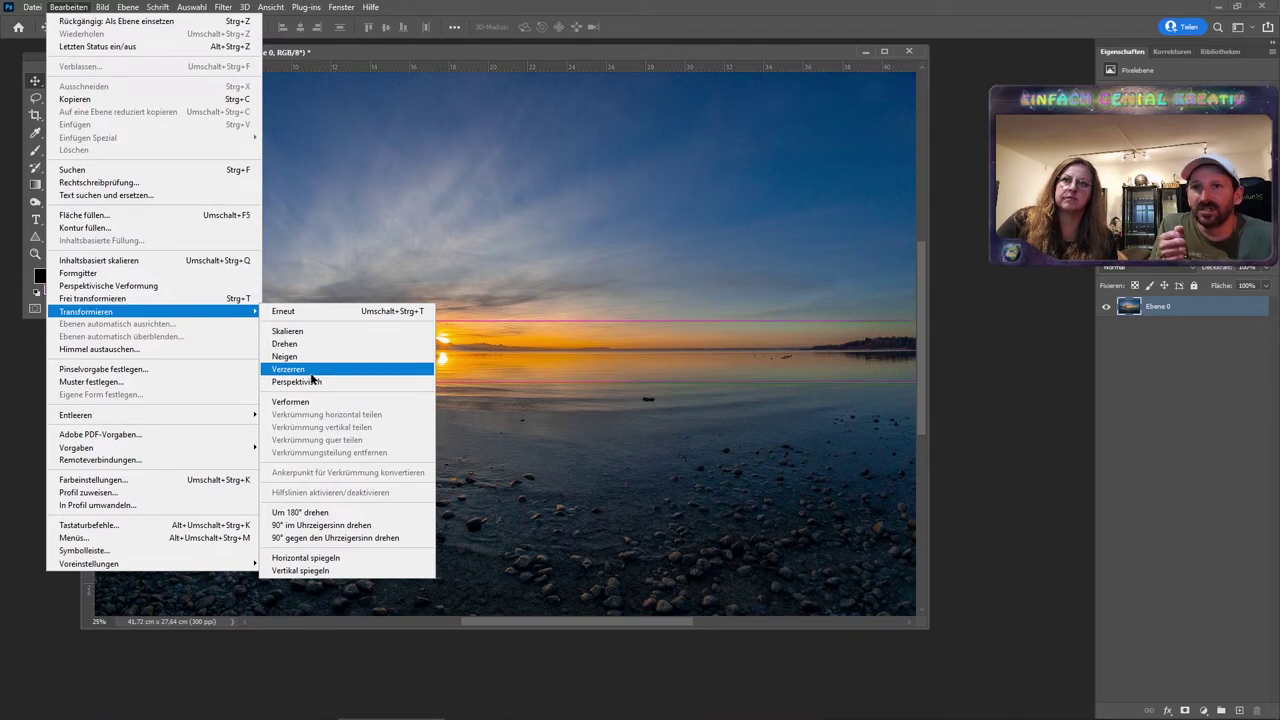
{"action": "left_click", "coordinate": [311, 372]}
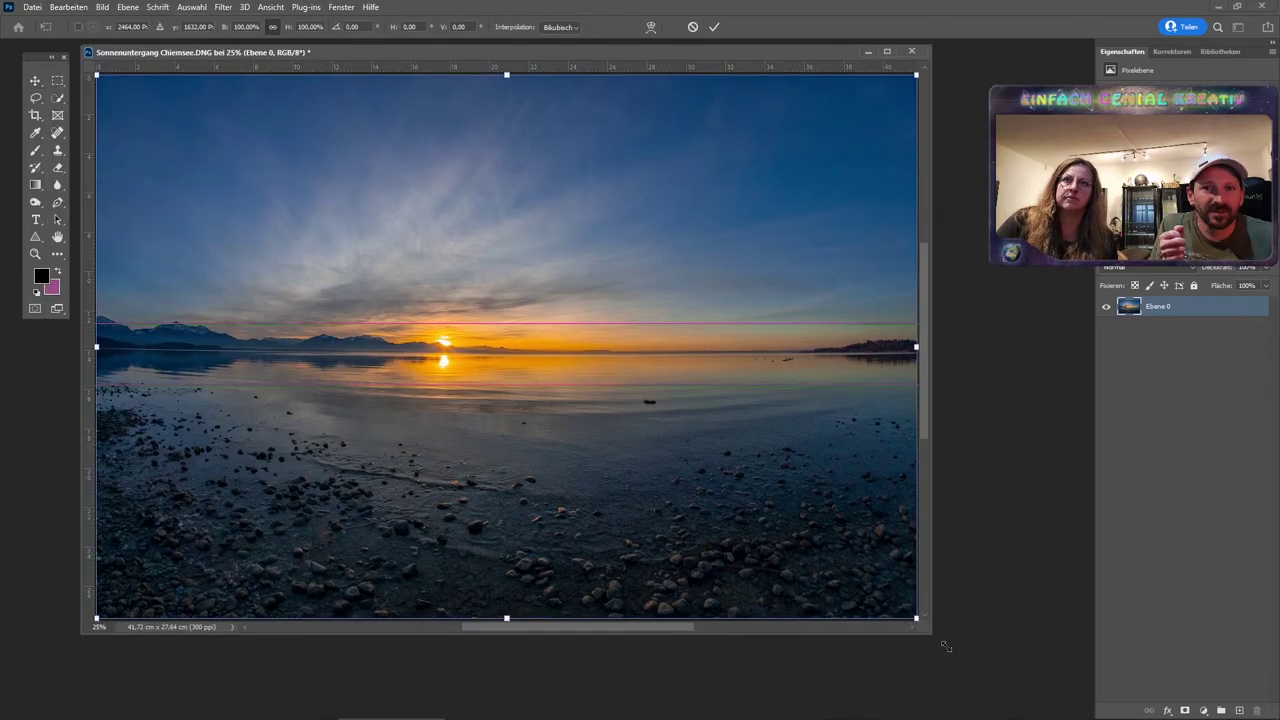
{"action": "left_click_drag", "start_coordinate": [925, 625], "coordinate": [1005, 687]}
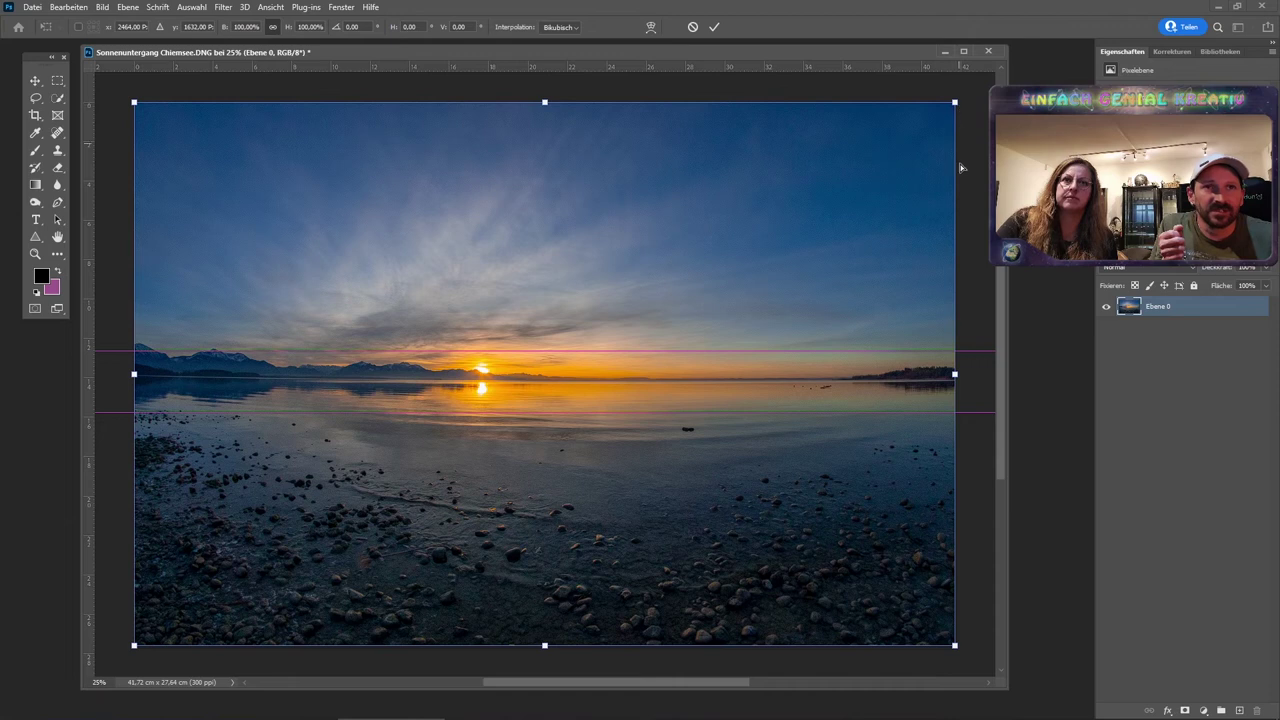
{"action": "mouse_move", "coordinate": [953, 104]}
{"action": "left_mouse_down"}
{"action": "mouse_move", "coordinate": [947, 149]}
{"action": "mouse_move", "coordinate": [977, 104]}
{"action": "left_mouse_up"}
{"action": "key", "text": "Return"}
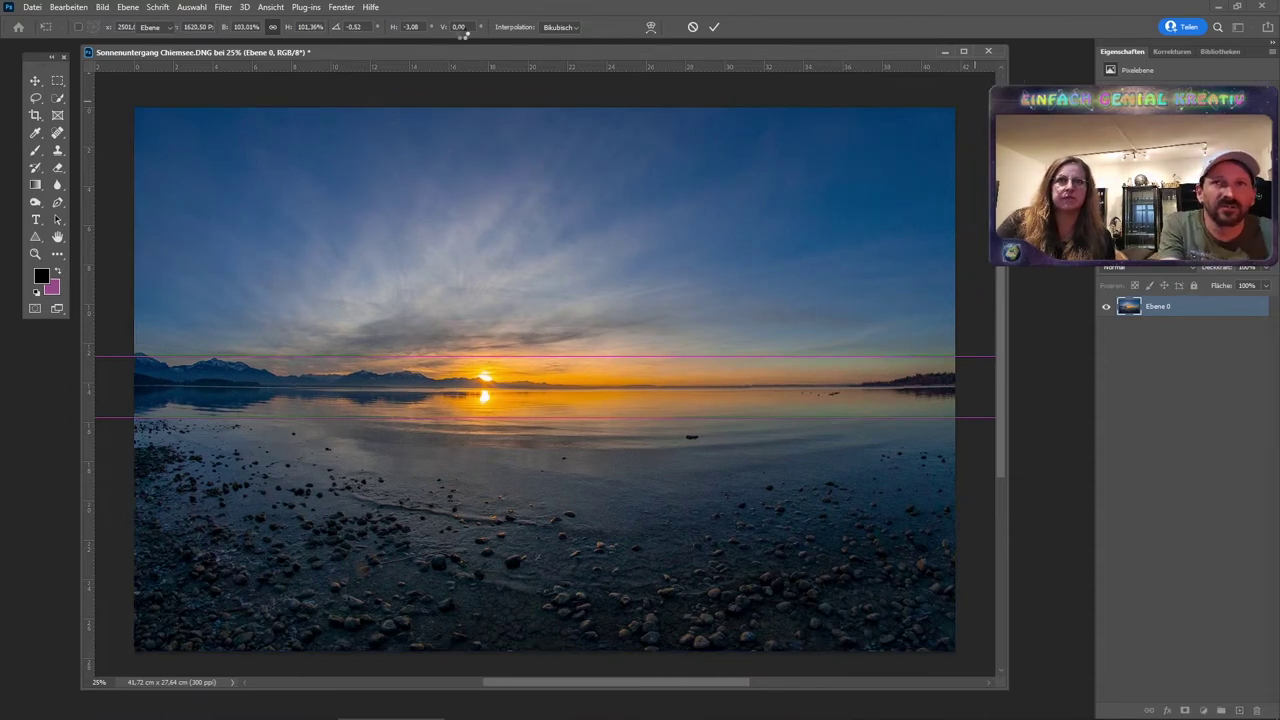
{"action": "left_click", "coordinate": [70, 8]}
{"action": "left_click", "coordinate": [80, 22]}
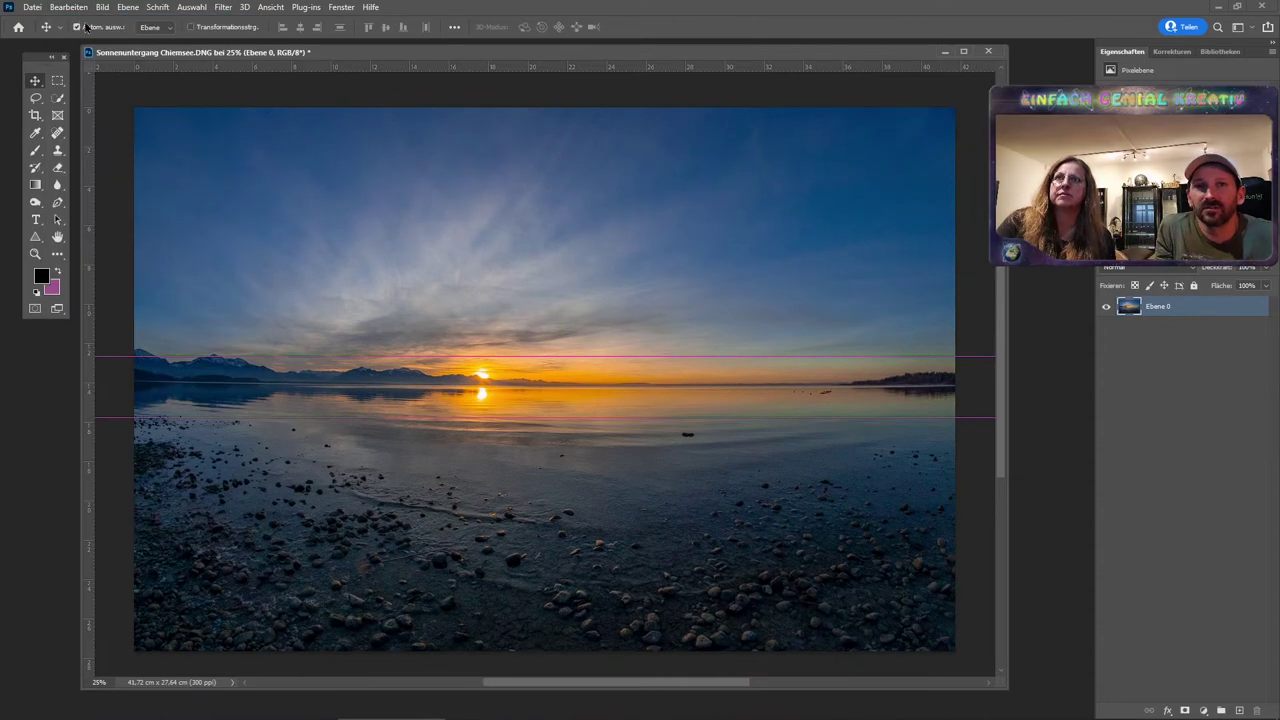
{"action": "left_click", "coordinate": [226, 8]}
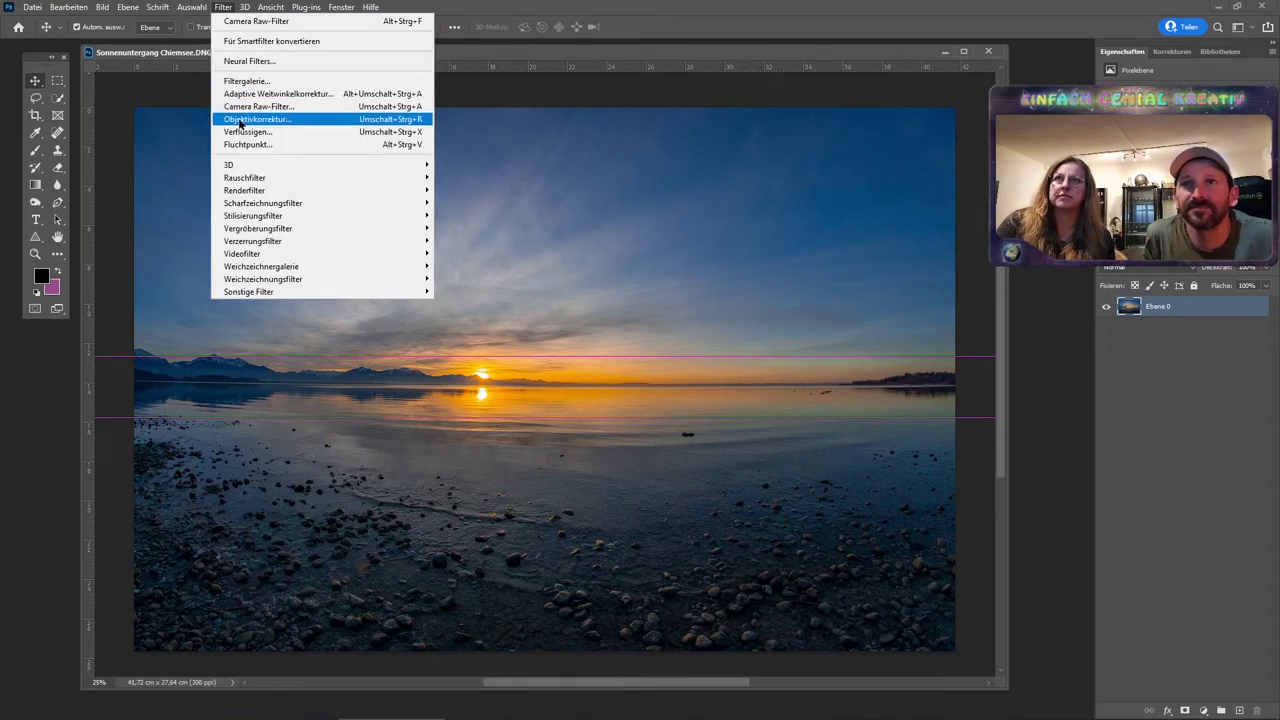
Reshape the horizon and sun area with Liquify's Forward Warp brush and apply the warp.
{"action": "key", "text": "Escape"}
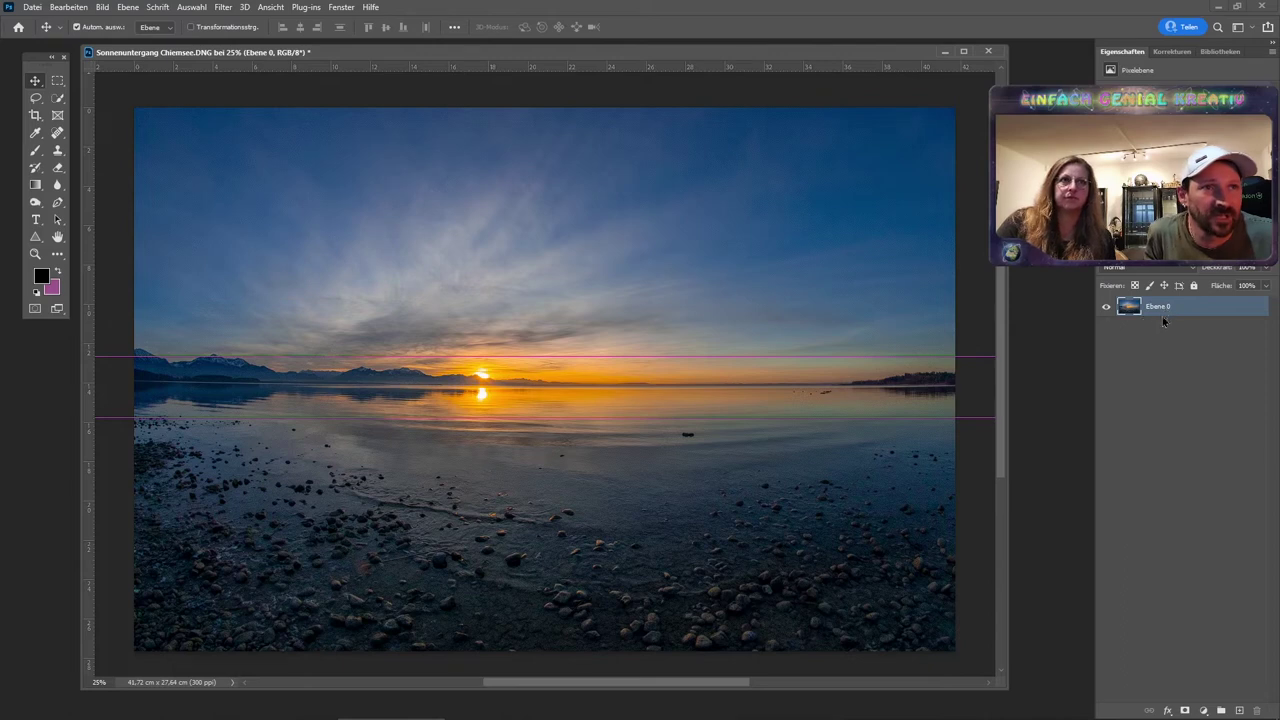
{"action": "key", "text": "ctrl+shift+x"}
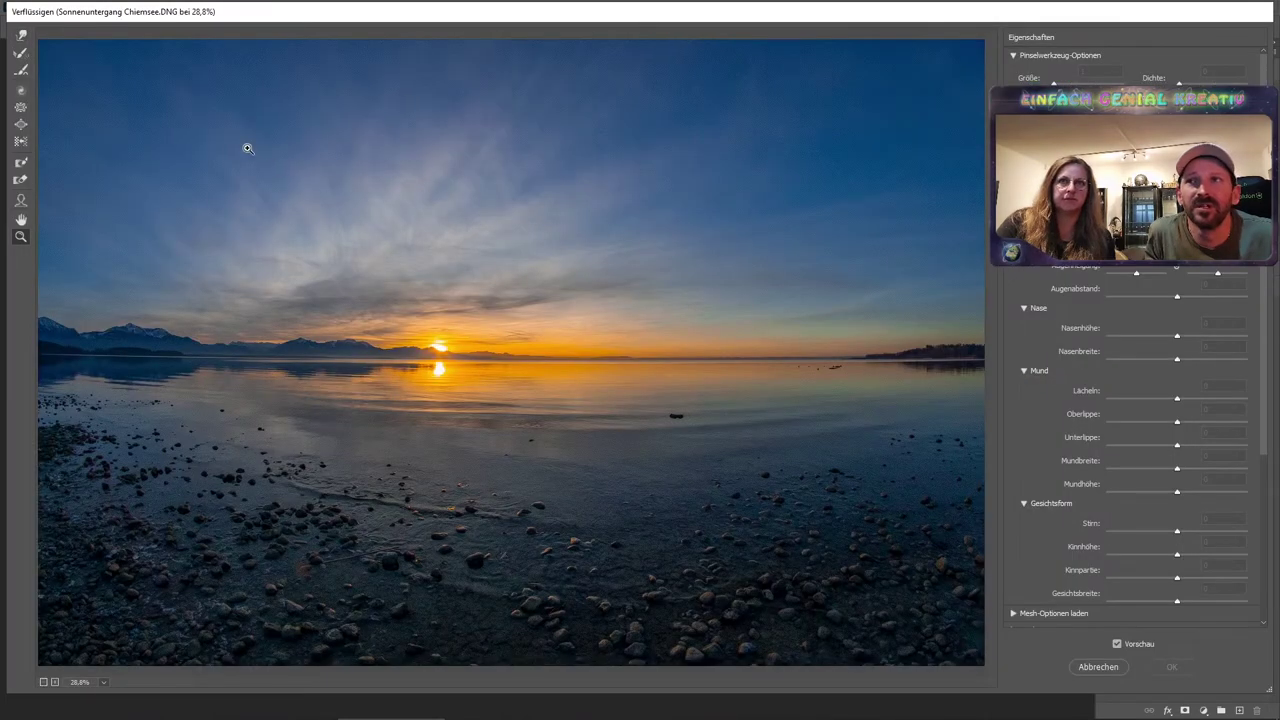
{"action": "left_click", "coordinate": [21, 35]}
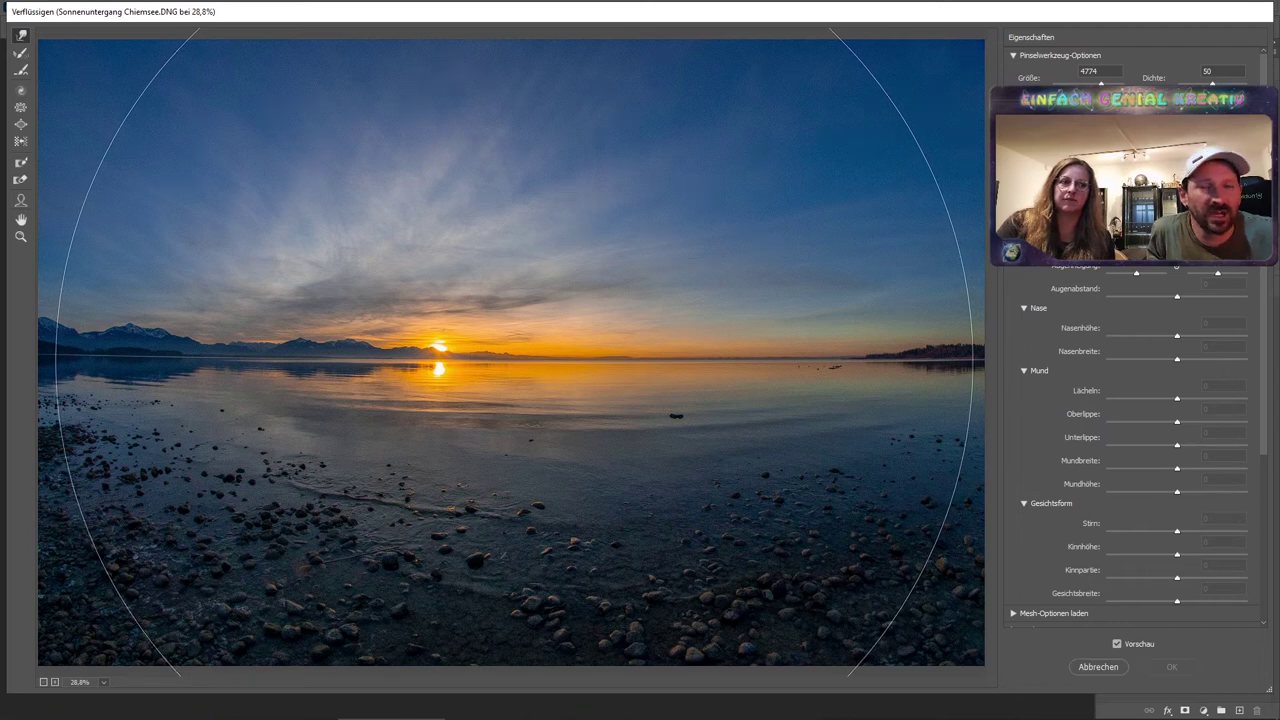
{"action": "mouse_move", "coordinate": [514, 356]}
{"action": "left_mouse_down"}
{"action": "mouse_move", "coordinate": [512, 375]}
{"action": "mouse_move", "coordinate": [519, 354]}
{"action": "left_mouse_up"}
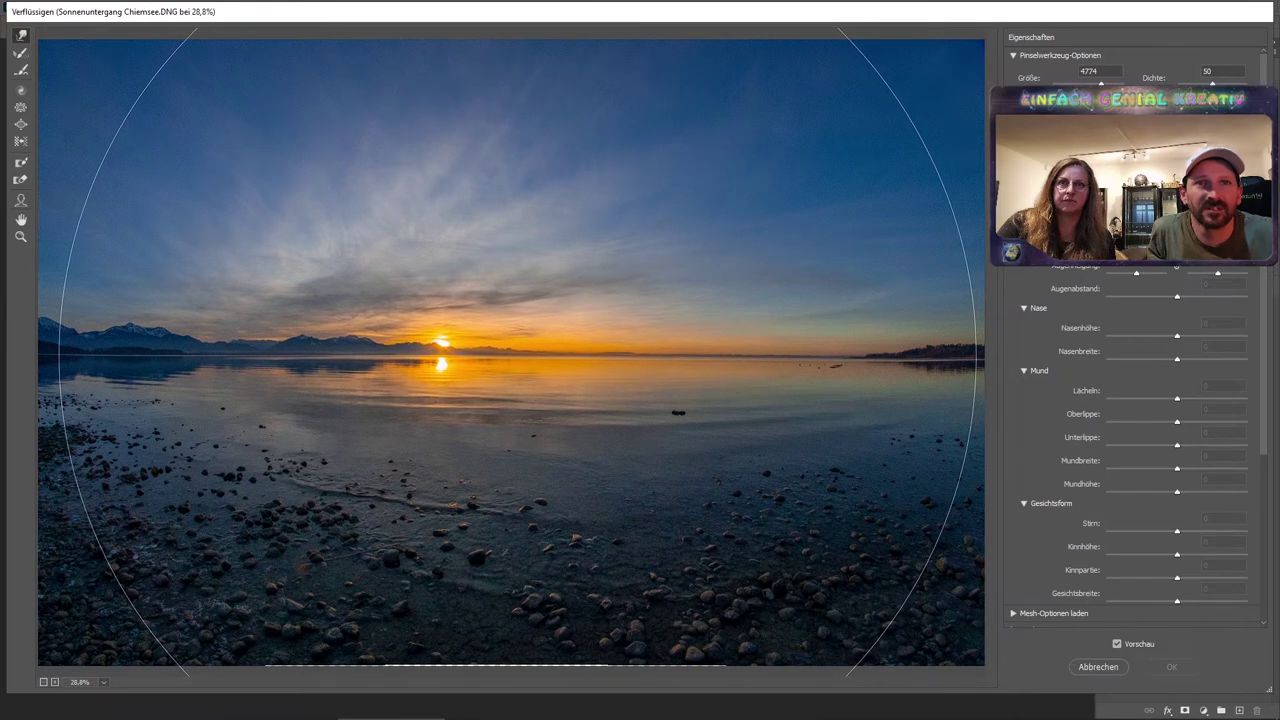
{"action": "left_click_drag", "start_coordinate": [519, 354], "coordinate": [519, 353]}
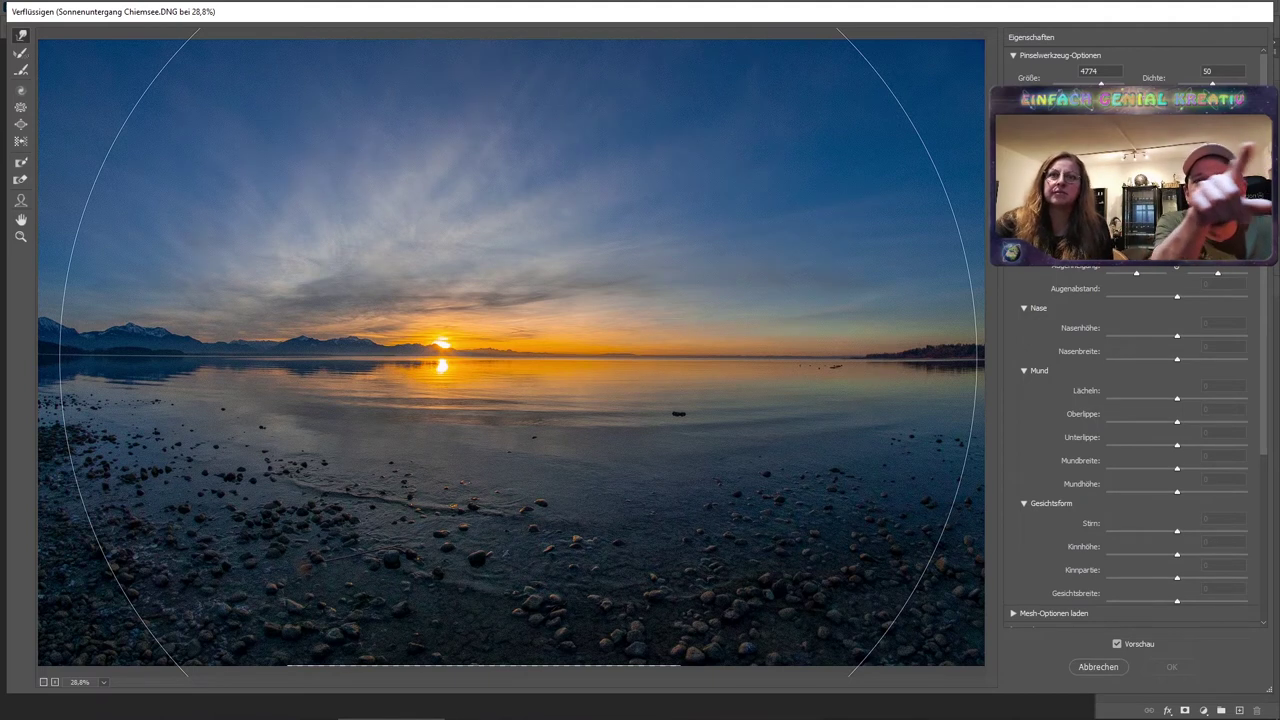
{"action": "left_click_drag", "start_coordinate": [519, 353], "coordinate": [519, 352]}
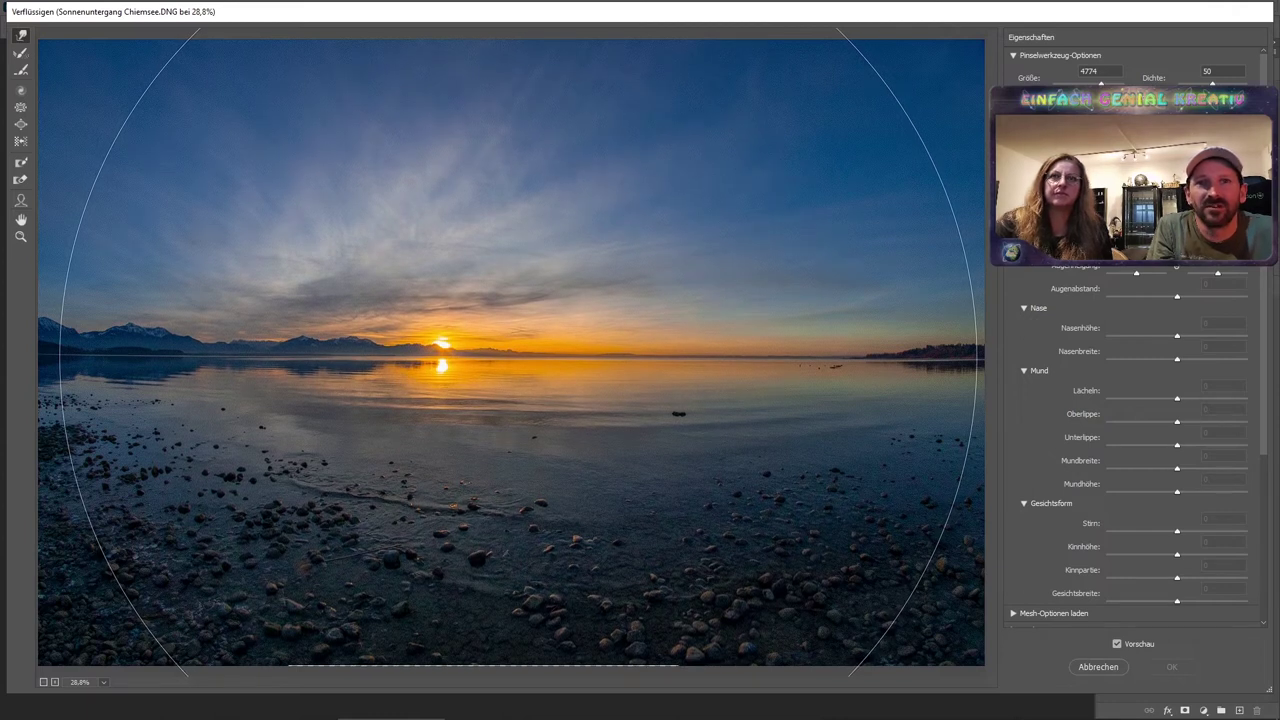
{"action": "left_click", "coordinate": [1167, 669]}
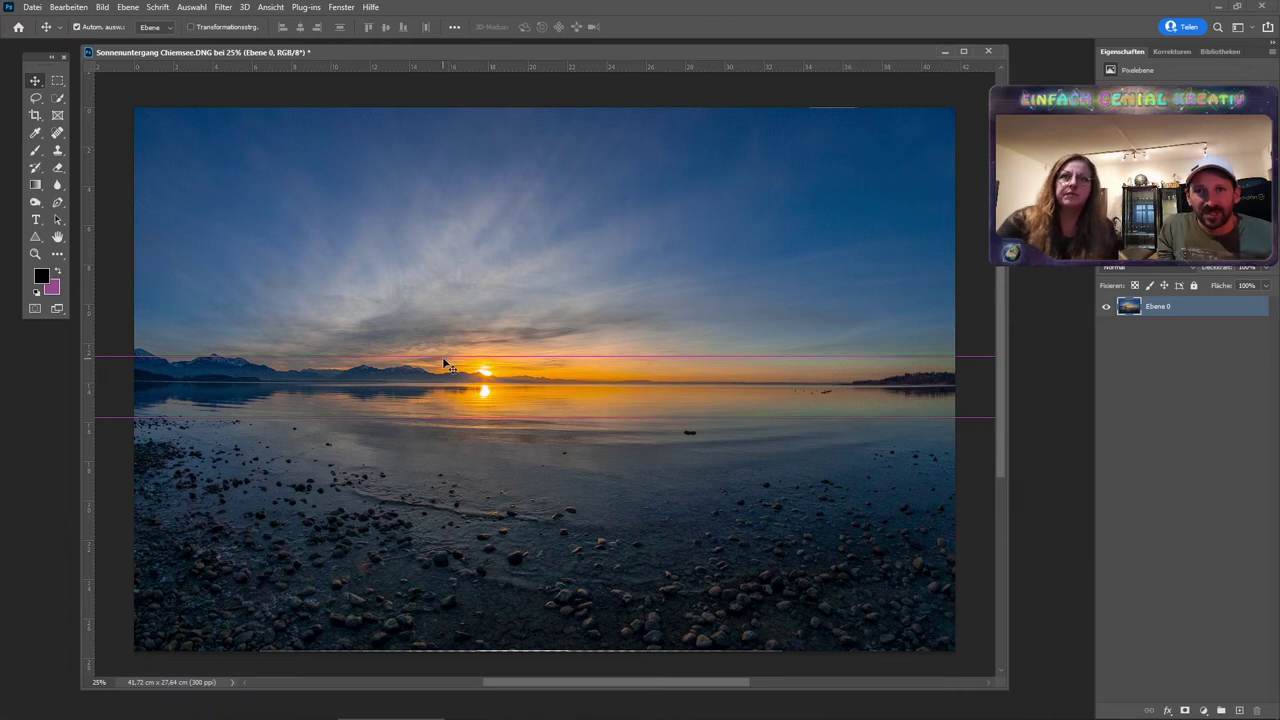
Keep a single horizon guide at 14,22 cm and set a crop frame with rotation back at 0°.
{"action": "left_click_drag", "start_coordinate": [443, 357], "coordinate": [438, 386]}
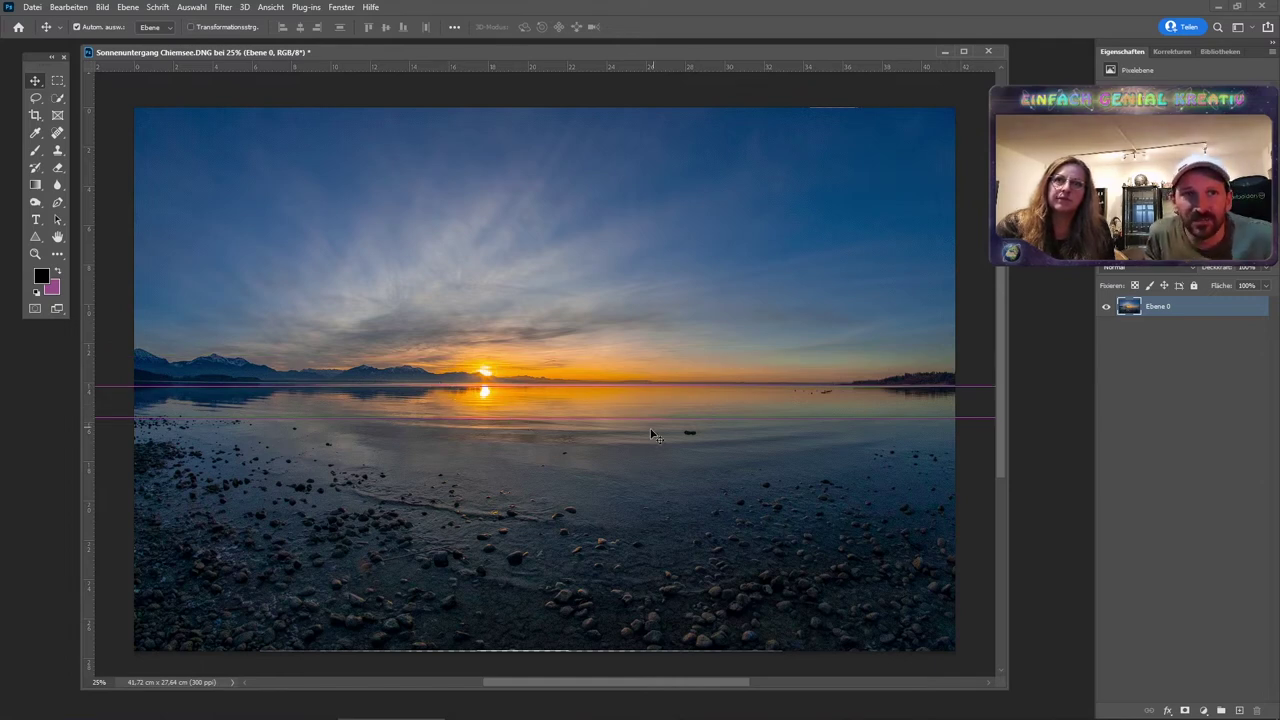
{"action": "left_click_drag", "start_coordinate": [653, 418], "coordinate": [633, 512]}
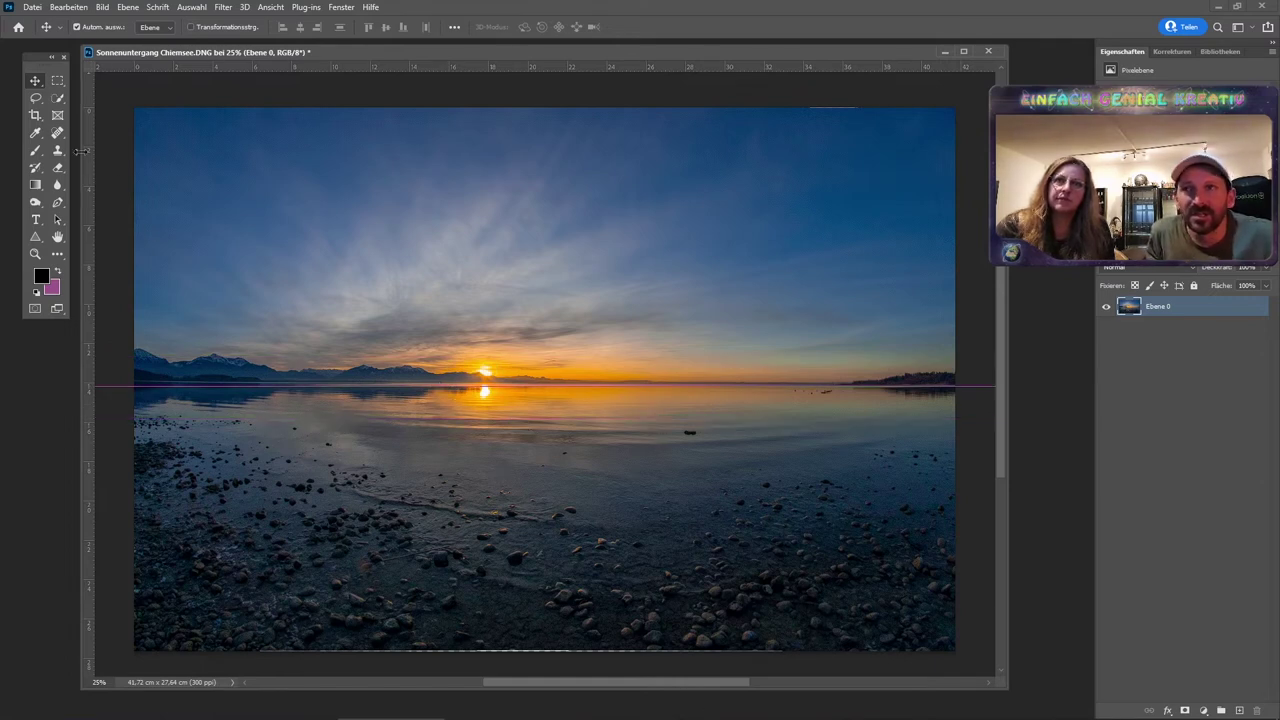
{"action": "left_click", "coordinate": [36, 116]}
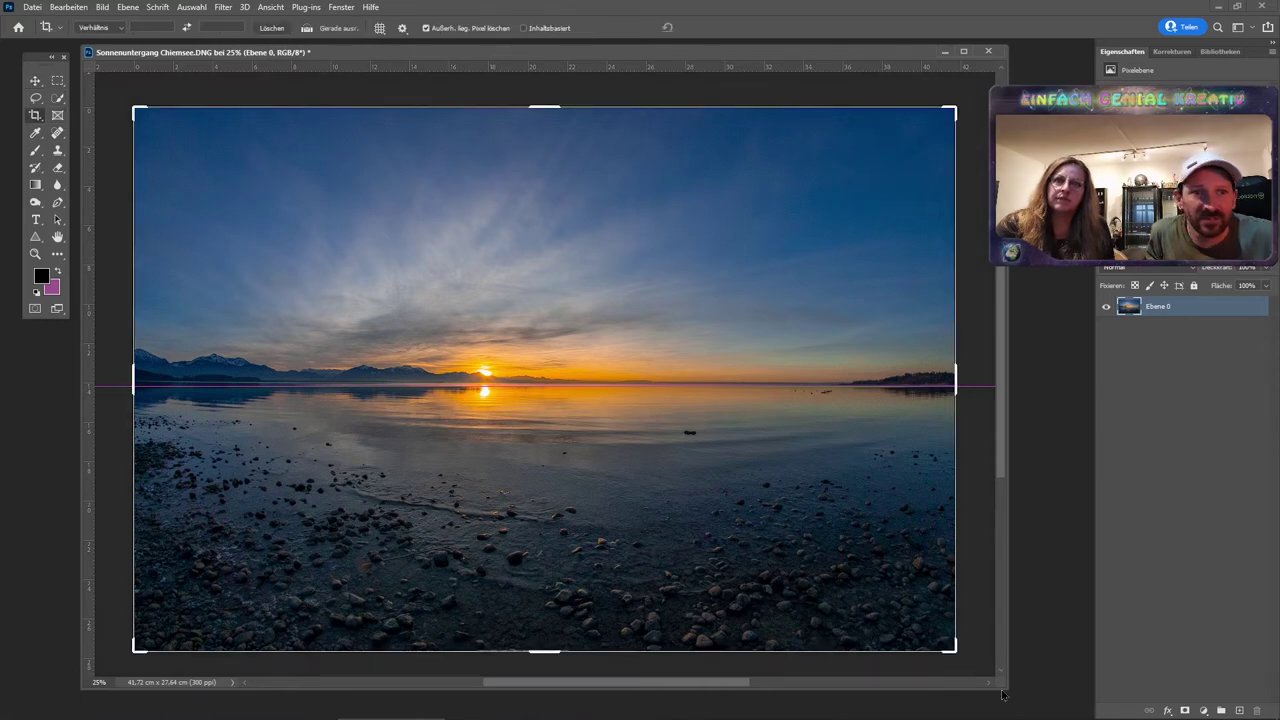
{"action": "left_click_drag", "start_coordinate": [1001, 682], "coordinate": [1054, 716]}
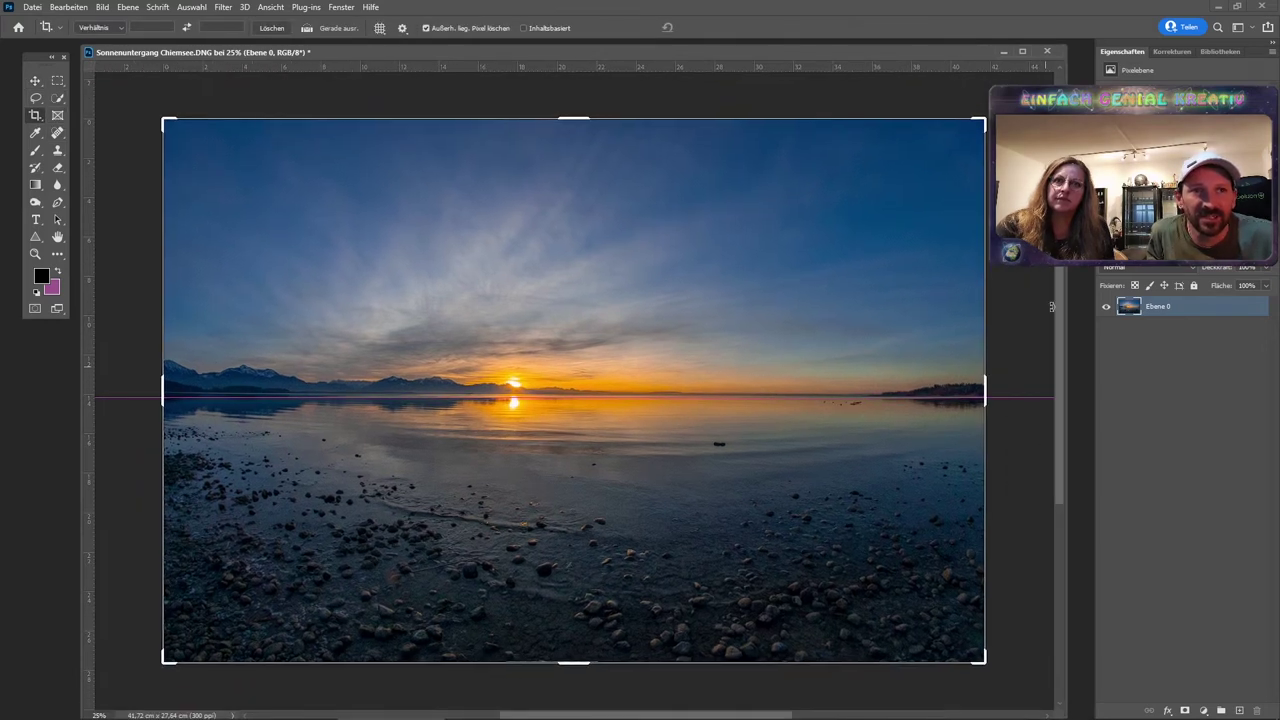
{"action": "left_click_drag", "start_coordinate": [1042, 289], "coordinate": [1040, 306]}
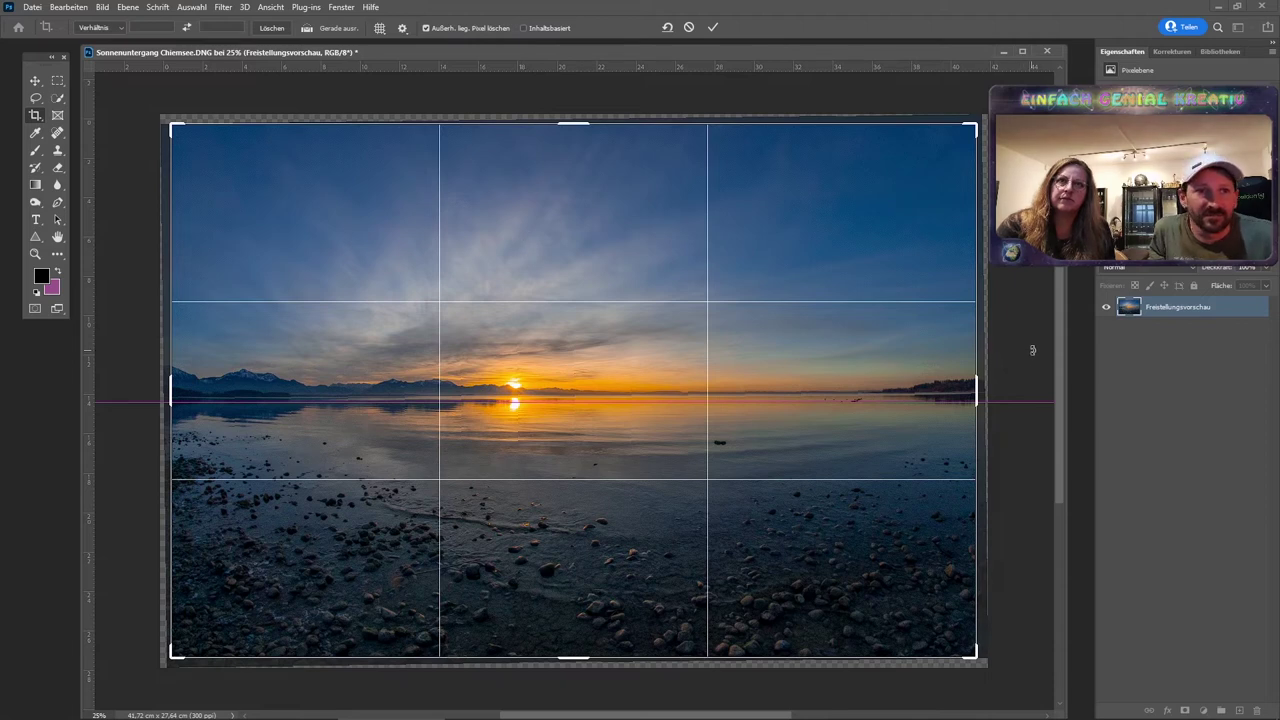
{"action": "left_click_drag", "start_coordinate": [1032, 350], "coordinate": [1026, 348]}
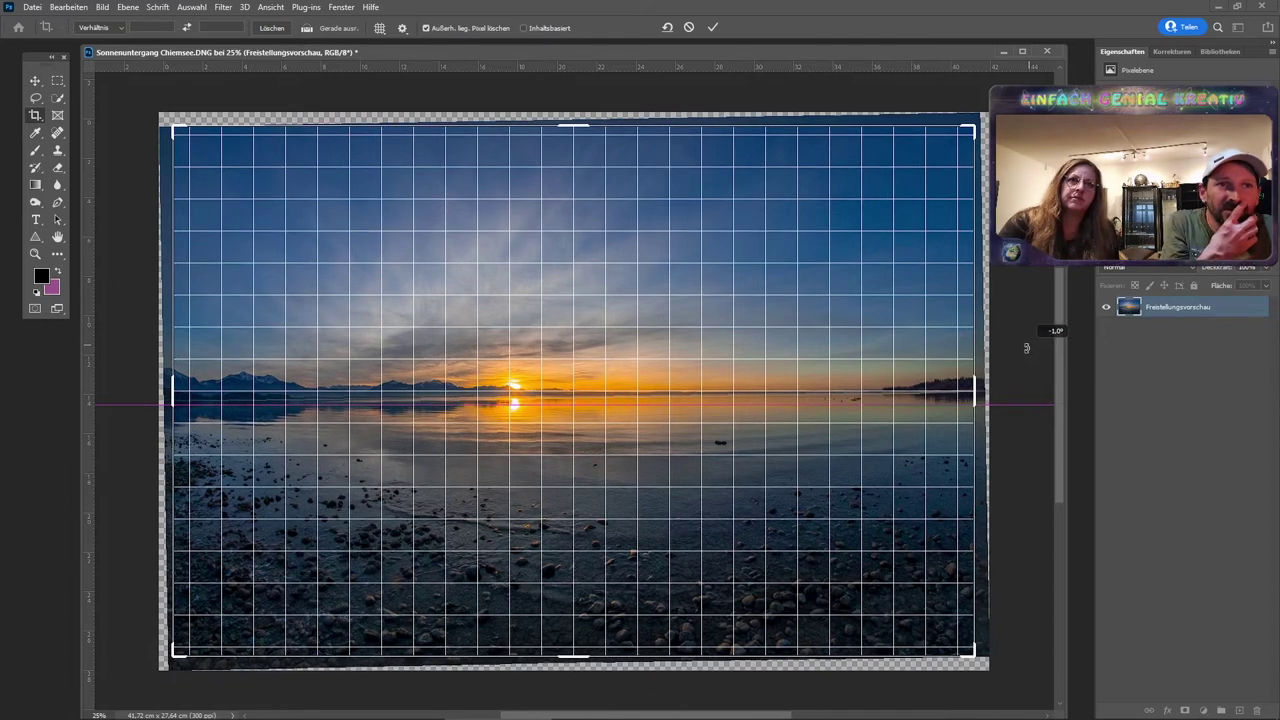
{"action": "left_click_drag", "start_coordinate": [1026, 348], "coordinate": [1024, 355]}
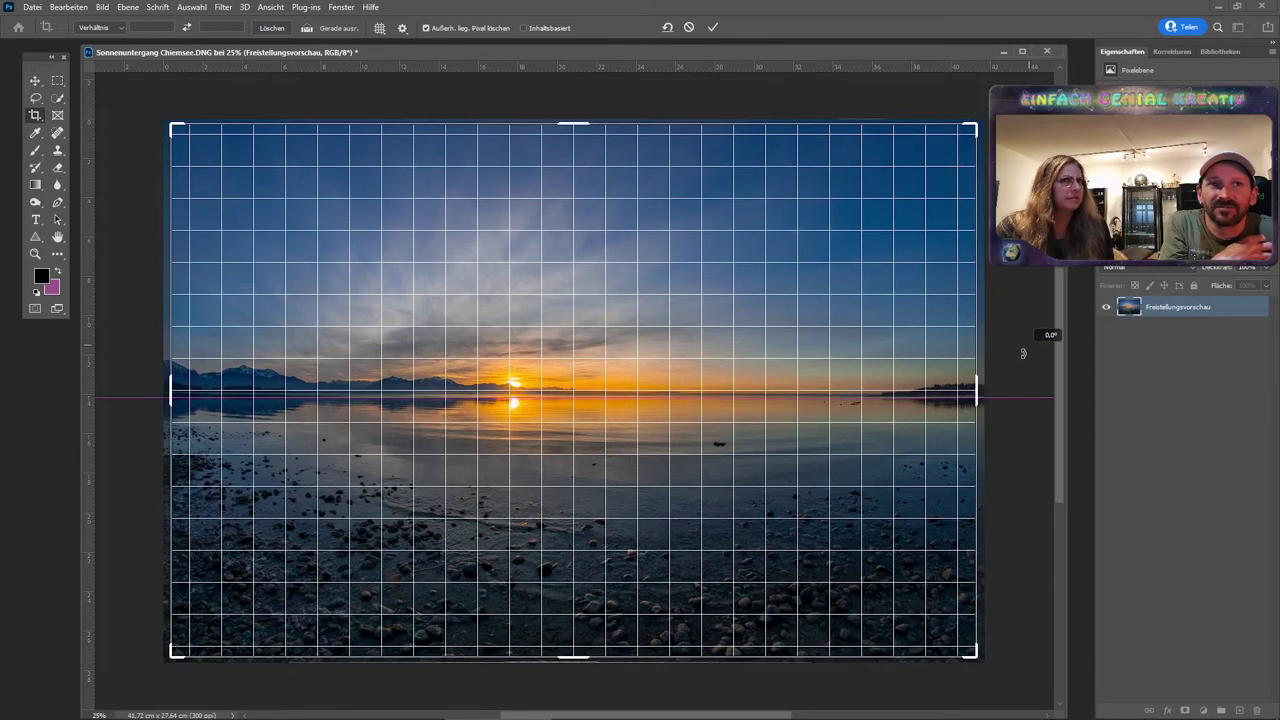
{"action": "left_click_drag", "start_coordinate": [1024, 352], "coordinate": [1024, 353]}
Commit the 40,91 × 27,09 cm crop, disable Ausrichten snapping, and start a new crop frame.
{"action": "key", "text": "Return"}
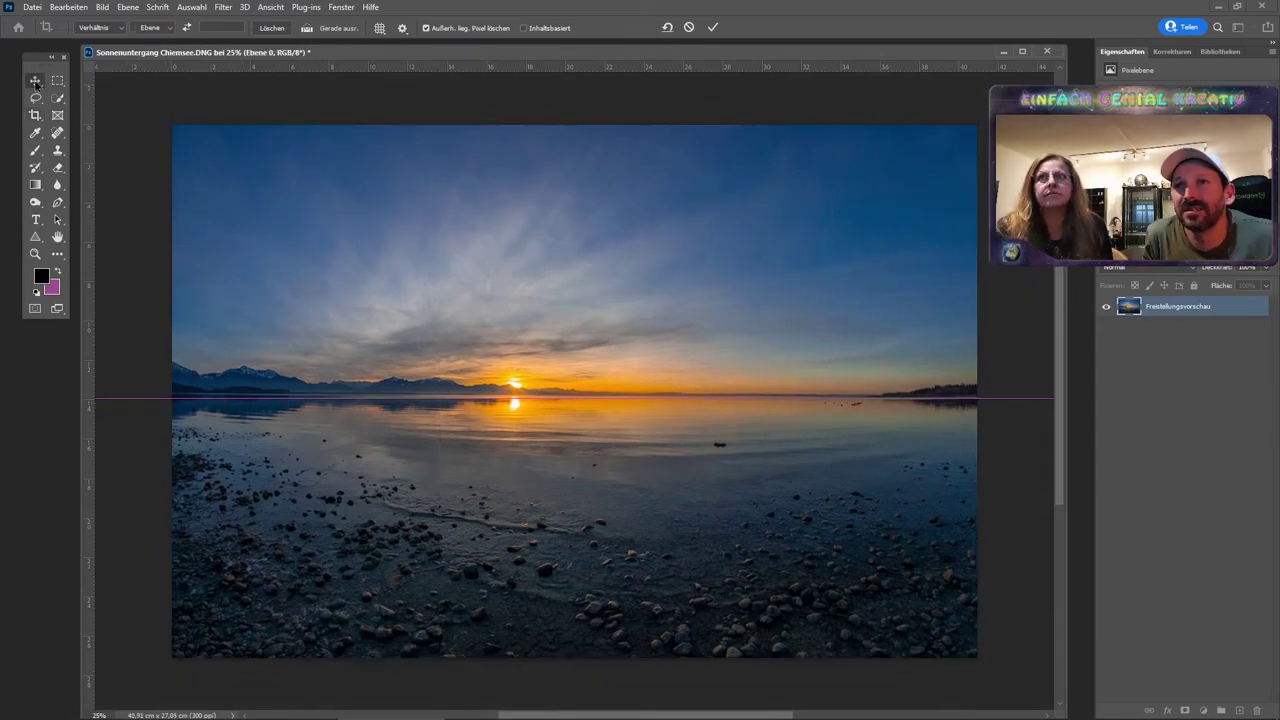
{"action": "left_click", "coordinate": [35, 80]}
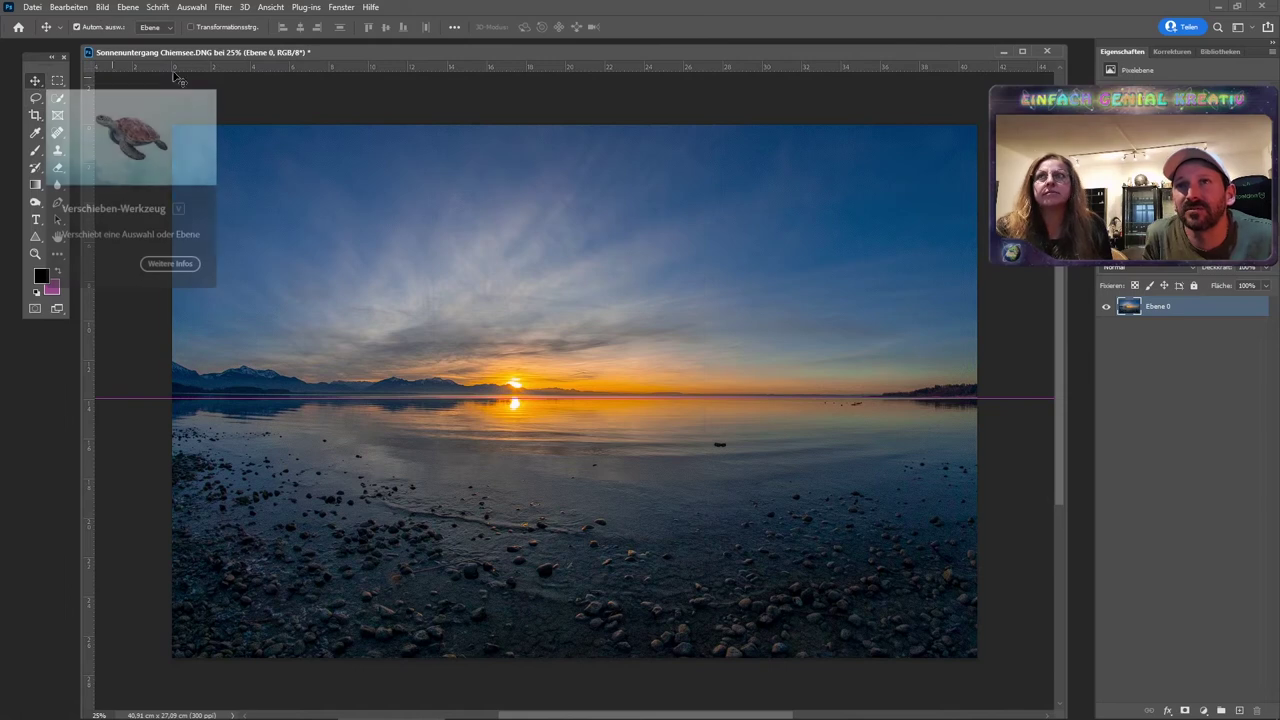
{"action": "left_click", "coordinate": [276, 8]}
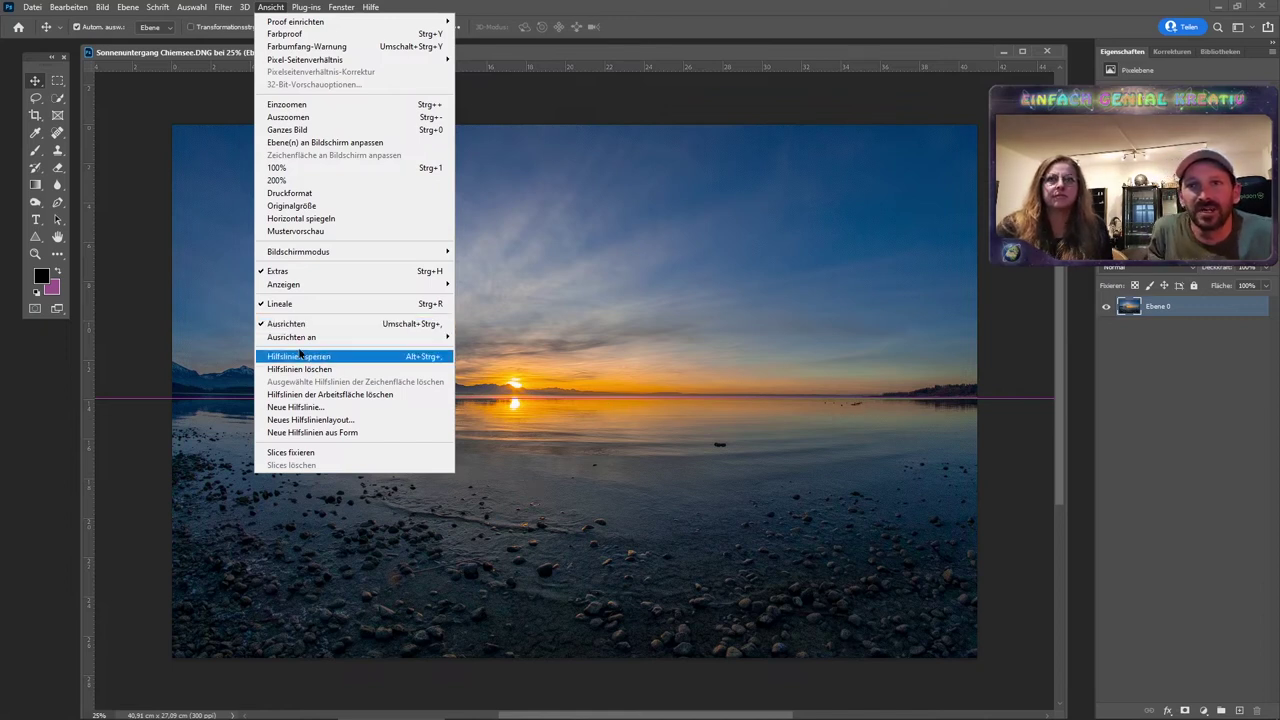
{"action": "mouse_move", "coordinate": [291, 337]}
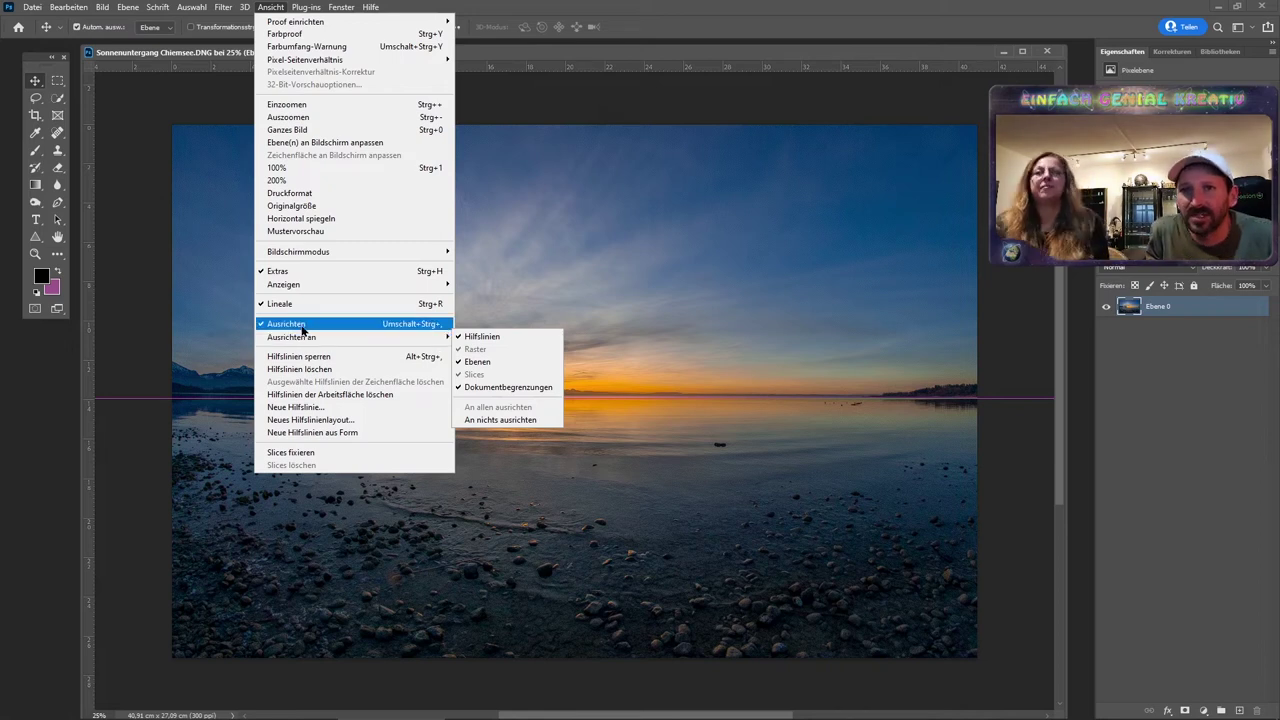
{"action": "left_click", "coordinate": [300, 323]}
{"action": "left_click", "coordinate": [35, 116]}
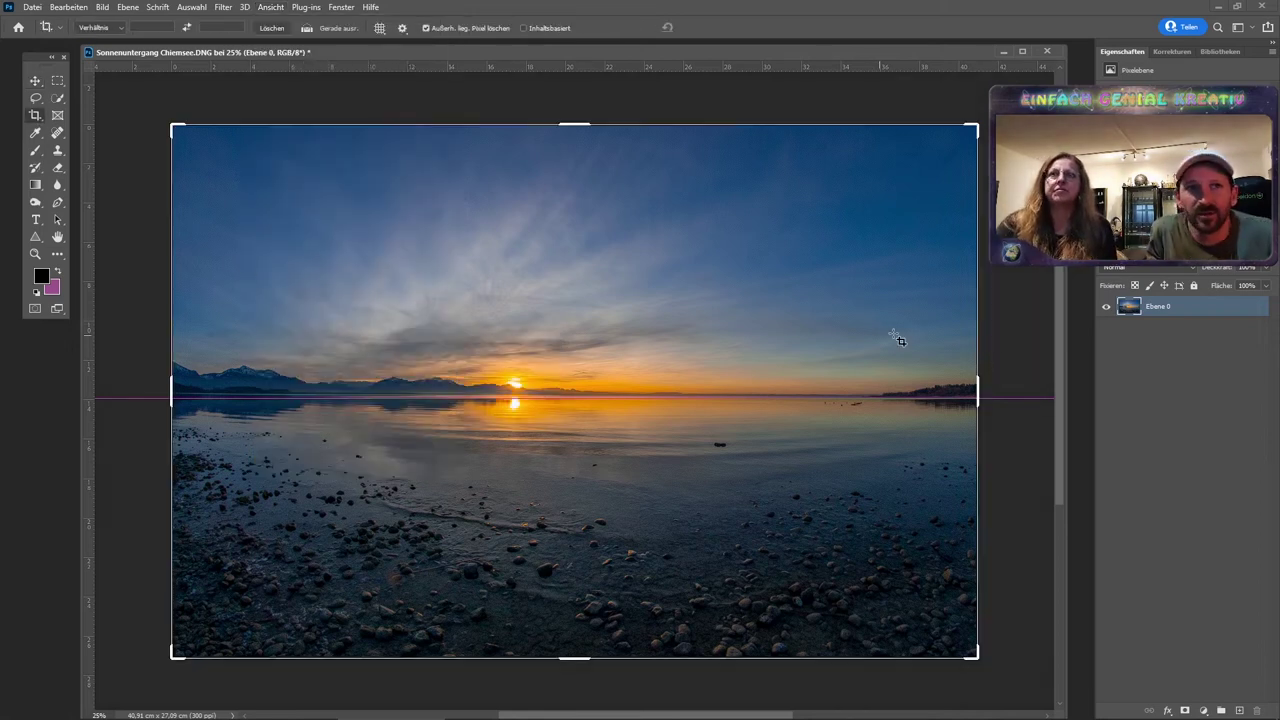
Apply a slightly rotated crop, leaving the photo at 40.56 × 26.86 cm, and toggle snapping.
{"action": "left_click_drag", "start_coordinate": [997, 375], "coordinate": [1003, 372]}
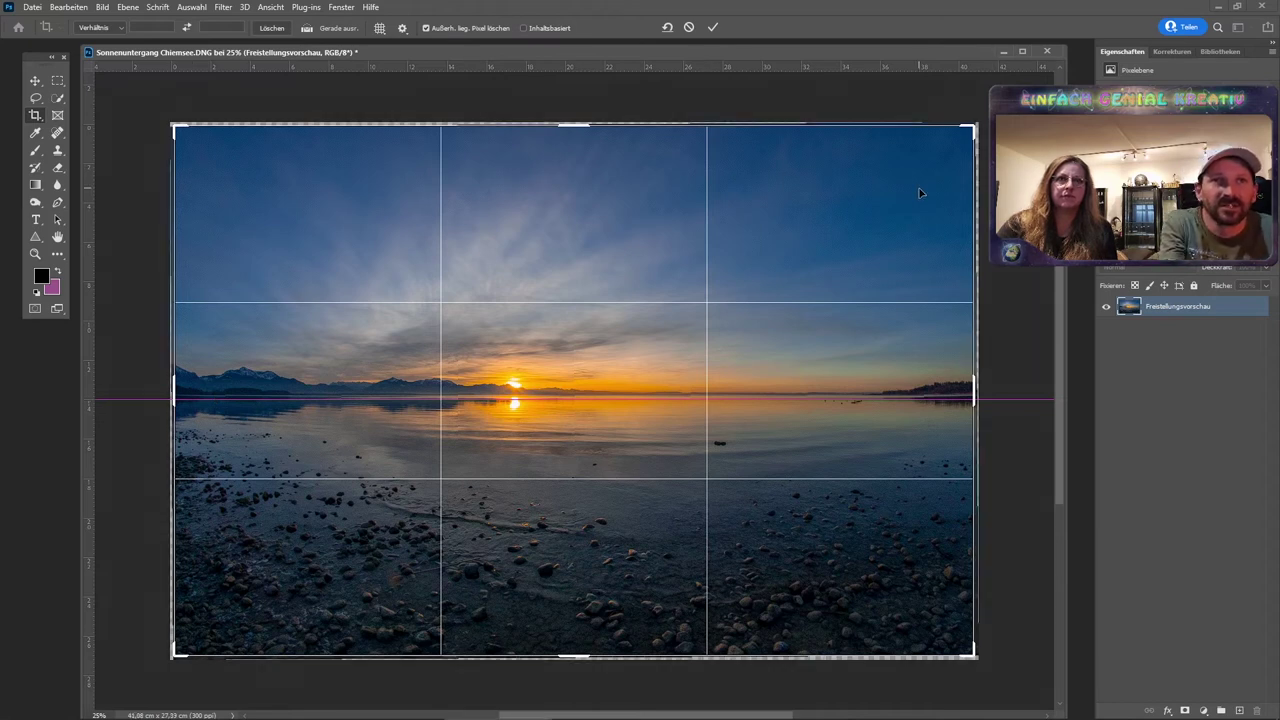
{"action": "key", "text": "Return"}
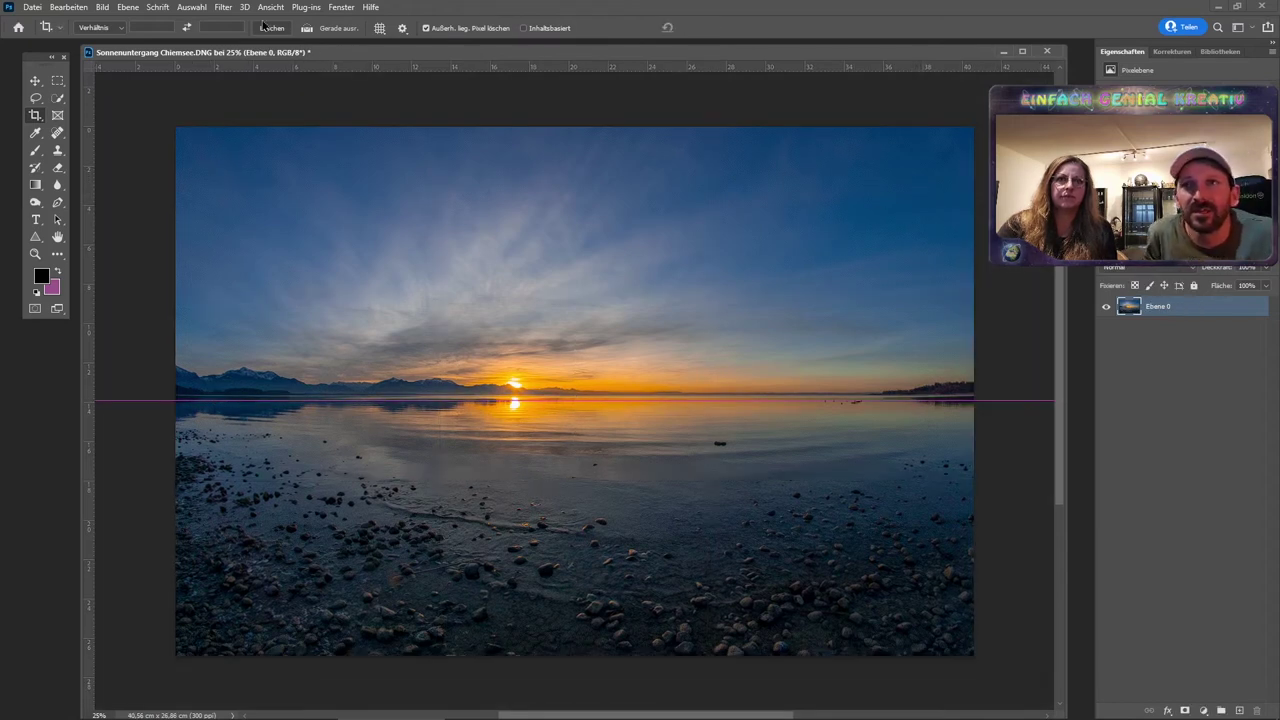
{"action": "left_click", "coordinate": [270, 7]}
{"action": "left_click", "coordinate": [286, 326]}
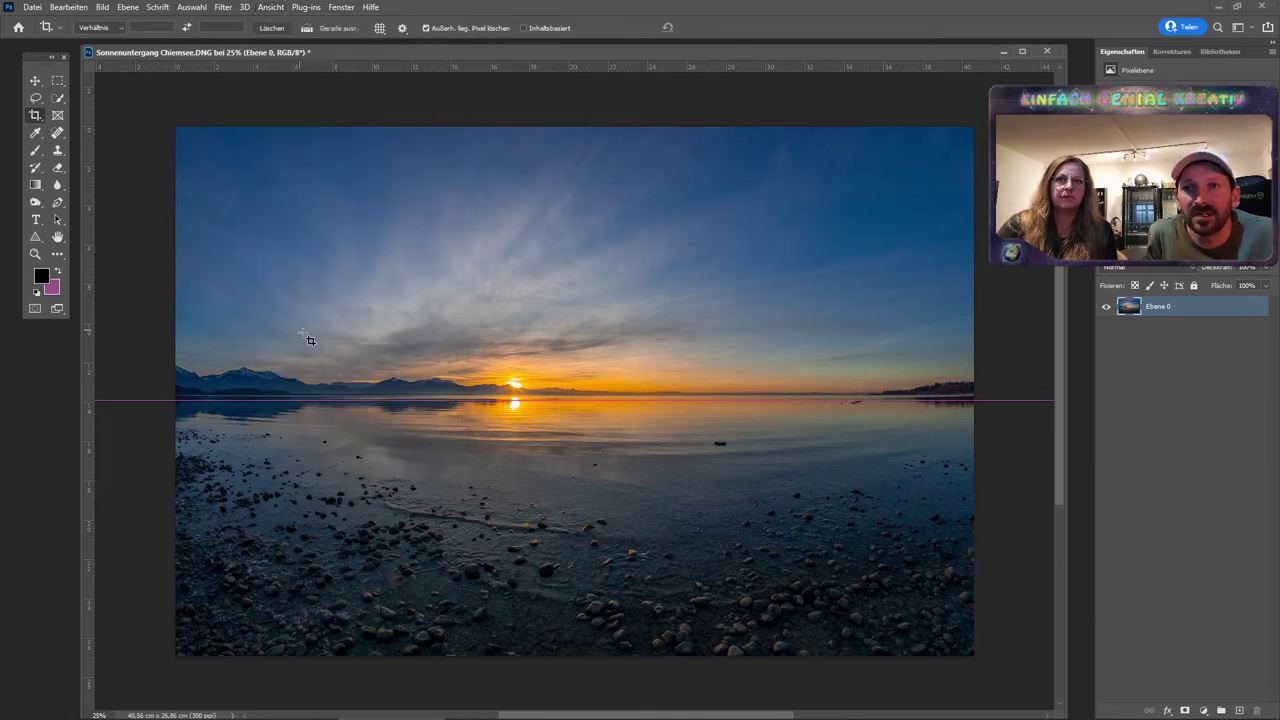
{"action": "left_click", "coordinate": [36, 83]}
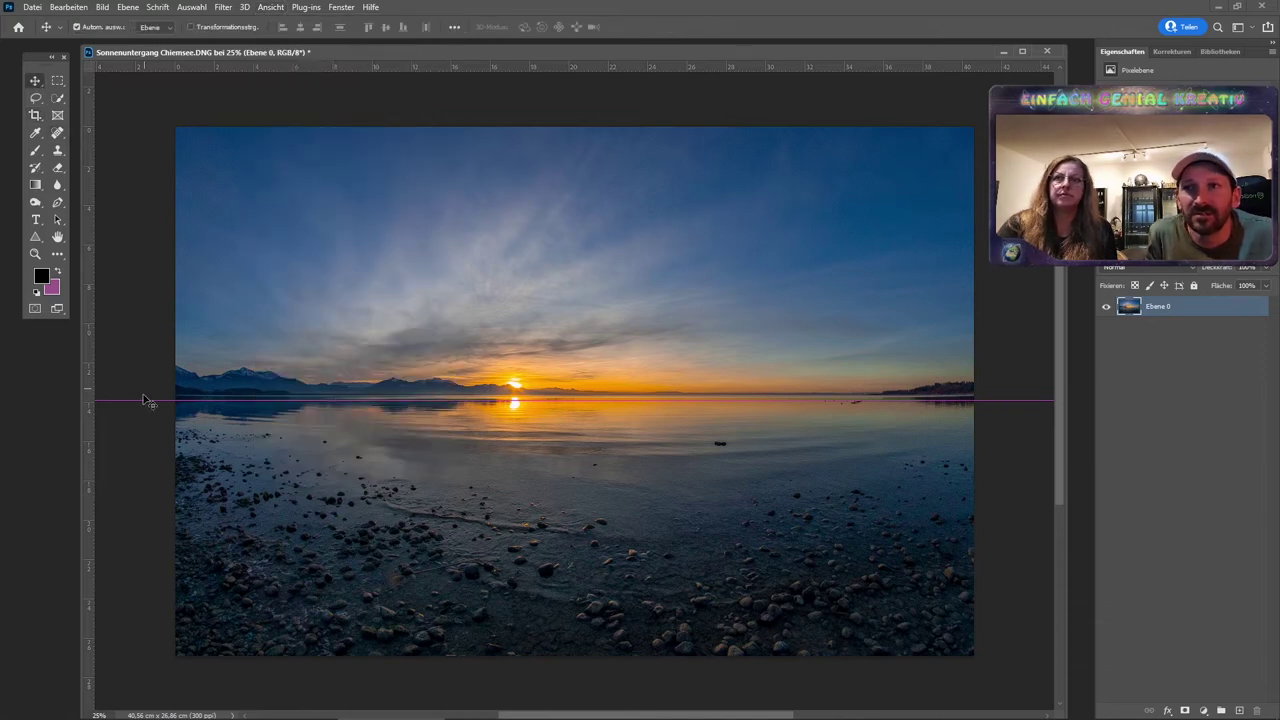
Align the guide to the horizon, hide guides, and save as PSD with maximized compatibility.
{"action": "left_click_drag", "start_coordinate": [143, 402], "coordinate": [143, 398]}
{"action": "key", "text": "ctrl+h"}
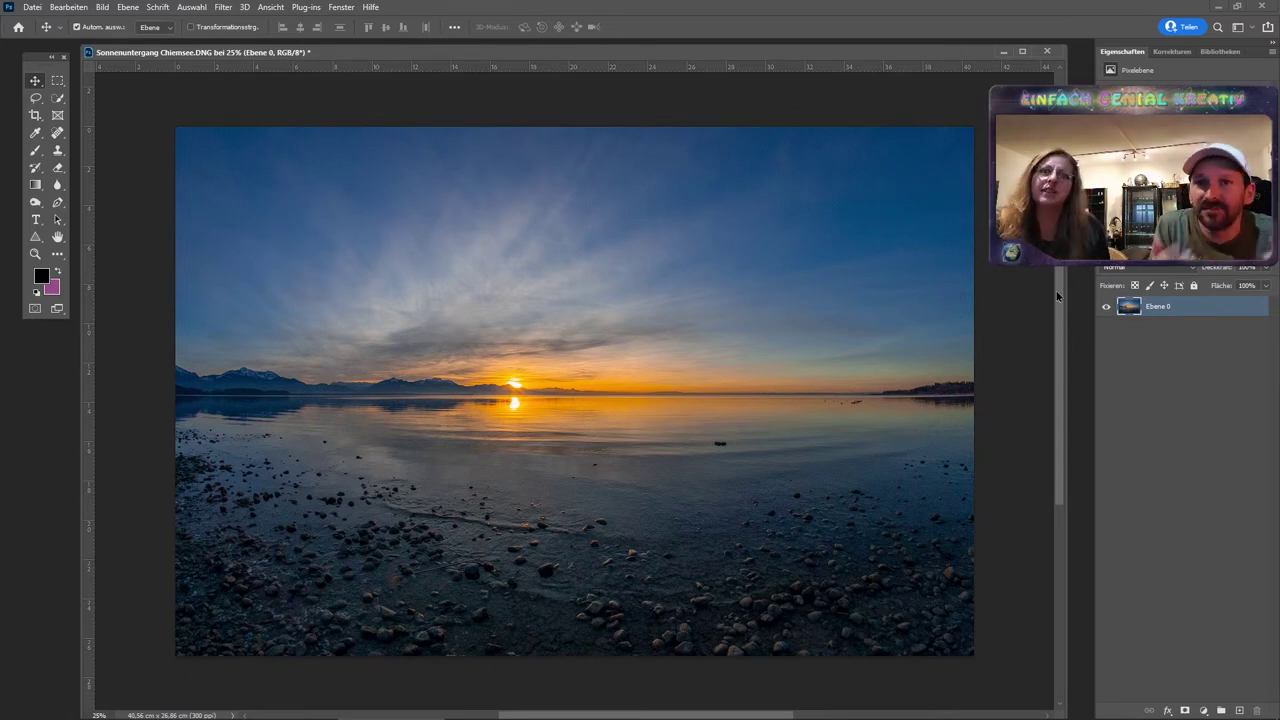
{"action": "left_click", "coordinate": [1046, 51]}
{"action": "left_click", "coordinate": [589, 289]}
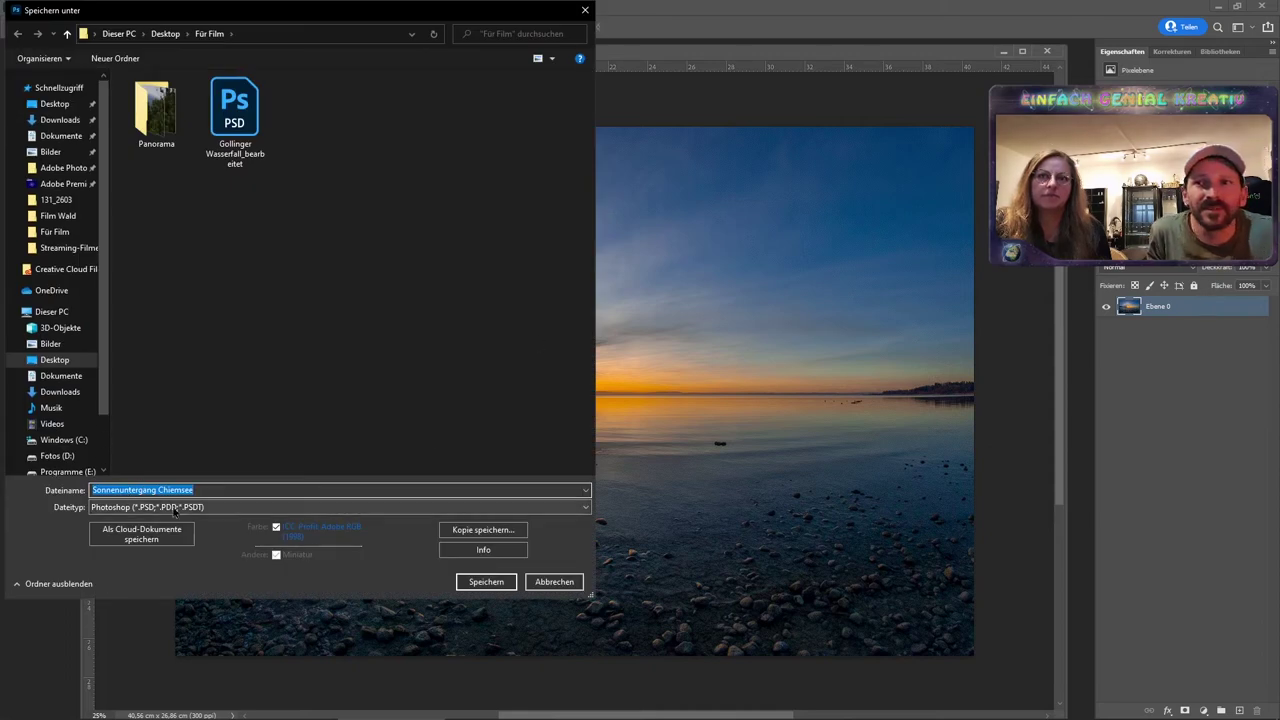
{"action": "left_click", "coordinate": [486, 581]}
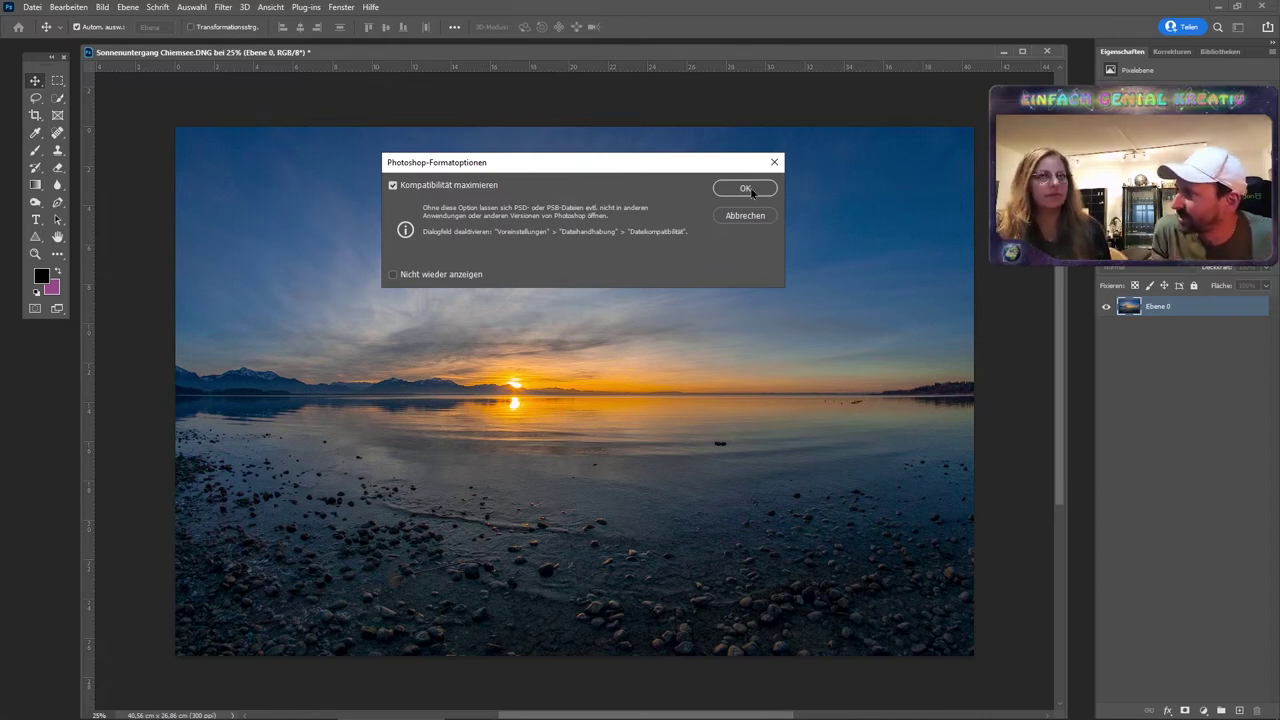
{"action": "left_click", "coordinate": [745, 189]}
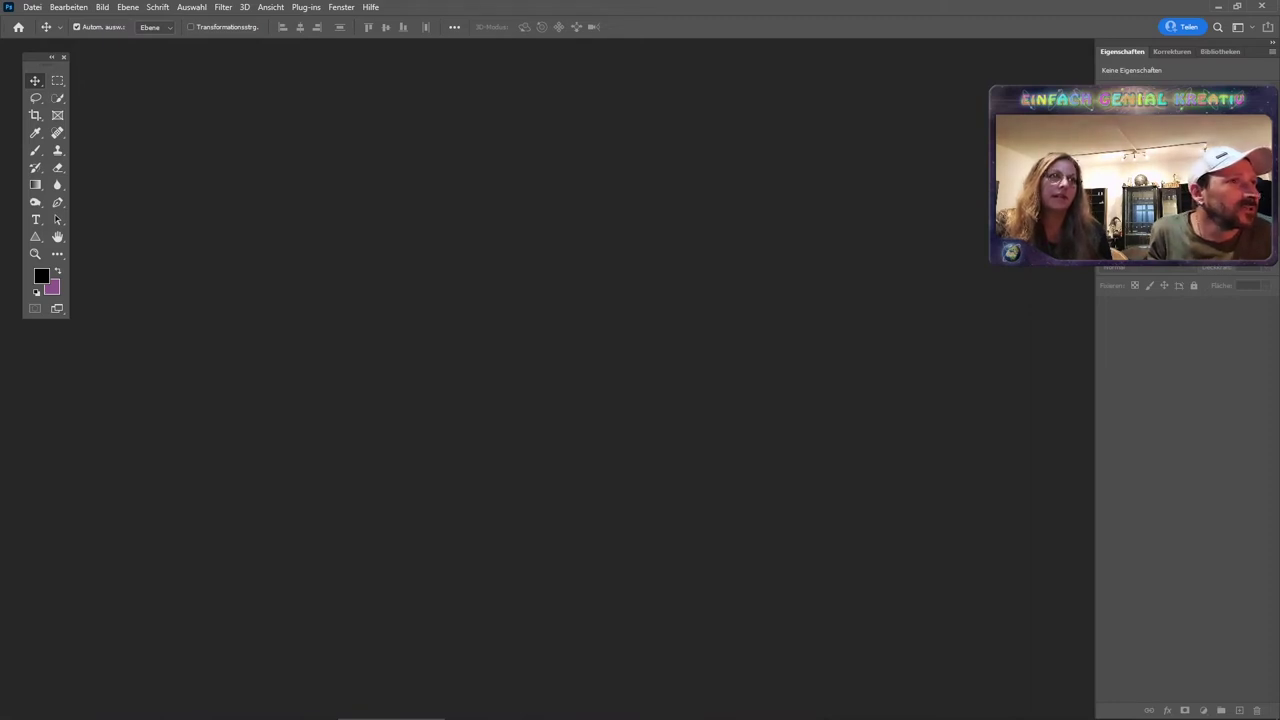
Drag Wasserfall Pasterze.DNG into Photoshop to open it in Camera Raw.
{"action": "left_click_drag", "start_coordinate": [675, 295], "coordinate": [534, 308]}
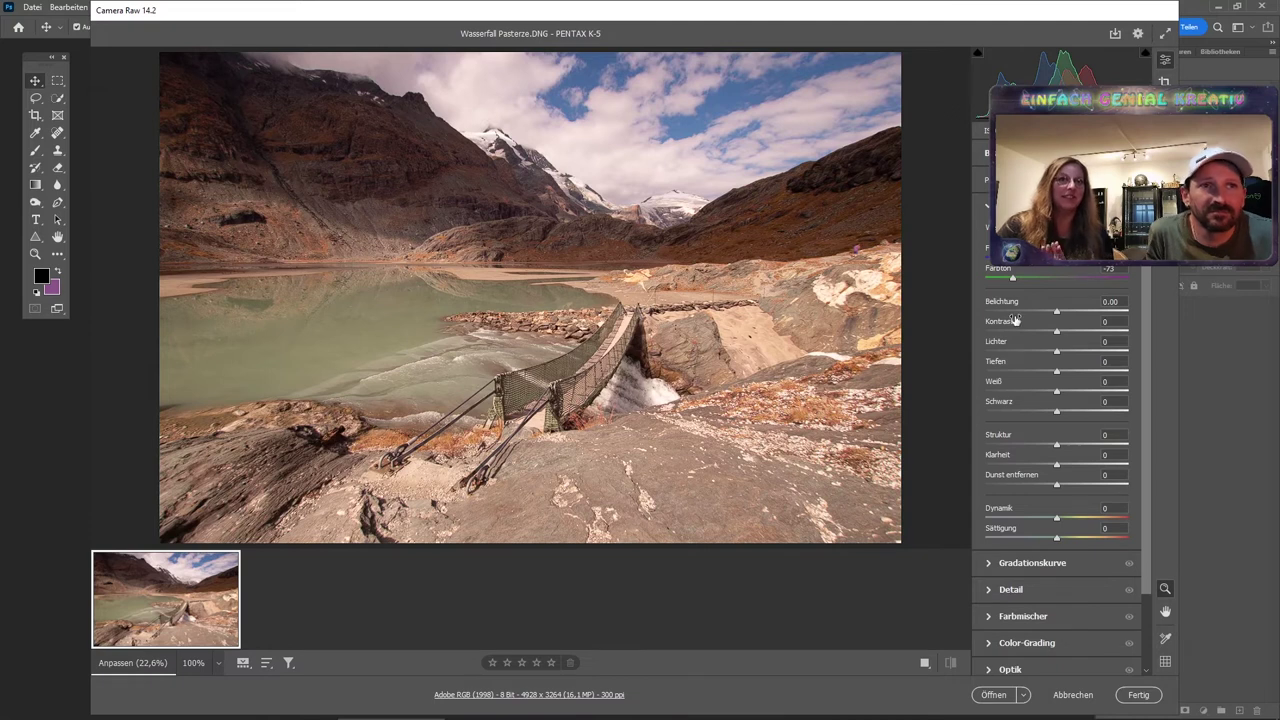
Set exposure +0.20, highlights -16, dehaze +3, vibrance +10 and saturation +11.
{"action": "left_click_drag", "start_coordinate": [1056, 311], "coordinate": [1097, 382]}
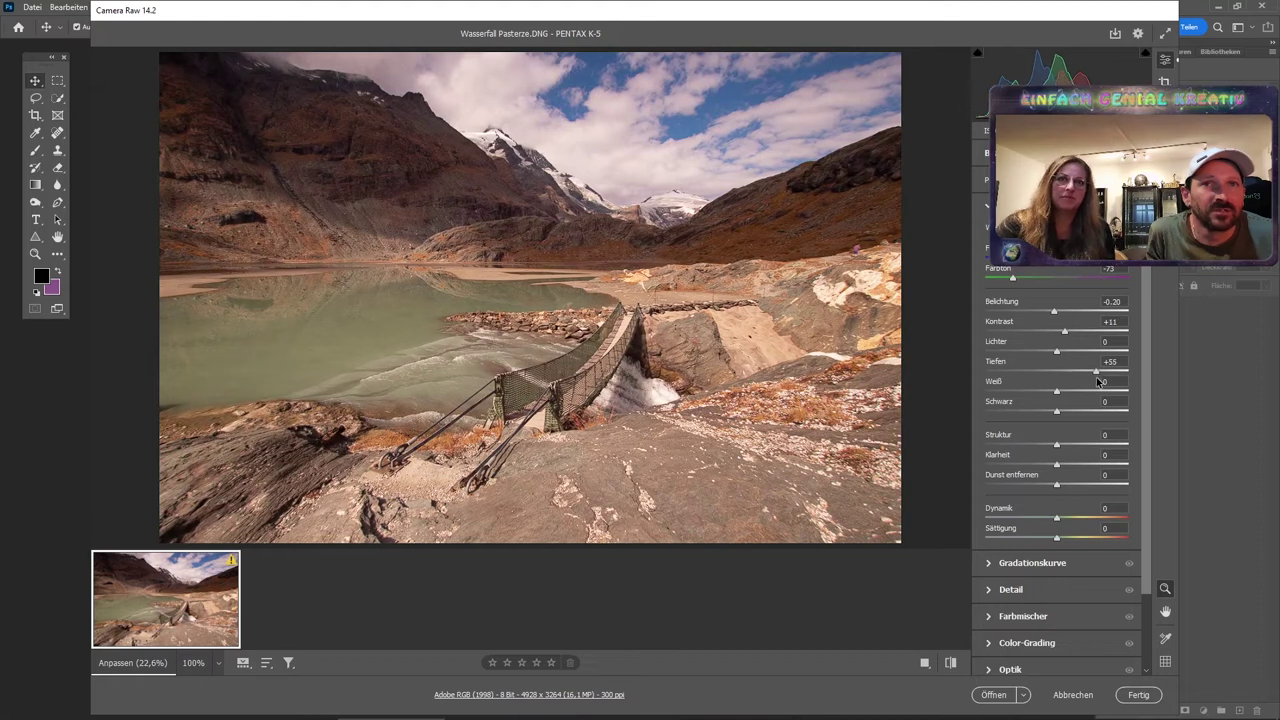
{"action": "left_click_drag", "start_coordinate": [1054, 316], "coordinate": [1060, 316]}
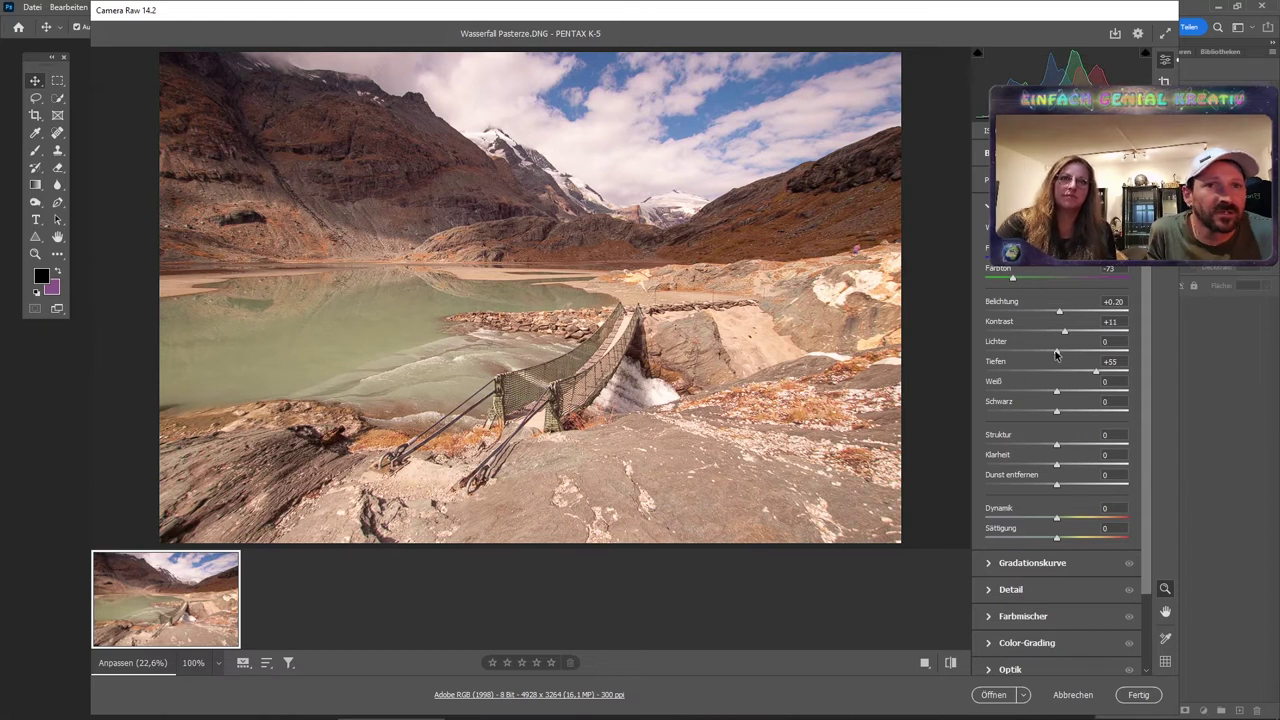
{"action": "left_click_drag", "start_coordinate": [1055, 352], "coordinate": [1045, 352]}
{"action": "left_click_drag", "start_coordinate": [1065, 518], "coordinate": [1072, 518]}
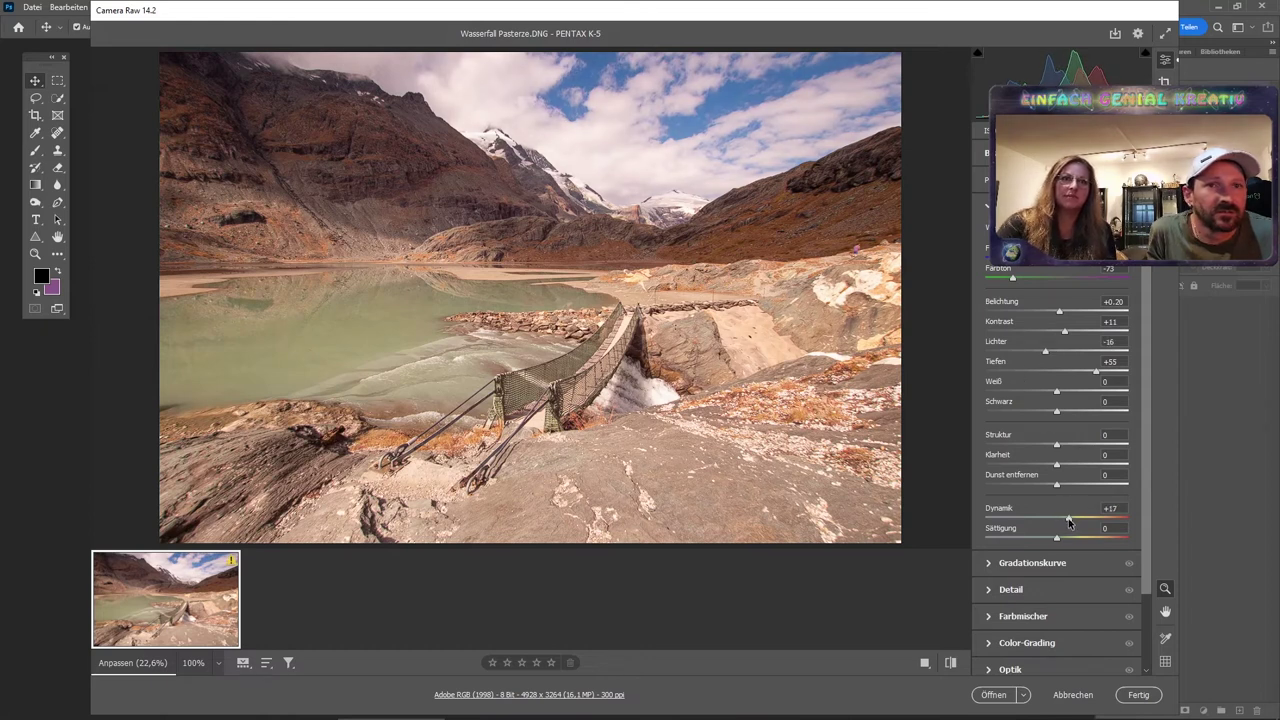
{"action": "left_click", "coordinate": [1068, 538]}
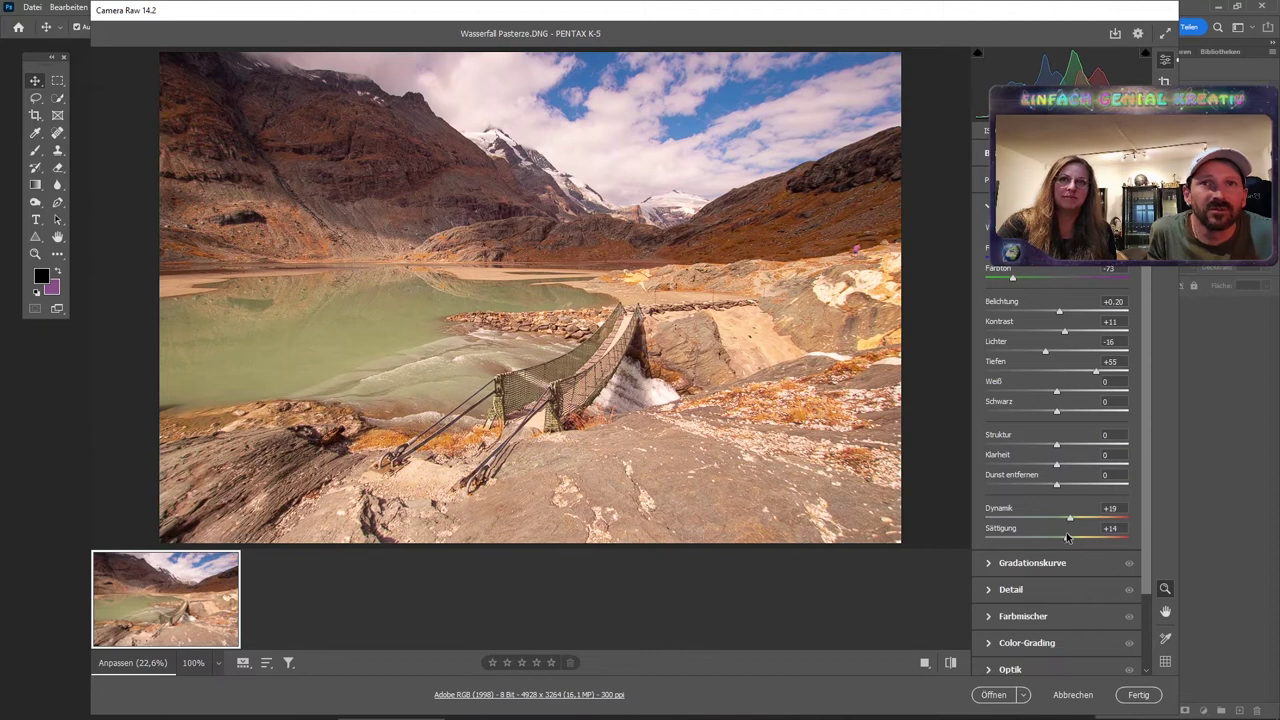
{"action": "left_click_drag", "start_coordinate": [1055, 485], "coordinate": [1061, 488]}
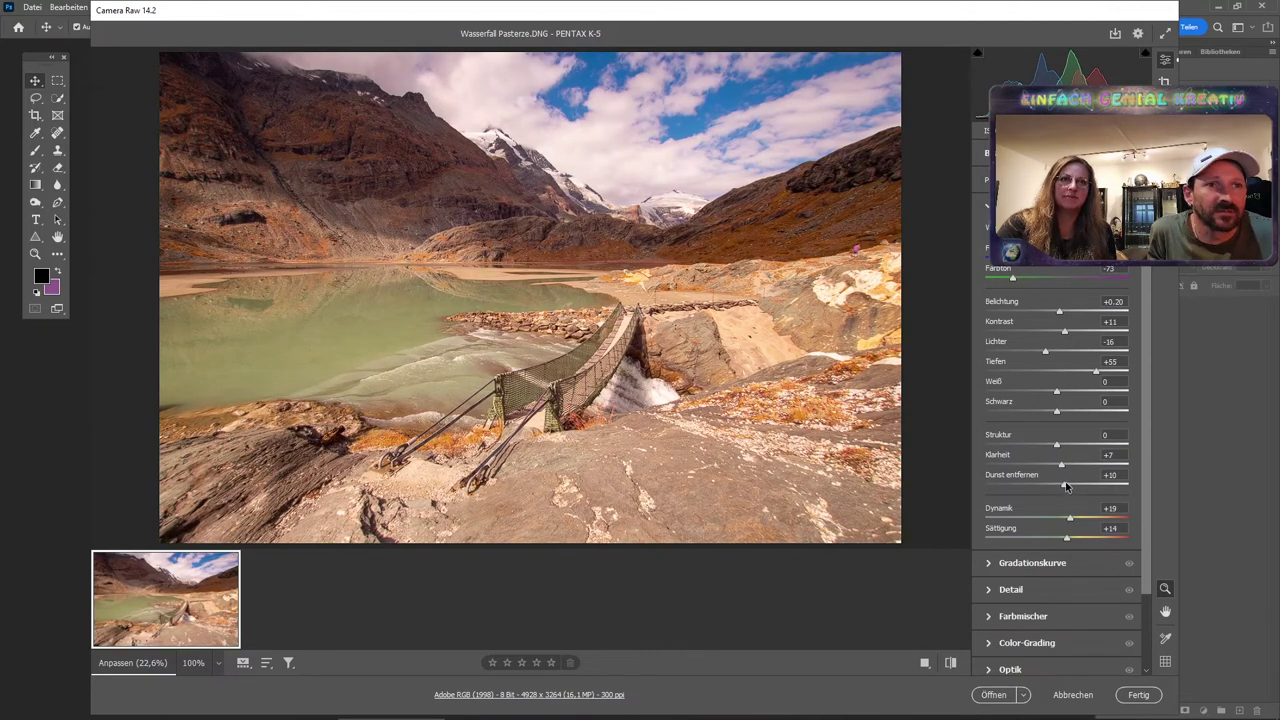
{"action": "left_click_drag", "start_coordinate": [1066, 486], "coordinate": [1062, 477]}
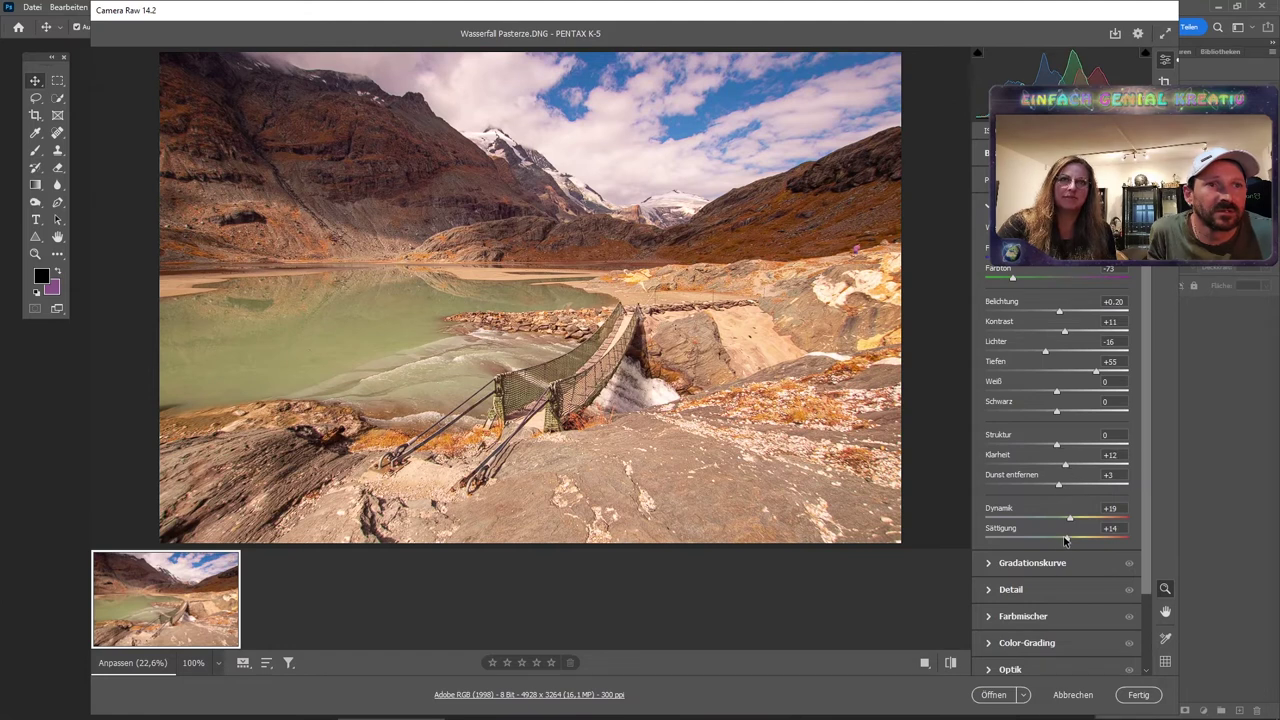
{"action": "left_click_drag", "start_coordinate": [1070, 518], "coordinate": [1063, 519]}
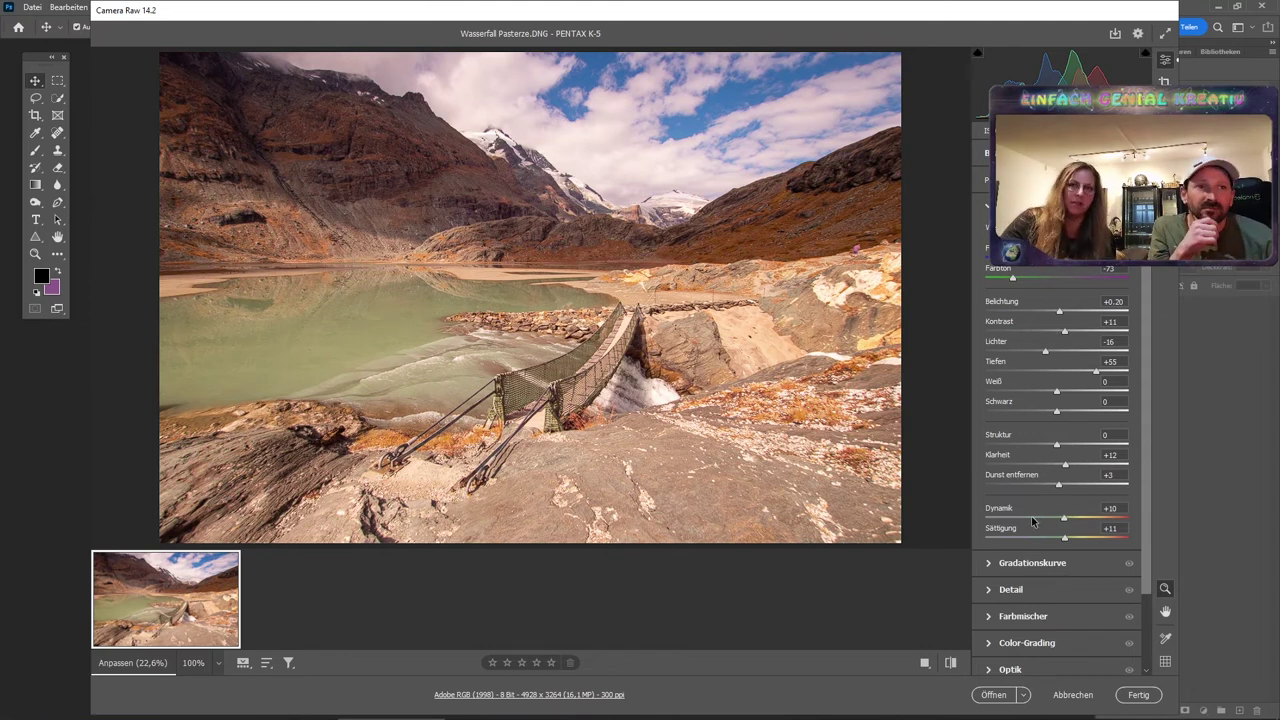
{"action": "left_click", "coordinate": [988, 619]}
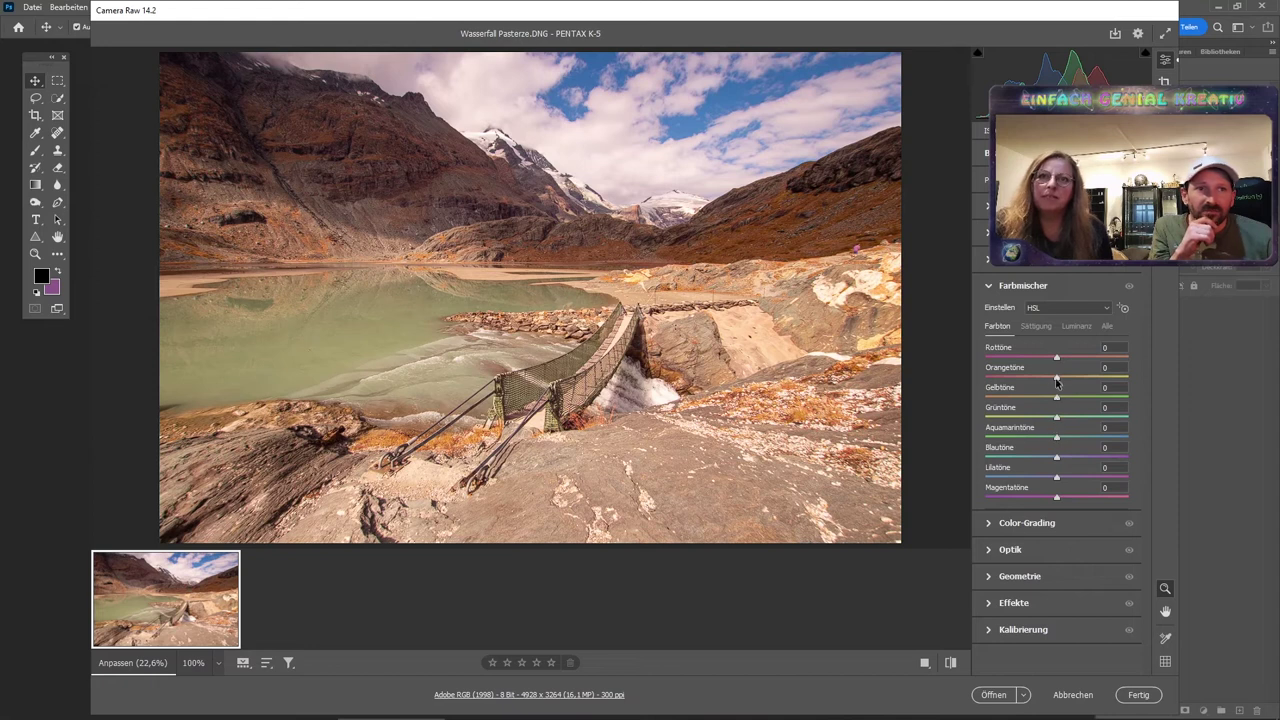
Set Color Mixer hues: Orangetöne +19, Grüntöne +100, Aquamarintöne +16.
{"action": "left_click_drag", "start_coordinate": [1058, 376], "coordinate": [1035, 380]}
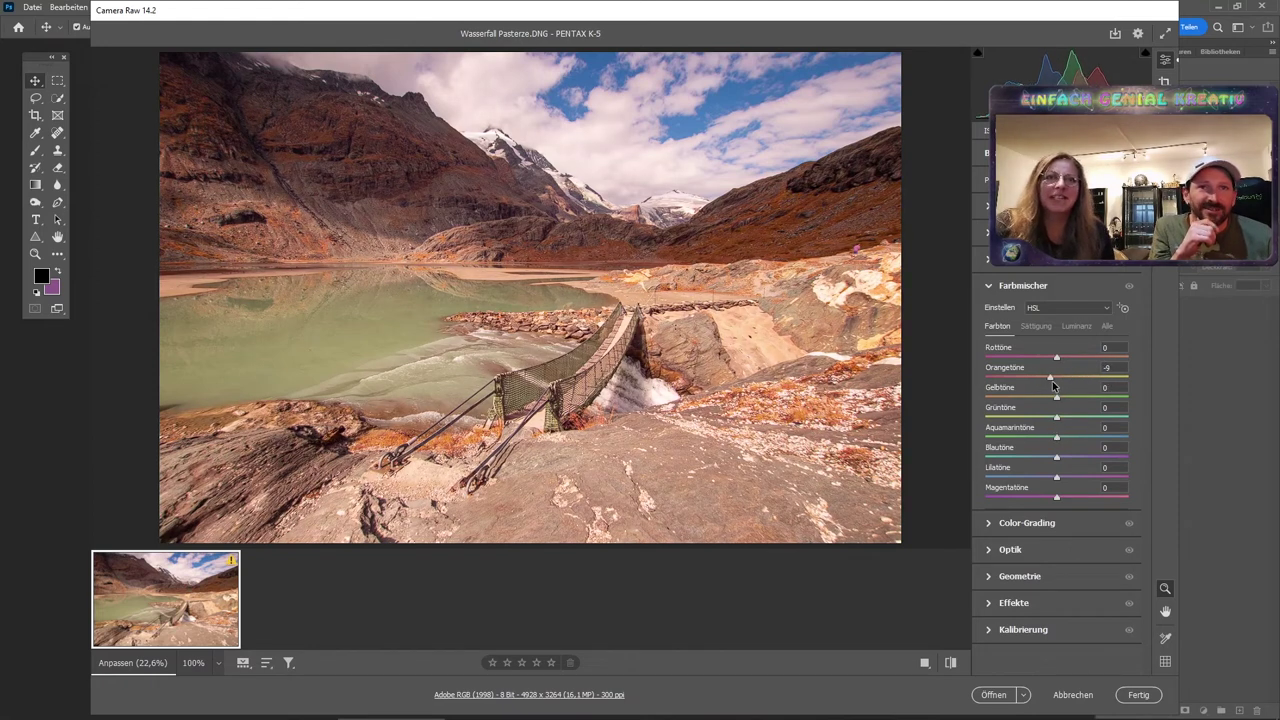
{"action": "mouse_move", "coordinate": [1035, 380]}
{"action": "left_mouse_down"}
{"action": "mouse_move", "coordinate": [1110, 383]}
{"action": "mouse_move", "coordinate": [1076, 378]}
{"action": "left_mouse_up"}
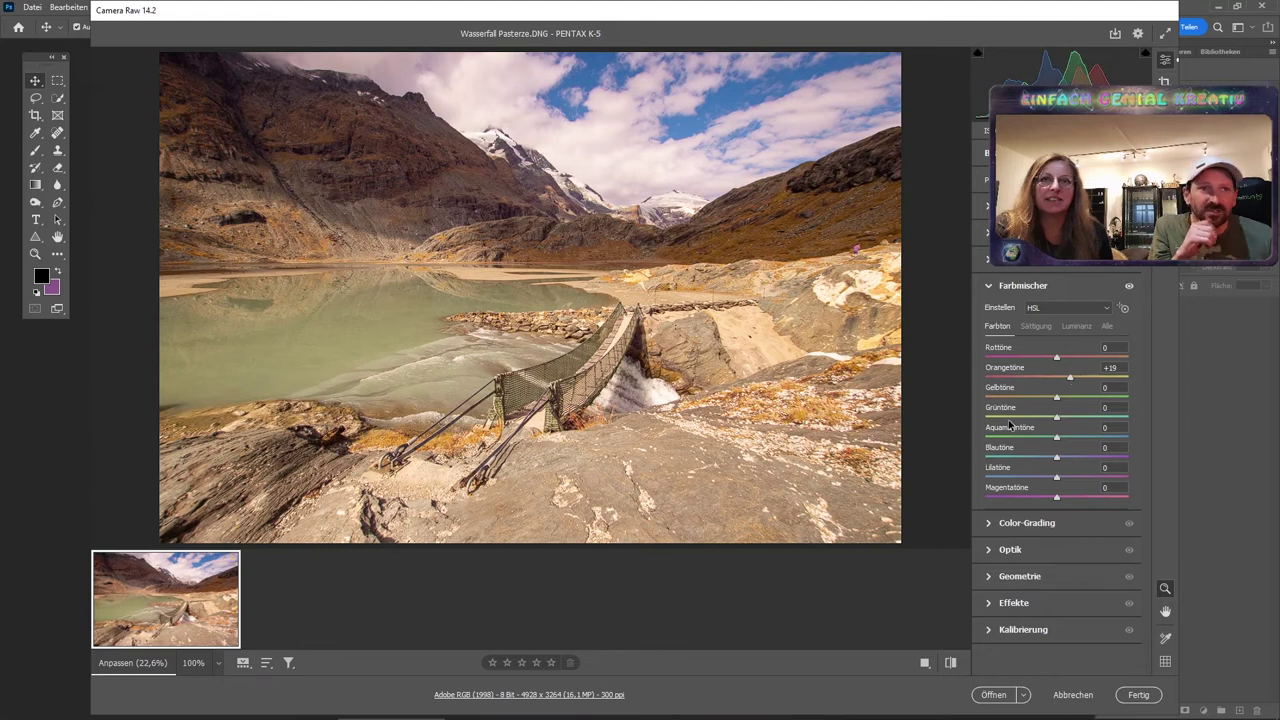
{"action": "left_click_drag", "start_coordinate": [1057, 440], "coordinate": [1068, 445]}
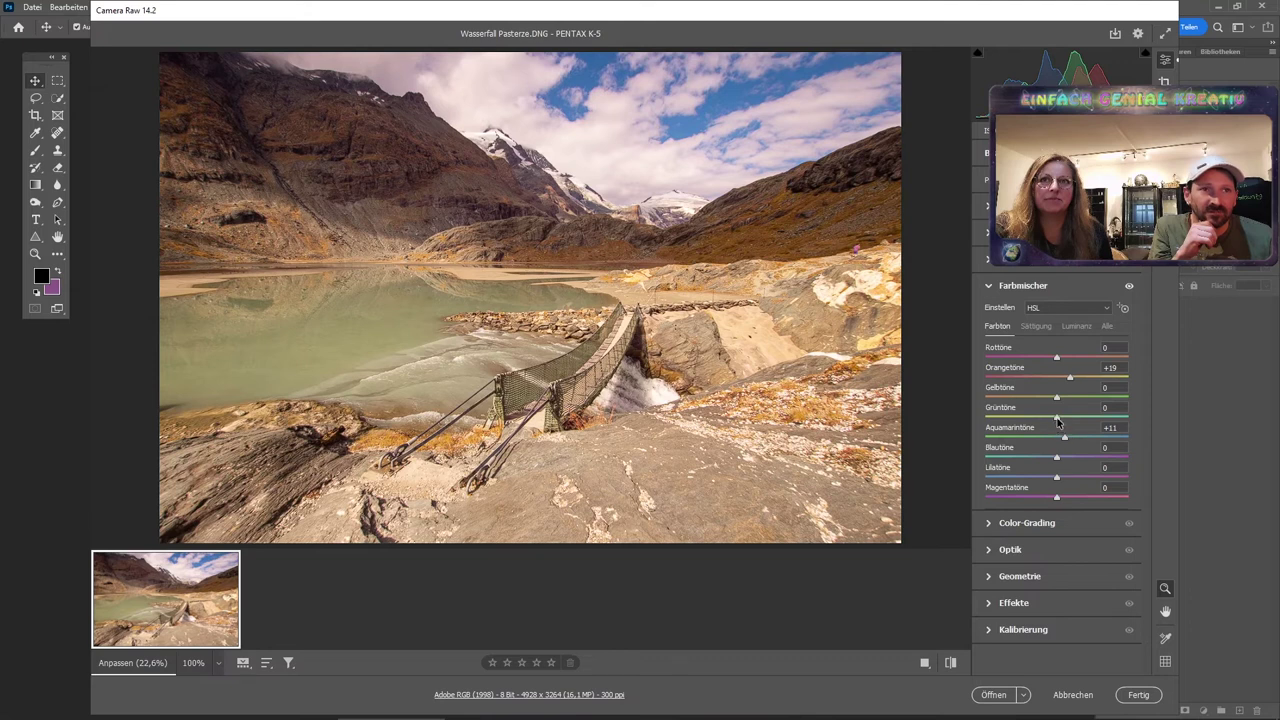
{"action": "left_click_drag", "start_coordinate": [1057, 421], "coordinate": [1093, 428]}
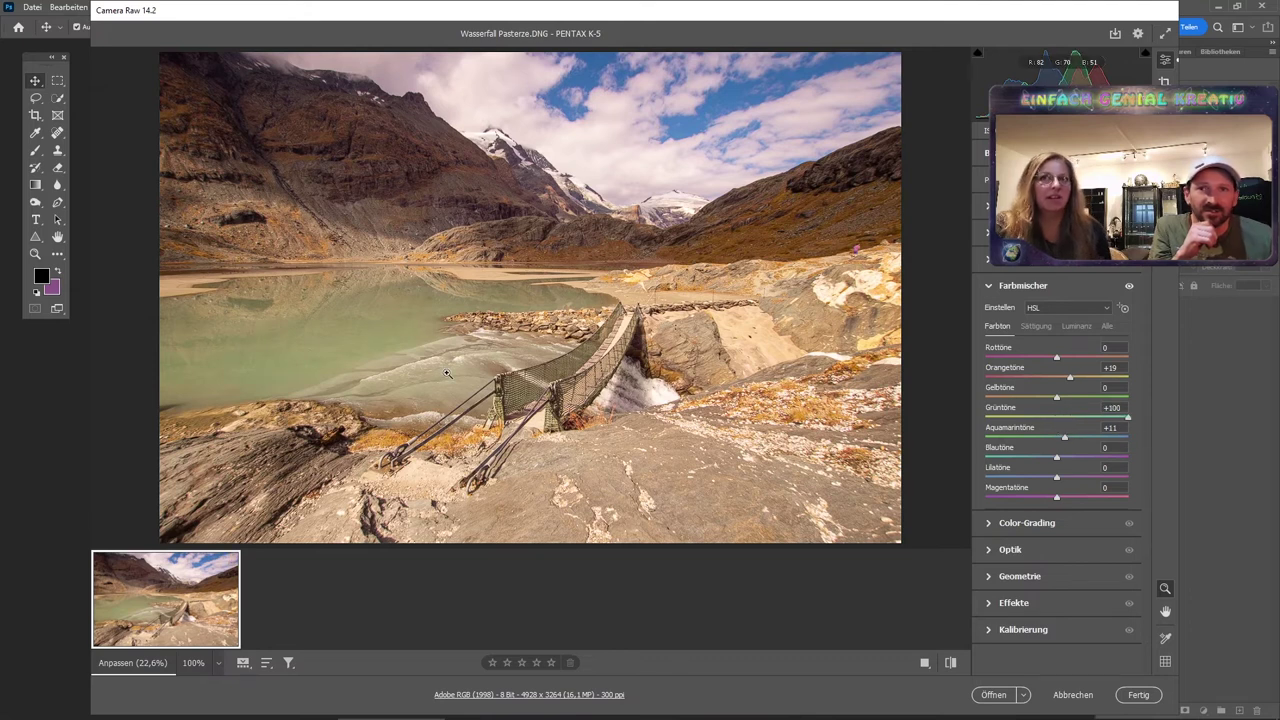
{"action": "left_click_drag", "start_coordinate": [1063, 440], "coordinate": [1068, 443]}
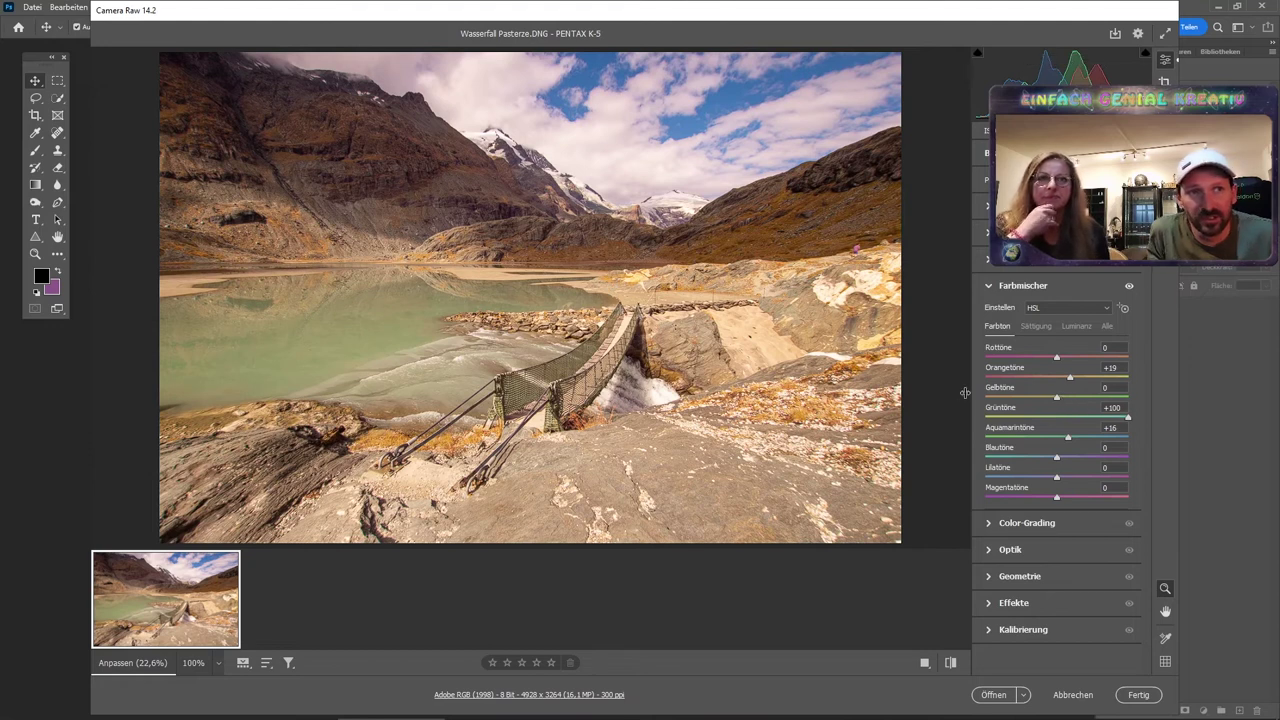
Raise Color Mixer orange saturation to +4 and switch to the Luminanz tab.
{"action": "left_click", "coordinate": [1036, 326]}
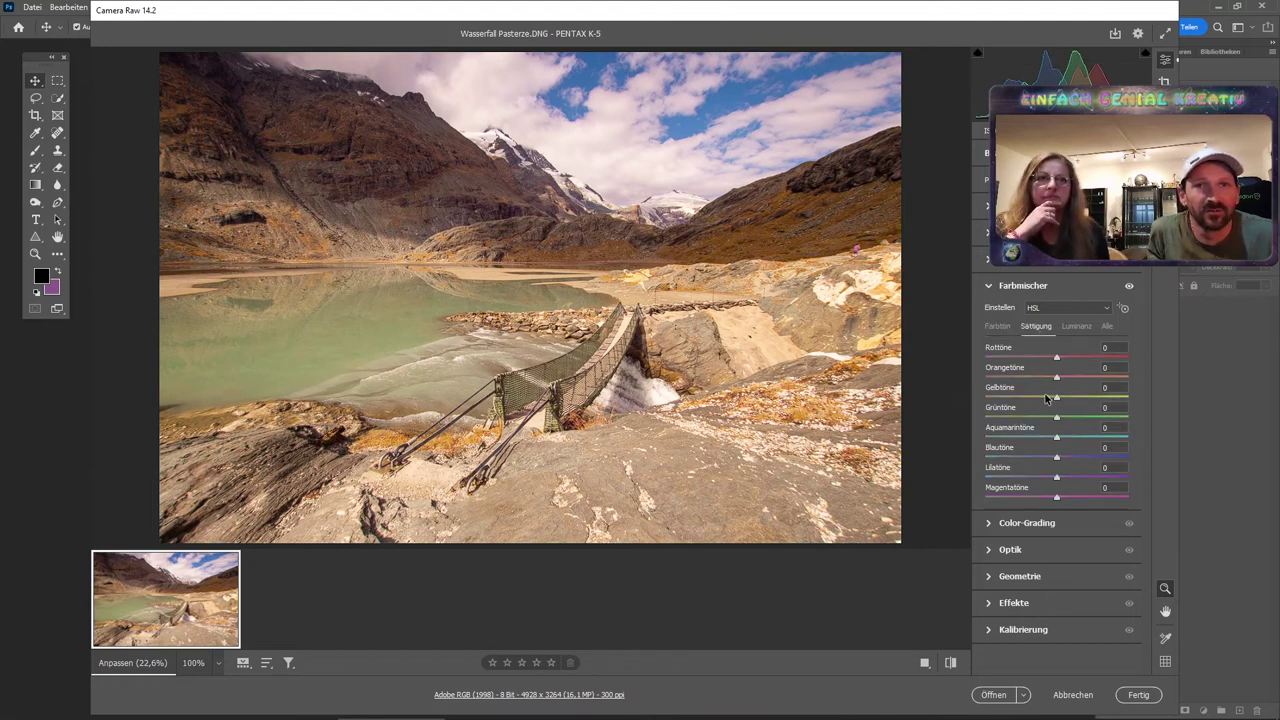
{"action": "mouse_move", "coordinate": [1056, 377]}
{"action": "left_mouse_down"}
{"action": "mouse_move", "coordinate": [1020, 377]}
{"action": "mouse_move", "coordinate": [1108, 387]}
{"action": "mouse_move", "coordinate": [1060, 380]}
{"action": "left_mouse_up"}
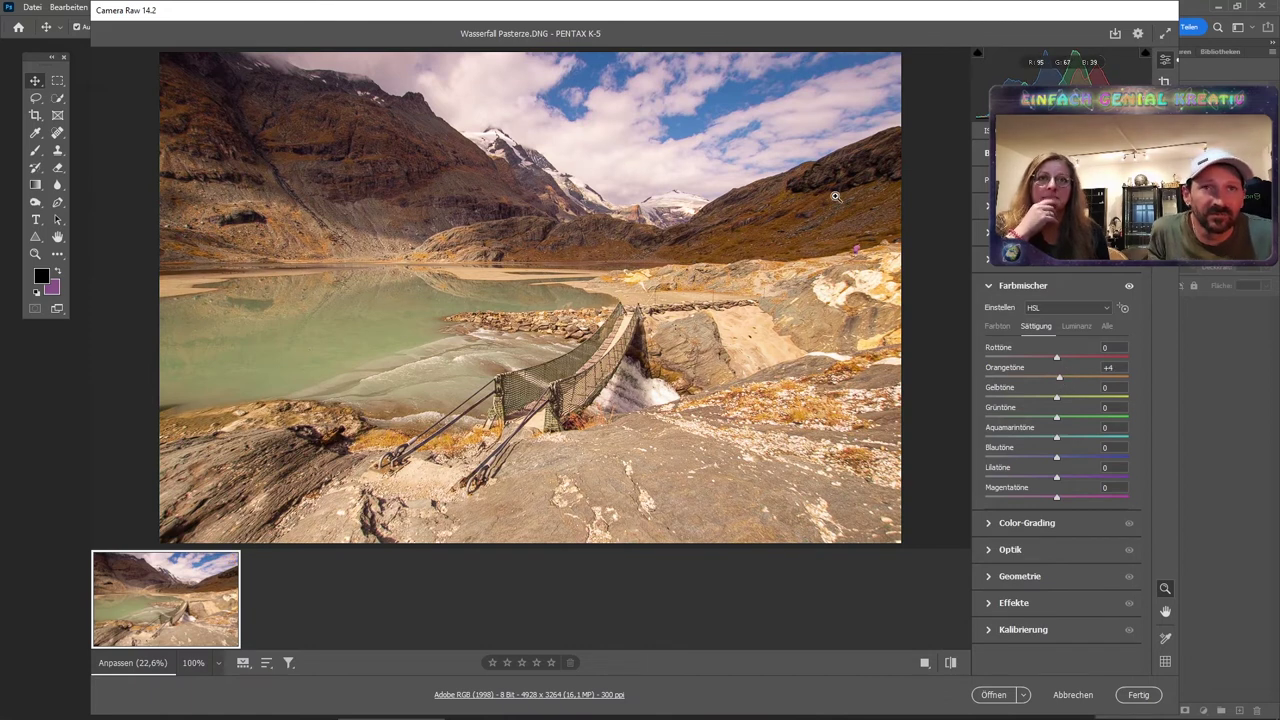
{"action": "left_click", "coordinate": [1077, 325]}
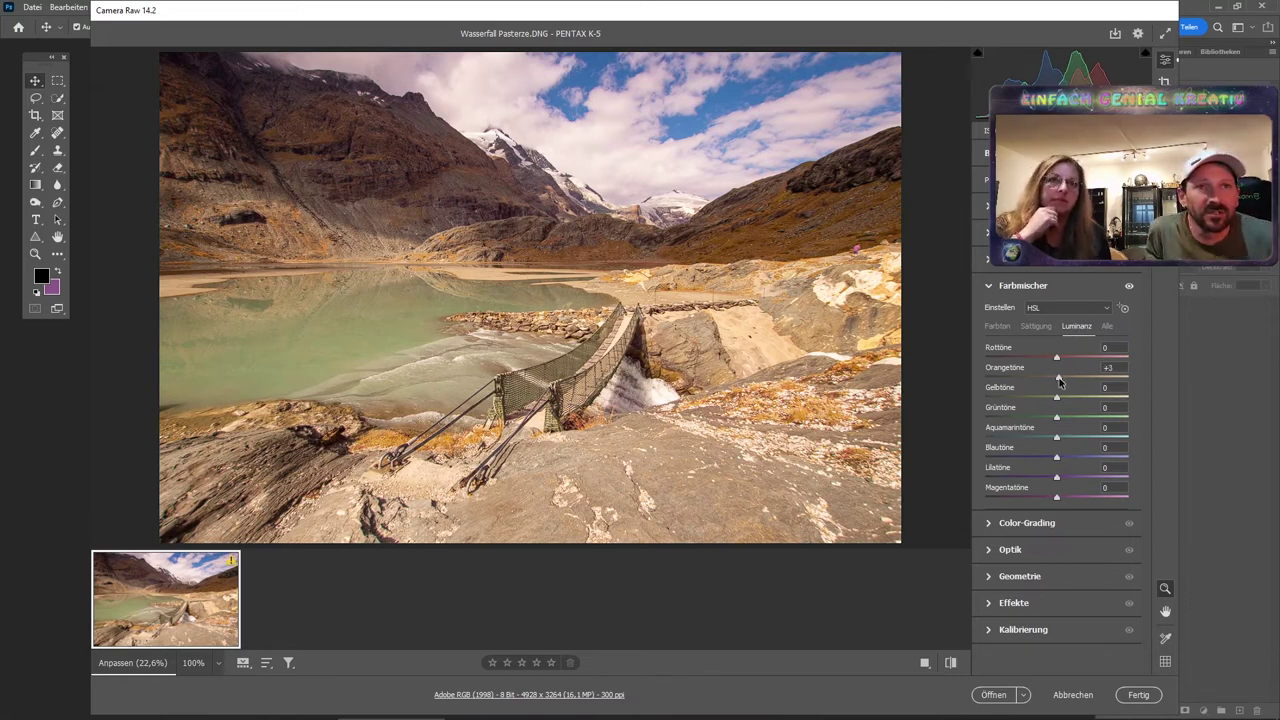
Try out different luminance values for the orange tones.
{"action": "mouse_move", "coordinate": [1056, 377]}
{"action": "left_mouse_down"}
{"action": "mouse_move", "coordinate": [1121, 386]}
{"action": "mouse_move", "coordinate": [1067, 391]}
{"action": "mouse_move", "coordinate": [1097, 389]}
{"action": "left_mouse_up"}
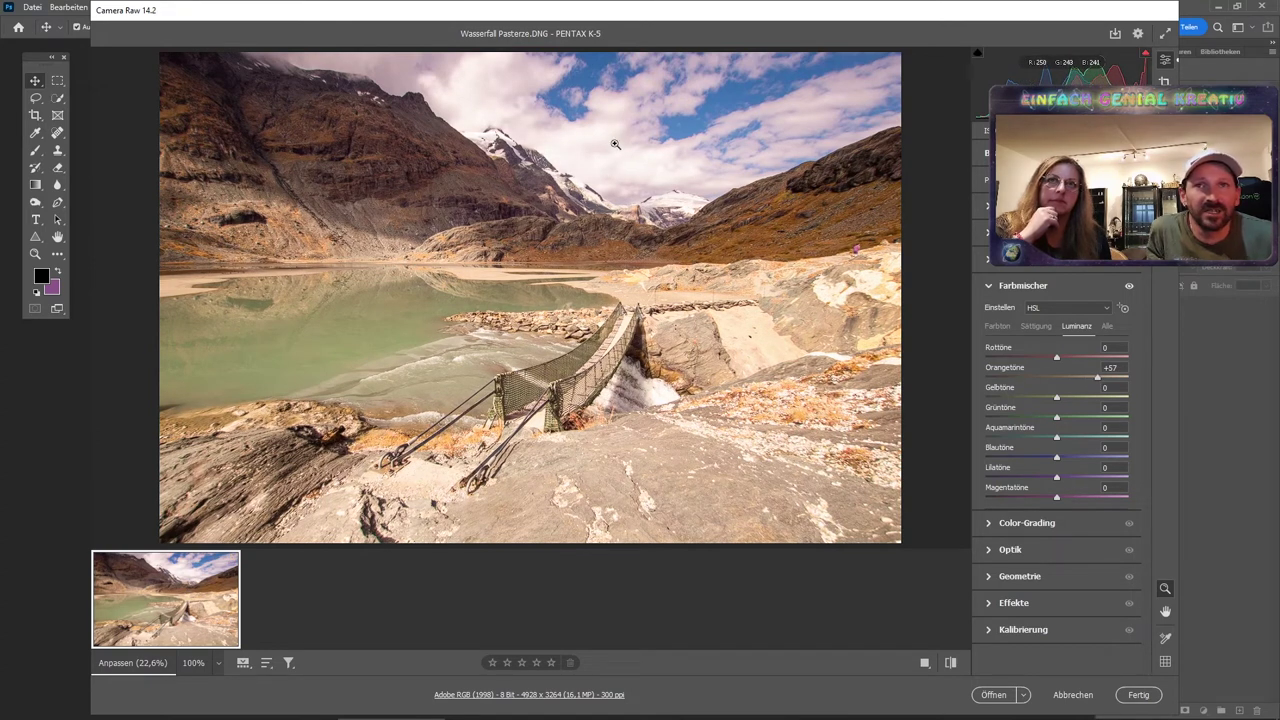
{"action": "left_click_drag", "start_coordinate": [1100, 384], "coordinate": [1020, 389]}
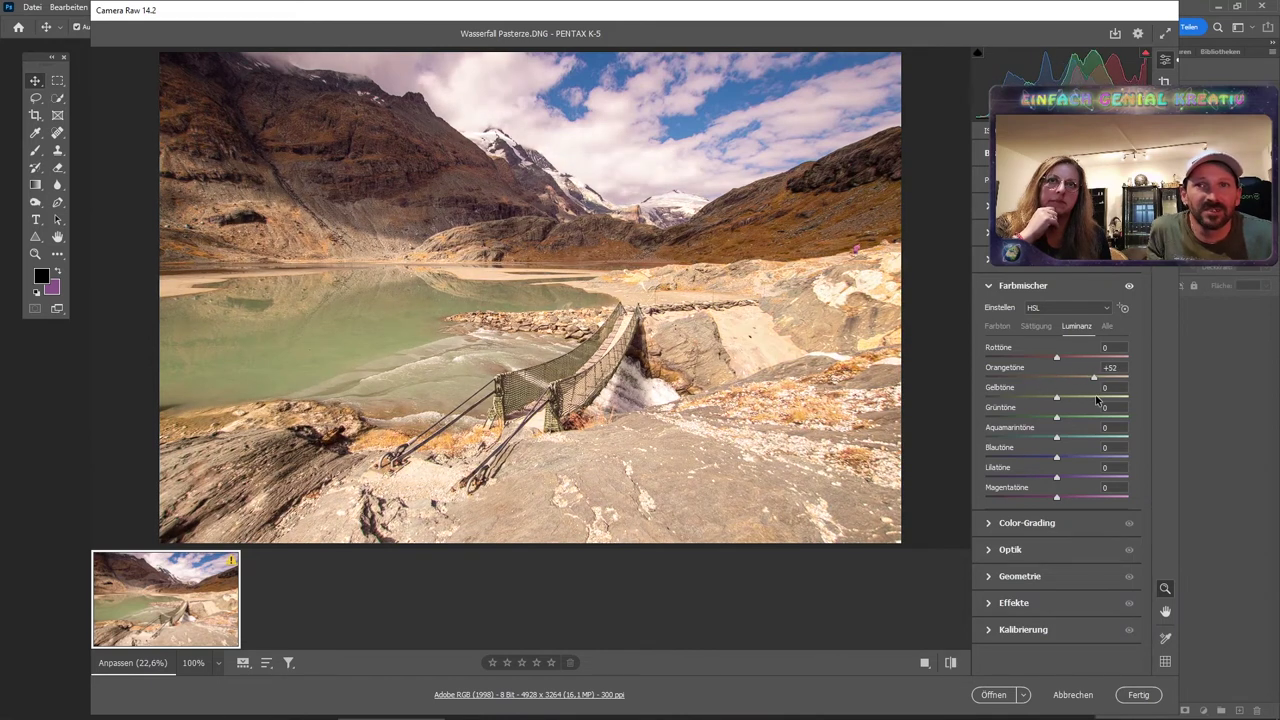
{"action": "mouse_move", "coordinate": [1020, 389]}
{"action": "left_mouse_down"}
{"action": "mouse_move", "coordinate": [955, 396]}
{"action": "mouse_move", "coordinate": [1066, 398]}
{"action": "left_mouse_up"}
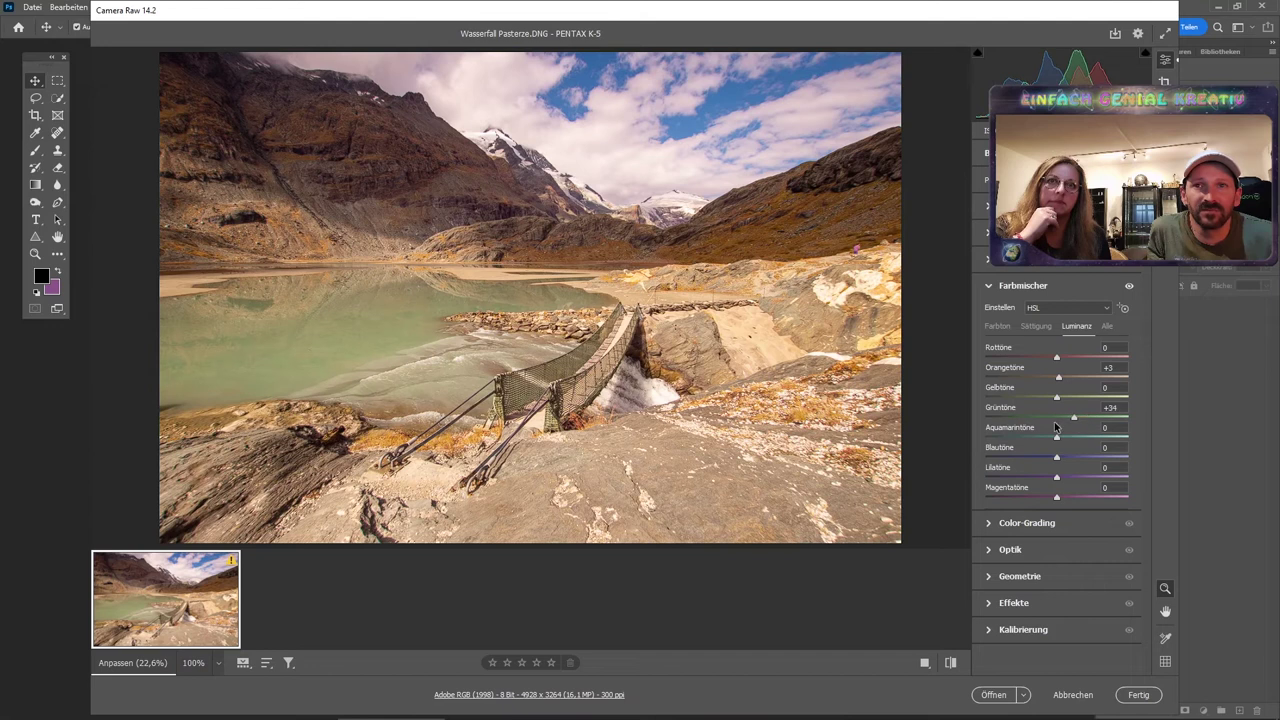
Set green luminance to -66 and open the result as Wasserfall Pasterze-2.
{"action": "left_click_drag", "start_coordinate": [1055, 420], "coordinate": [1042, 427]}
{"action": "left_click_drag", "start_coordinate": [1141, 426], "coordinate": [986, 422]}
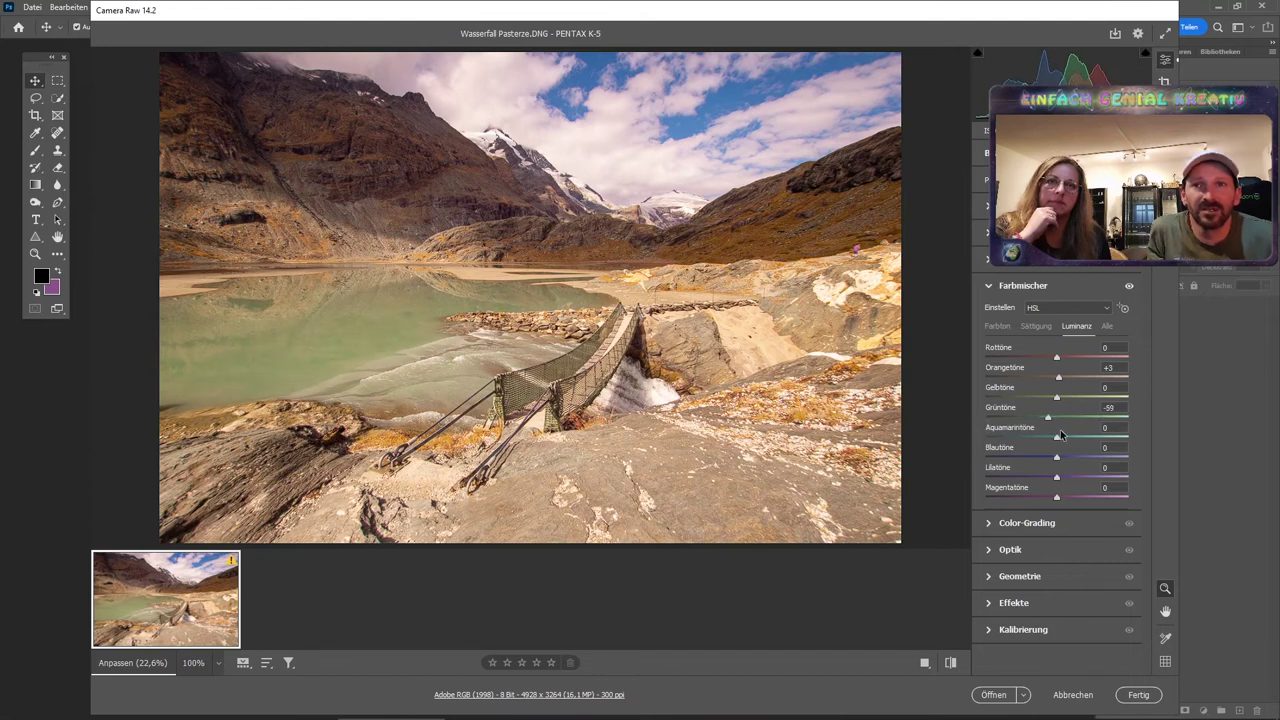
{"action": "left_click_drag", "start_coordinate": [1061, 434], "coordinate": [1069, 434]}
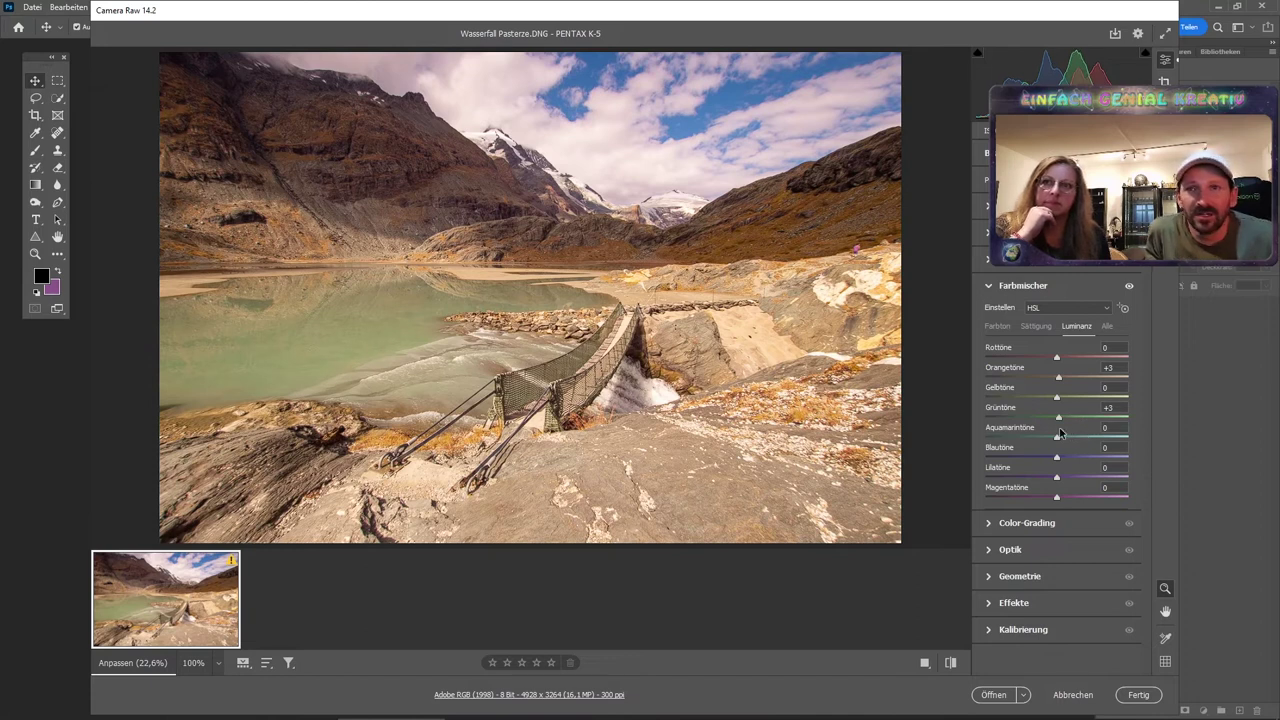
{"action": "left_click_drag", "start_coordinate": [1058, 432], "coordinate": [1020, 425]}
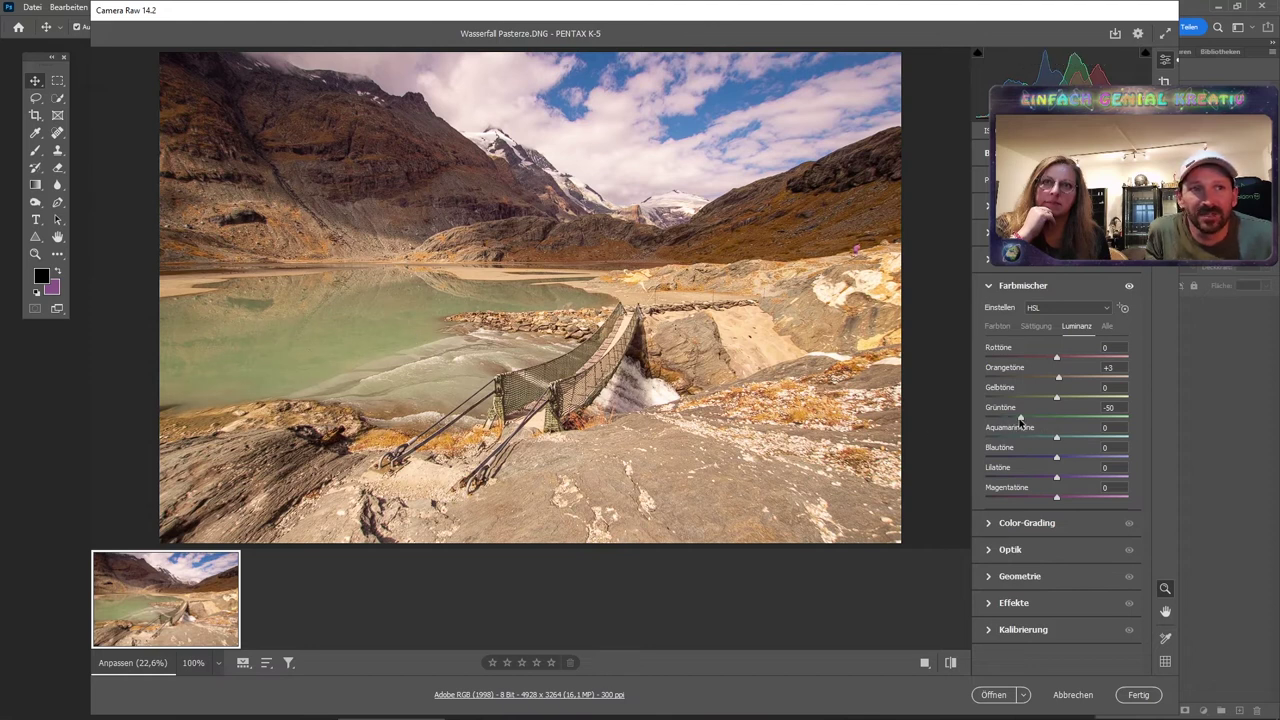
{"action": "left_click_drag", "start_coordinate": [1020, 421], "coordinate": [969, 421]}
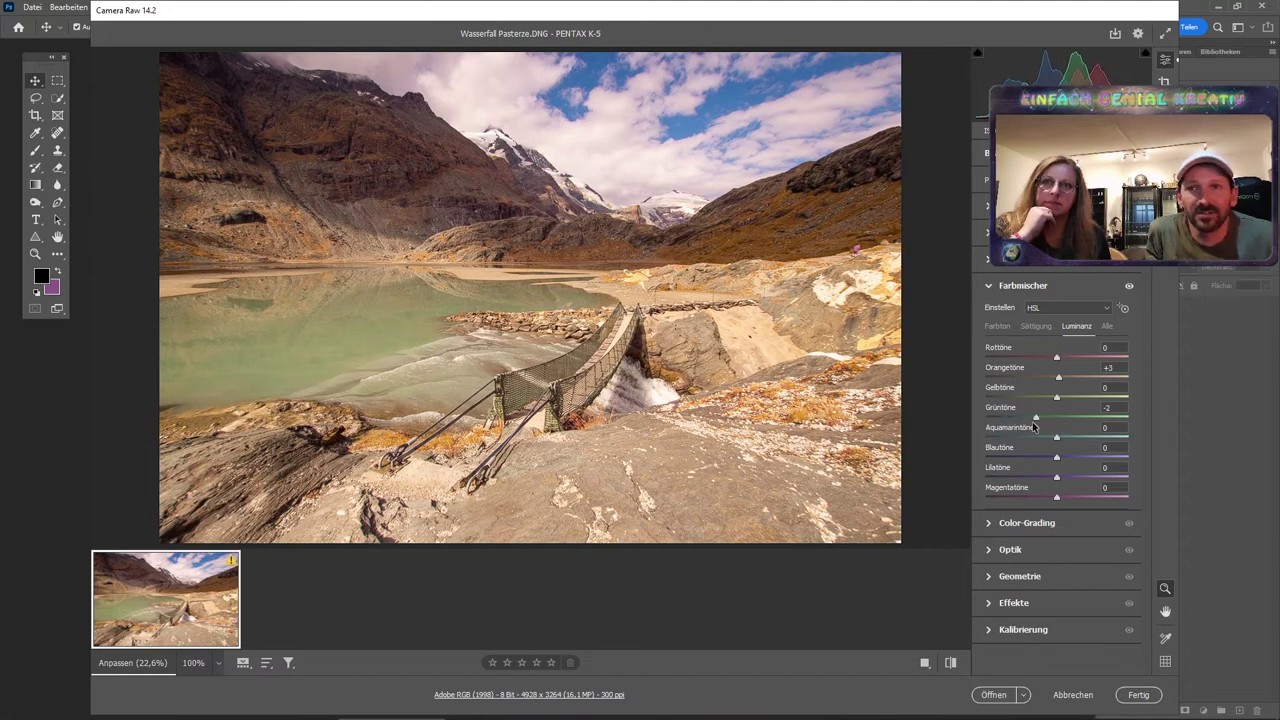
{"action": "mouse_move", "coordinate": [977, 424]}
{"action": "left_mouse_down"}
{"action": "mouse_move", "coordinate": [1111, 428]}
{"action": "mouse_move", "coordinate": [1020, 443]}
{"action": "left_mouse_up"}
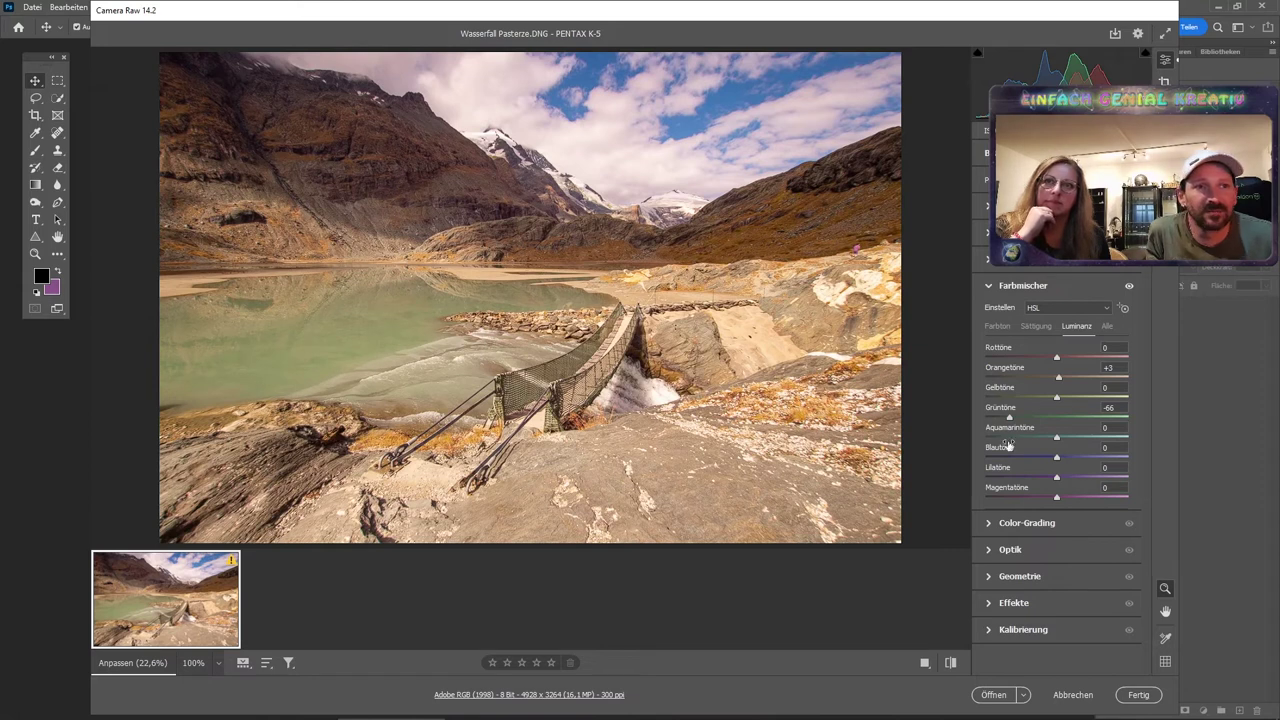
{"action": "left_click", "coordinate": [994, 694]}
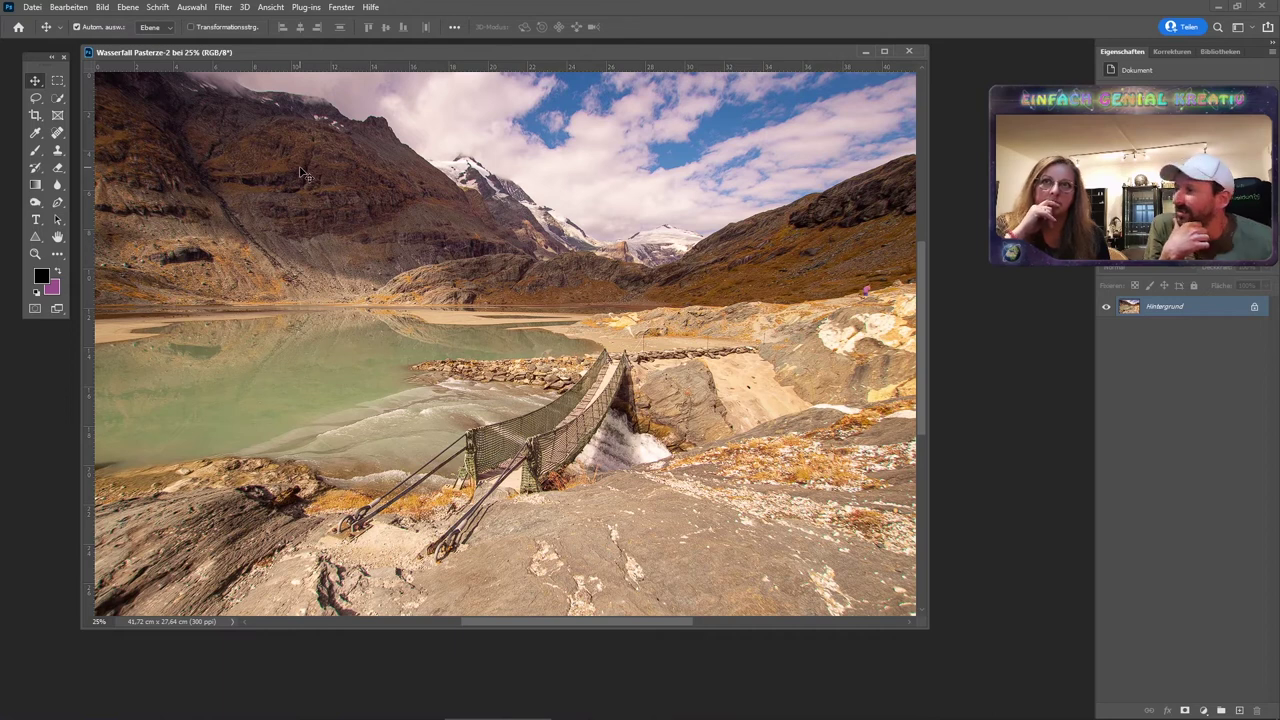
Drag the Pasterze photo's window corner larger and bring up a crop frame around the photo.
{"action": "left_click_drag", "start_coordinate": [928, 627], "coordinate": [1050, 680]}
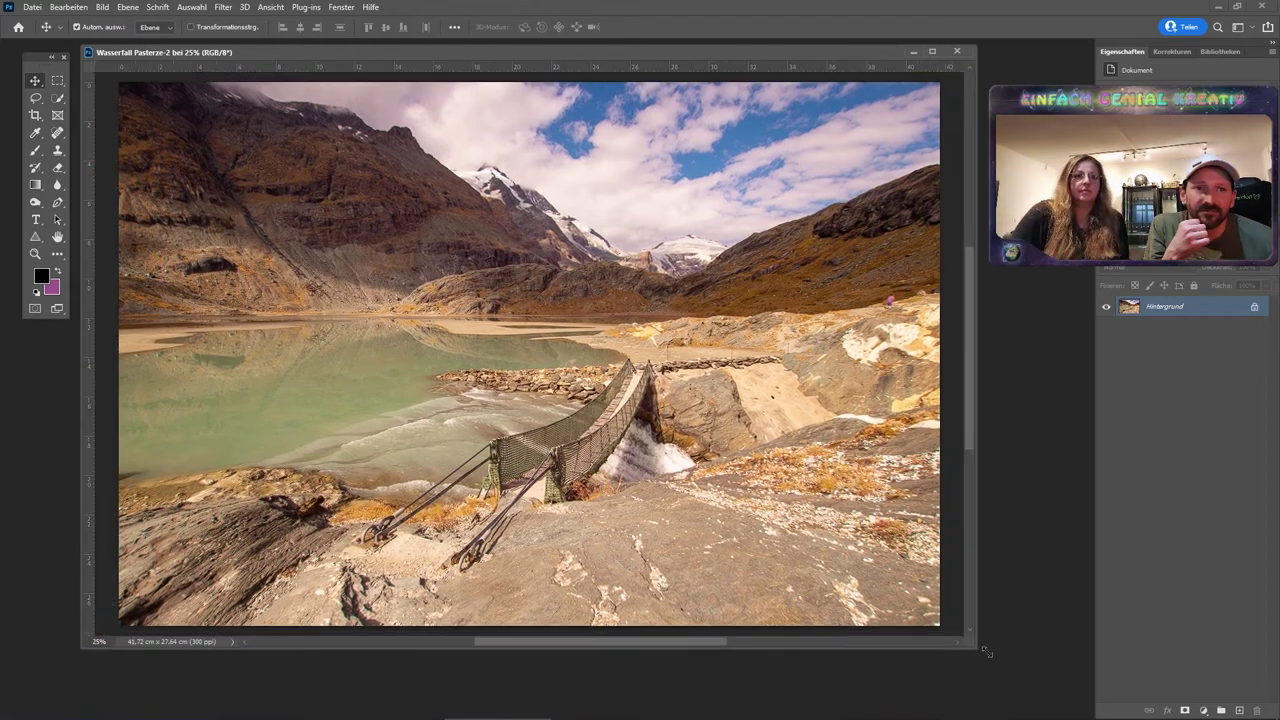
{"action": "left_click", "coordinate": [35, 118]}
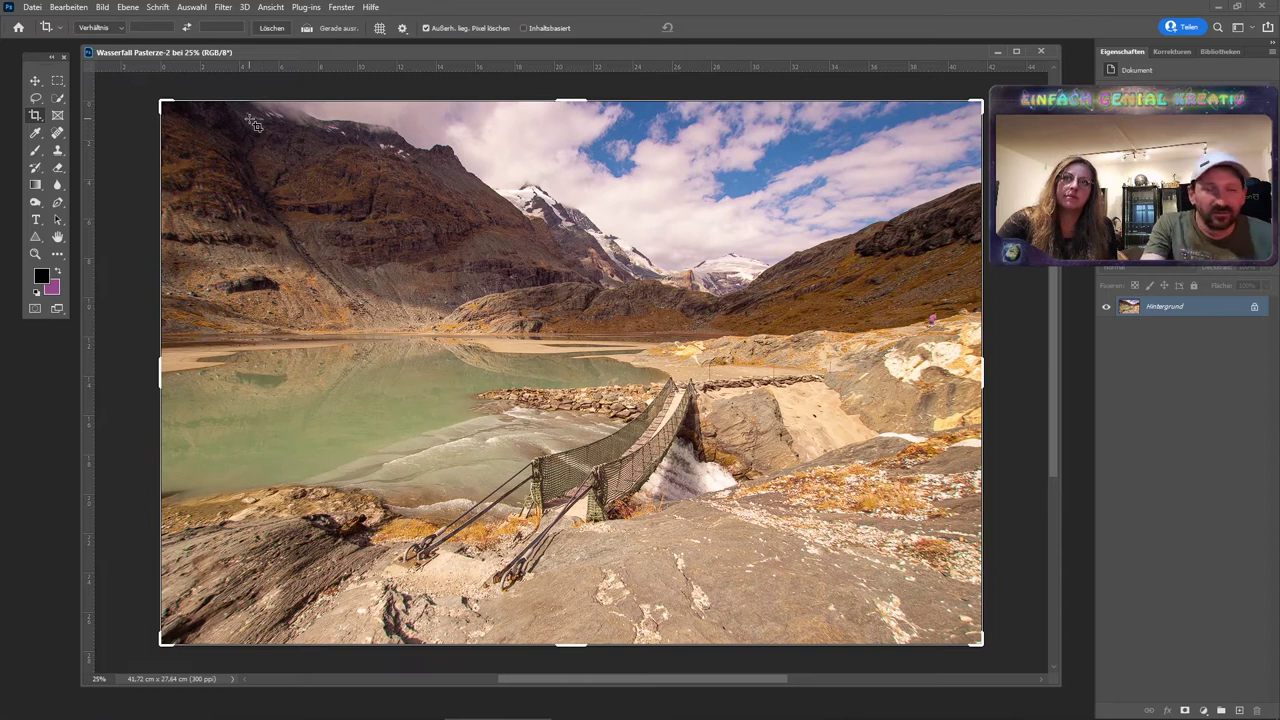
Draw, reposition and widen a crop around the lake and bridge, committing it at 26.79 × 26.45 cm.
{"action": "left_click_drag", "start_coordinate": [255, 122], "coordinate": [997, 625]}
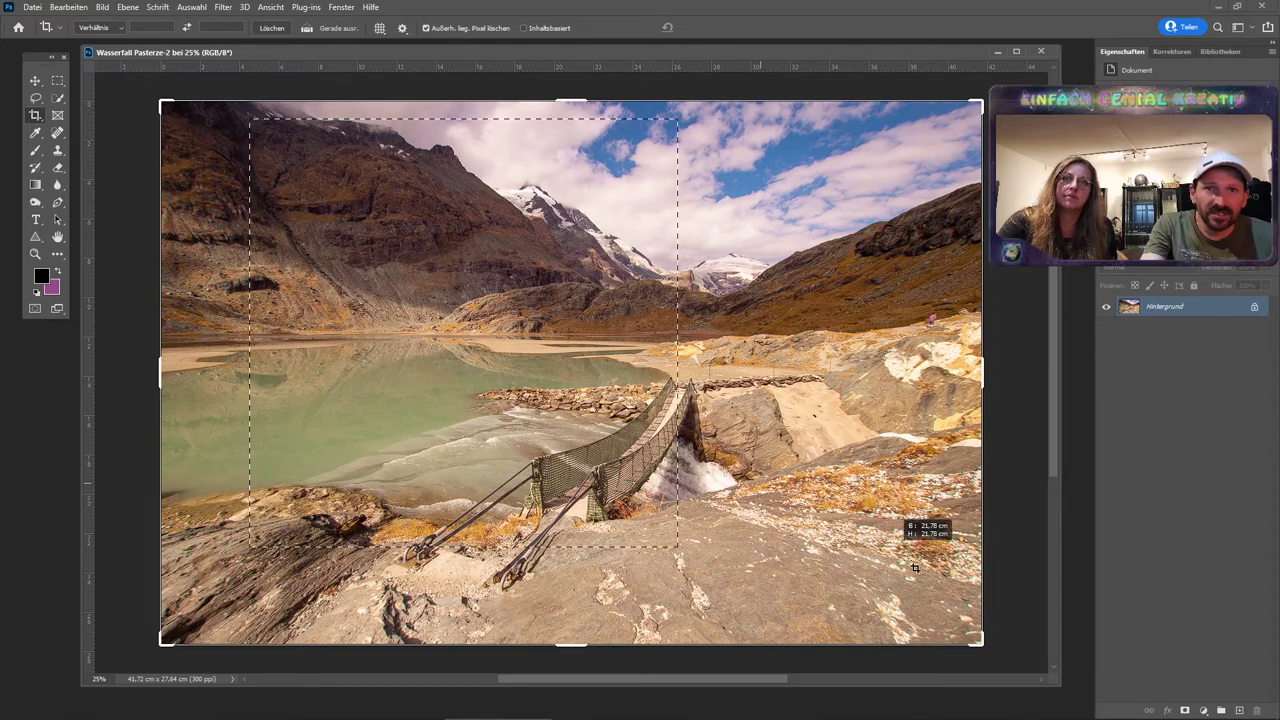
{"action": "left_click_drag", "start_coordinate": [997, 625], "coordinate": [1010, 636]}
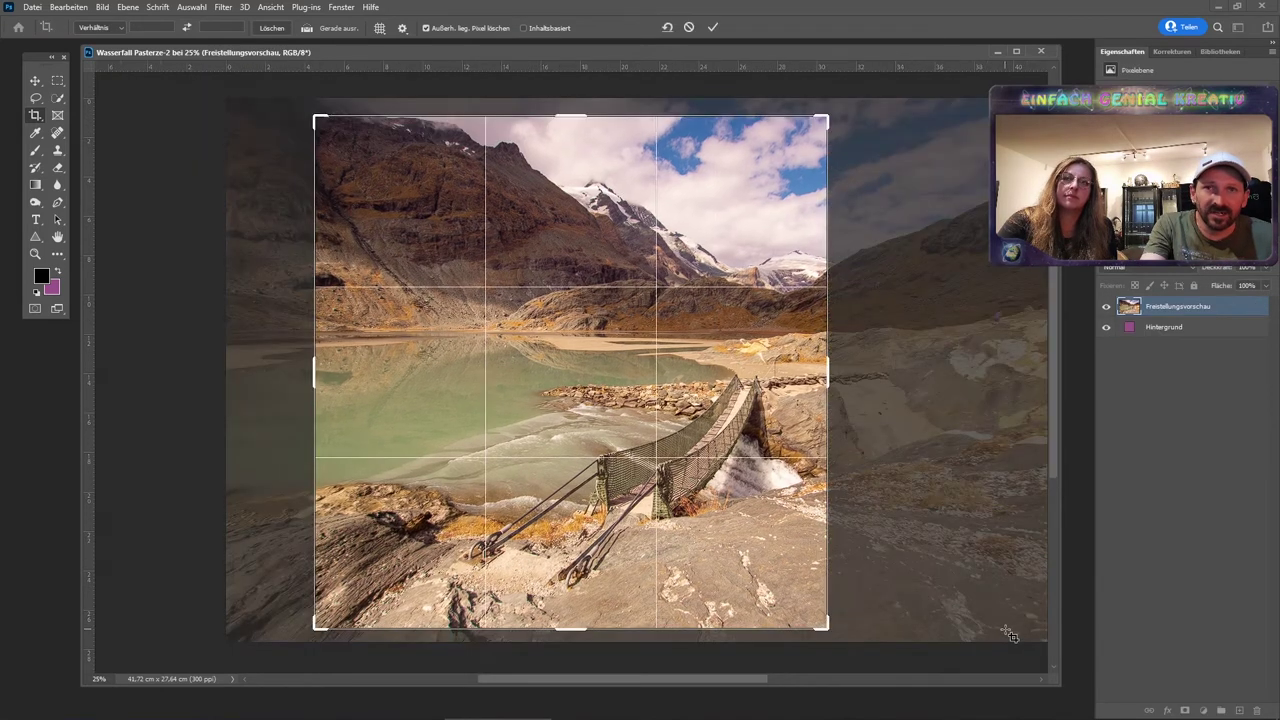
{"action": "mouse_move", "coordinate": [686, 376]}
{"action": "left_mouse_down"}
{"action": "mouse_move", "coordinate": [605, 330]}
{"action": "mouse_move", "coordinate": [613, 375]}
{"action": "mouse_move", "coordinate": [579, 349]}
{"action": "left_mouse_up"}
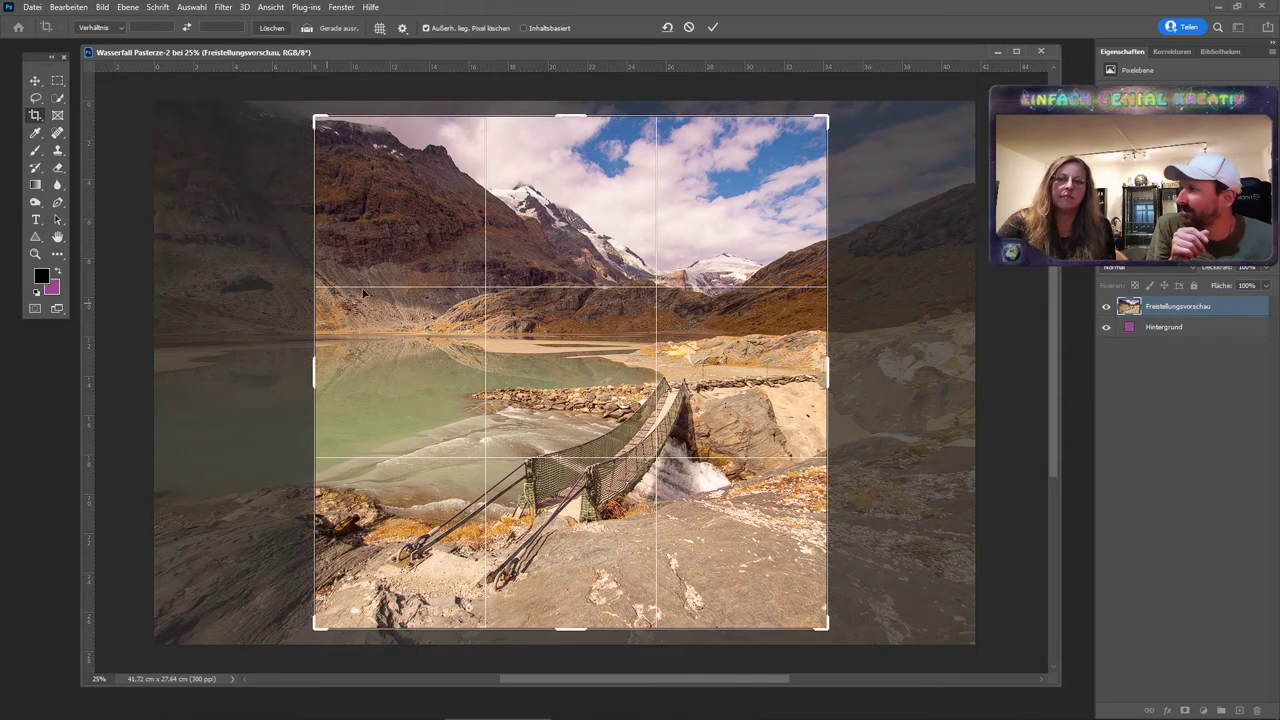
{"action": "left_click_drag", "start_coordinate": [717, 244], "coordinate": [715, 244]}
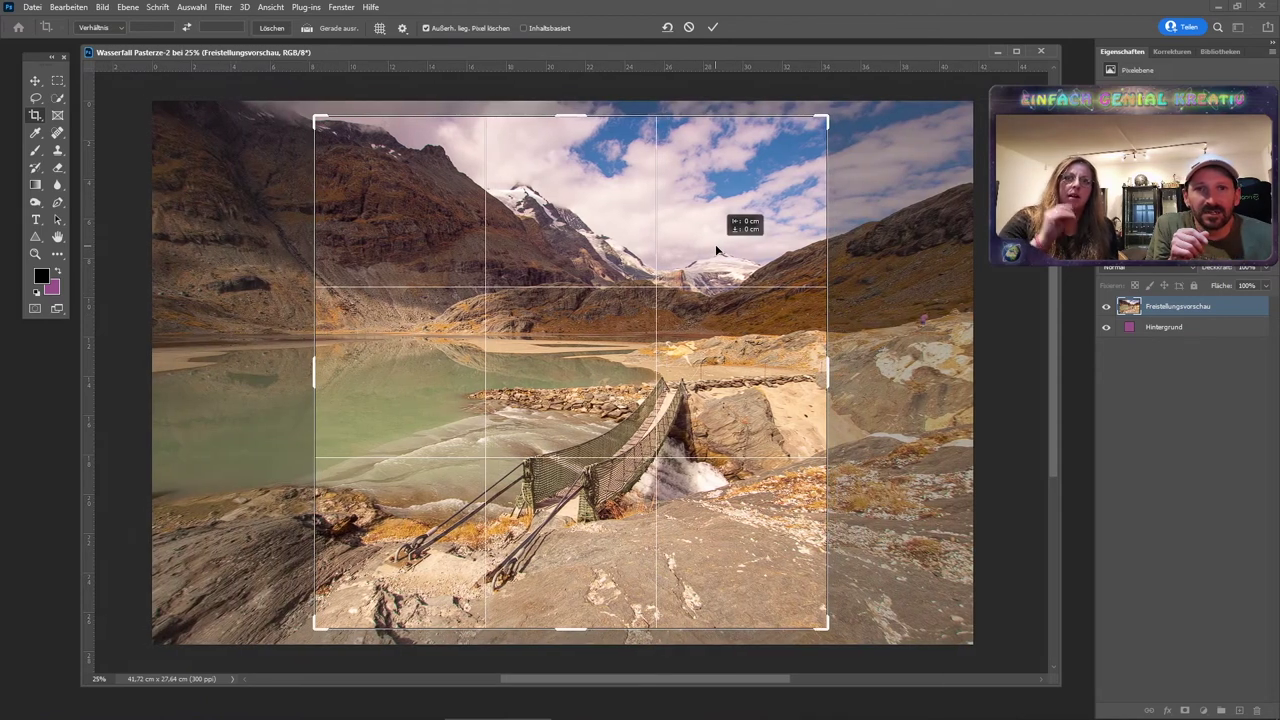
{"action": "left_click_drag", "start_coordinate": [833, 120], "coordinate": [833, 116]}
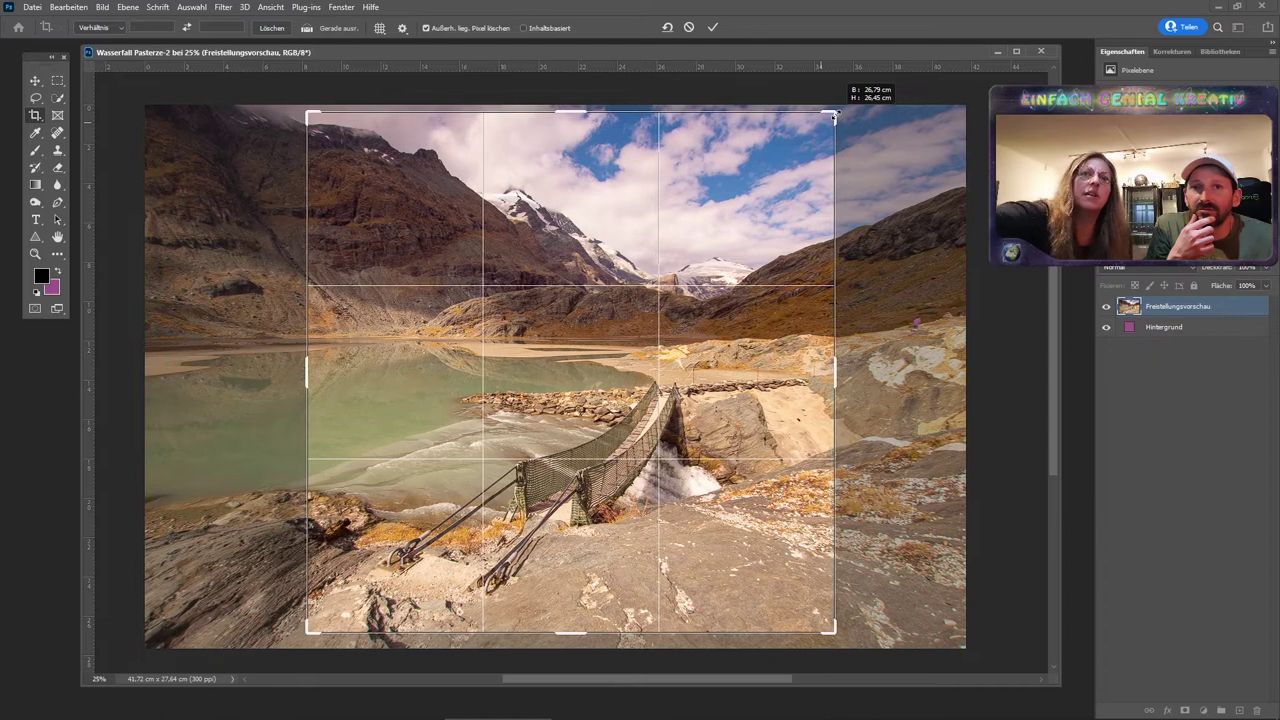
{"action": "left_click_drag", "start_coordinate": [833, 116], "coordinate": [836, 114]}
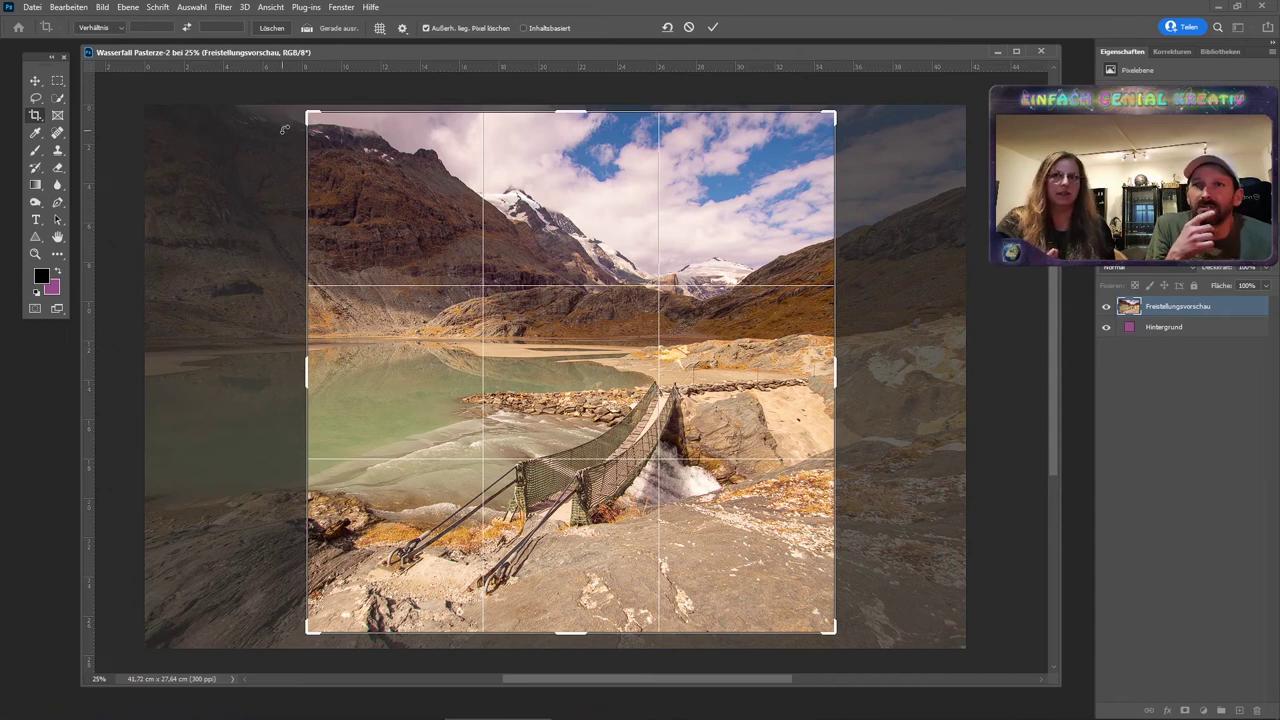
{"action": "key", "text": "Return"}
{"action": "left_click", "coordinate": [68, 7]}
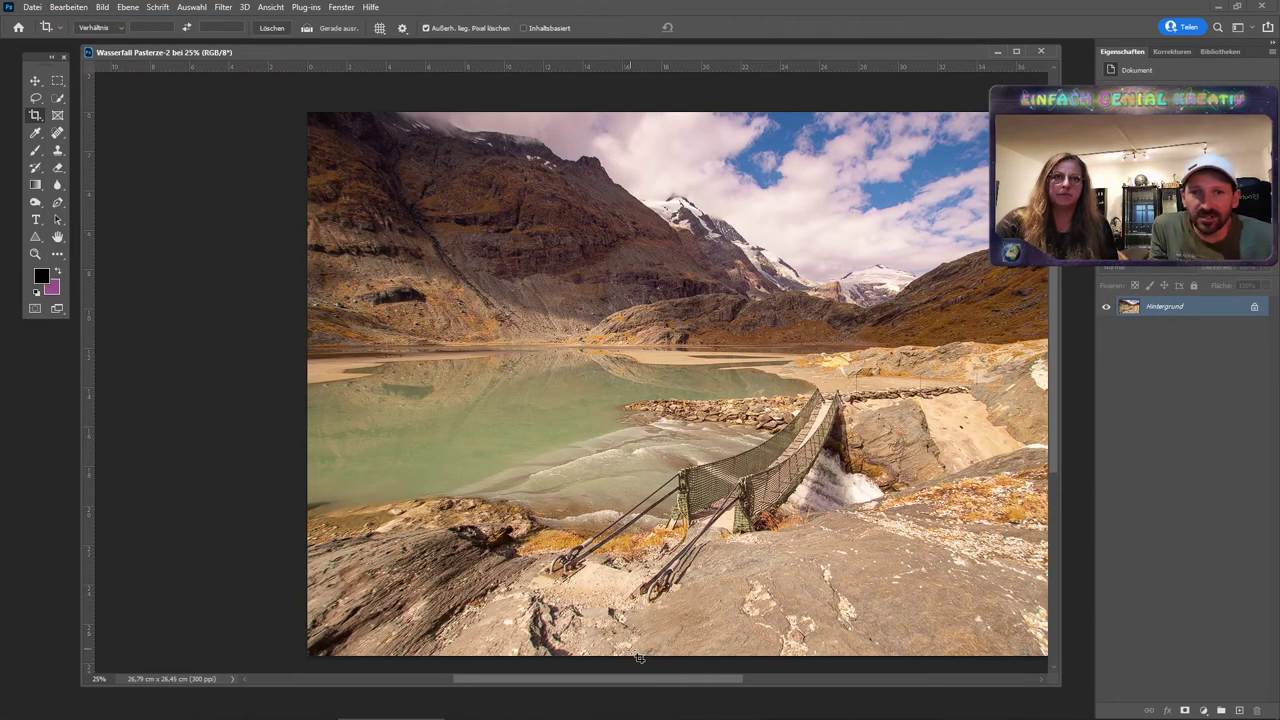
Recrop at a 1:1 ratio to a 34 × 34 cm square extending below the image.
{"action": "left_click_drag", "start_coordinate": [640, 678], "coordinate": [685, 680]}
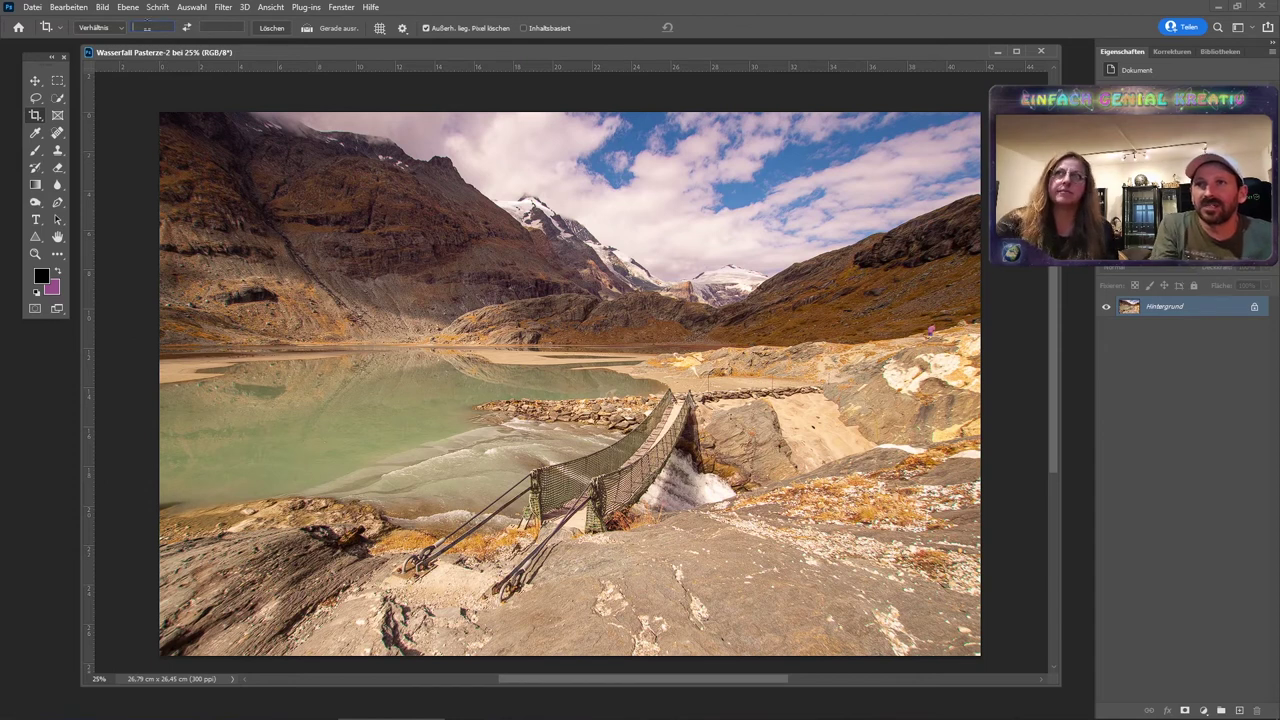
{"action": "type", "text": "1"}
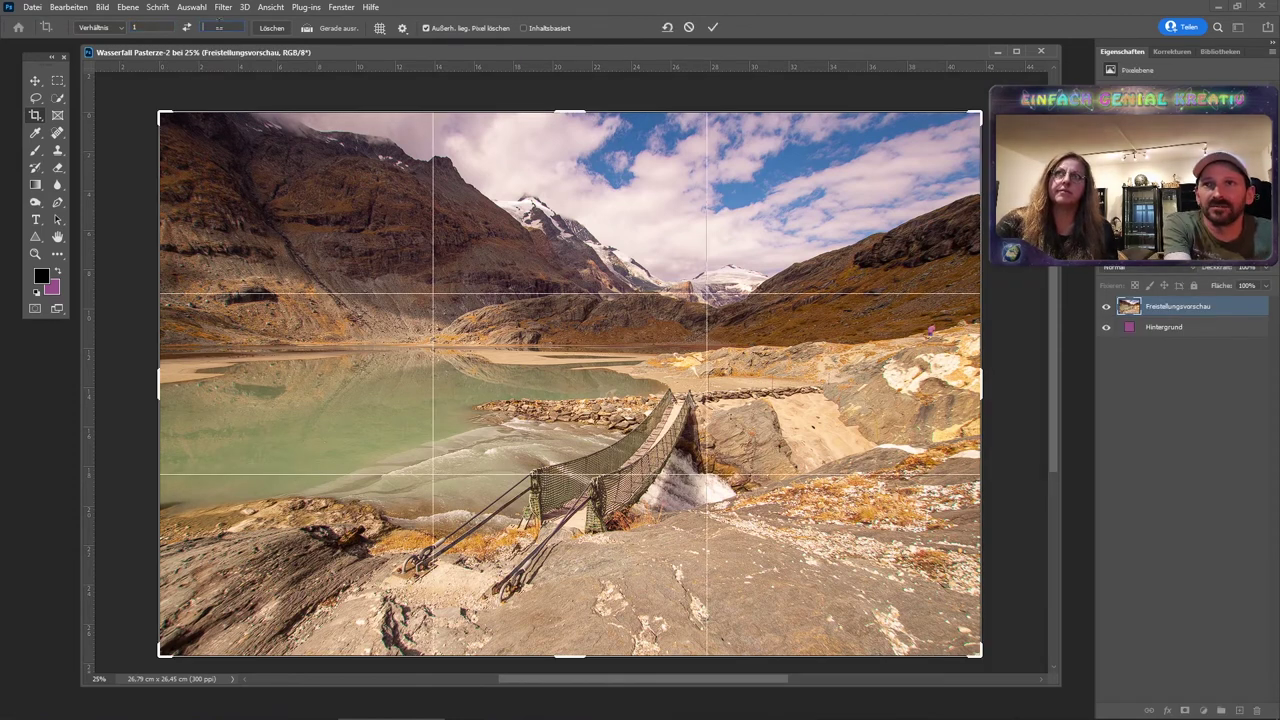
{"action": "type", "text": "1"}
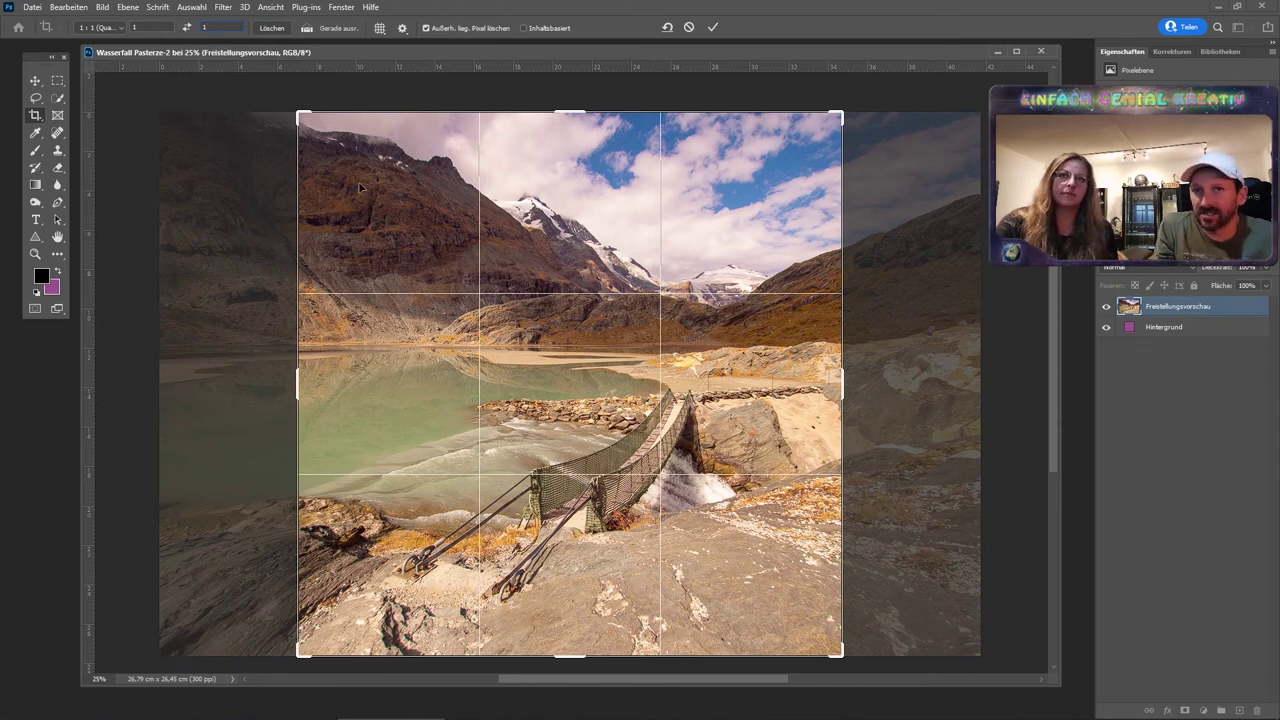
{"action": "left_click_drag", "start_coordinate": [434, 227], "coordinate": [563, 229]}
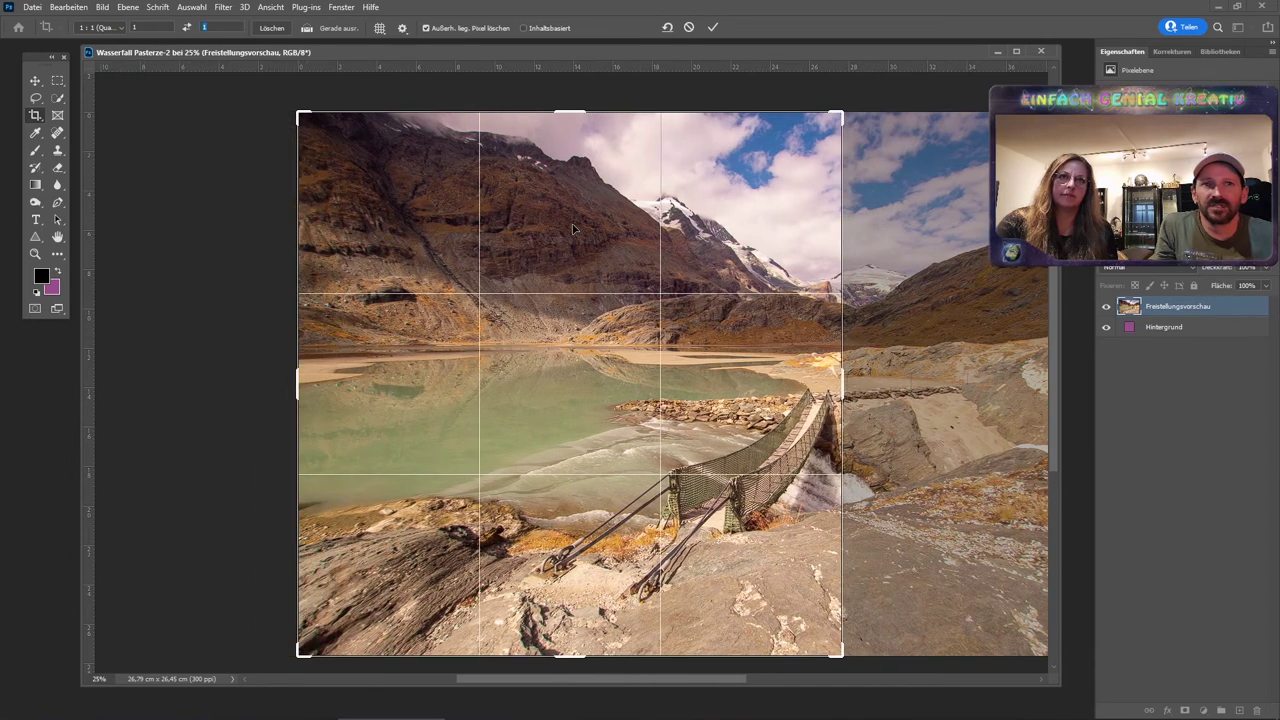
{"action": "left_click_drag", "start_coordinate": [563, 229], "coordinate": [576, 230]}
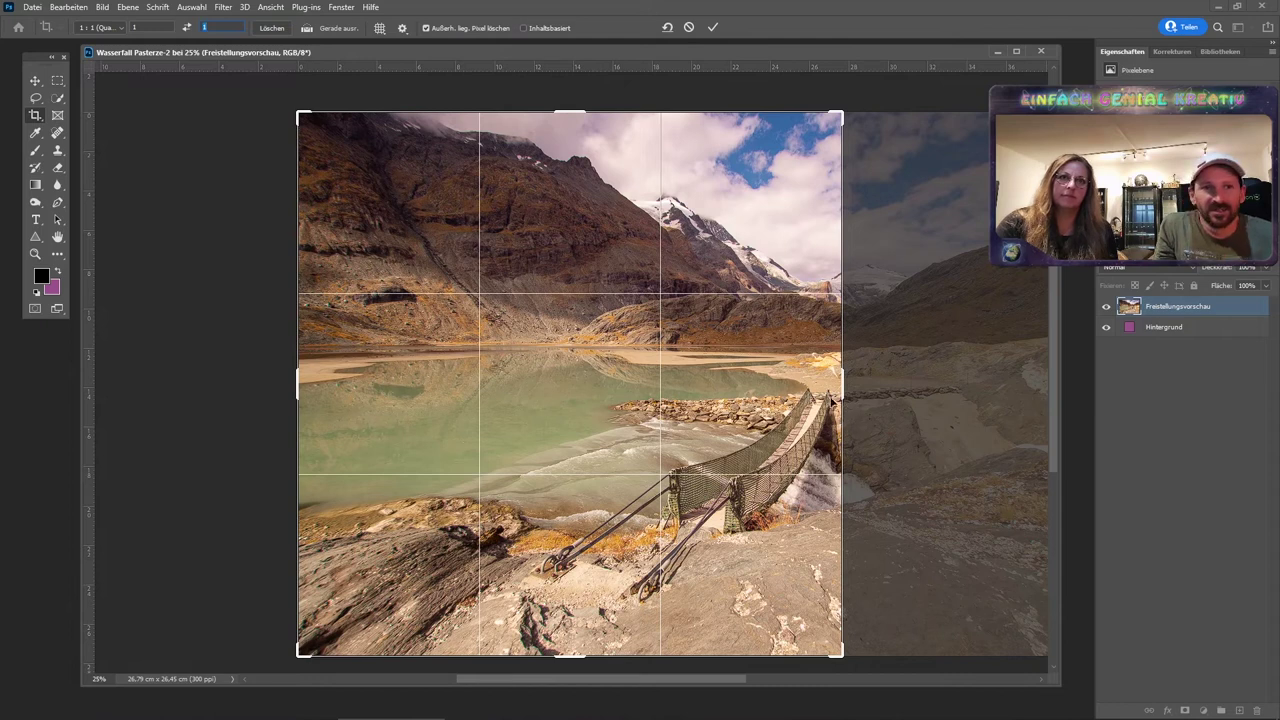
{"action": "left_click_drag", "start_coordinate": [843, 658], "coordinate": [856, 632]}
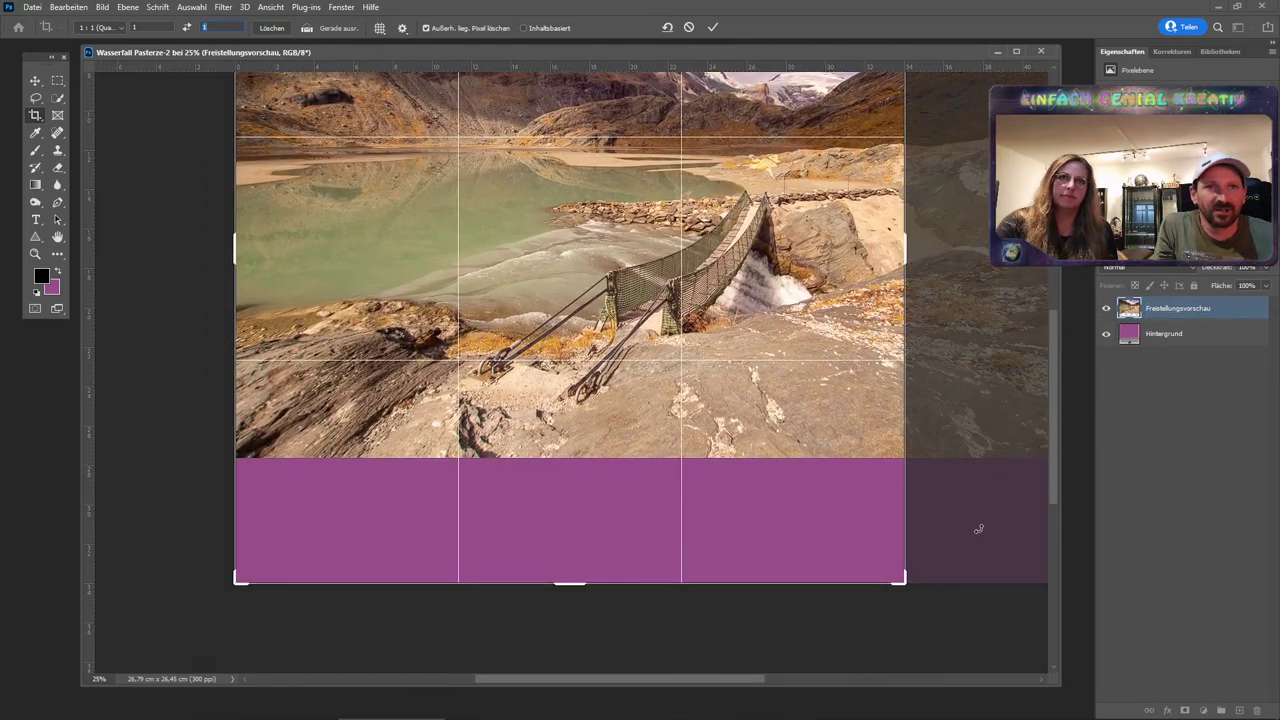
{"action": "left_click_drag", "start_coordinate": [1055, 444], "coordinate": [1060, 393]}
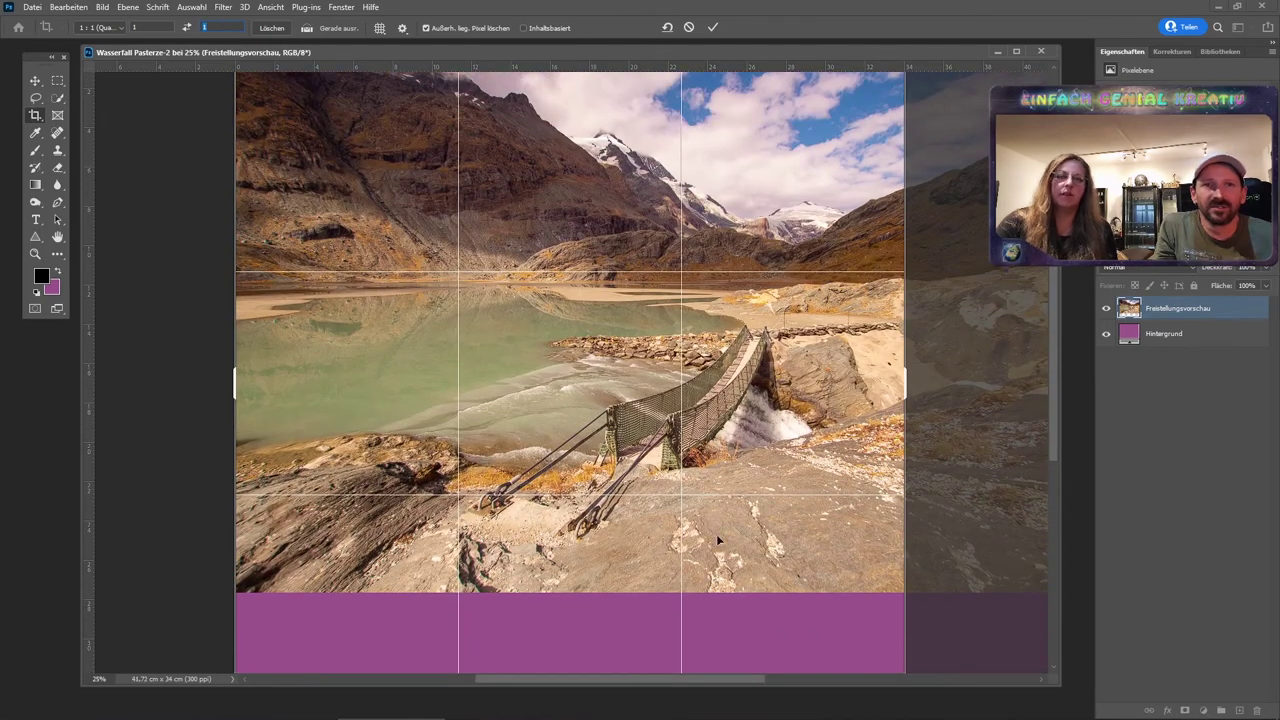
{"action": "left_click", "coordinate": [56, 82]}
Undo the crop via Bearbeiten > Rückgängig and view the full 41.72 × 27.64 cm photo.
{"action": "left_click", "coordinate": [68, 7]}
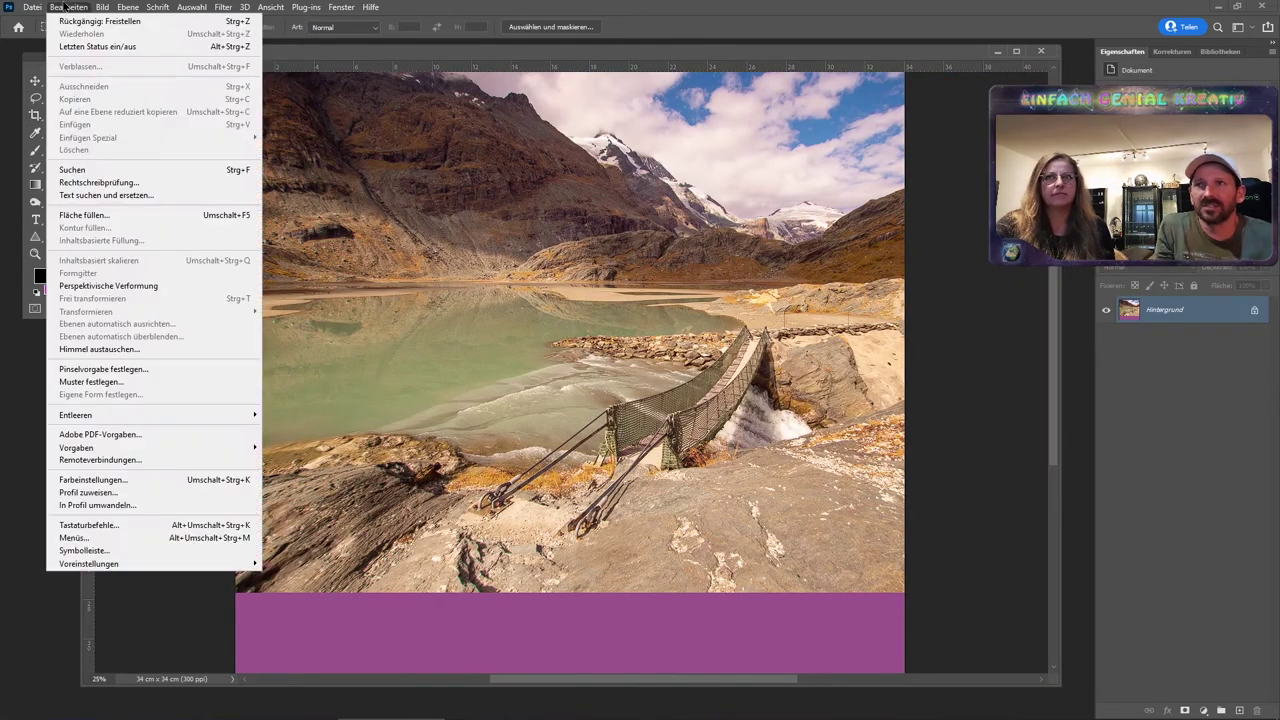
{"action": "left_click", "coordinate": [74, 20]}
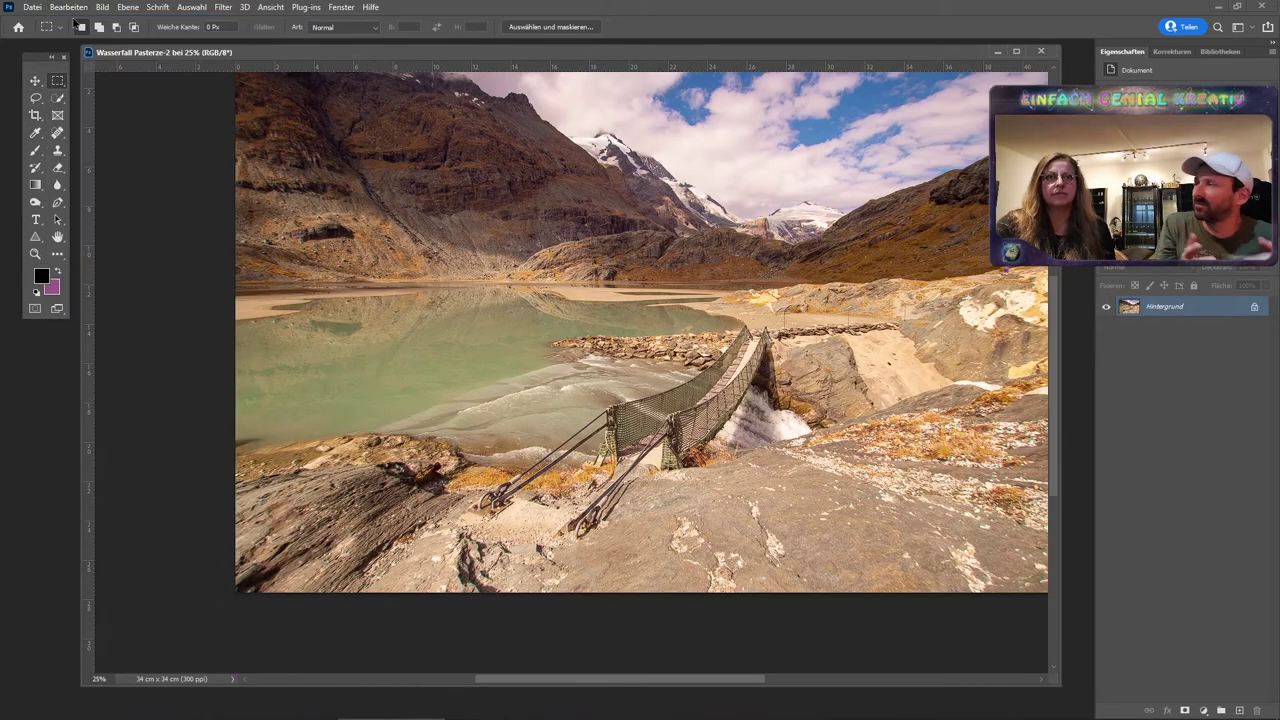
{"action": "left_click", "coordinate": [268, 8]}
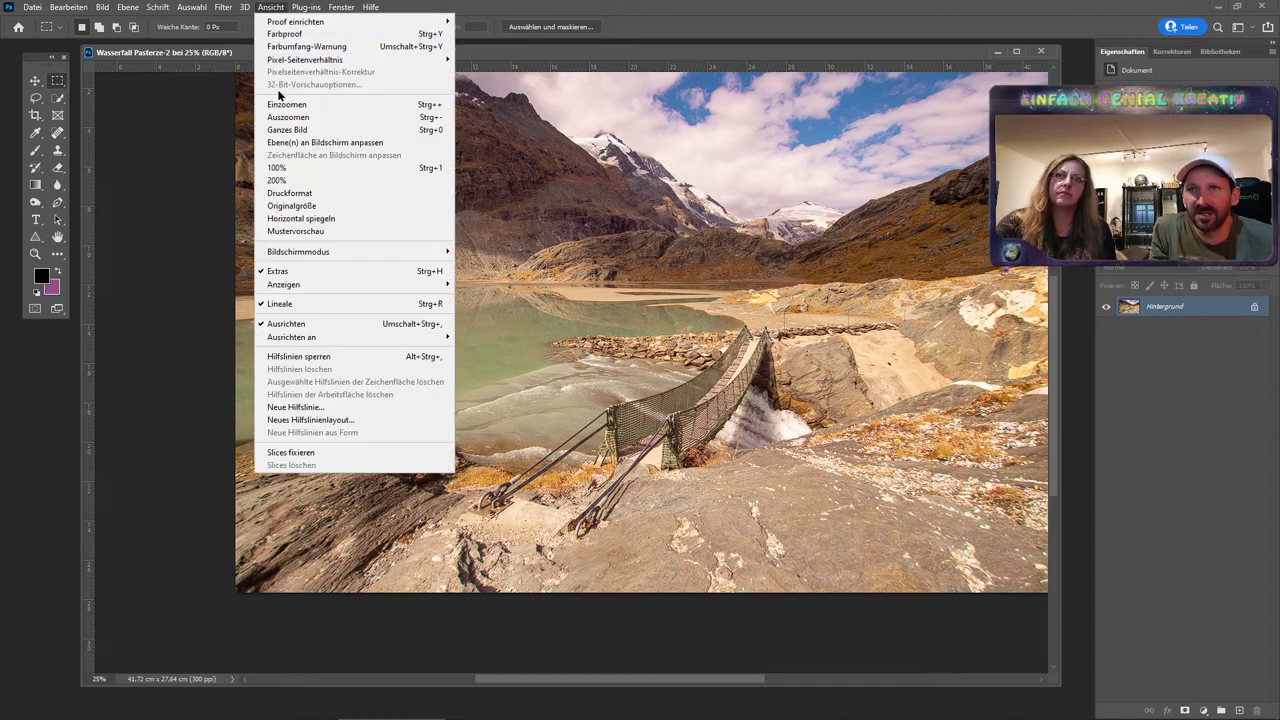
{"action": "left_click", "coordinate": [283, 129]}
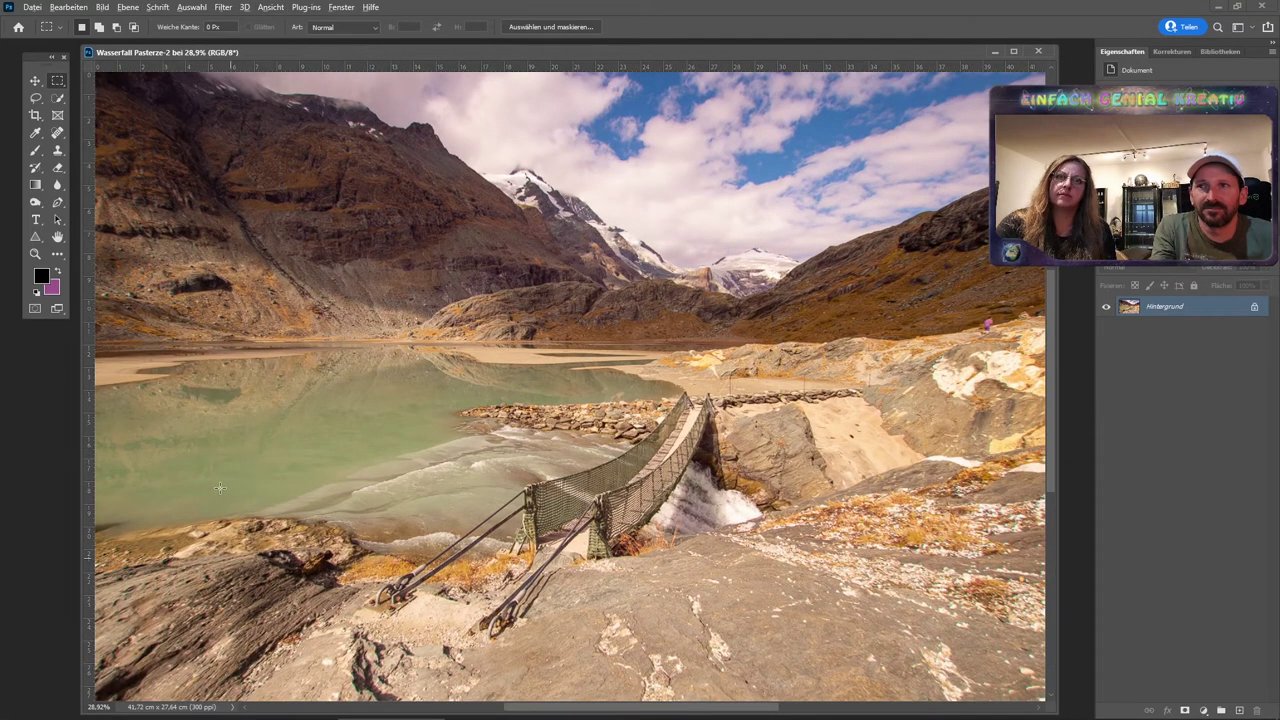
{"action": "key", "text": "z"}
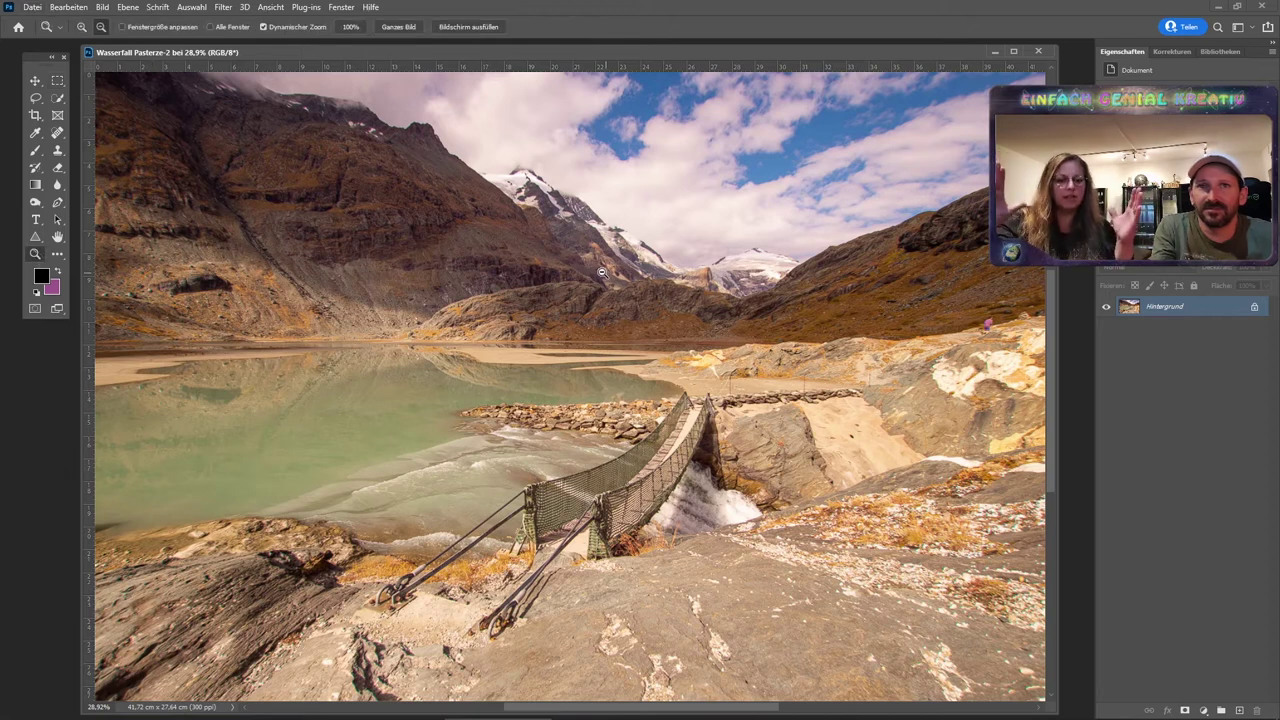
{"action": "left_click_drag", "start_coordinate": [604, 273], "coordinate": [581, 270]}
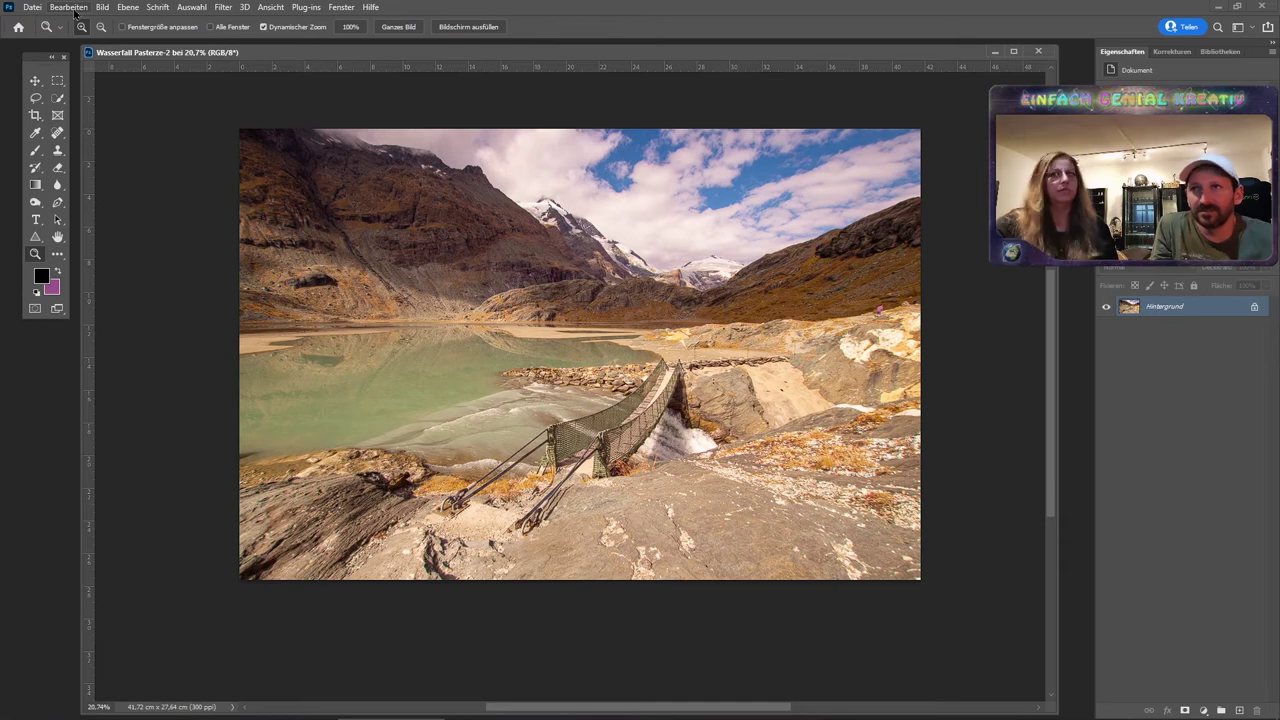
Set the canvas height to 41.72 cm in Arbeitsfläche, centred, with purple extension colour.
{"action": "left_click", "coordinate": [72, 8]}
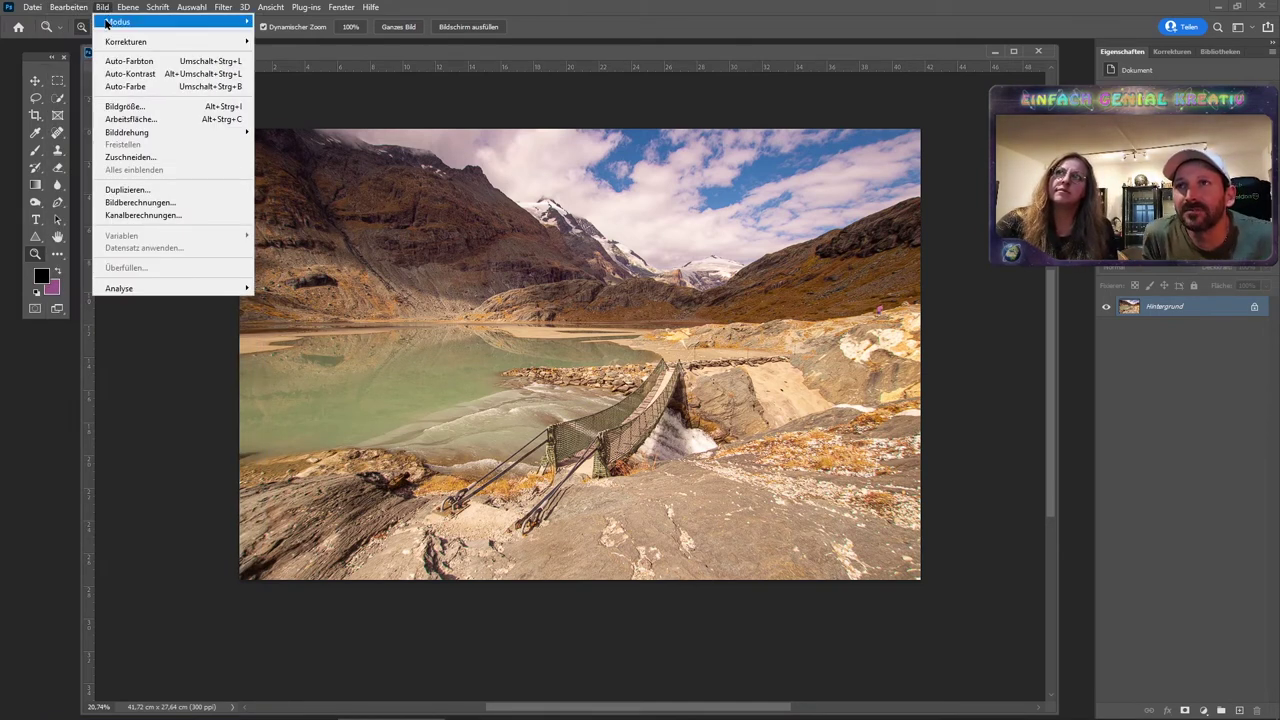
{"action": "left_click", "coordinate": [119, 120]}
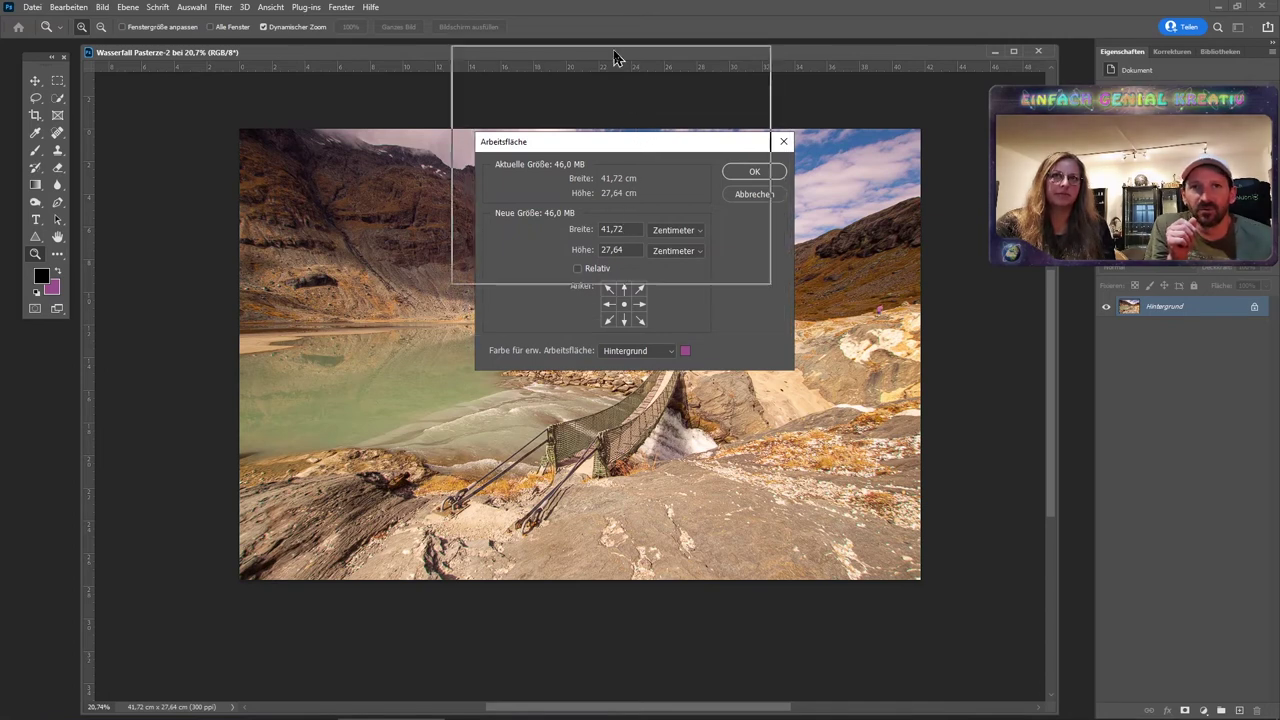
{"action": "left_click_drag", "start_coordinate": [636, 140], "coordinate": [611, 46]}
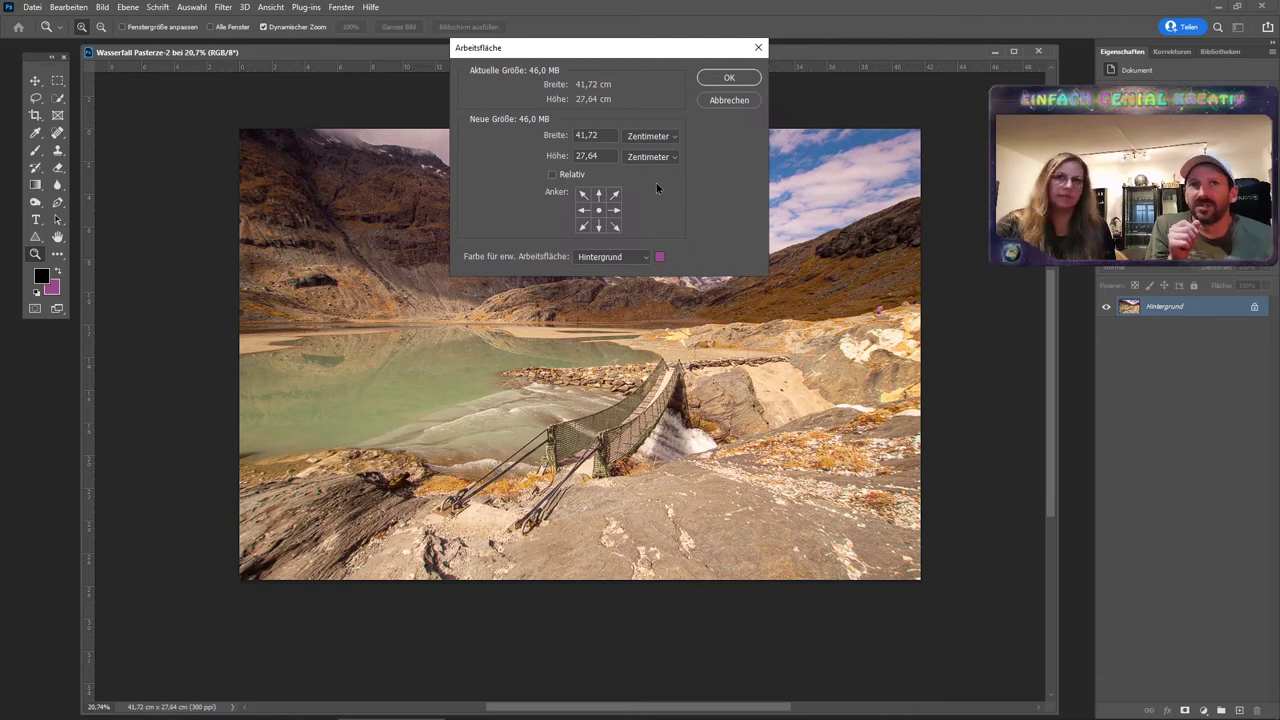
{"action": "double_click", "coordinate": [596, 156]}
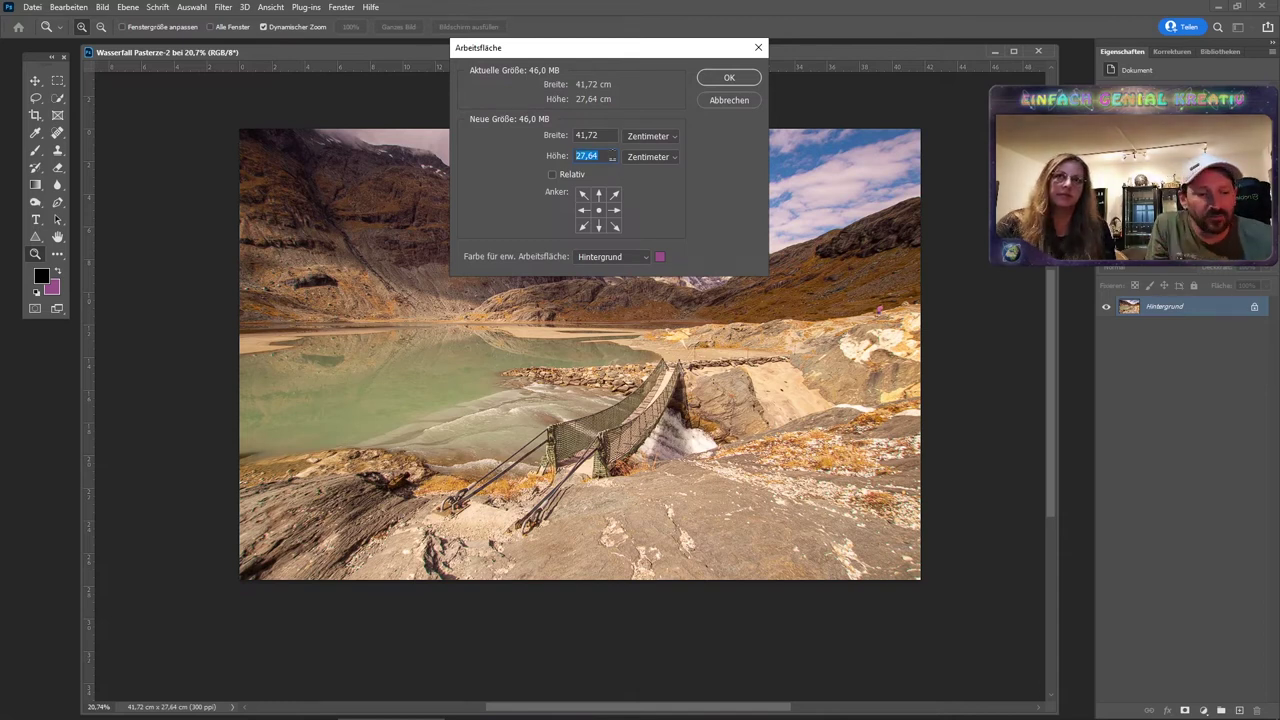
{"action": "type", "text": "41,72"}
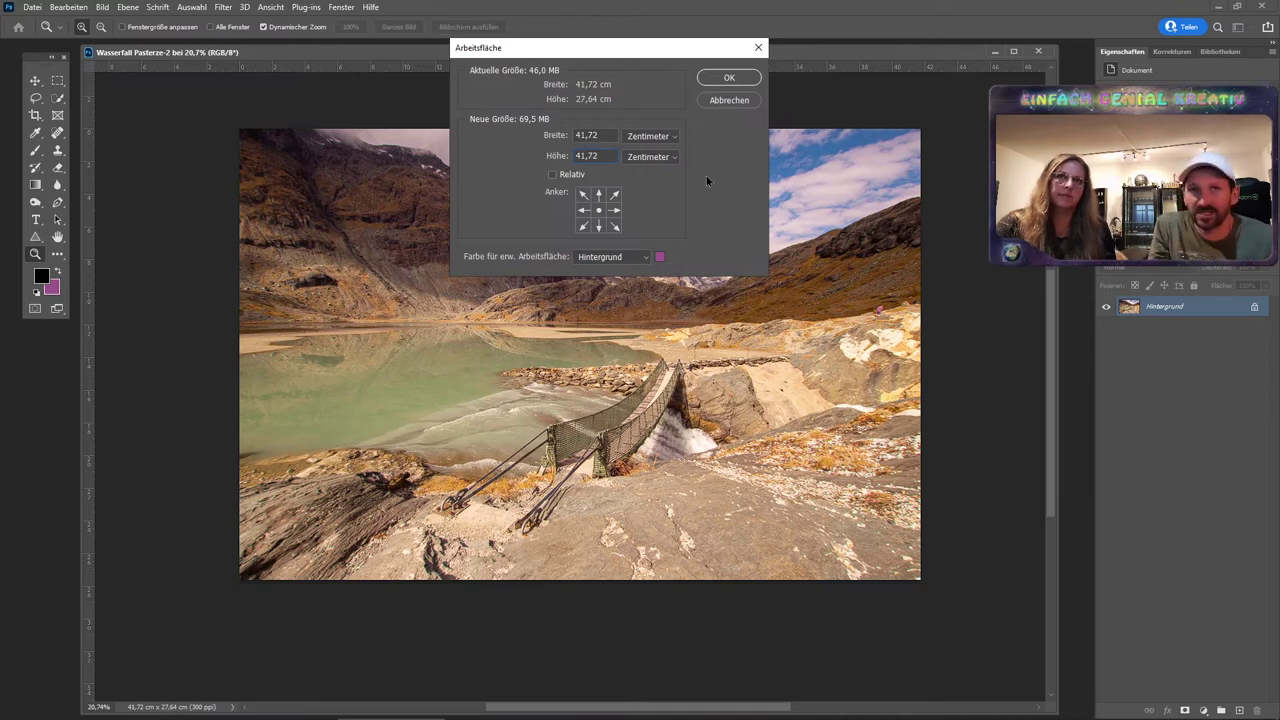
{"action": "left_click", "coordinate": [730, 78]}
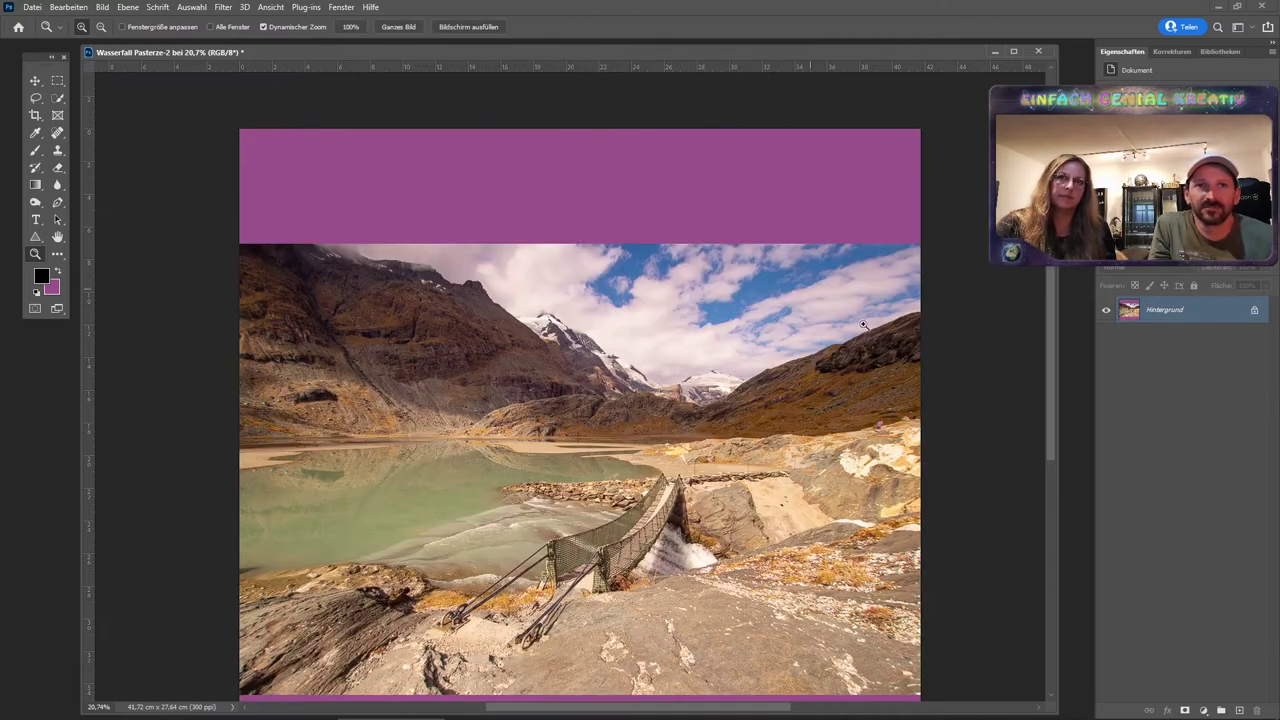
Zoom out and use the Zauberstab to select the top strip and add the bottom one.
{"action": "left_click", "coordinate": [270, 7]}
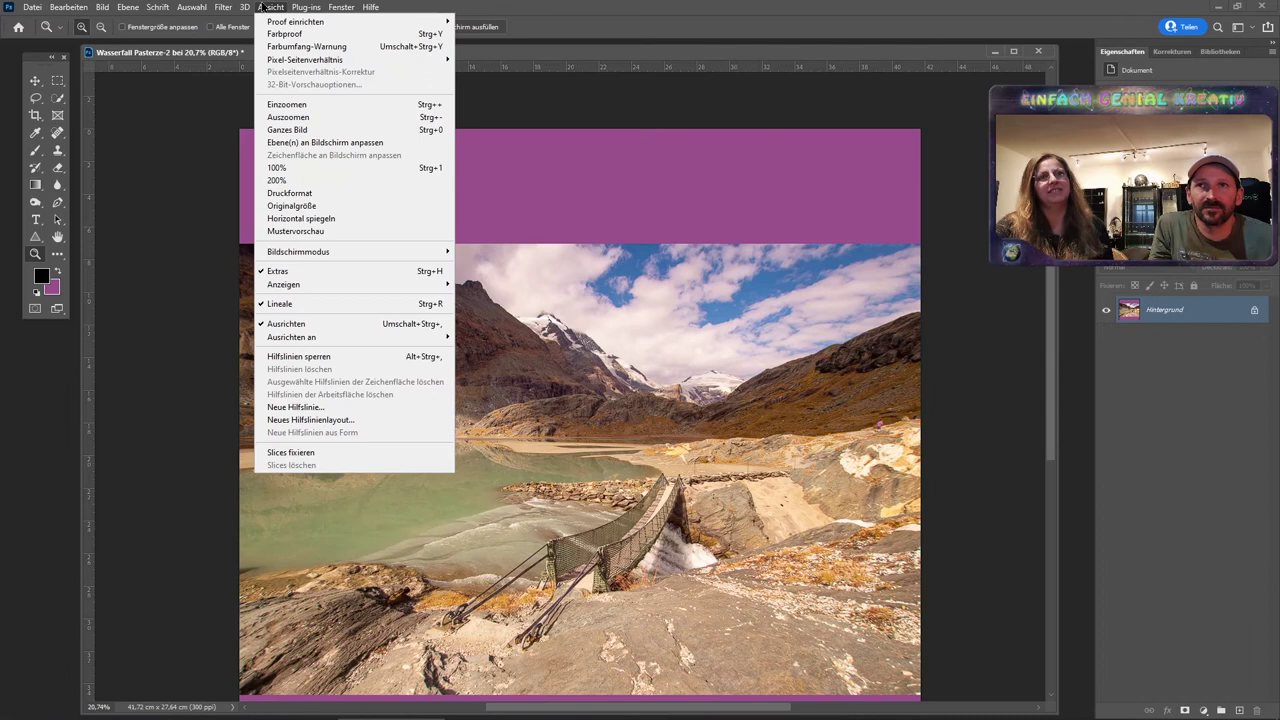
{"action": "left_click", "coordinate": [285, 119]}
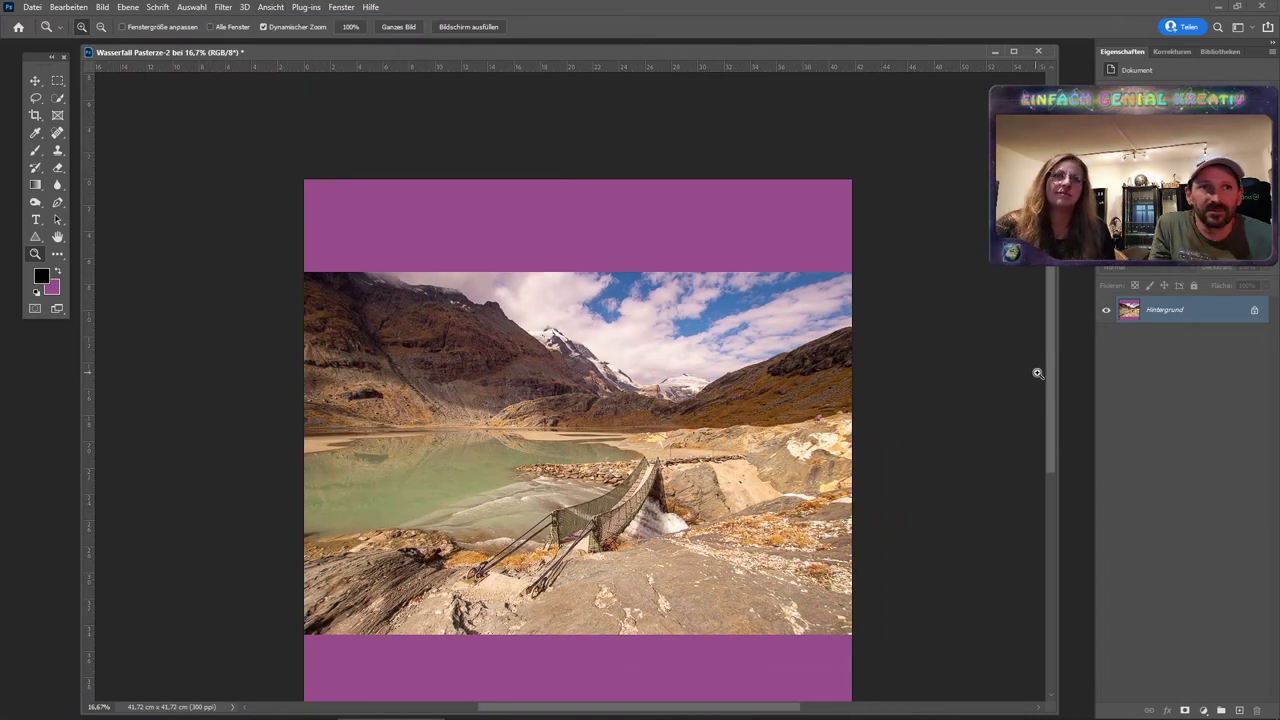
{"action": "left_click_drag", "start_coordinate": [1052, 377], "coordinate": [1058, 408]}
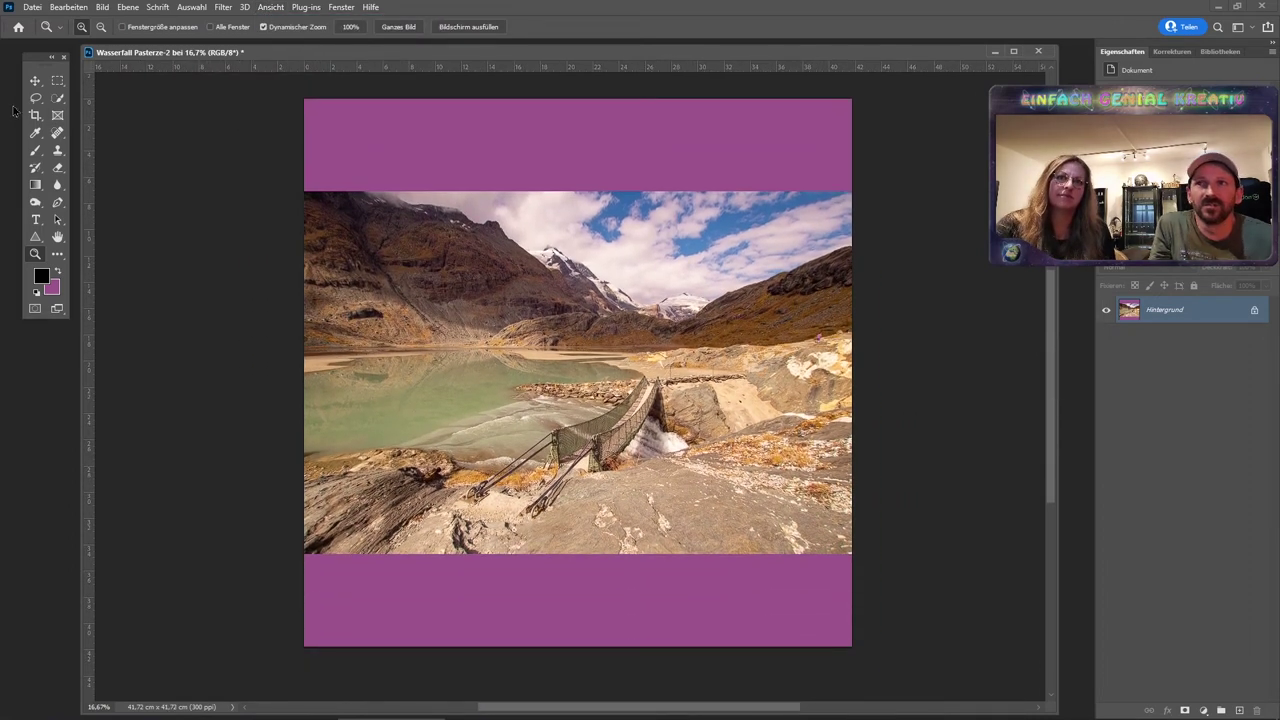
{"action": "left_click", "coordinate": [57, 98]}
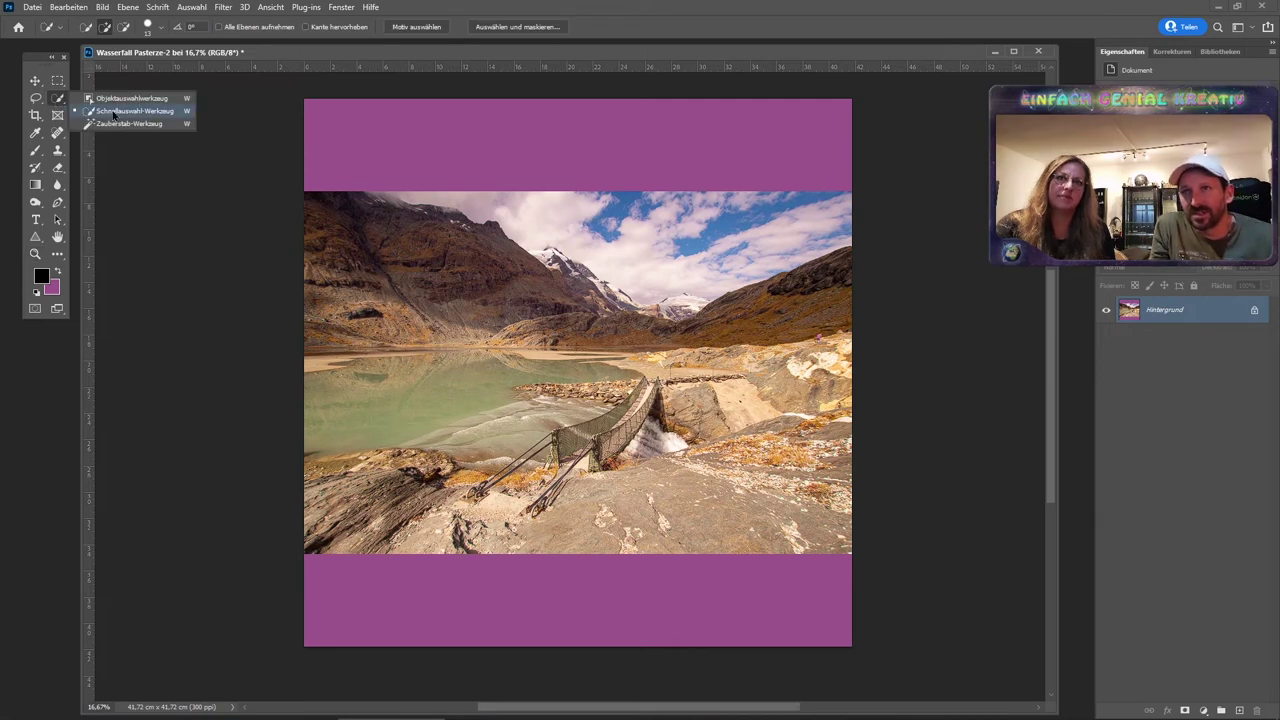
{"action": "left_click", "coordinate": [116, 123]}
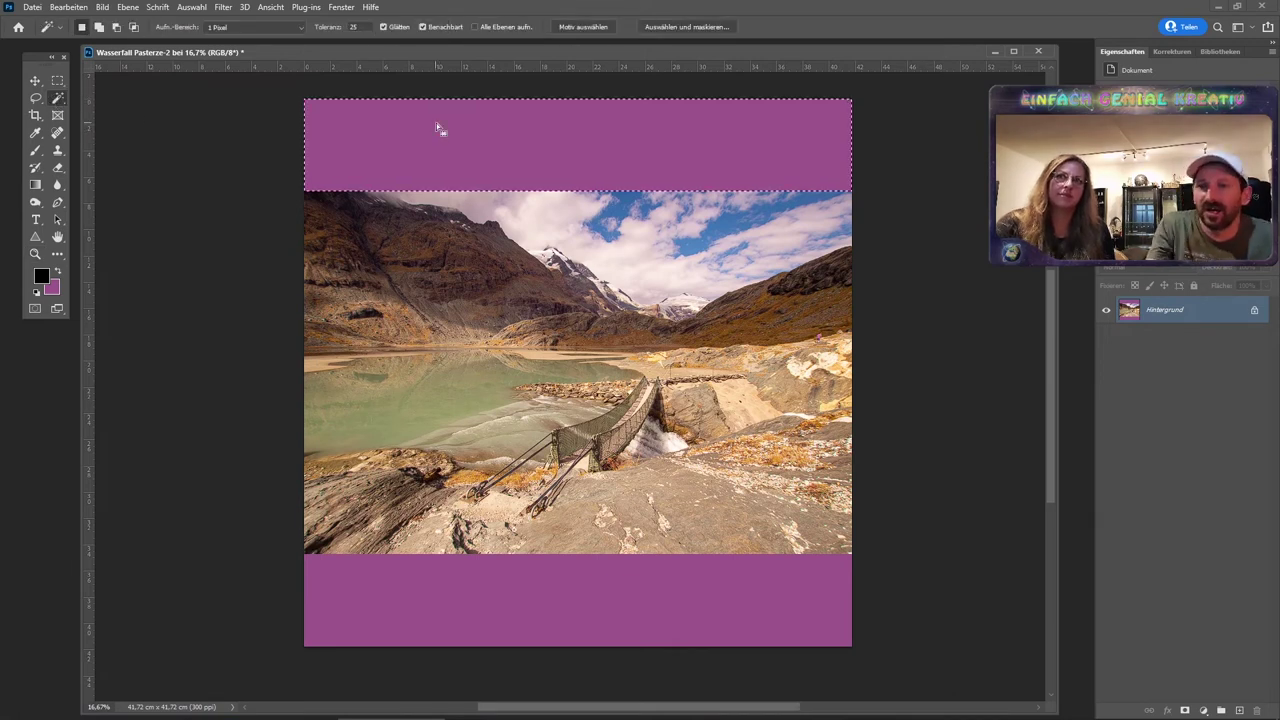
{"action": "left_click", "coordinate": [436, 123]}
{"action": "left_click", "coordinate": [578, 600], "text": "shift"}
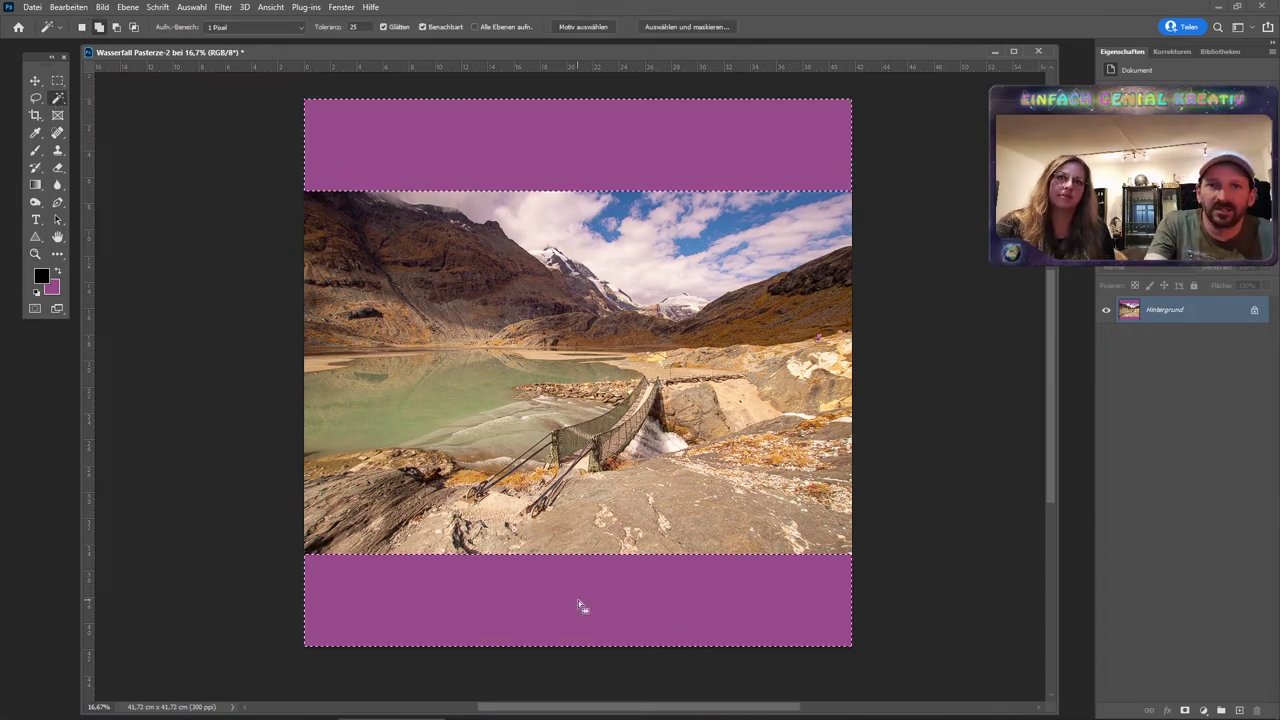
Clear and redo the Zauberstab selection until both purple strips are selected together.
{"action": "key", "text": "ctrl+d"}
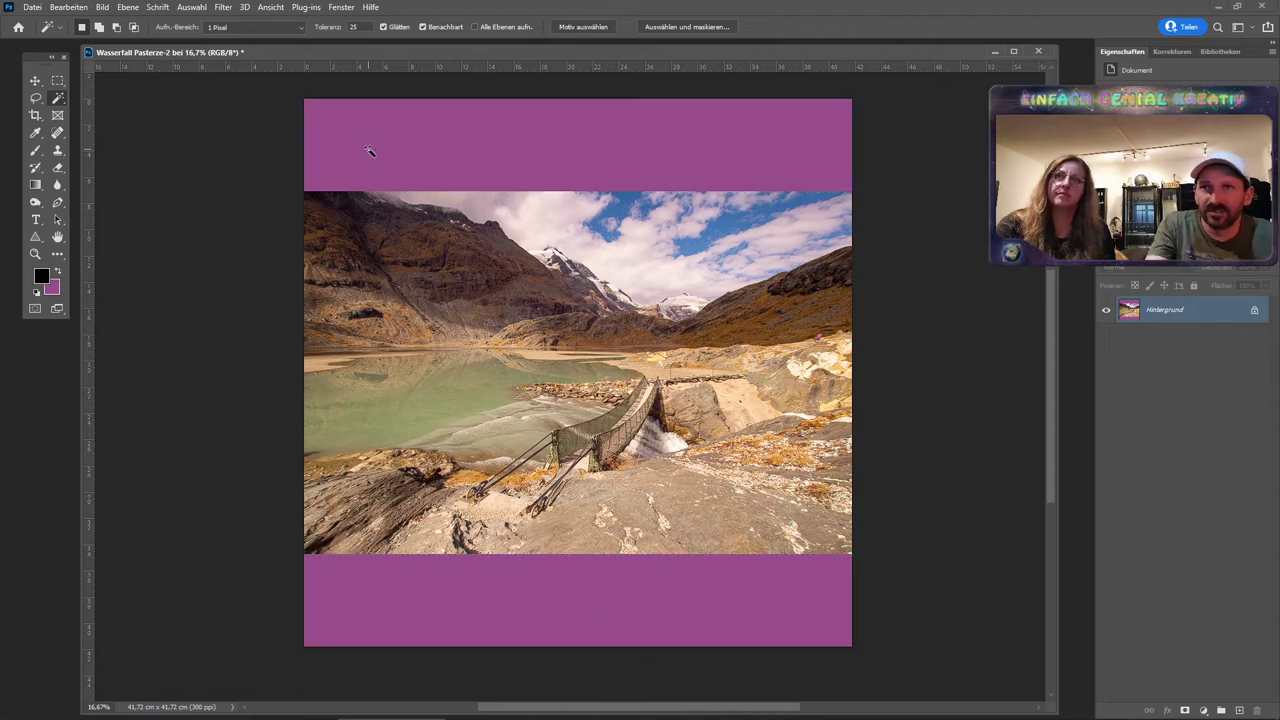
{"action": "left_click", "coordinate": [368, 149]}
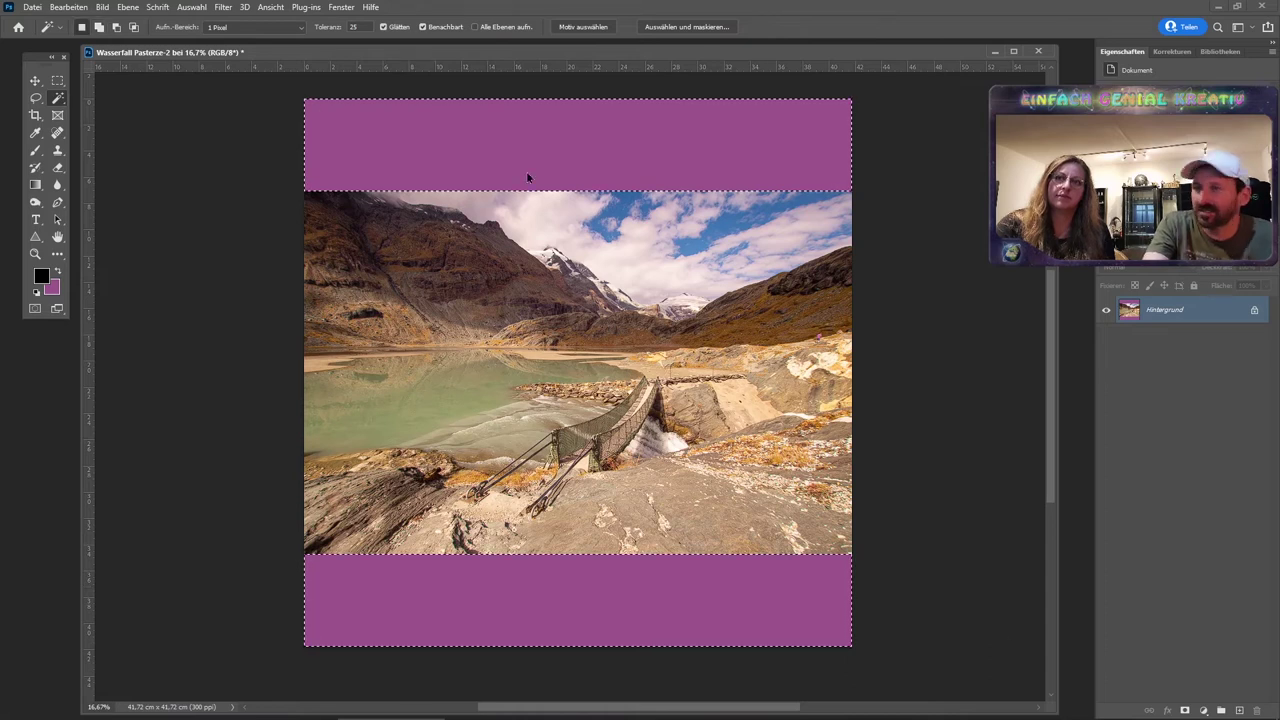
{"action": "key", "text": "ctrl+d"}
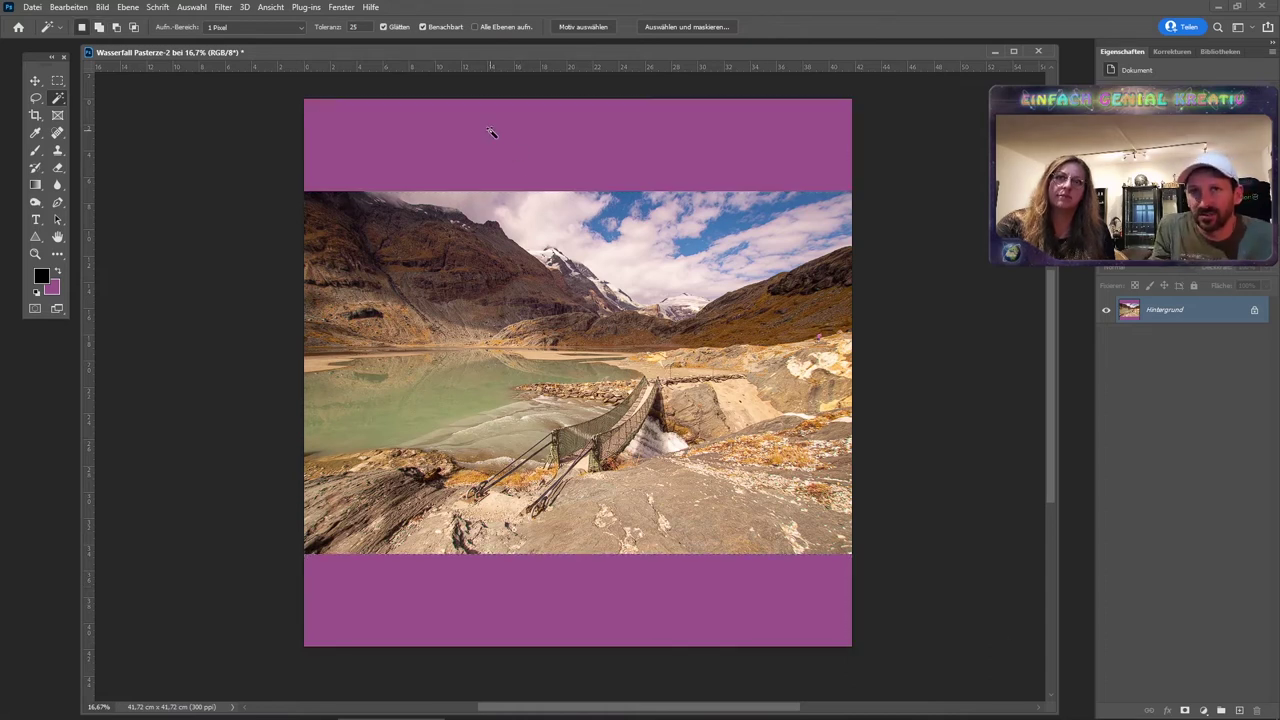
{"action": "left_click", "coordinate": [490, 130]}
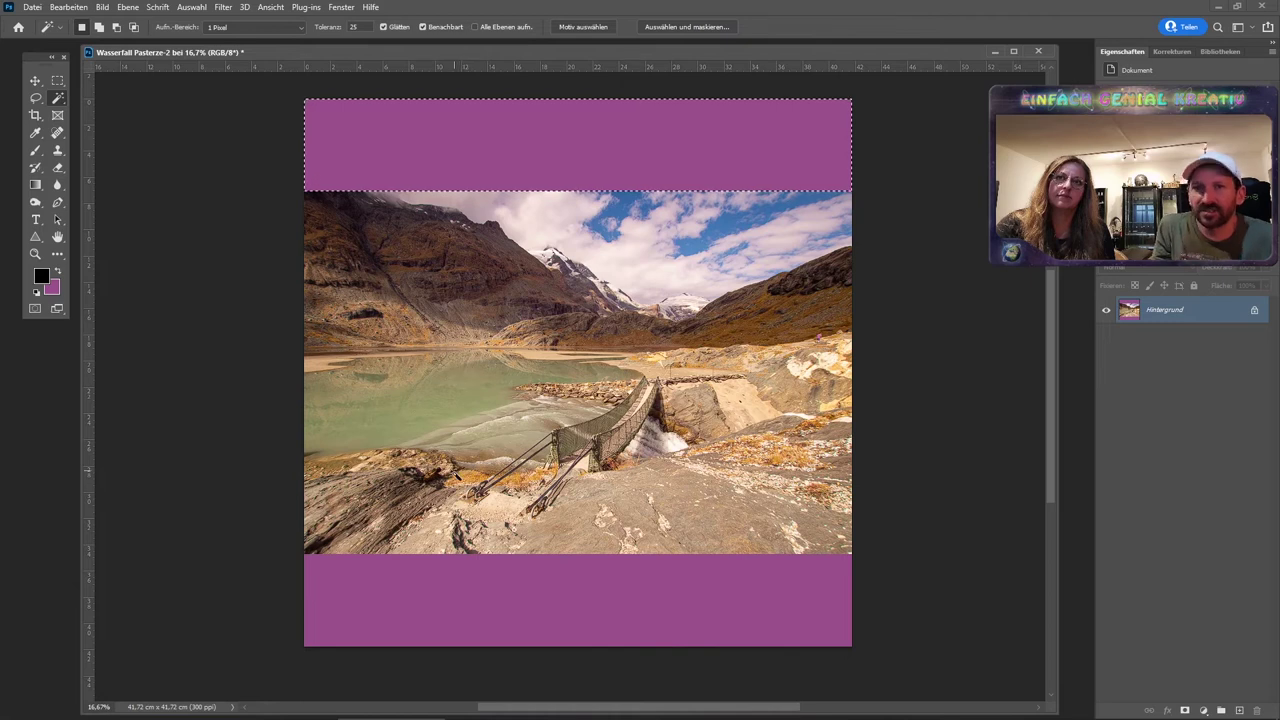
{"action": "left_click", "coordinate": [438, 611]}
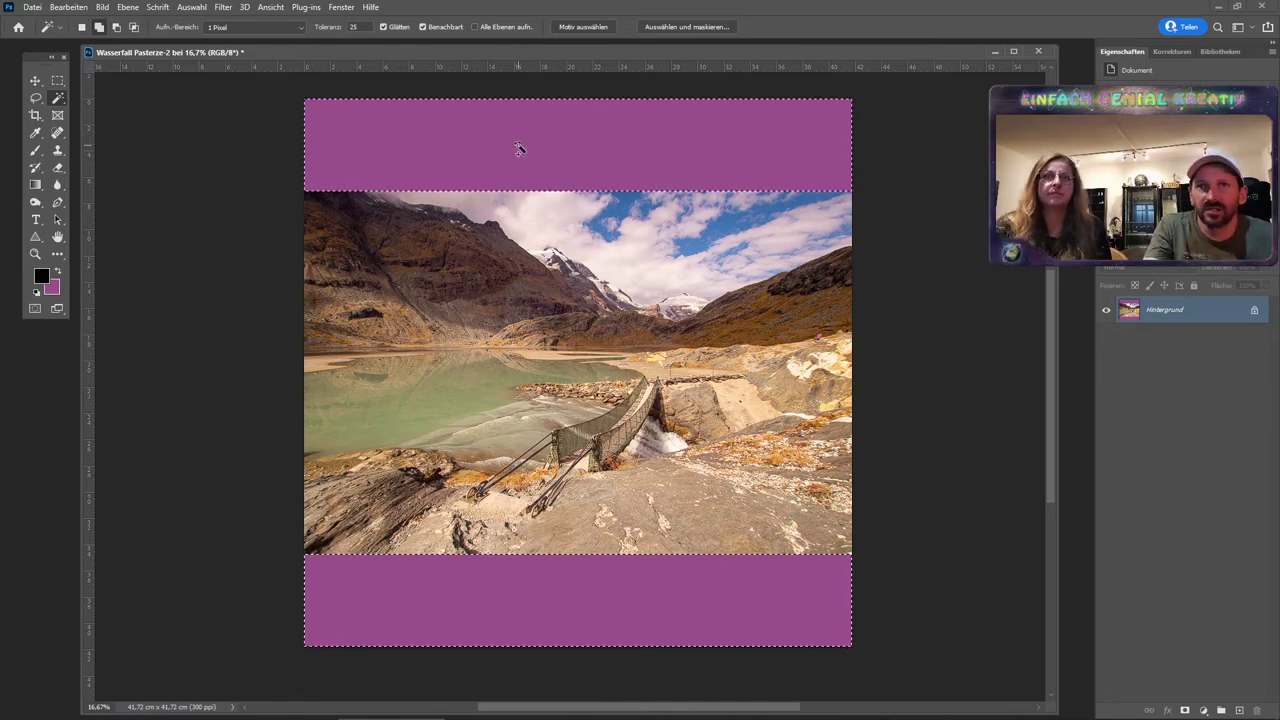
{"action": "left_click", "coordinate": [520, 150], "text": "shift"}
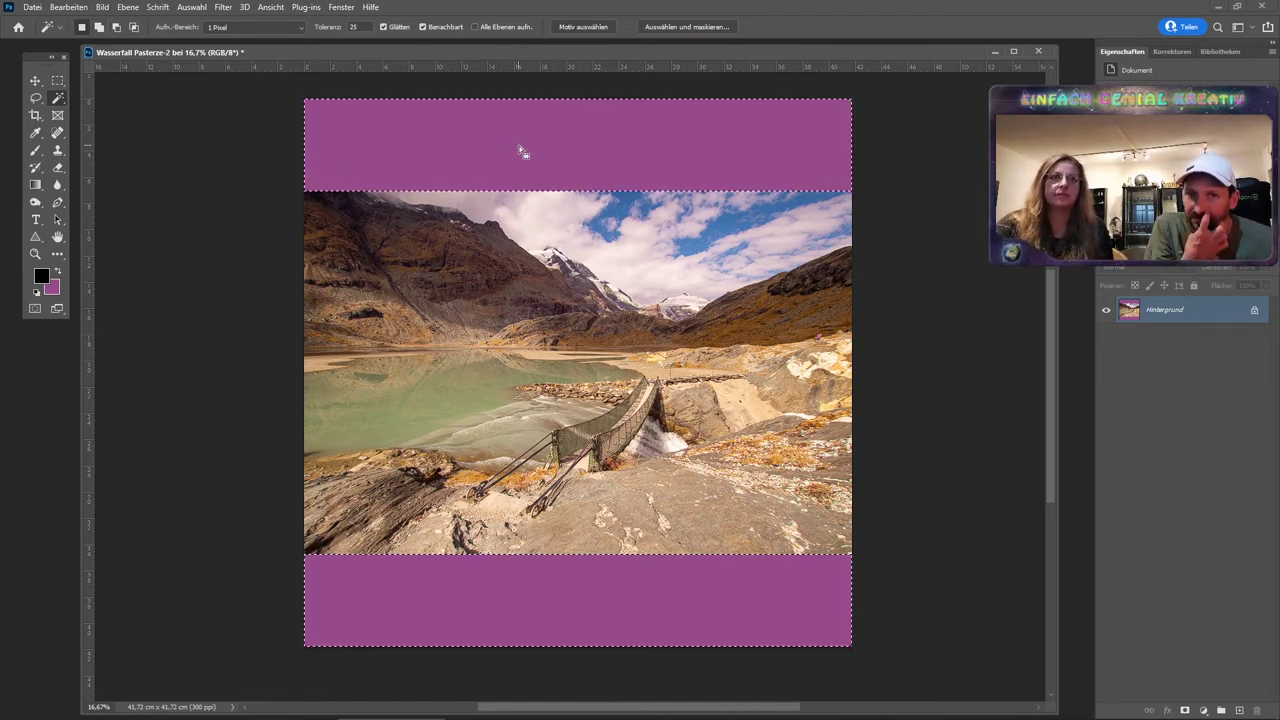
Expand the strip selection by 3 pixels with Auswahl verändern > Erweitern.
{"action": "left_click", "coordinate": [191, 7]}
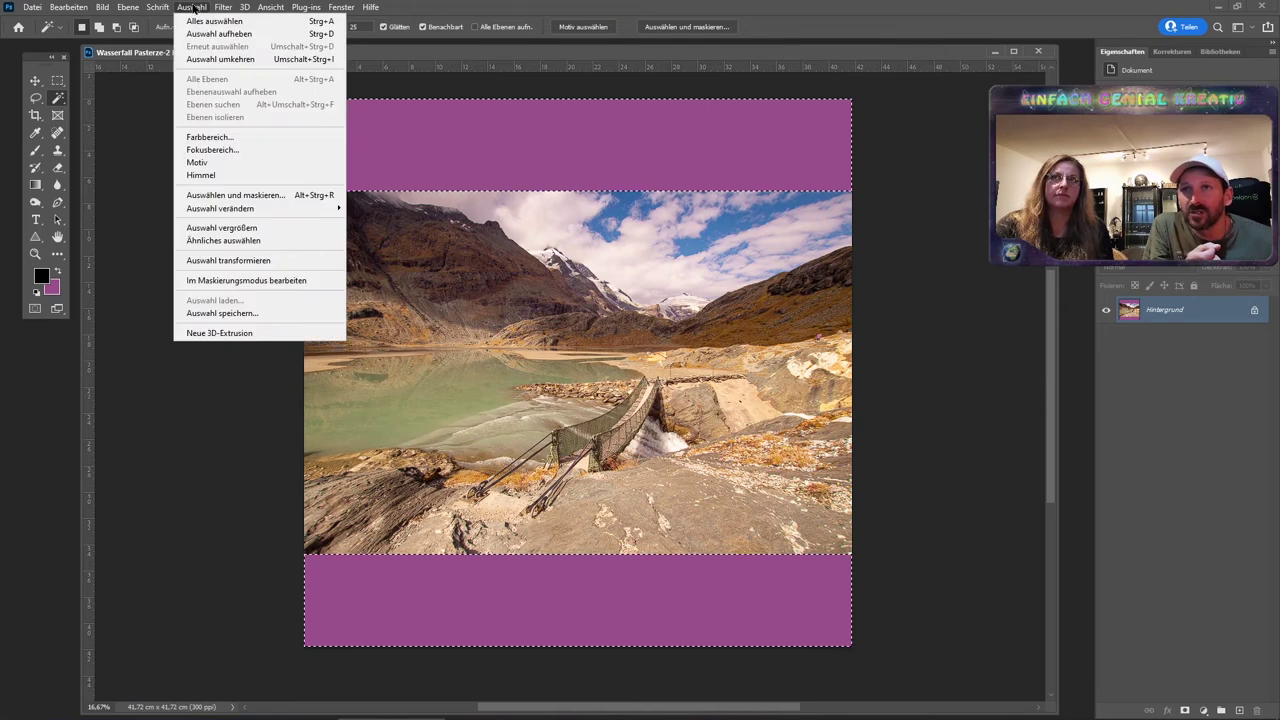
{"action": "mouse_move", "coordinate": [220, 208]}
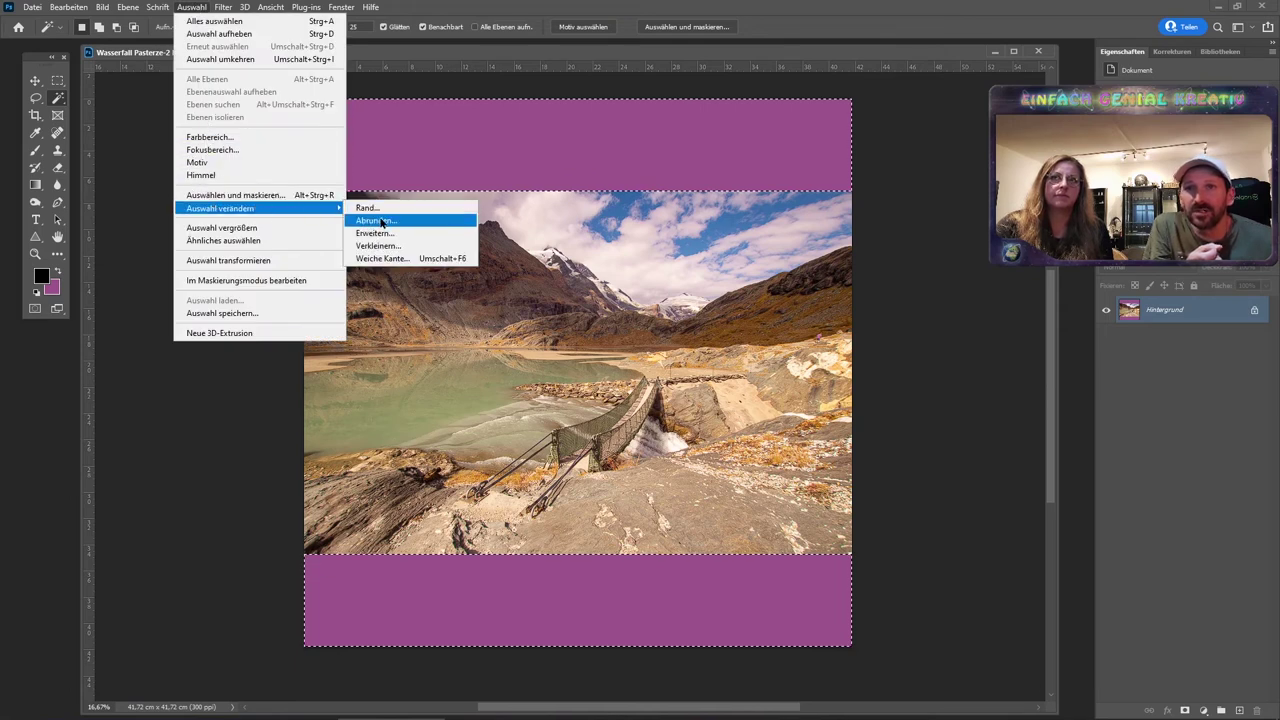
{"action": "left_click", "coordinate": [387, 233]}
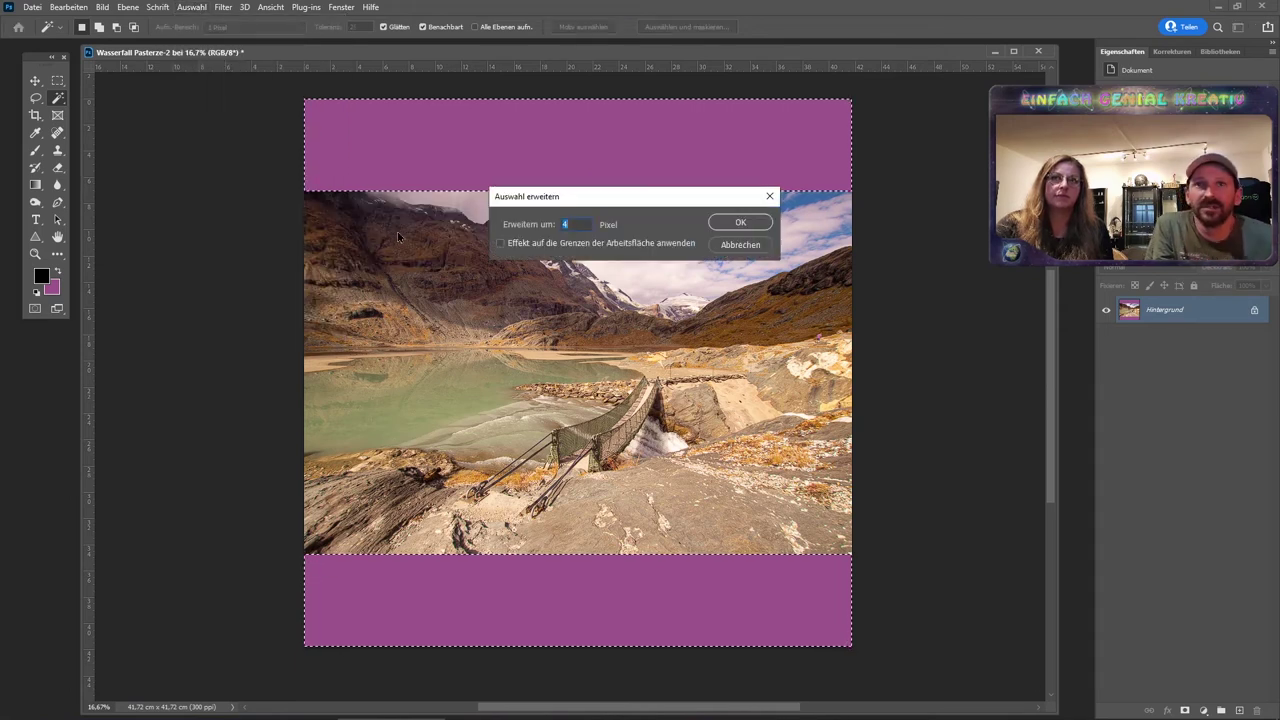
{"action": "type", "text": "3"}
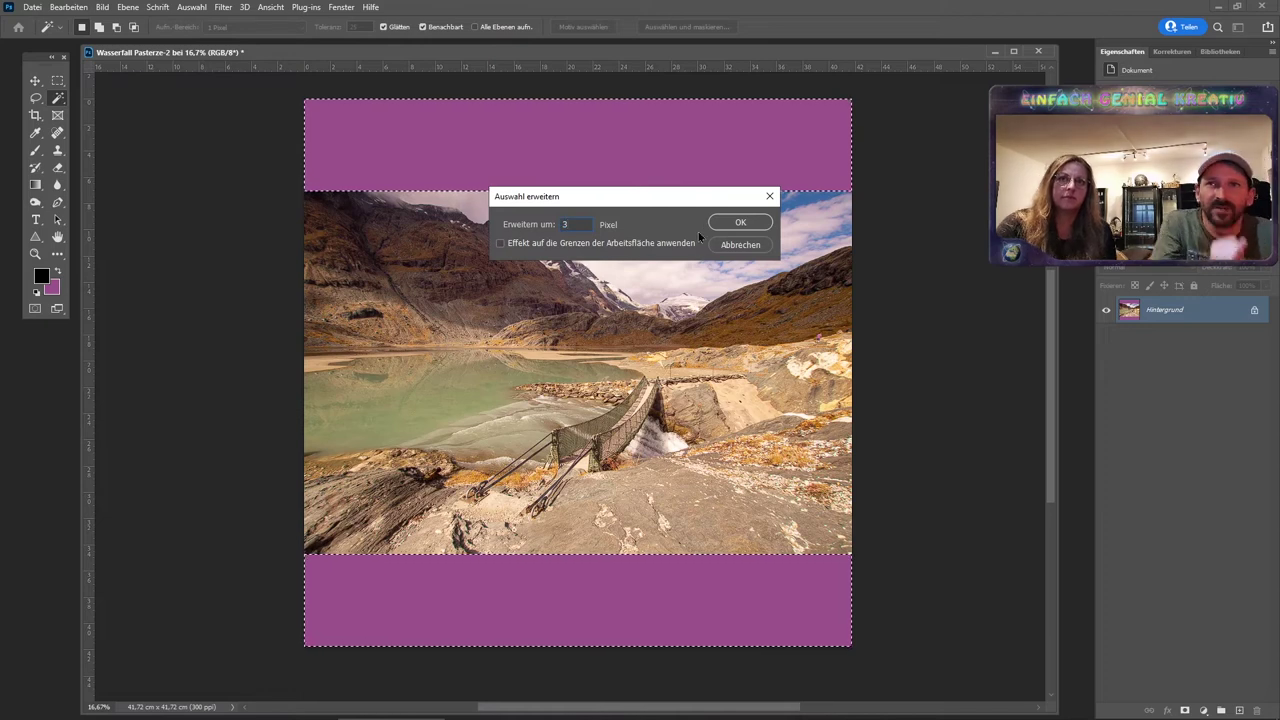
{"action": "left_click", "coordinate": [736, 223]}
Zoom in to check the selection edge, then fit the whole image and widen the window.
{"action": "key", "text": "z"}
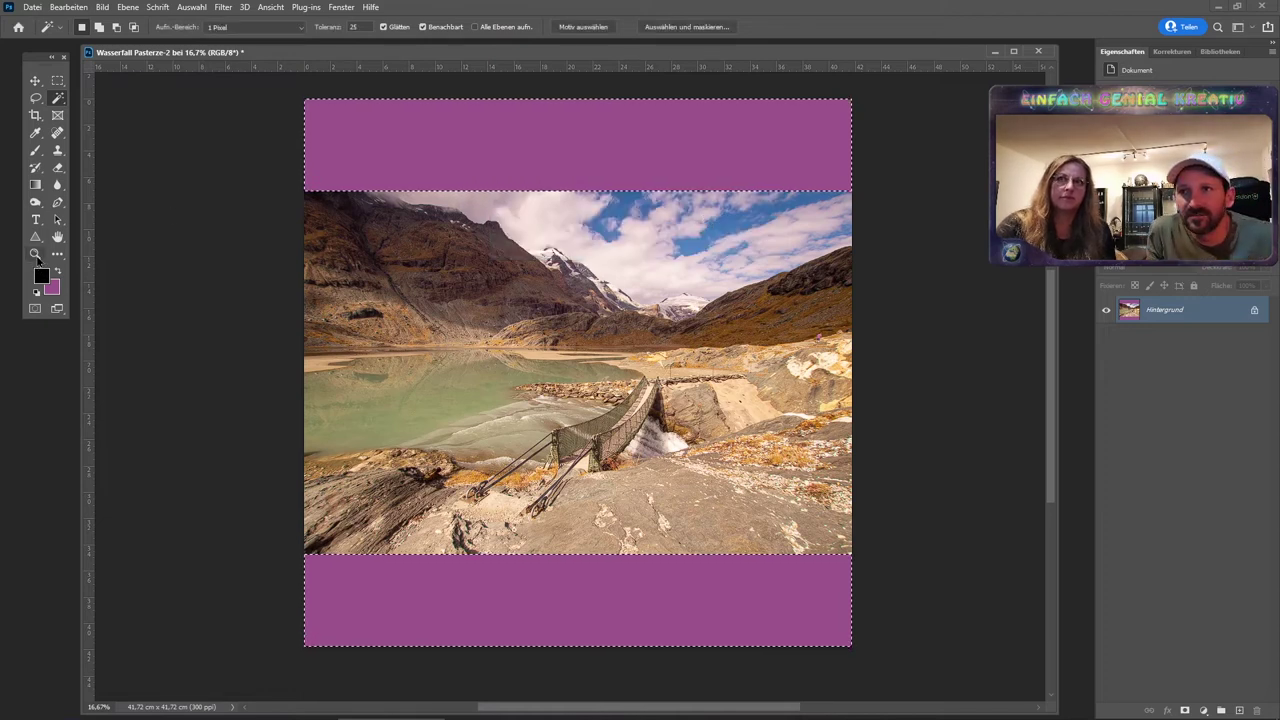
{"action": "left_click_drag", "start_coordinate": [307, 175], "coordinate": [421, 323]}
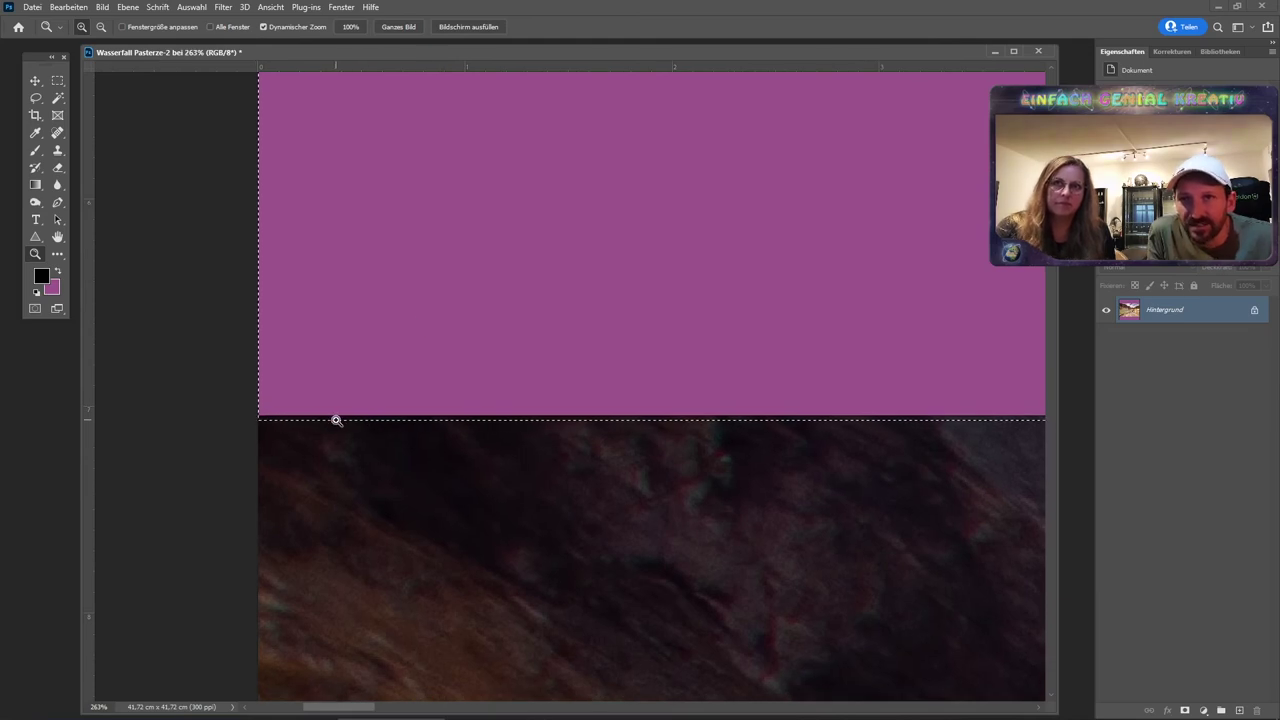
{"action": "left_click", "coordinate": [270, 7]}
{"action": "left_click", "coordinate": [309, 131]}
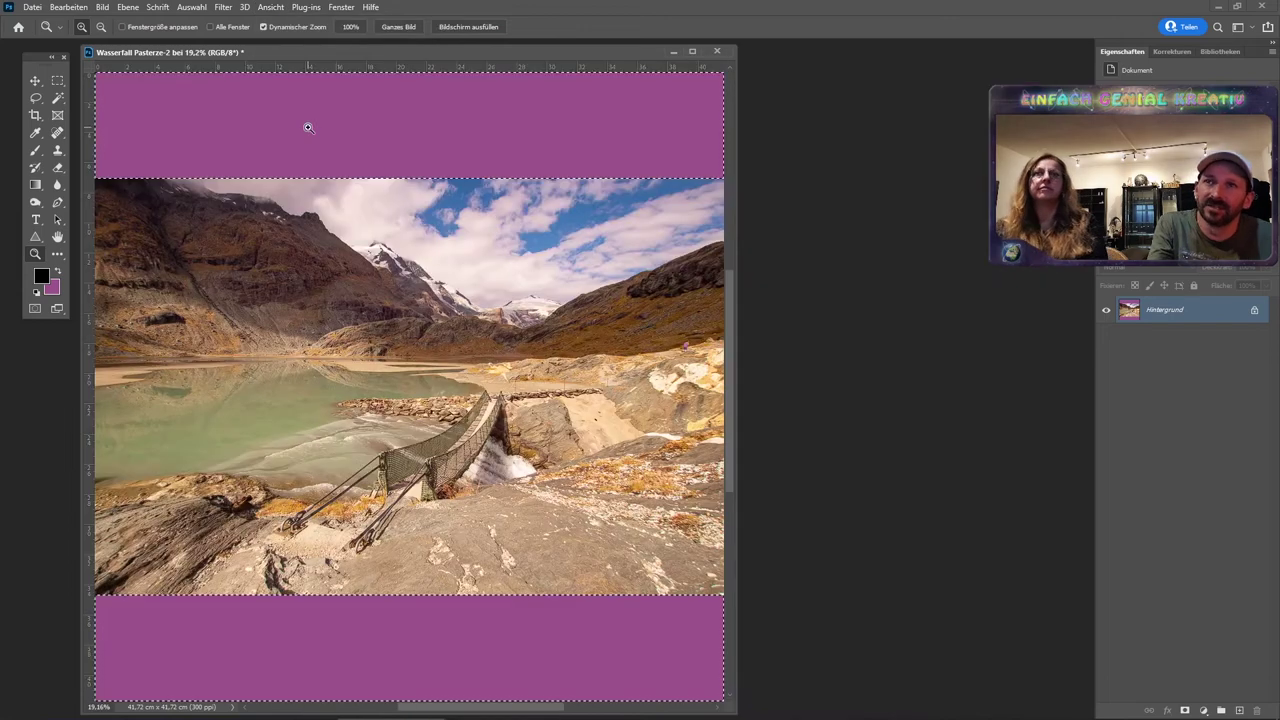
{"action": "left_click_drag", "start_coordinate": [728, 706], "coordinate": [840, 714]}
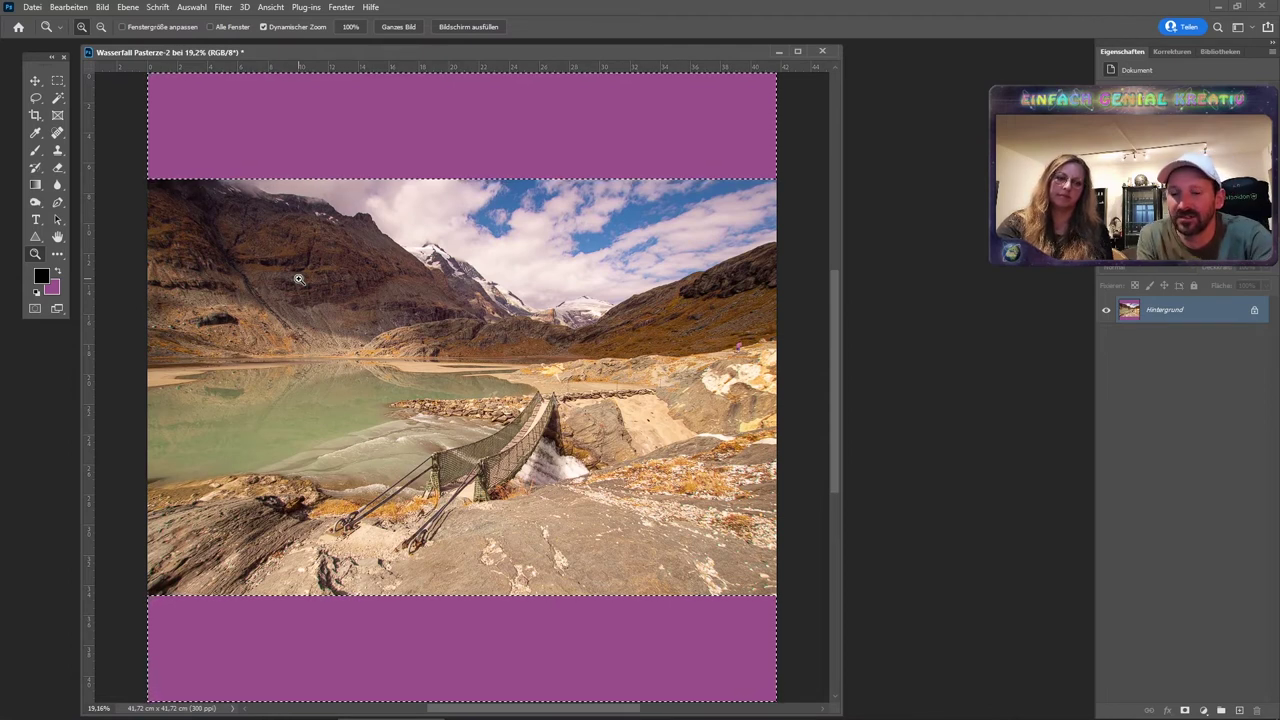
Fill the selected strips Inhaltsbasiert with Farbanpassung, generating sky above and rocky ground below.
{"action": "key", "text": "shift+BackSpace"}
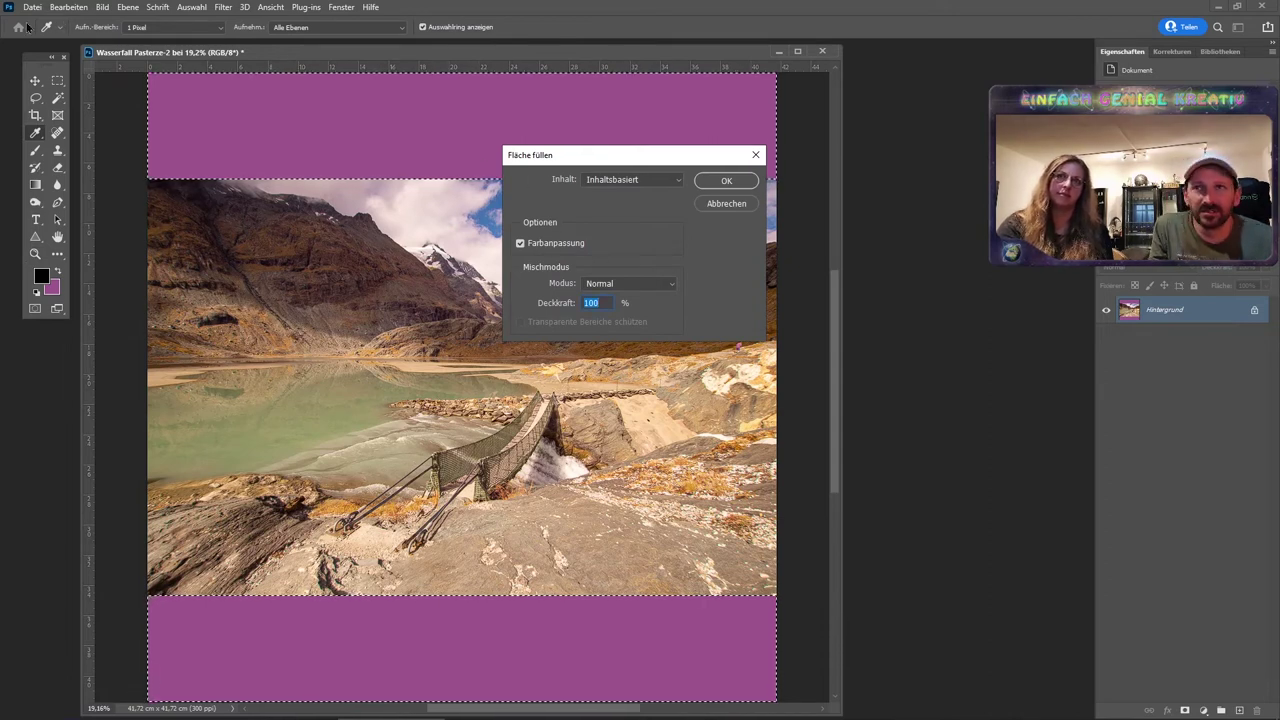
{"action": "left_click", "coordinate": [600, 181]}
{"action": "left_click", "coordinate": [607, 241]}
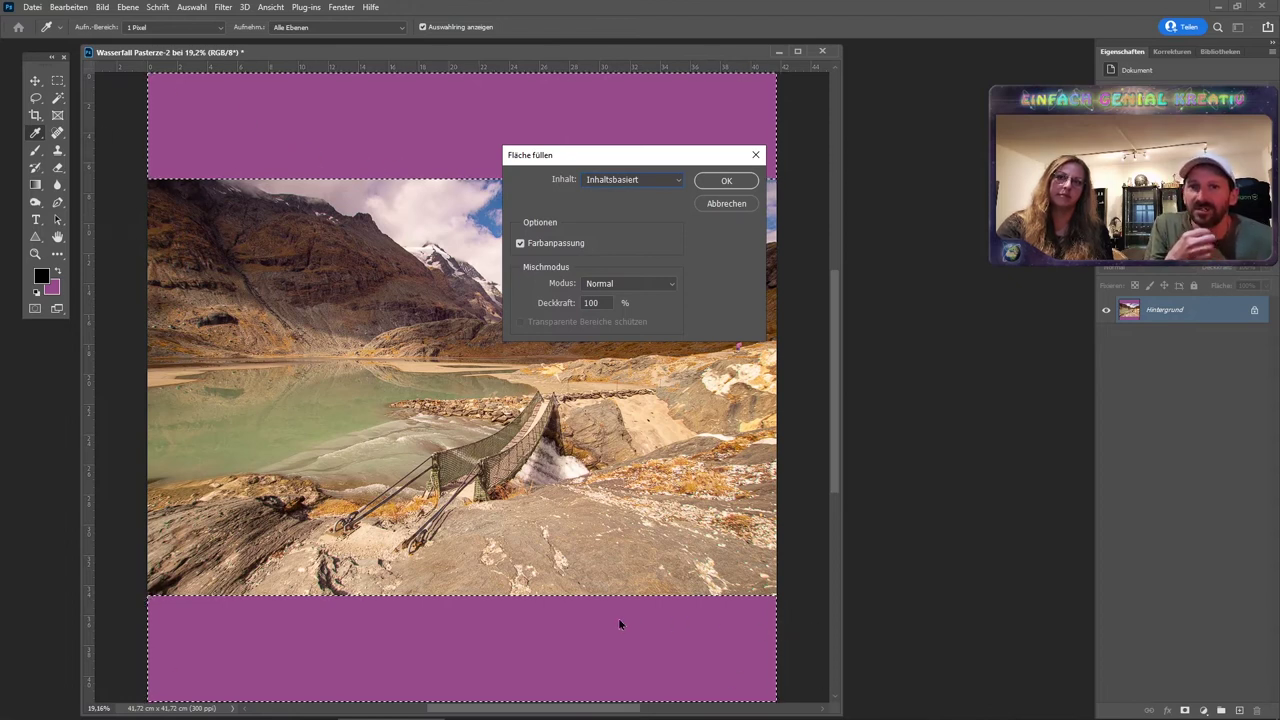
{"action": "left_click", "coordinate": [727, 181]}
{"action": "key", "text": "z"}
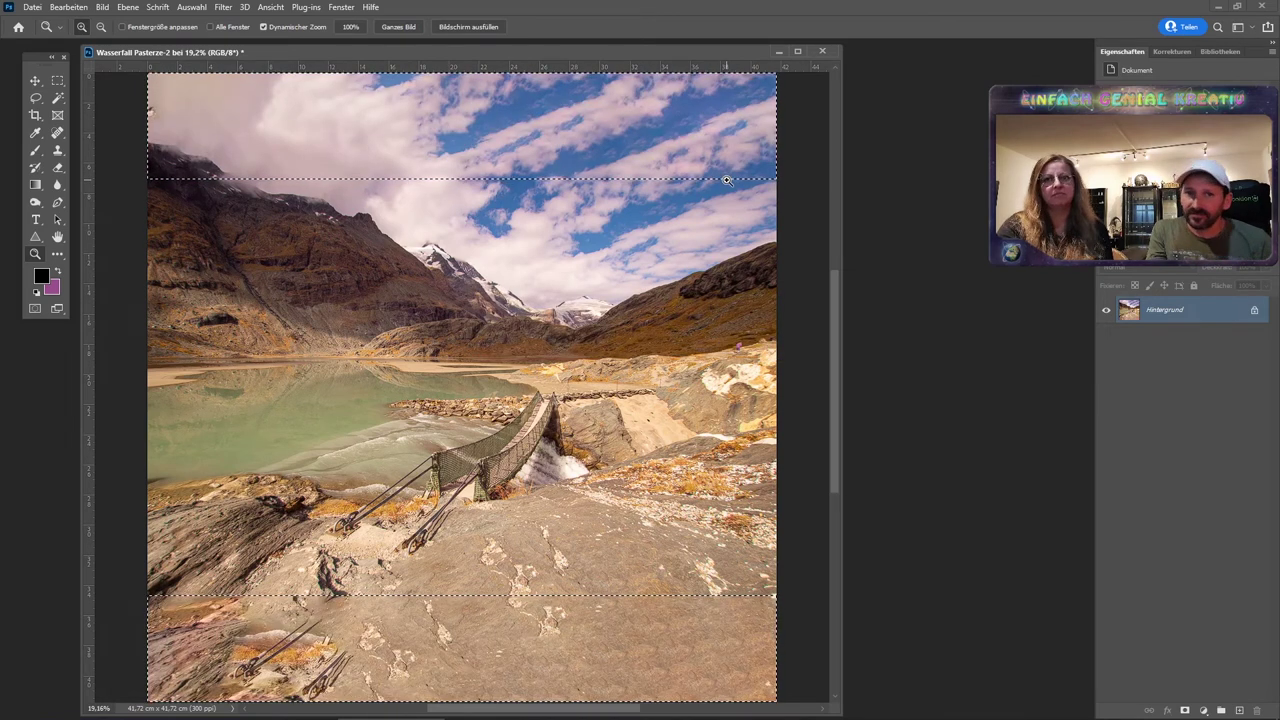
Deselect the filled strips and zoom to inspect the filled image.
{"action": "left_click", "coordinate": [57, 80]}
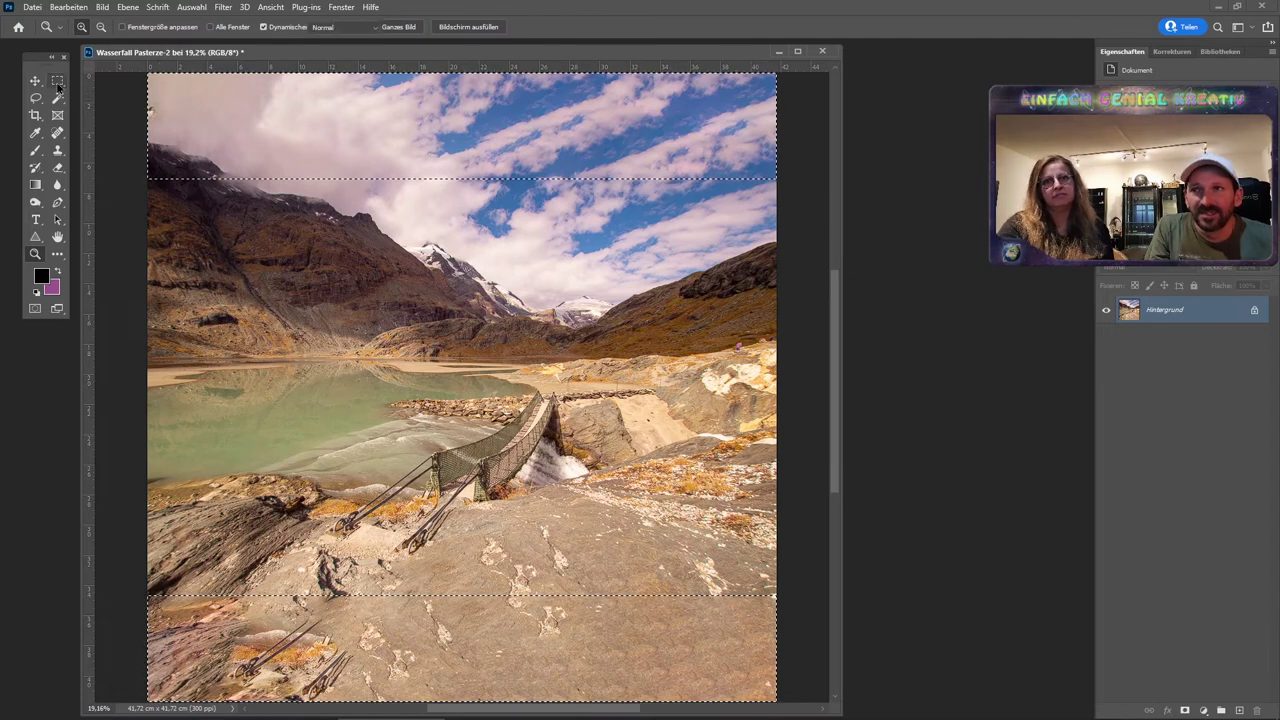
{"action": "left_click", "coordinate": [369, 200]}
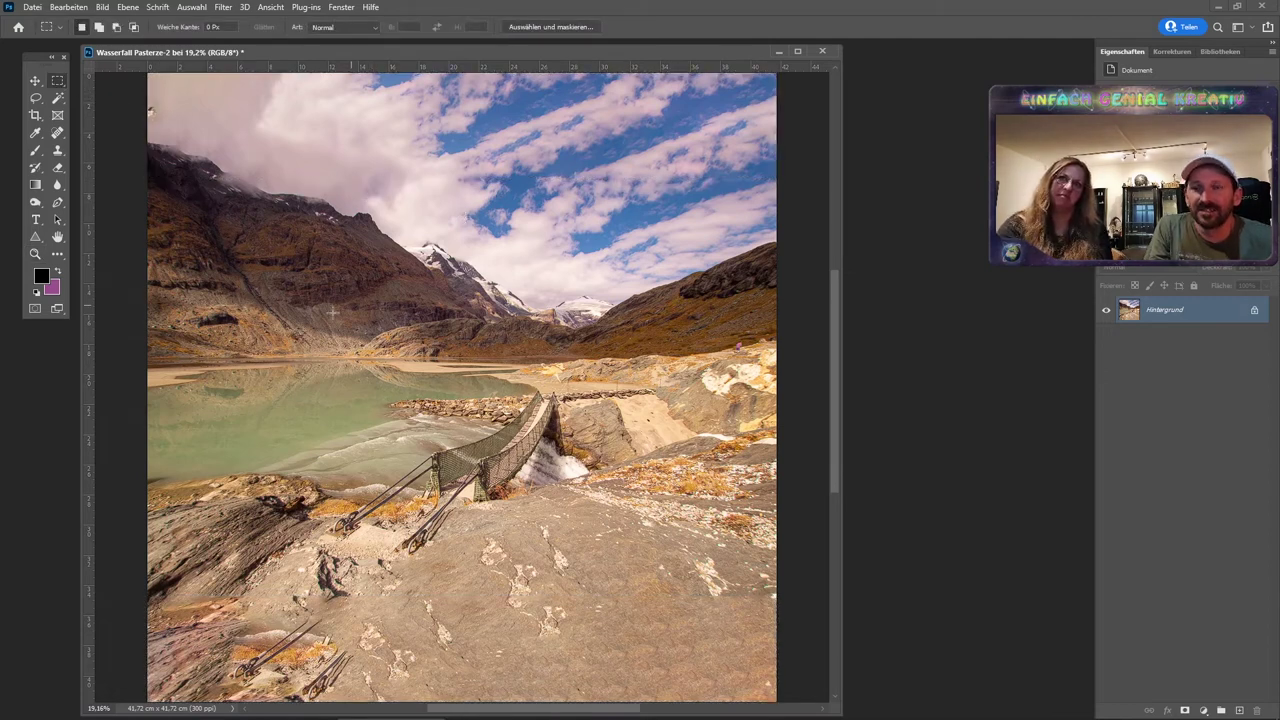
{"action": "left_click", "coordinate": [36, 254]}
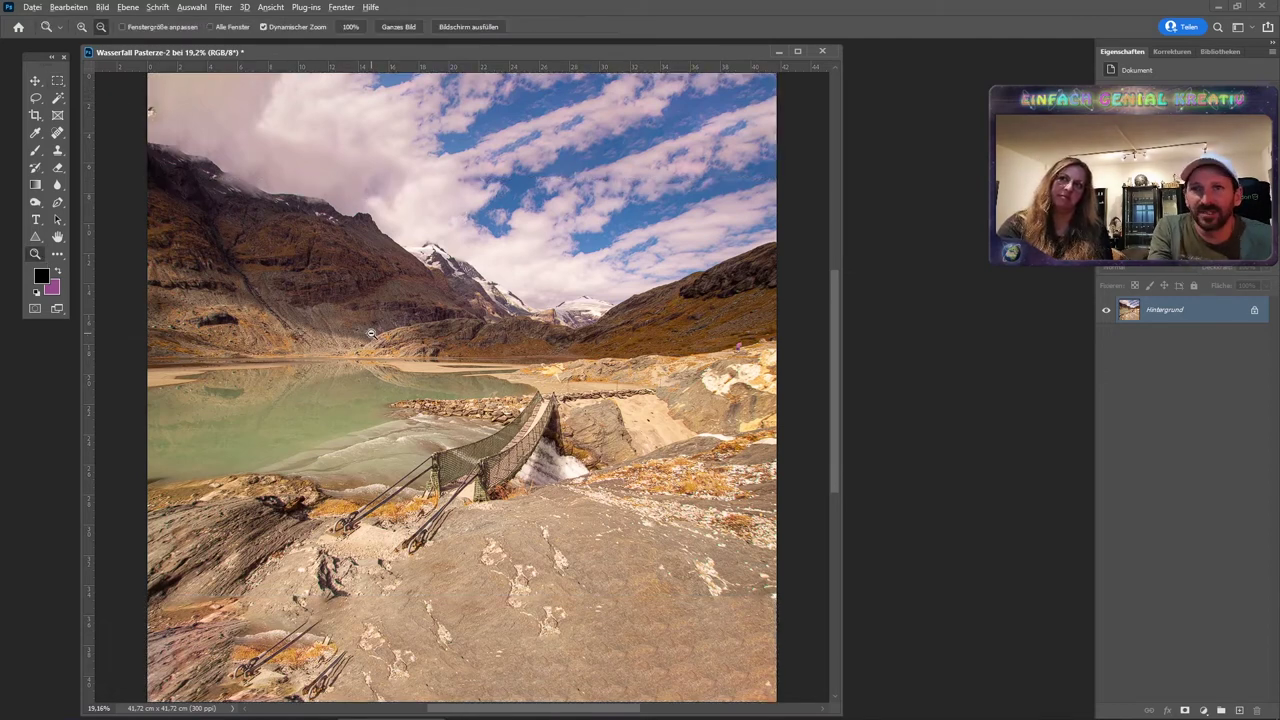
{"action": "left_click", "coordinate": [400, 369], "text": "alt"}
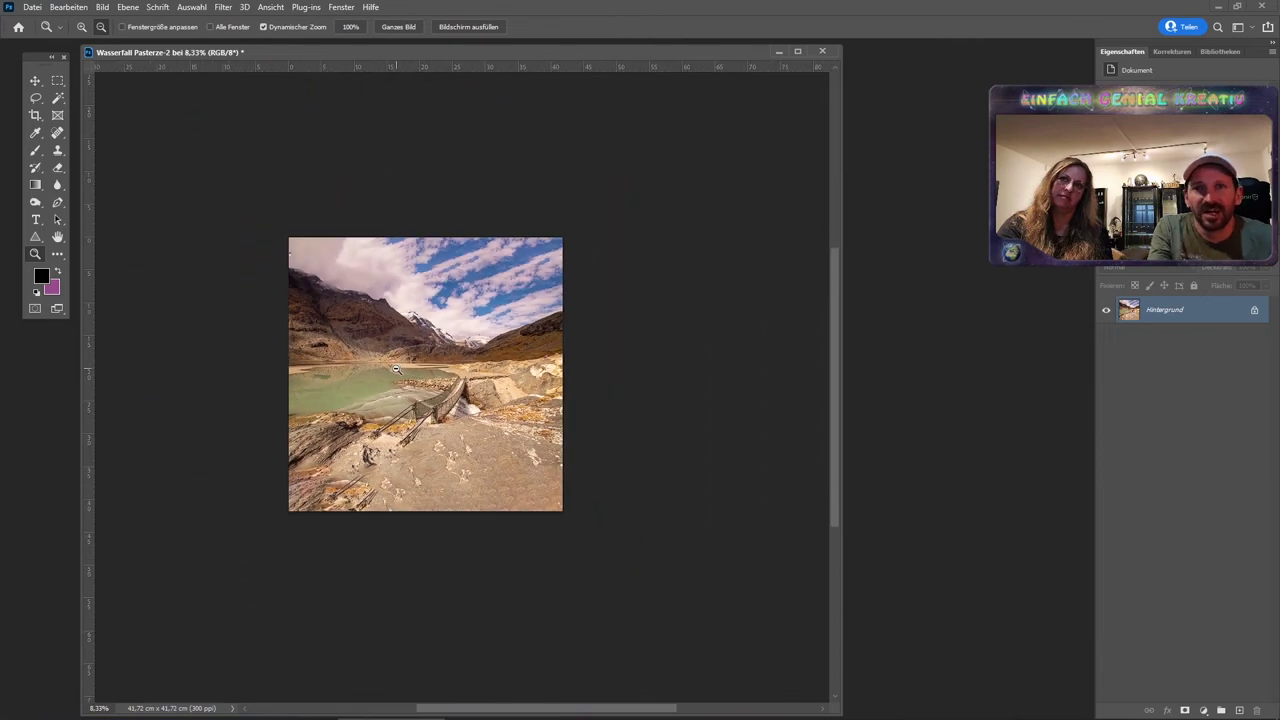
{"action": "left_click", "coordinate": [373, 372]}
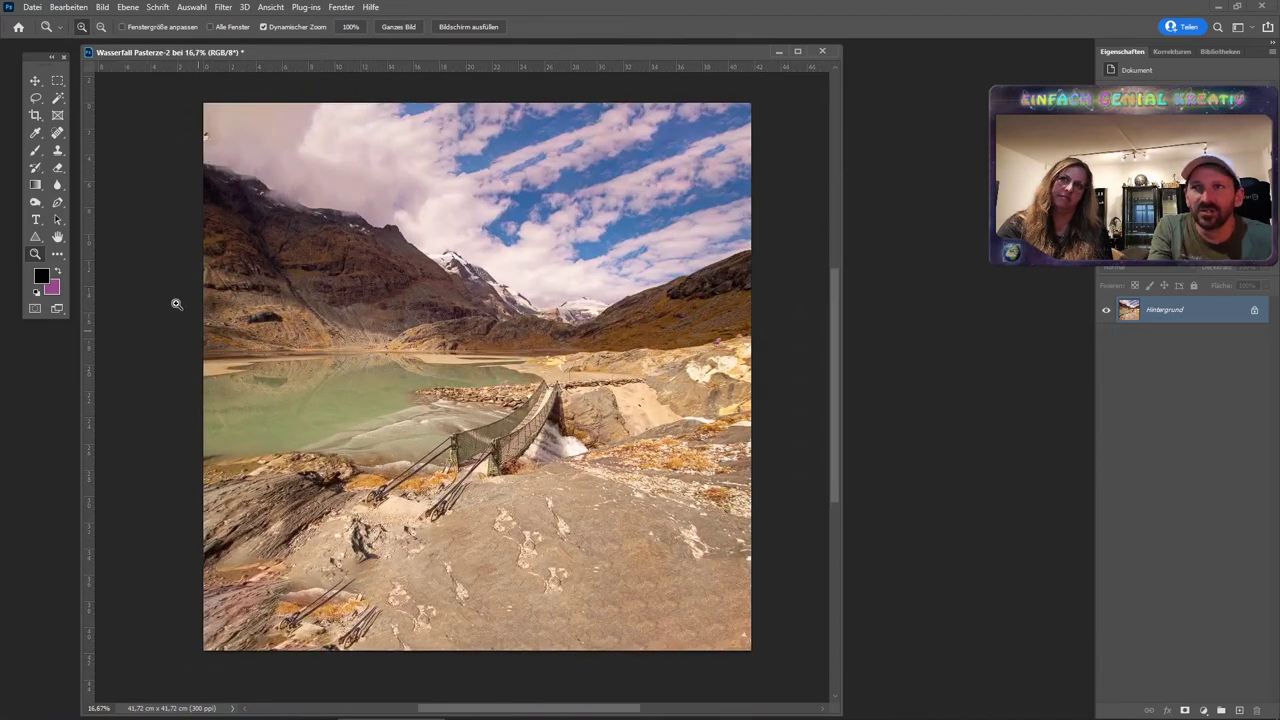
Heal away the stick at the lower left with an enlarged Healing Brush.
{"action": "left_click", "coordinate": [58, 132]}
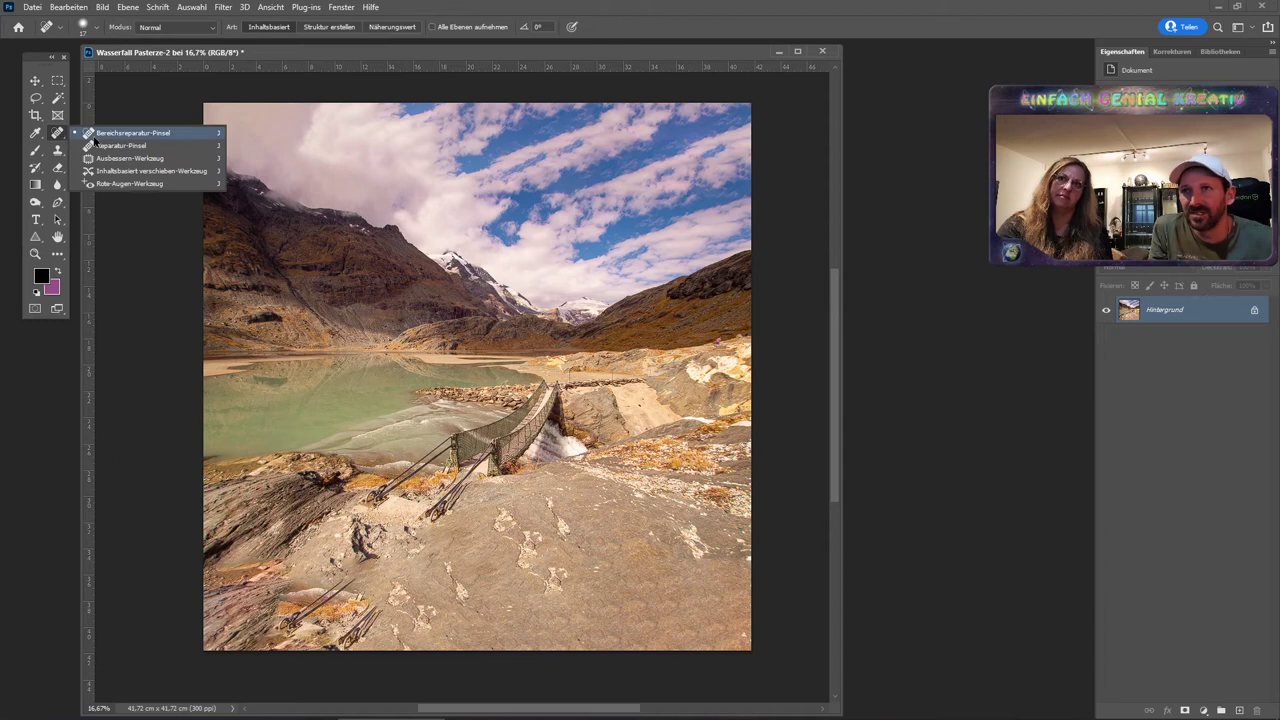
{"action": "key", "text": "Escape"}
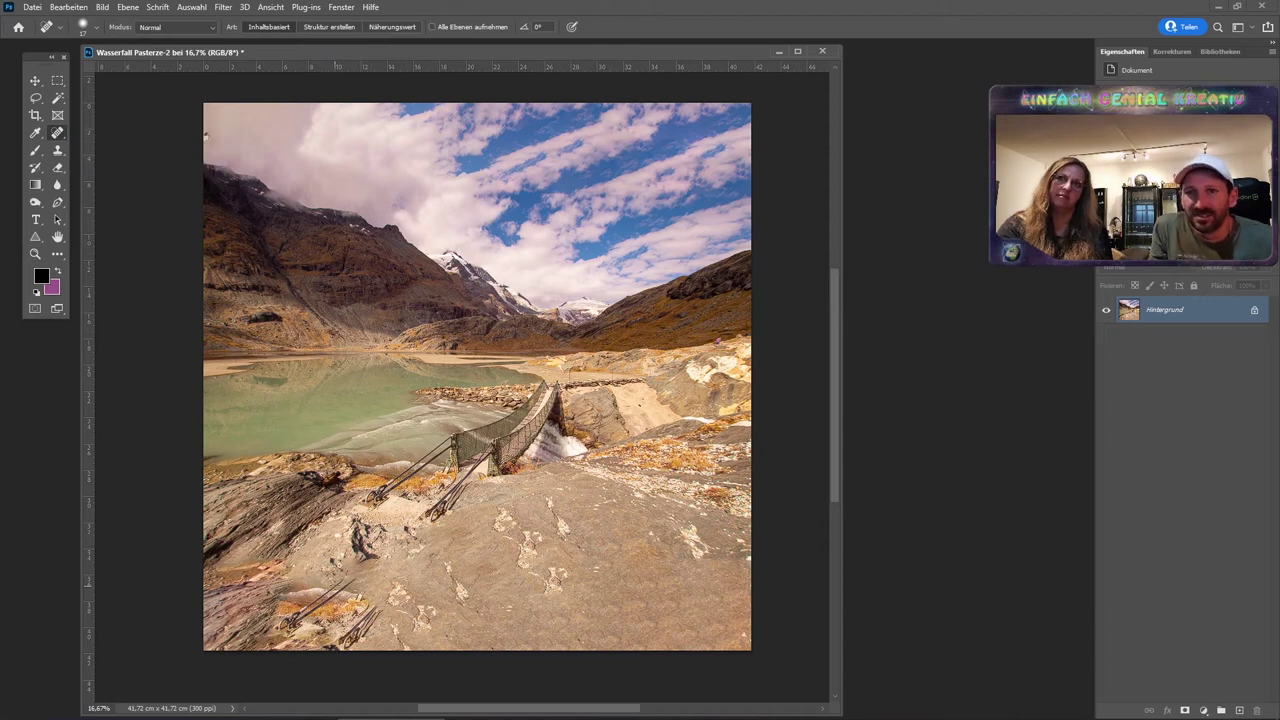
{"action": "mouse_move", "coordinate": [336, 586]}
{"action": "left_mouse_down"}
{"action": "mouse_move", "coordinate": [350, 580]}
{"action": "mouse_move", "coordinate": [290, 625]}
{"action": "left_mouse_up"}
{"action": "left_click_drag", "start_coordinate": [376, 608], "coordinate": [322, 645]}
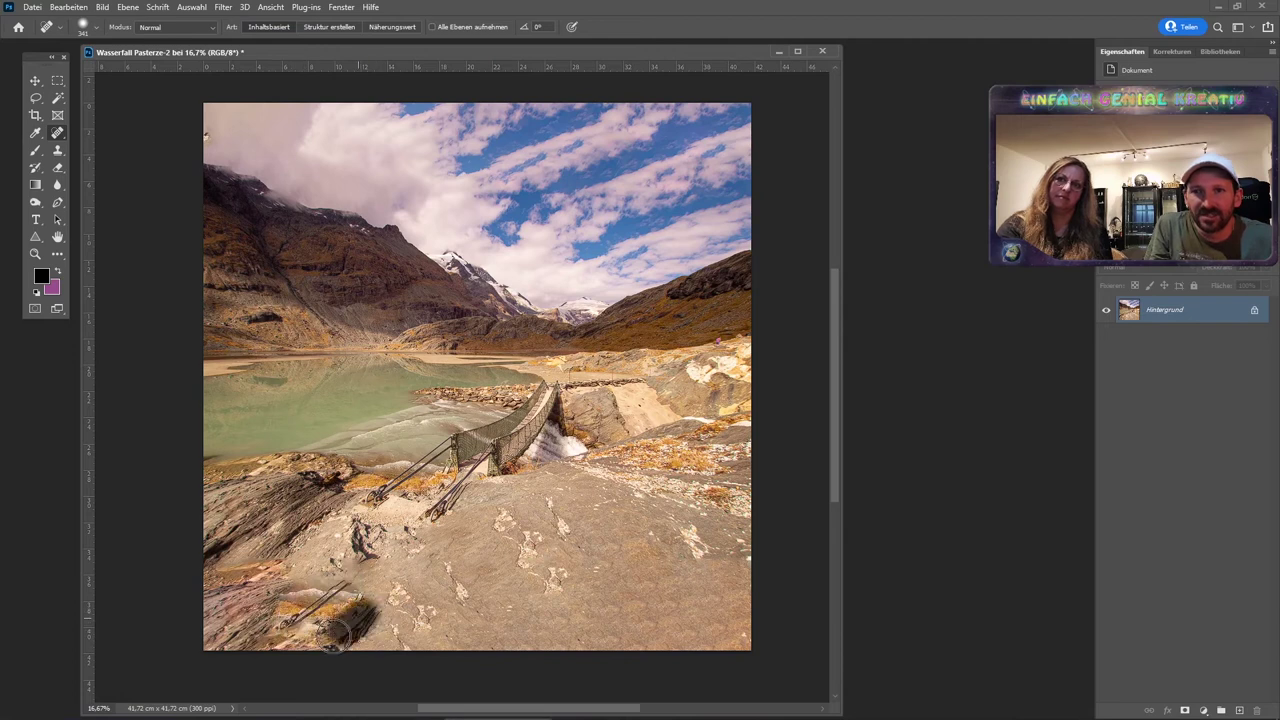
Clone clean ground over the remaining lower-left sticks and remove a small spot in the clouds.
{"action": "left_click", "coordinate": [58, 152]}
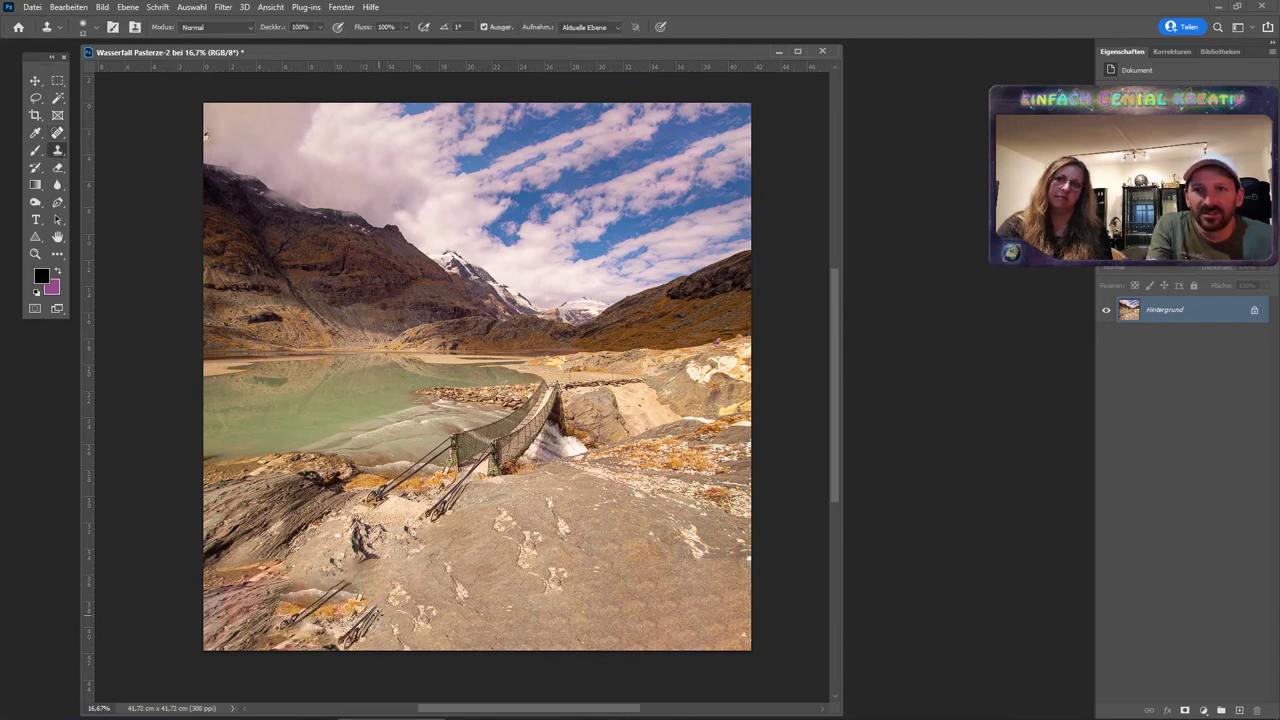
{"action": "right_click", "coordinate": [374, 609], "text": "alt"}
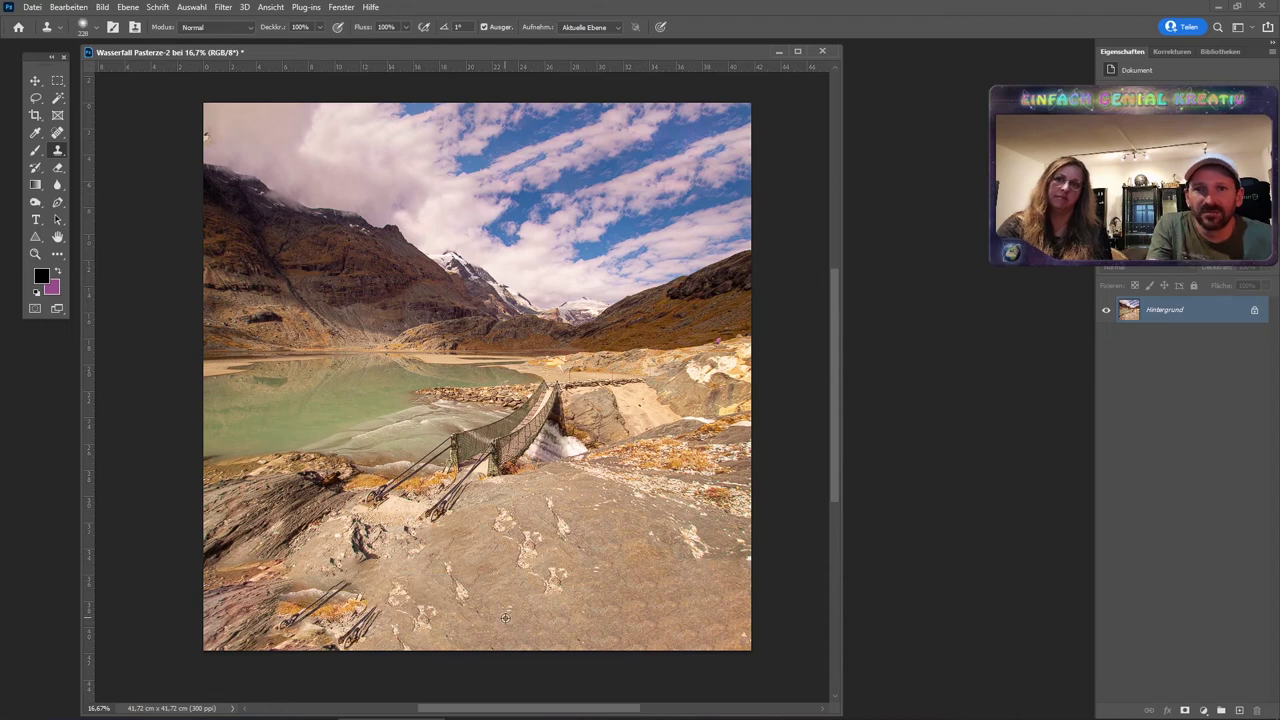
{"action": "mouse_move", "coordinate": [375, 610]}
{"action": "left_mouse_down"}
{"action": "mouse_move", "coordinate": [346, 637]}
{"action": "mouse_move", "coordinate": [358, 642]}
{"action": "left_mouse_up"}
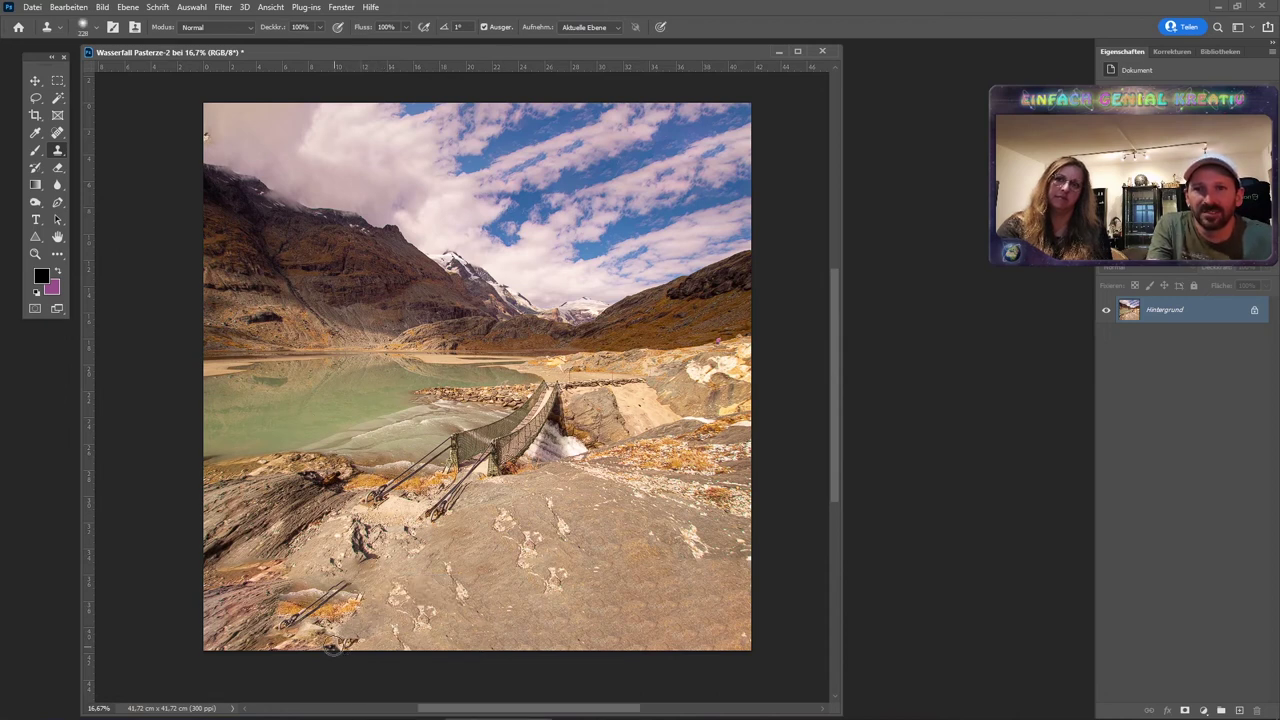
{"action": "left_click", "coordinate": [549, 622], "text": "alt"}
{"action": "left_click_drag", "start_coordinate": [362, 634], "coordinate": [328, 648]}
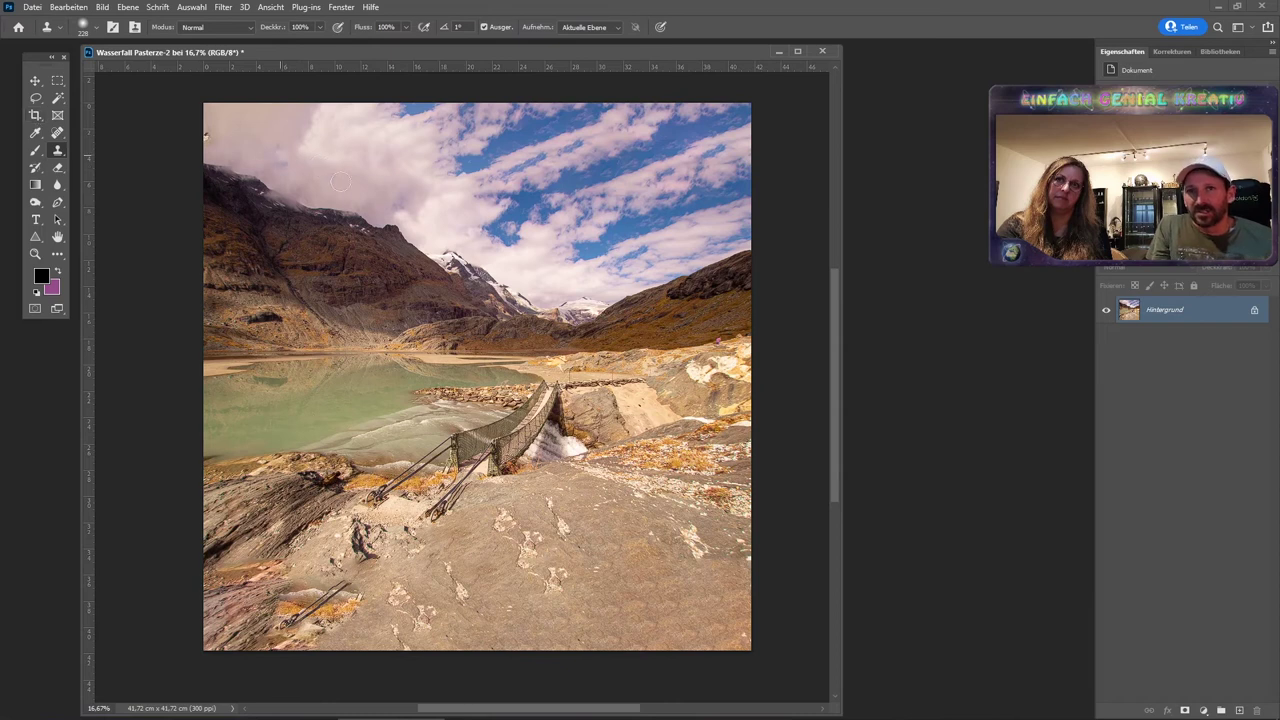
{"action": "key", "text": "ctrl+z"}
{"action": "left_click", "coordinate": [35, 115]}
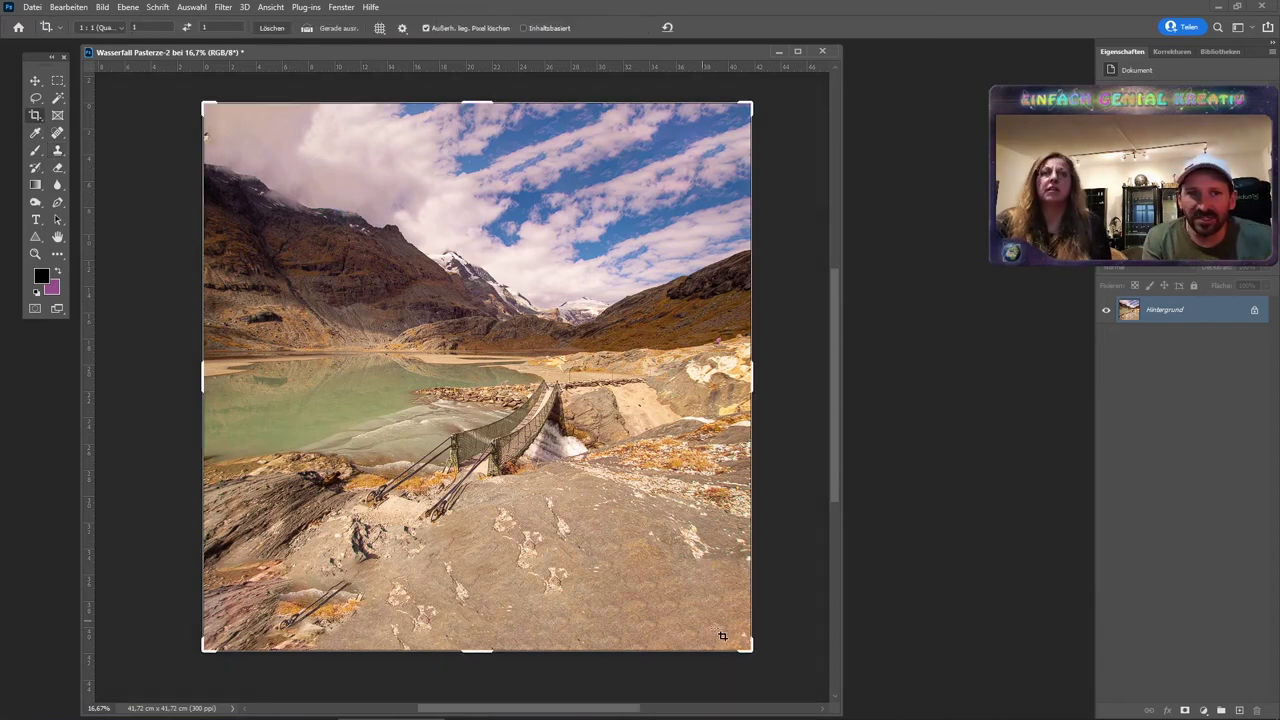
Shrink and slightly rotate the 1:1 crop, committing a 36.95 cm square.
{"action": "mouse_move", "coordinate": [752, 651]}
{"action": "left_mouse_down"}
{"action": "mouse_move", "coordinate": [681, 611]}
{"action": "mouse_move", "coordinate": [716, 624]}
{"action": "left_mouse_up"}
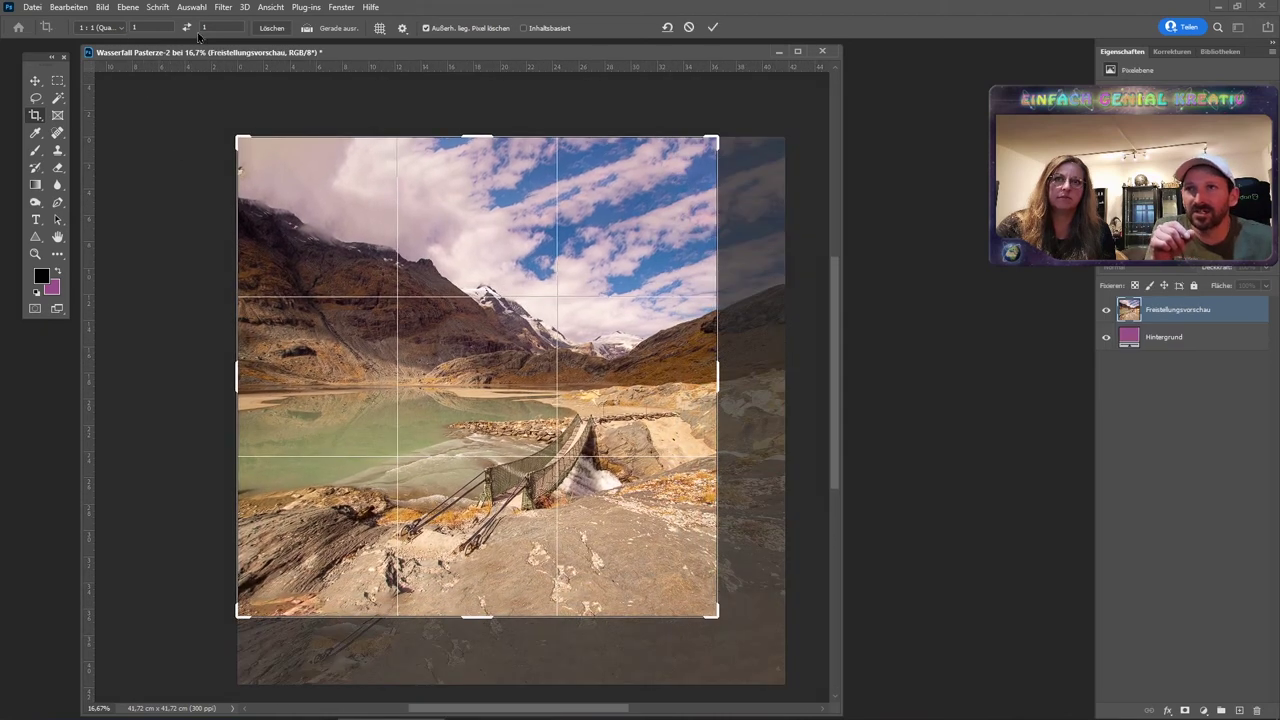
{"action": "mouse_move", "coordinate": [716, 614]}
{"action": "left_mouse_down"}
{"action": "mouse_move", "coordinate": [601, 532]}
{"action": "mouse_move", "coordinate": [664, 623]}
{"action": "mouse_move", "coordinate": [589, 613]}
{"action": "mouse_move", "coordinate": [643, 686]}
{"action": "left_mouse_up"}
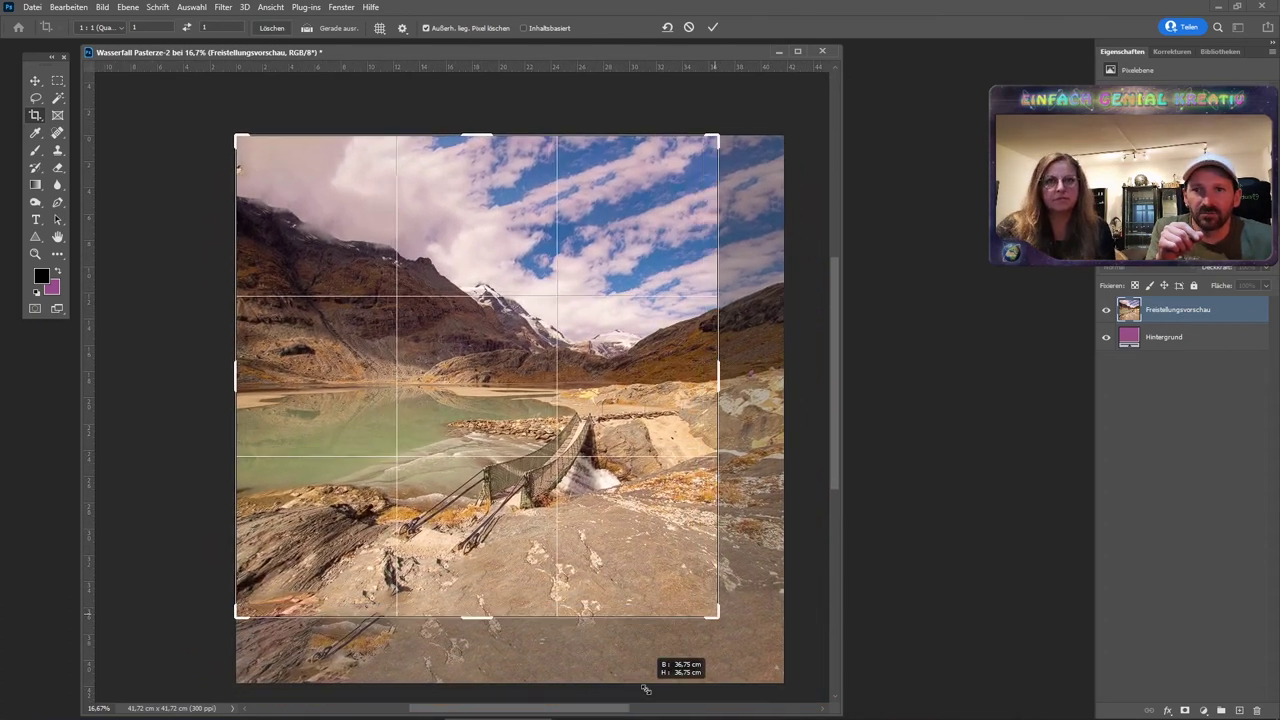
{"action": "left_click_drag", "start_coordinate": [711, 141], "coordinate": [715, 136]}
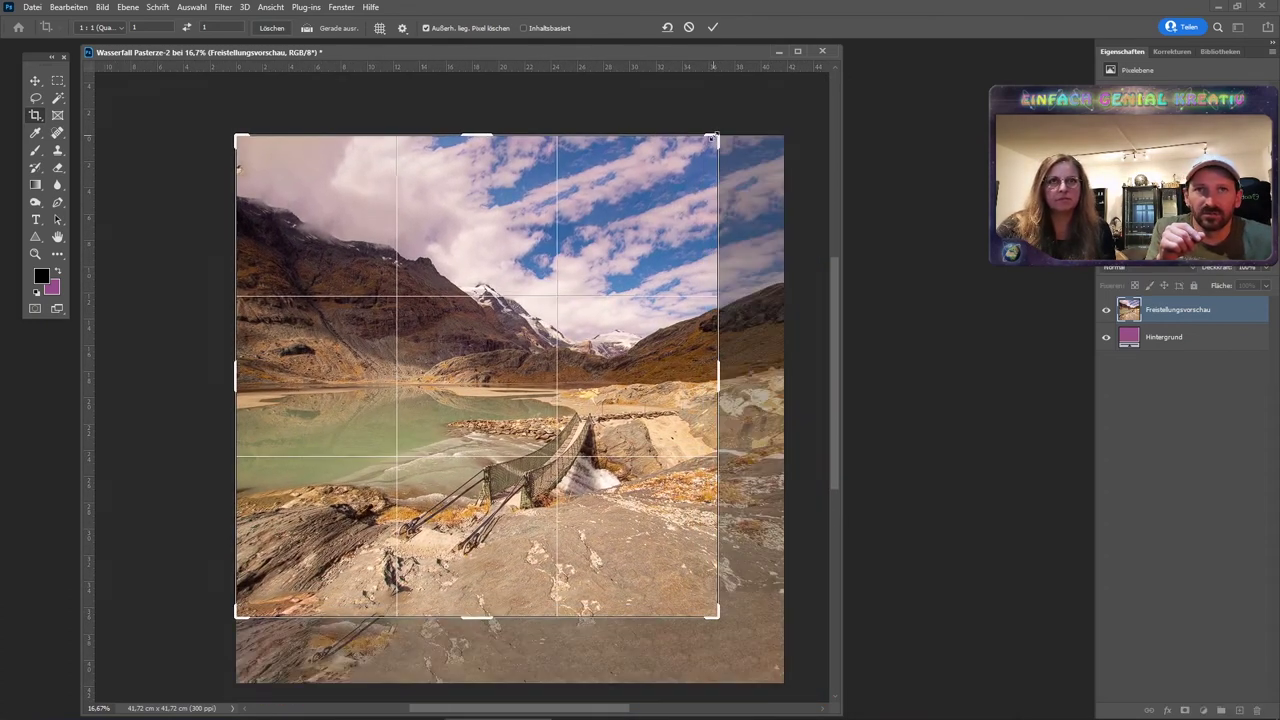
{"action": "left_click_drag", "start_coordinate": [699, 600], "coordinate": [712, 598]}
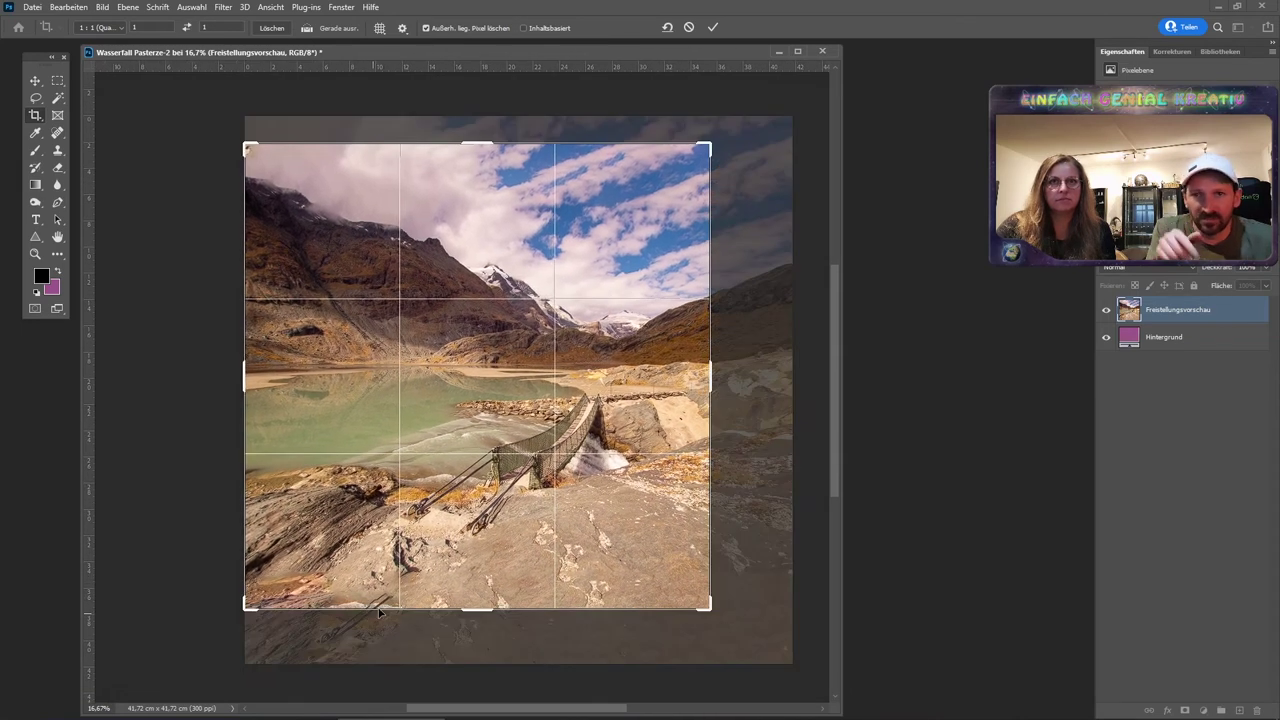
{"action": "left_click_drag", "start_coordinate": [712, 148], "coordinate": [725, 152]}
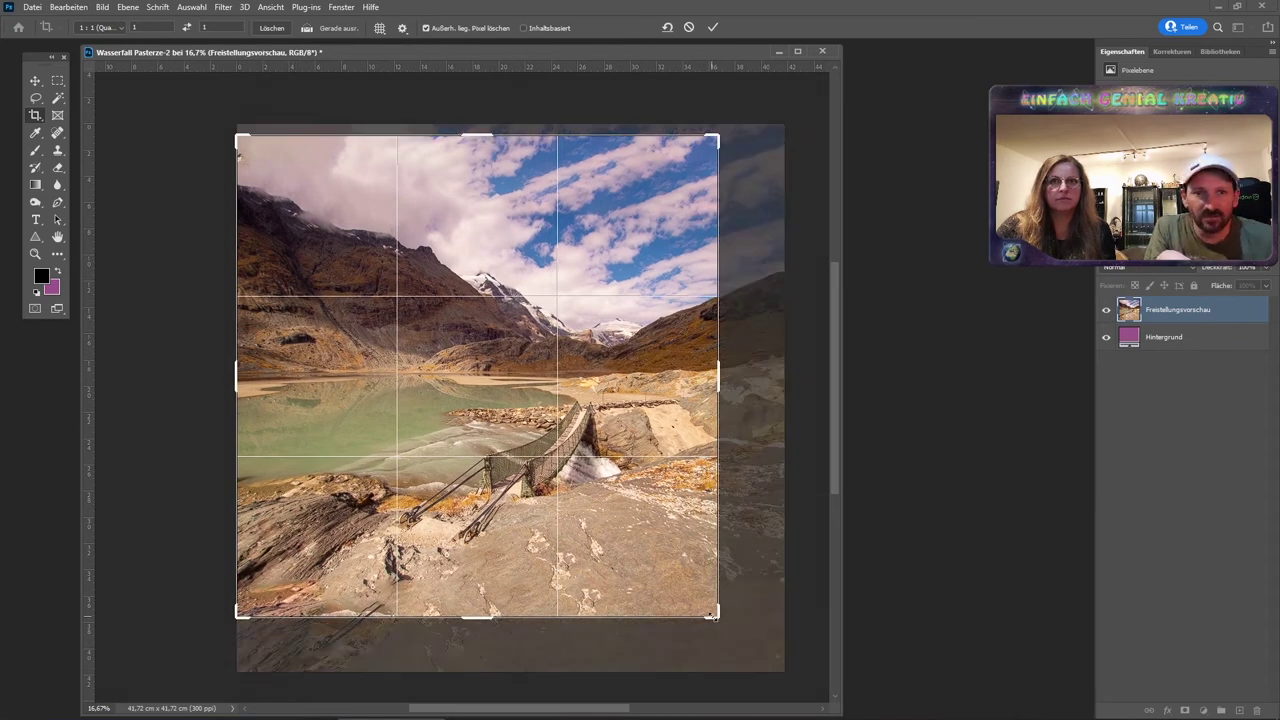
{"action": "left_click_drag", "start_coordinate": [712, 617], "coordinate": [712, 613]}
{"action": "key", "text": "Return"}
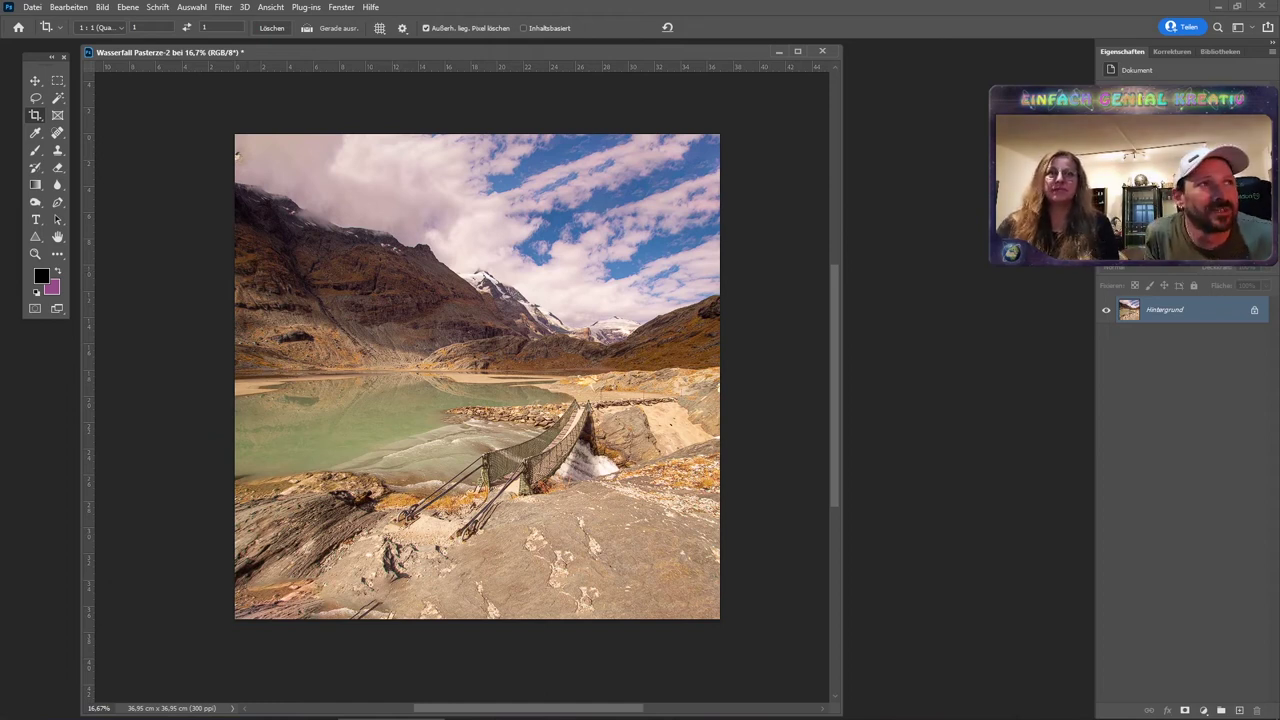
{"action": "left_click_drag", "start_coordinate": [1128, 310], "coordinate": [939, 336]}
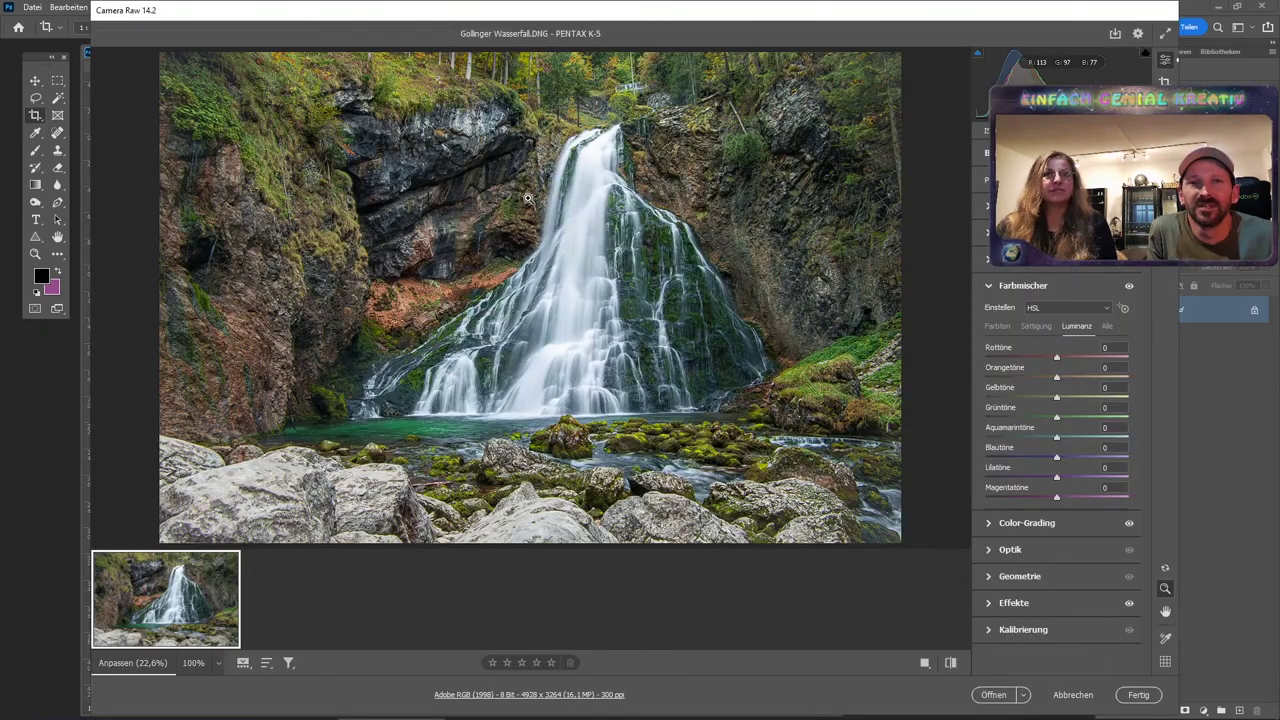
Open the Gollinger Wasserfall image from Camera Raw into Photoshop.
{"action": "left_click", "coordinate": [1003, 700]}
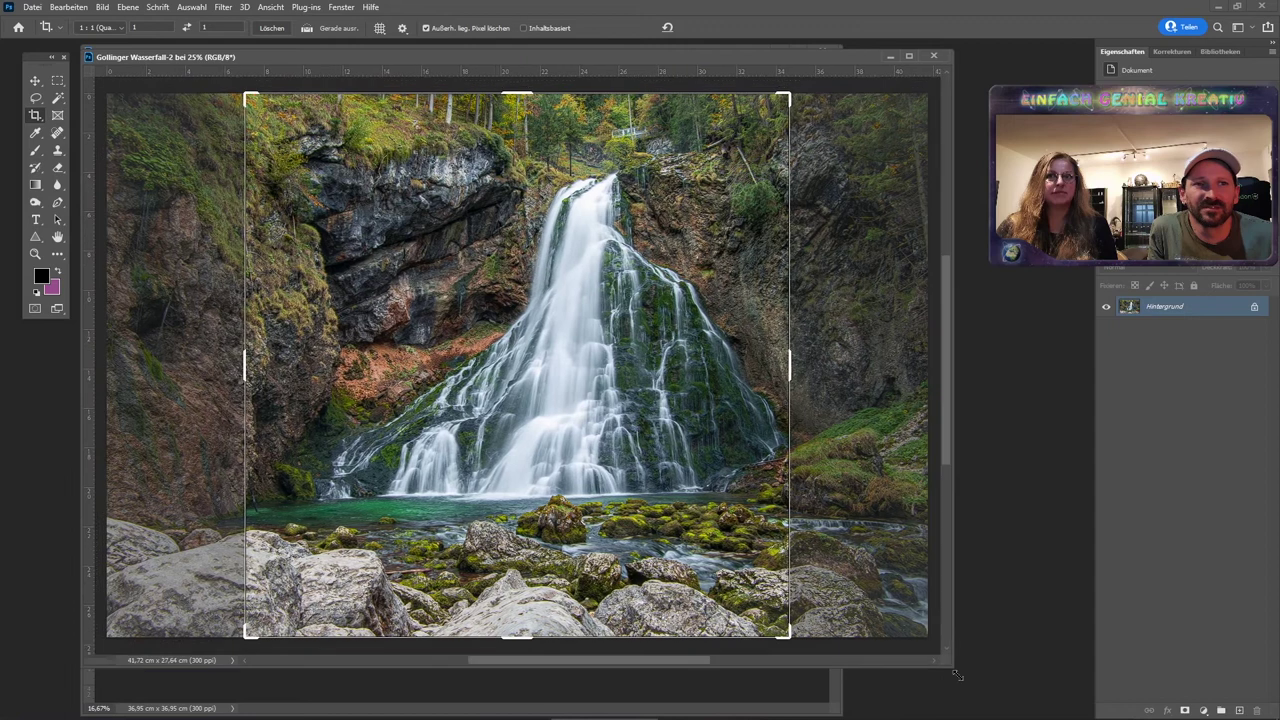
Crop the waterfall to a 1:1 square rotated about 0.9°, centred on the falls and pool.
{"action": "left_click_drag", "start_coordinate": [928, 634], "coordinate": [976, 692]}
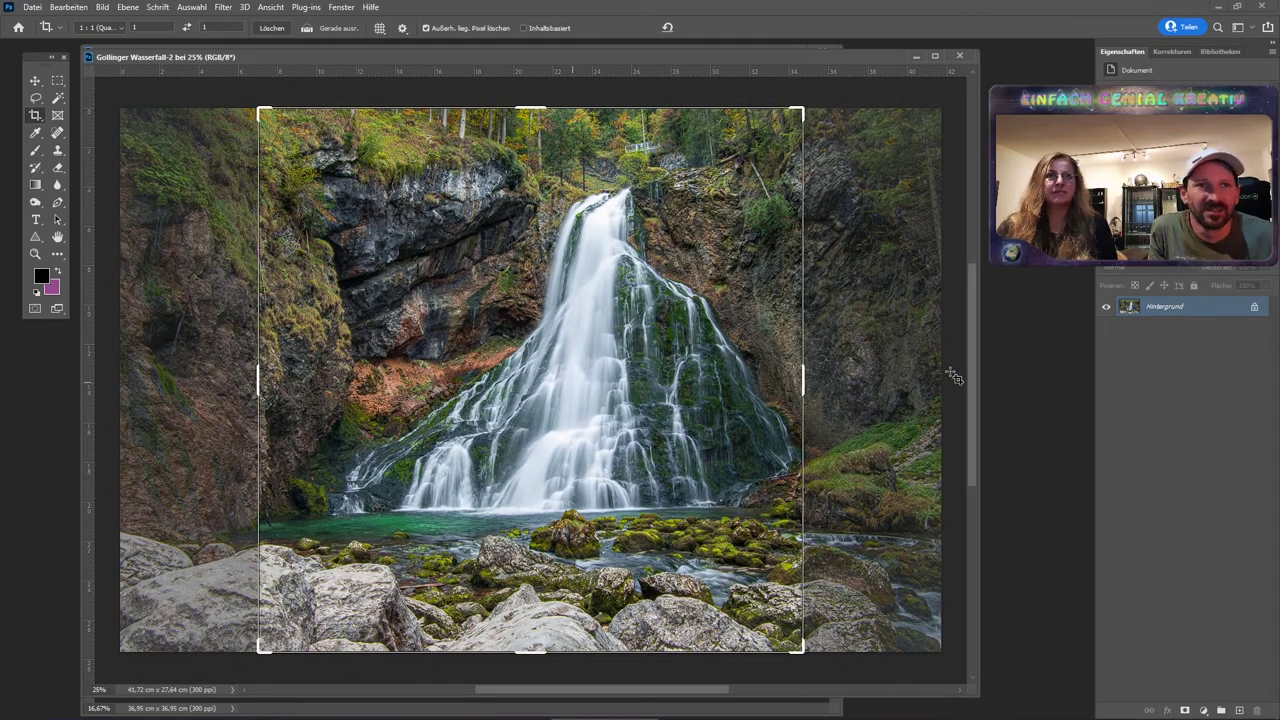
{"action": "left_click_drag", "start_coordinate": [977, 697], "coordinate": [1029, 698]}
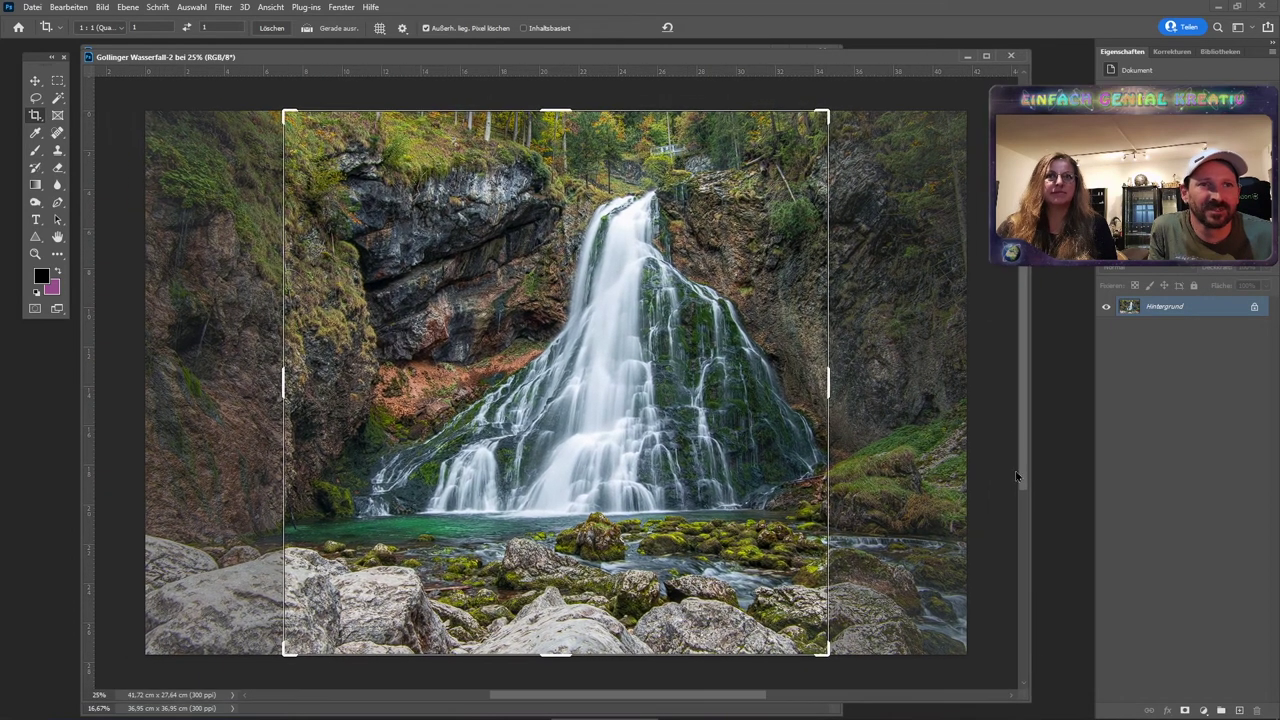
{"action": "left_click", "coordinate": [853, 97]}
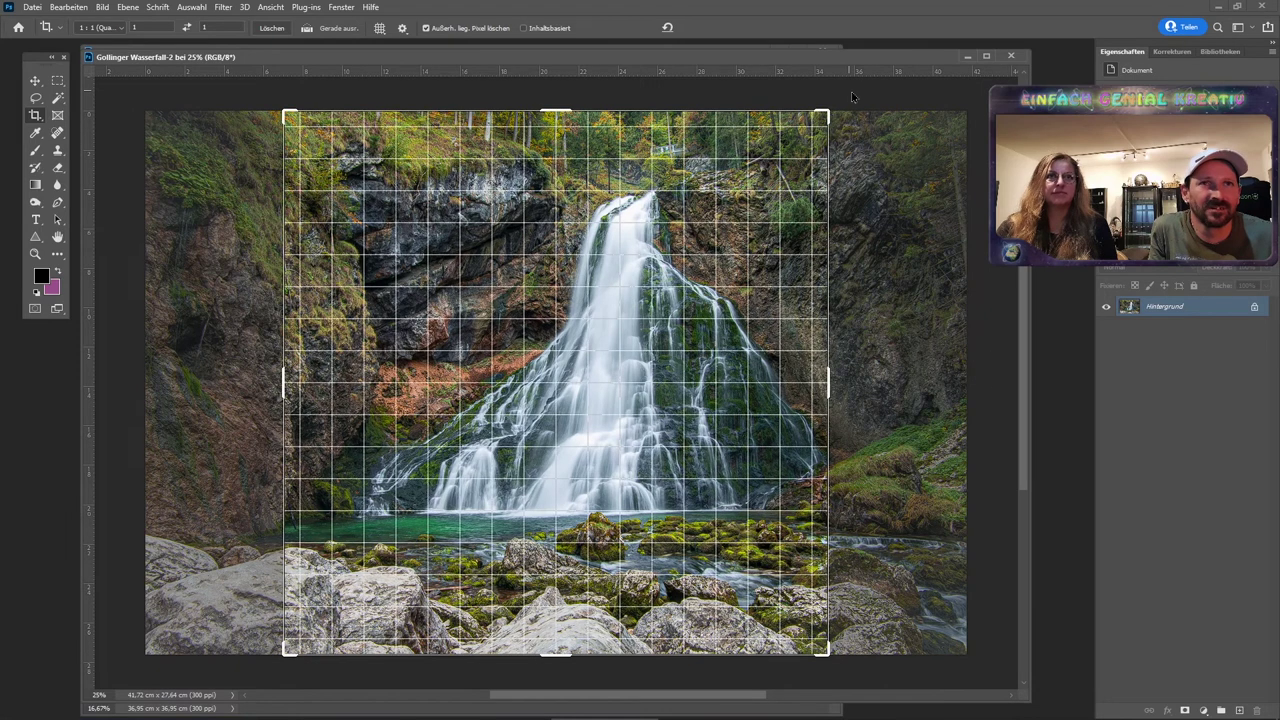
{"action": "left_click_drag", "start_coordinate": [854, 91], "coordinate": [856, 94]}
{"action": "left_click_drag", "start_coordinate": [697, 268], "coordinate": [667, 267]}
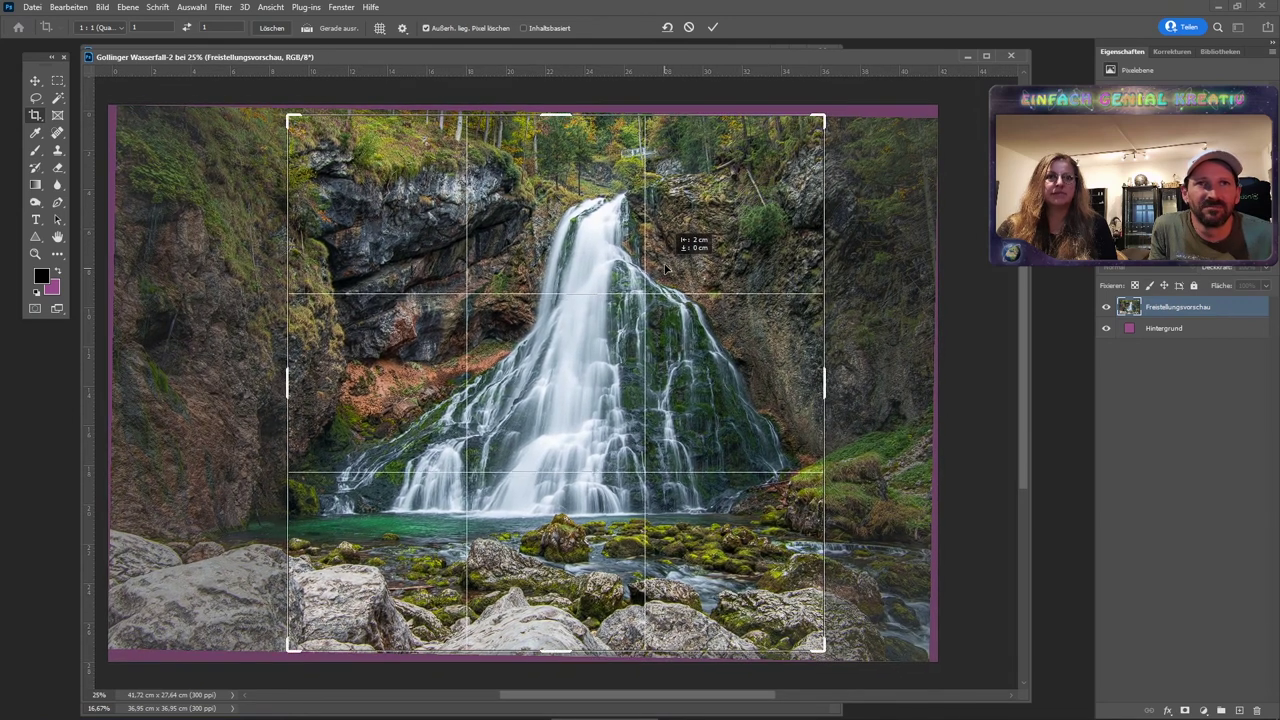
{"action": "left_click_drag", "start_coordinate": [666, 268], "coordinate": [666, 268]}
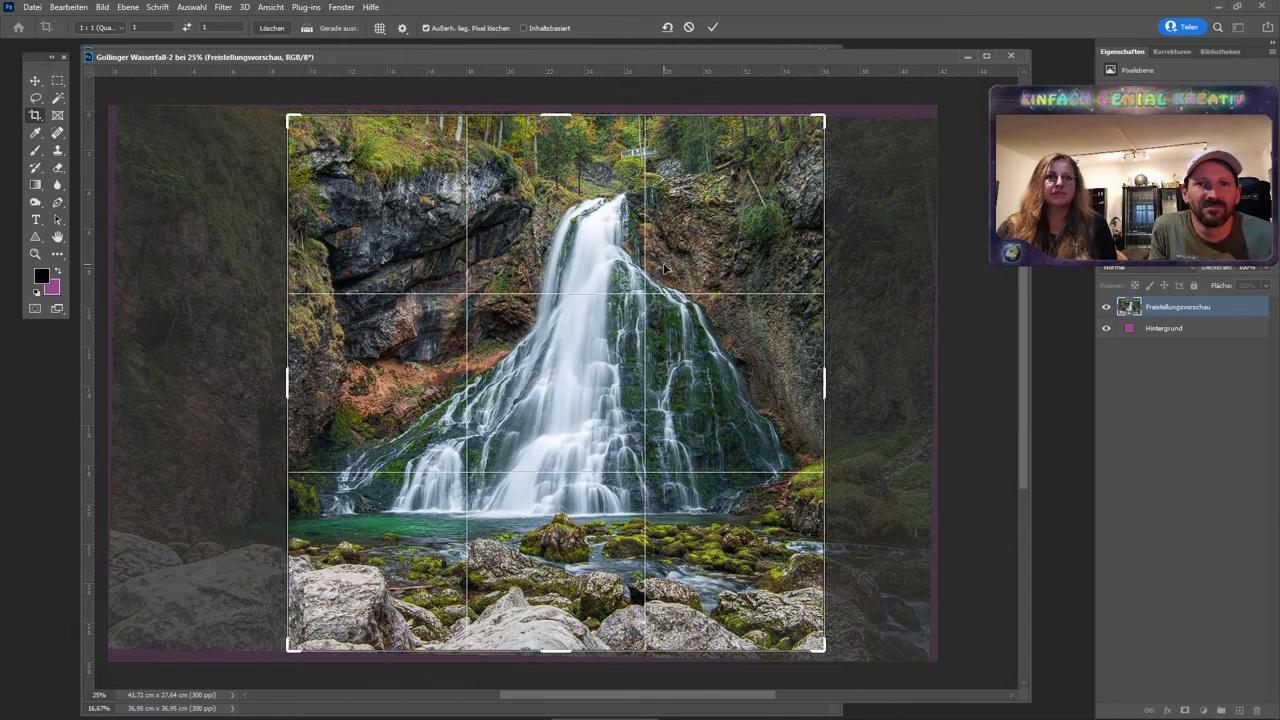
{"action": "key", "text": "Return"}
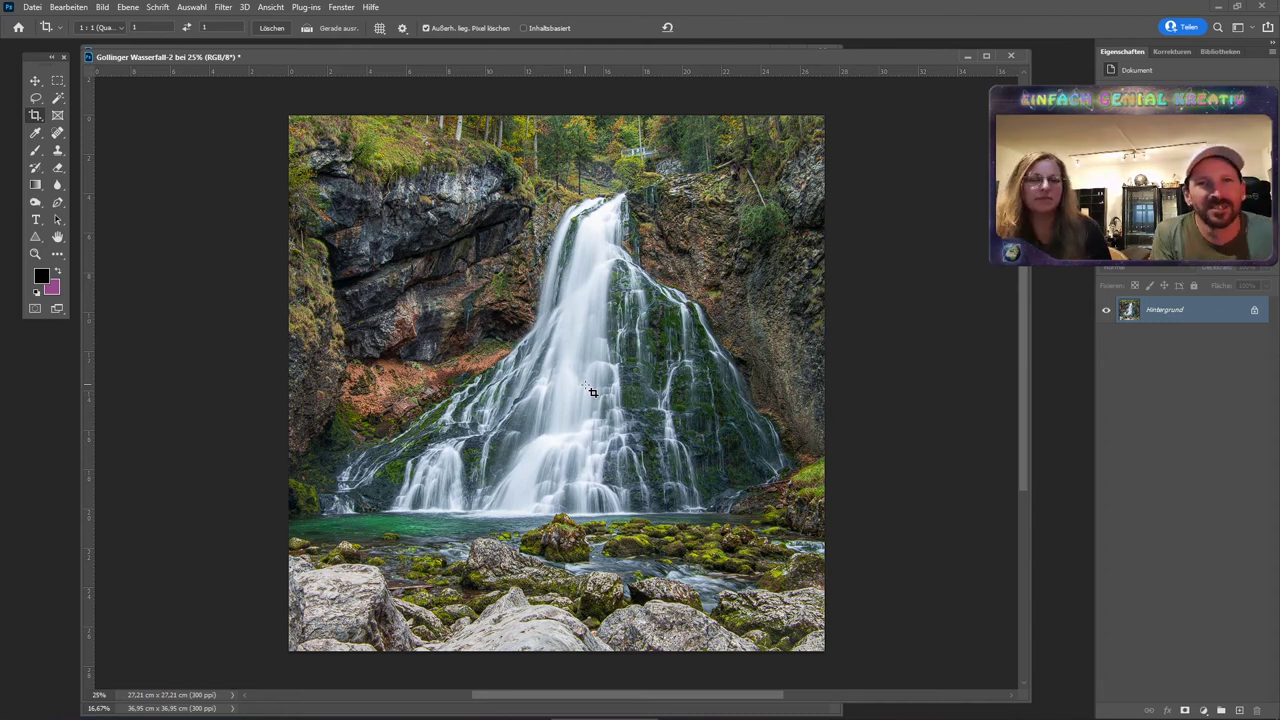
Close the Gollinger Wasserfall-2 and Wasserfall Pasterze-2 documents, discarding changes.
{"action": "left_click", "coordinate": [1011, 57]}
{"action": "left_click", "coordinate": [678, 290]}
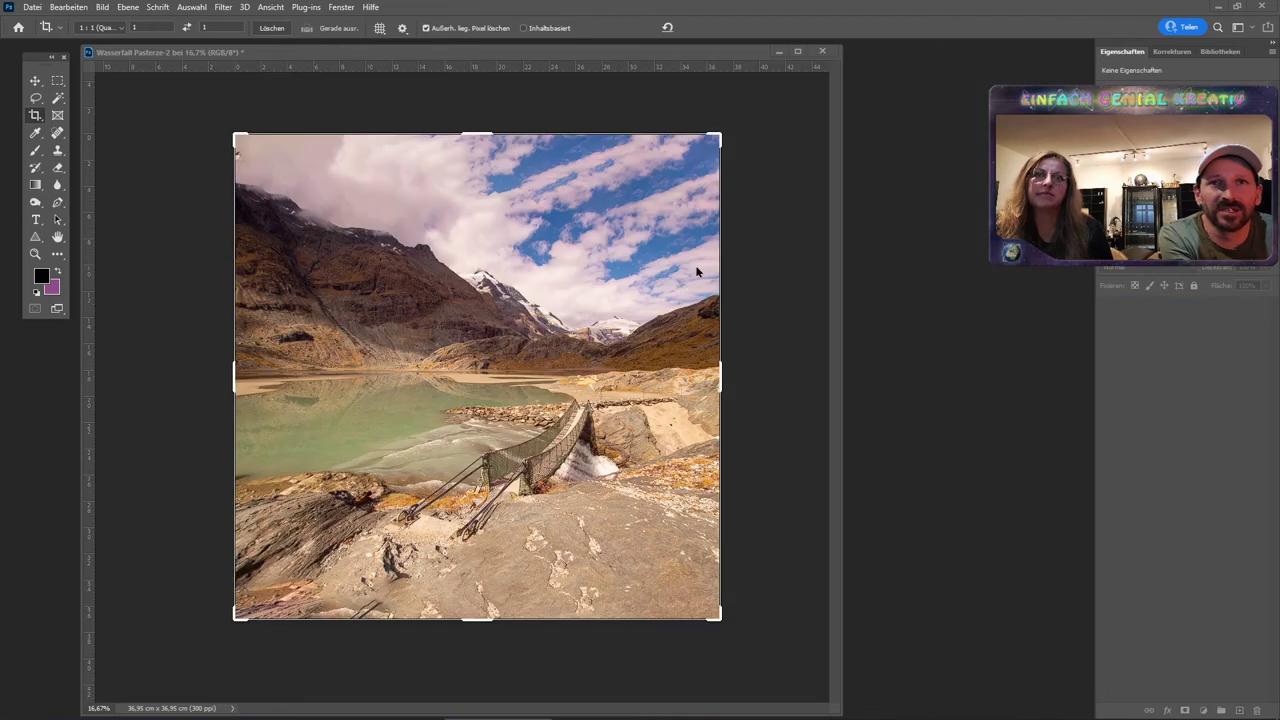
{"action": "left_click", "coordinate": [828, 54]}
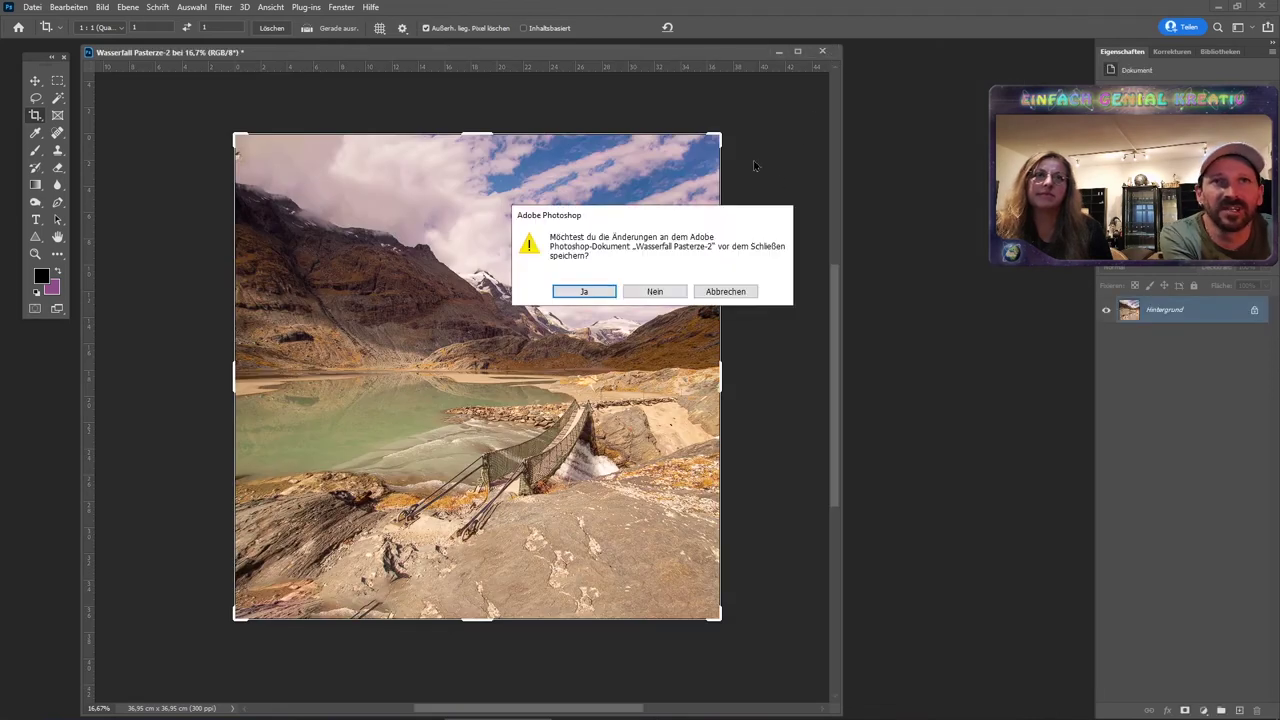
{"action": "left_click", "coordinate": [656, 290]}
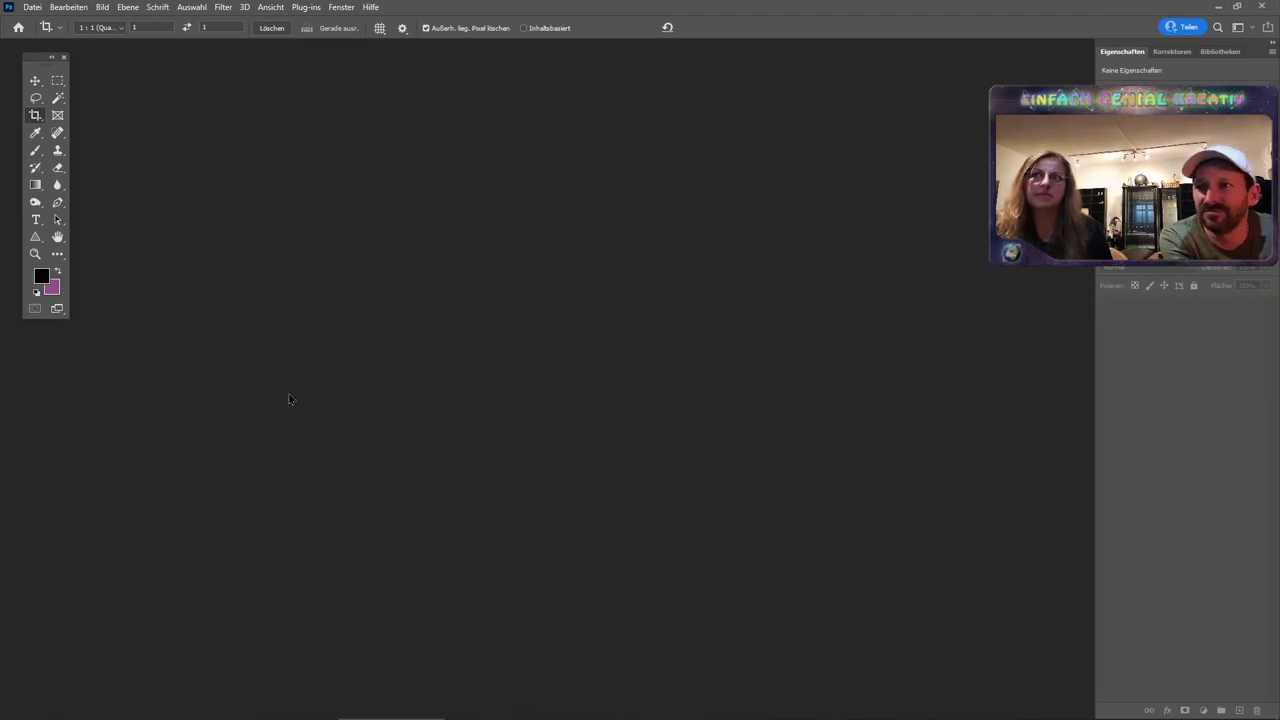